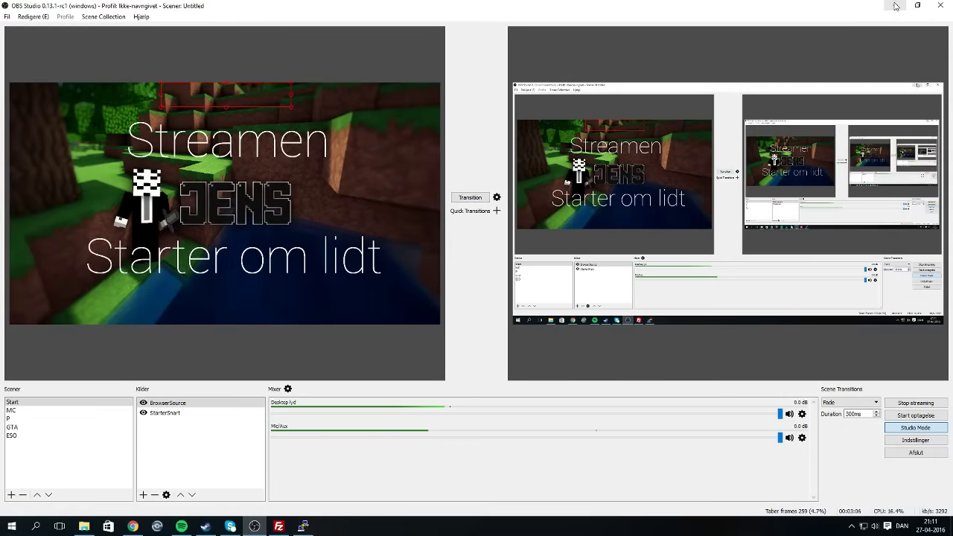
click(891, 6)
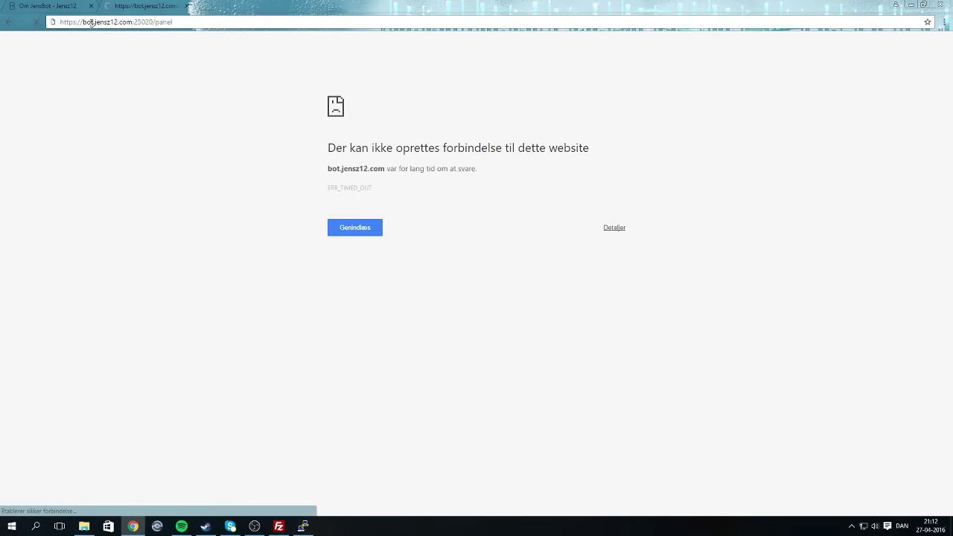
drag(83, 22, 9, 34)
key(BackSpace)
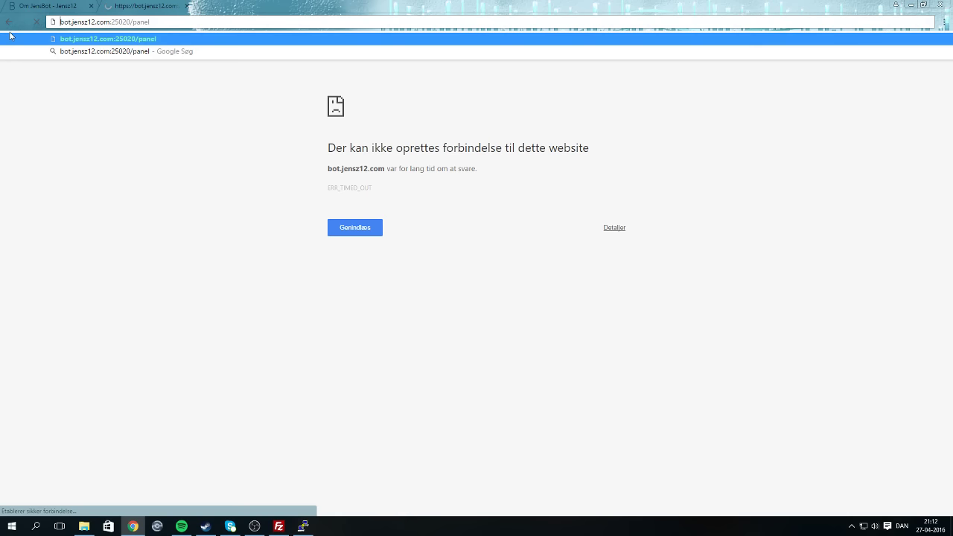
key(Return)
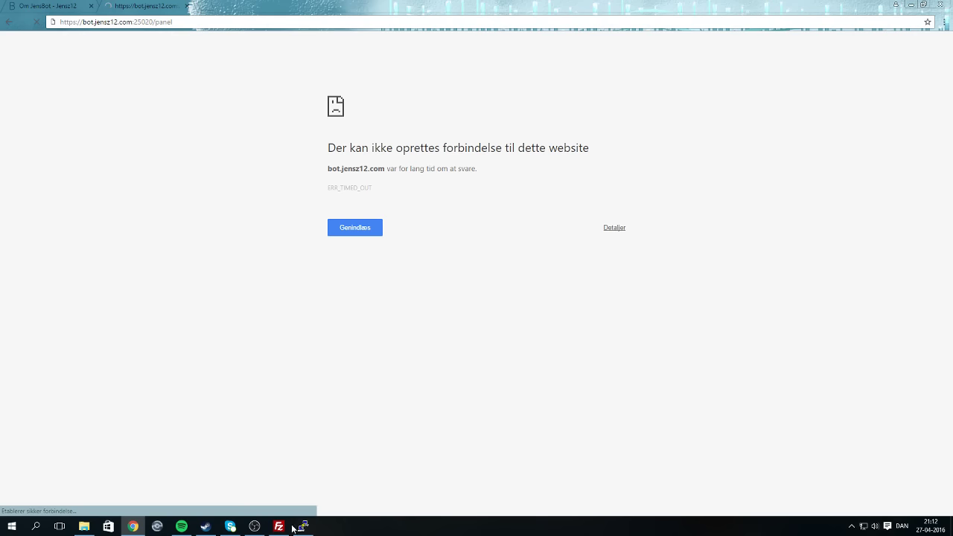
click(302, 526)
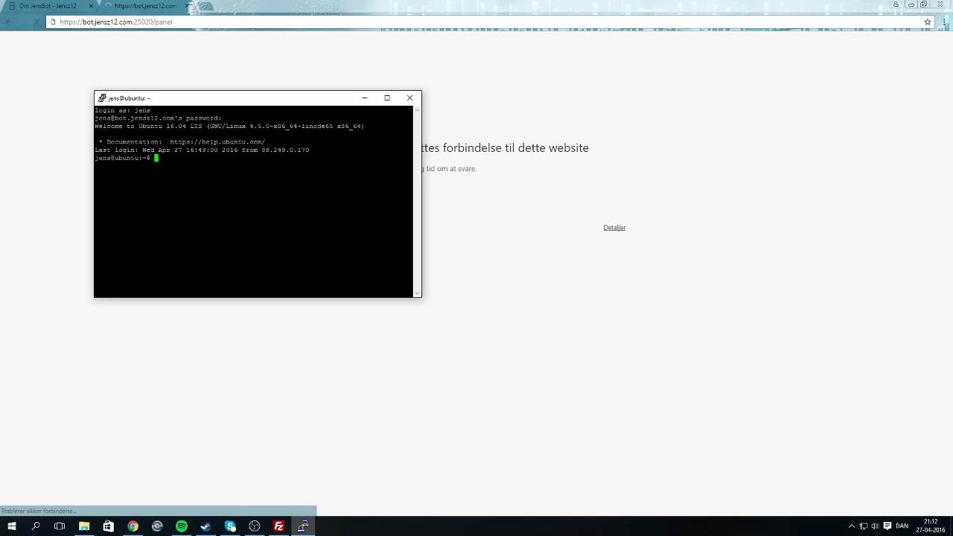
Run 'sudo service lighttpd restart' in PuTTY and enter the sudo password.
text(sudo service lighttpd restart)
key(Return)
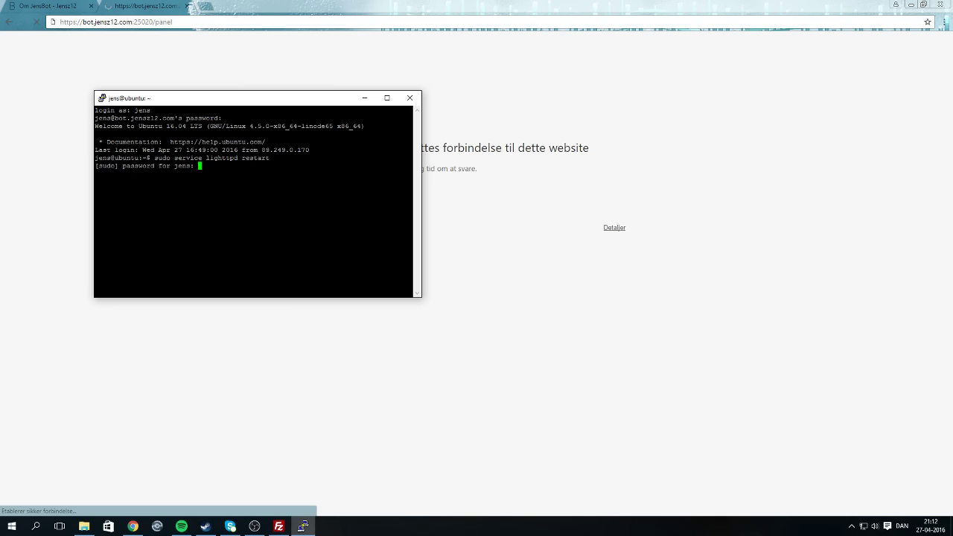
key(Return)
click(14, 7)
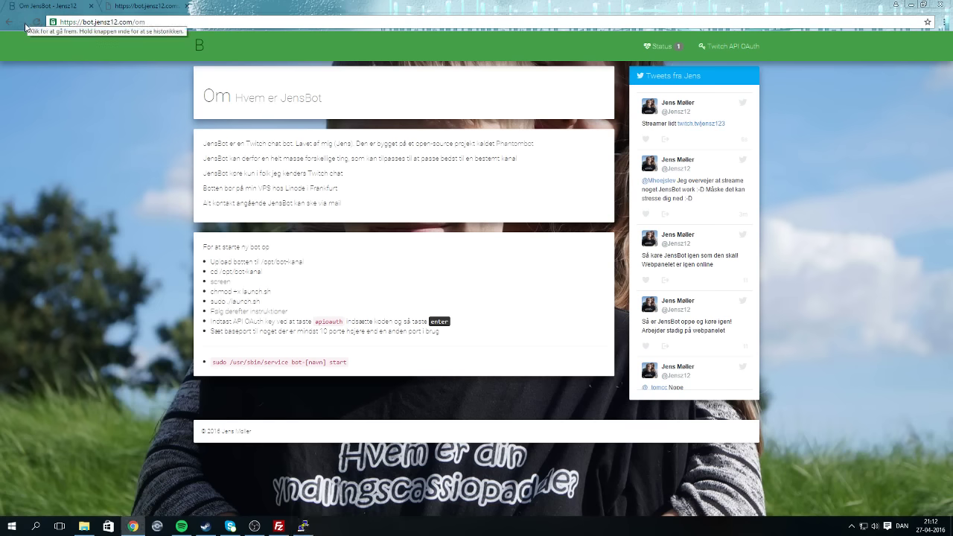
click(36, 22)
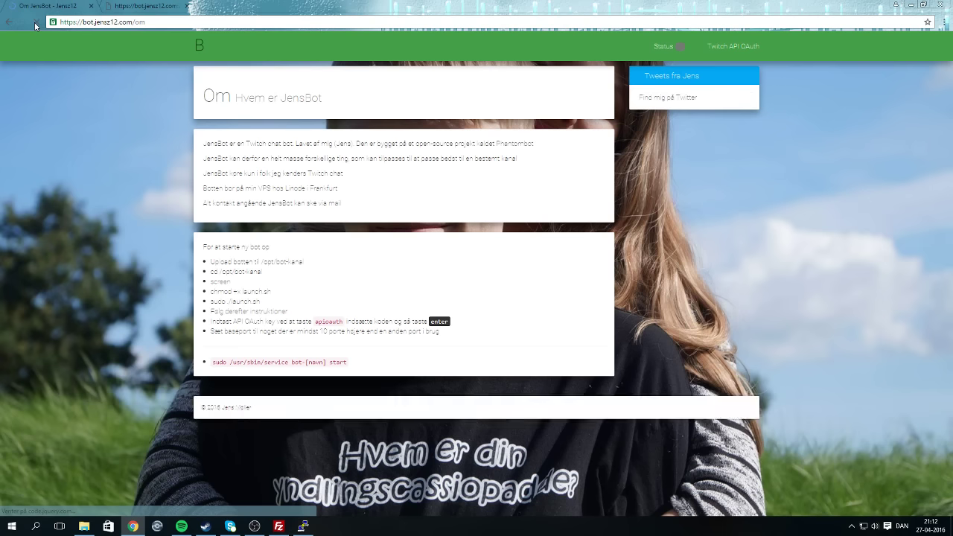
click(107, 6)
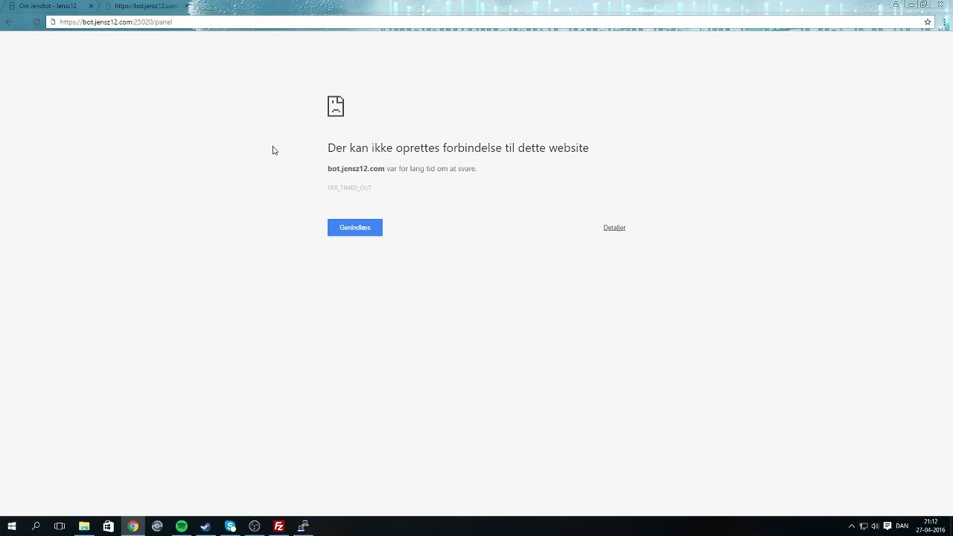
click(174, 22)
key(Return)
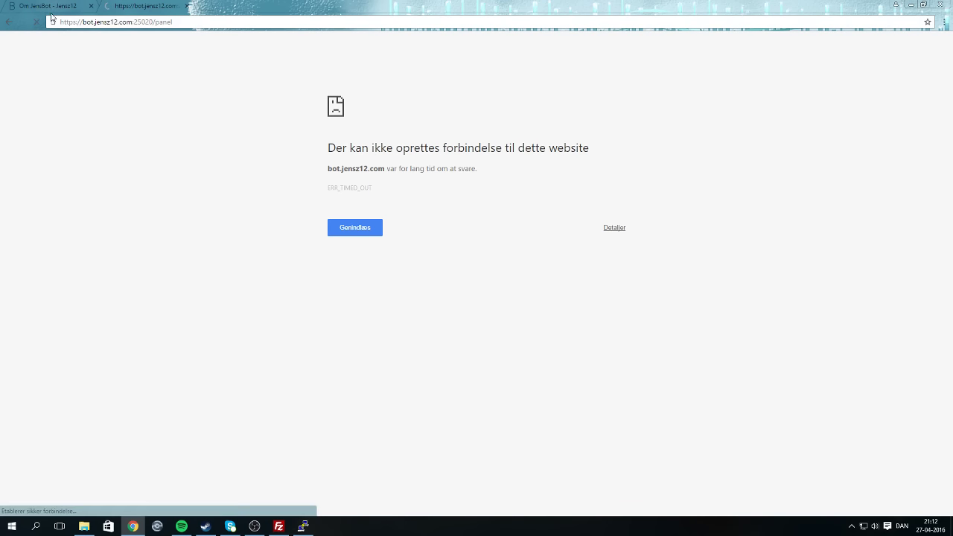
drag(83, 22, 59, 22)
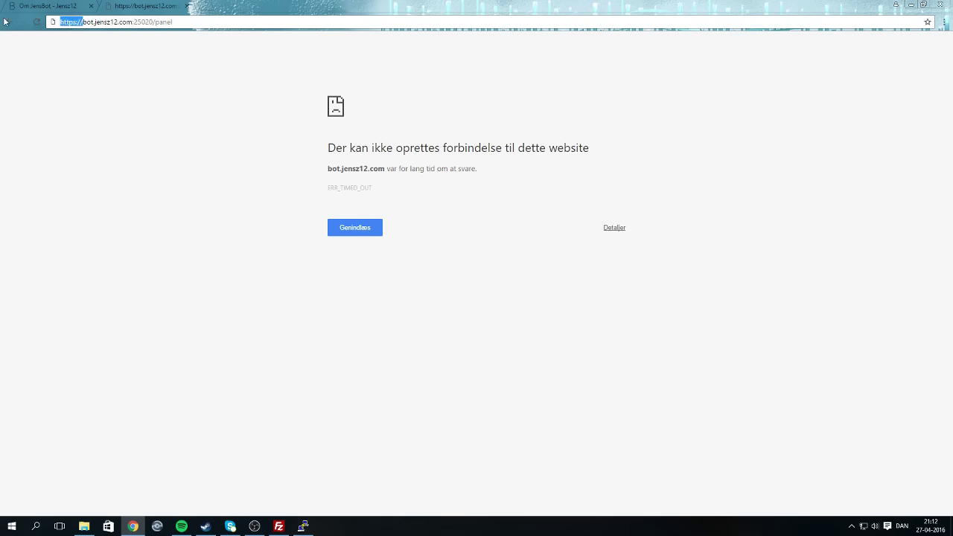
key(BackSpace)
key(Return)
double_click(149, 22)
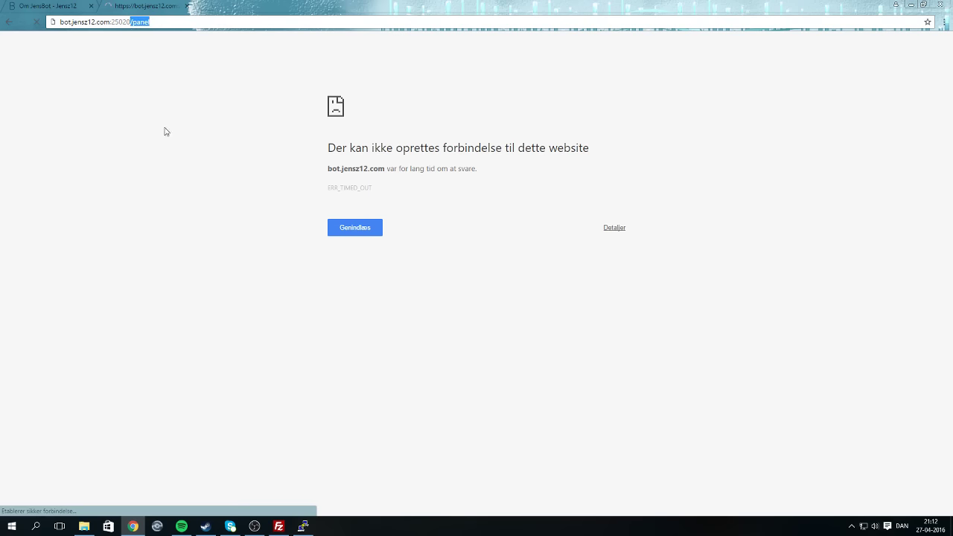
Open bot-vercinger on the server, view botlogin.txt's actions, then go back up to /opt.
click(283, 526)
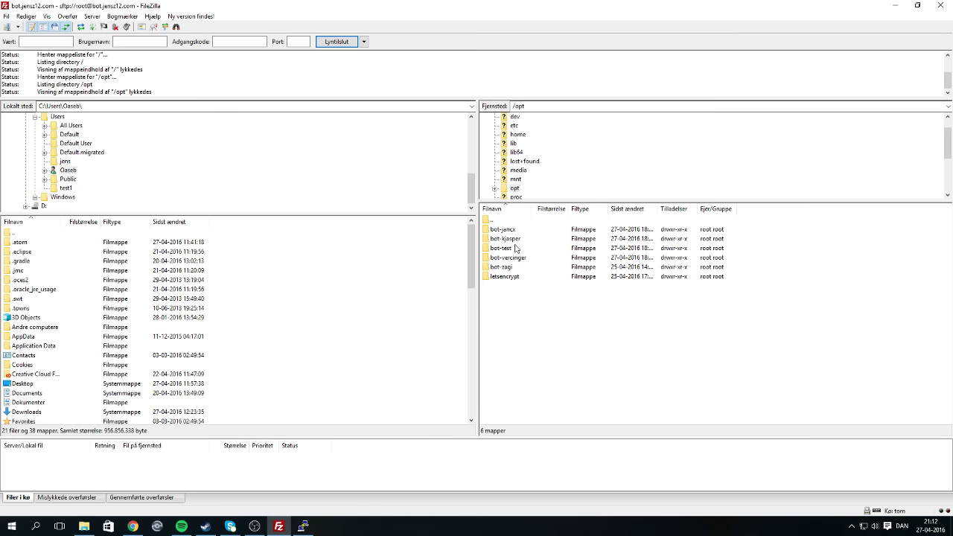
click(513, 259)
double_click(514, 259)
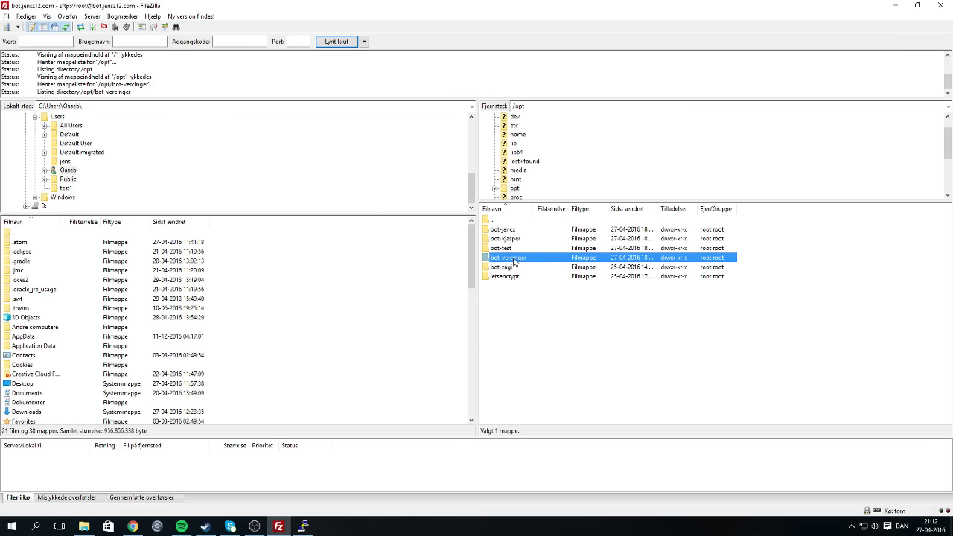
right_click(501, 276)
click(672, 409)
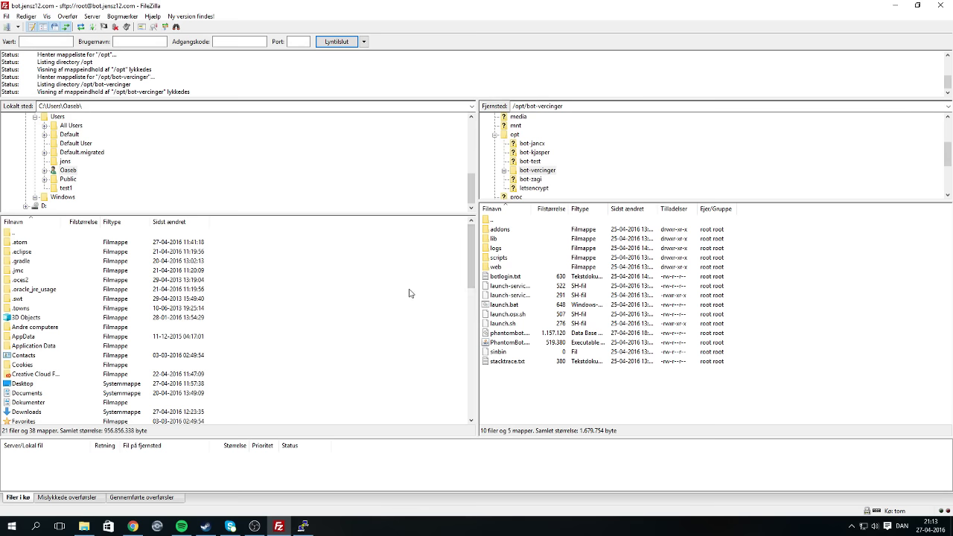
double_click(504, 219)
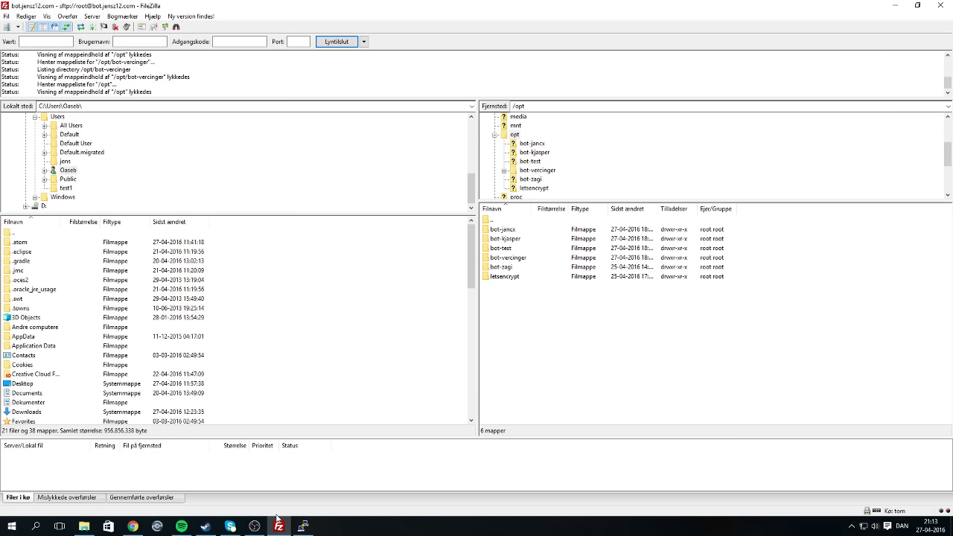
click(299, 524)
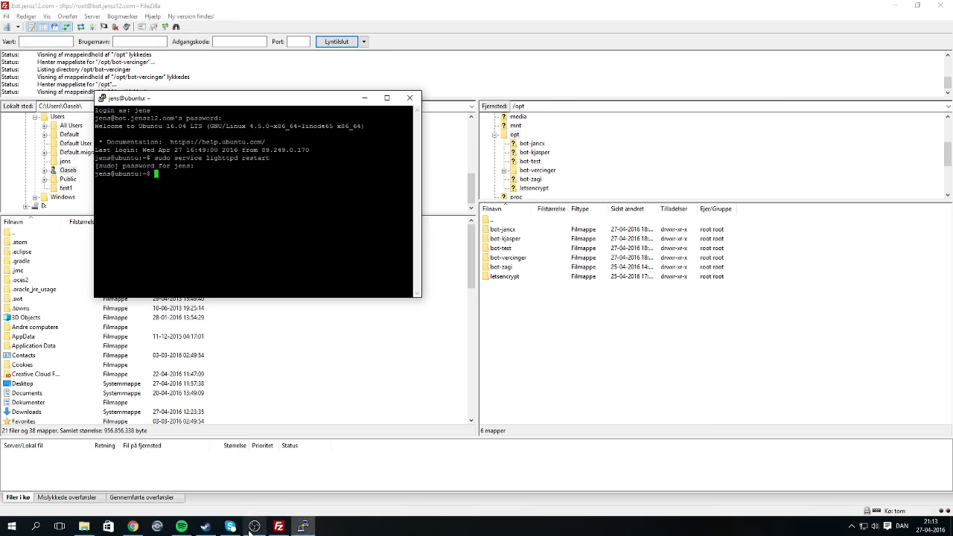
click(279, 526)
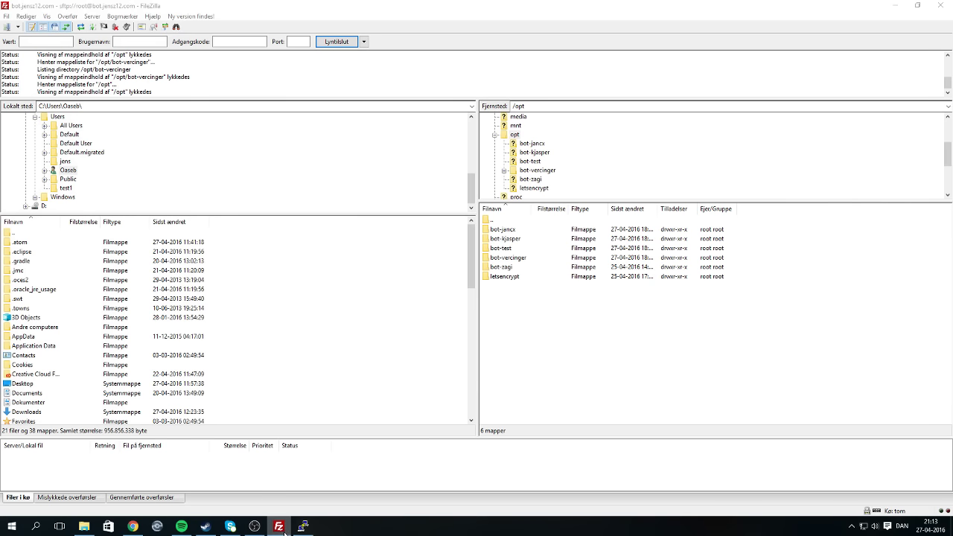
click(284, 533)
click(280, 528)
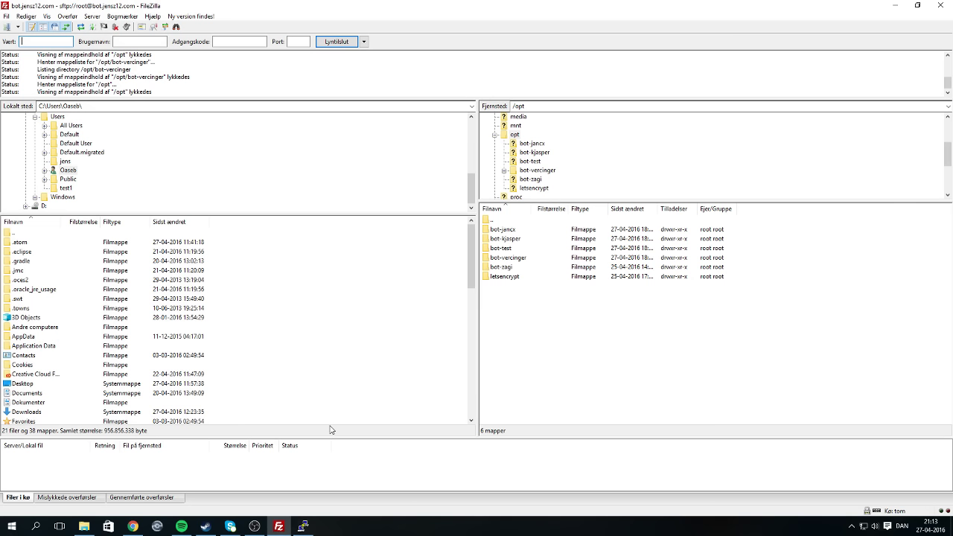
Go from the Om JensBot page to the JensBot Brugere home page.
click(132, 526)
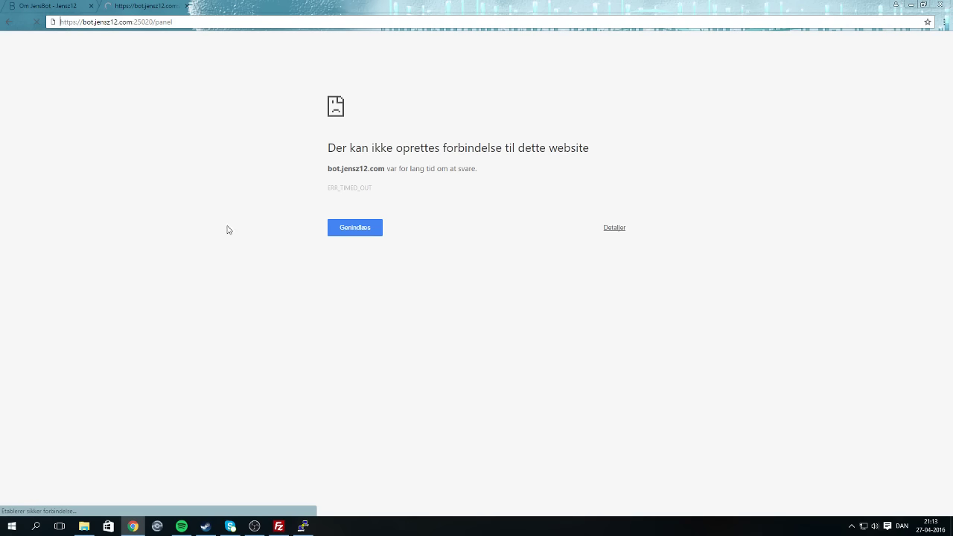
click(45, 7)
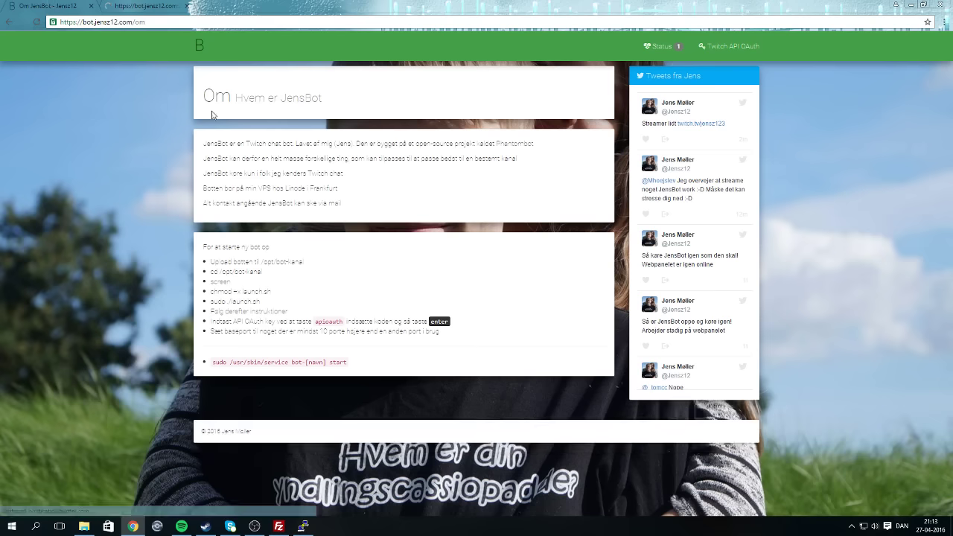
click(192, 46)
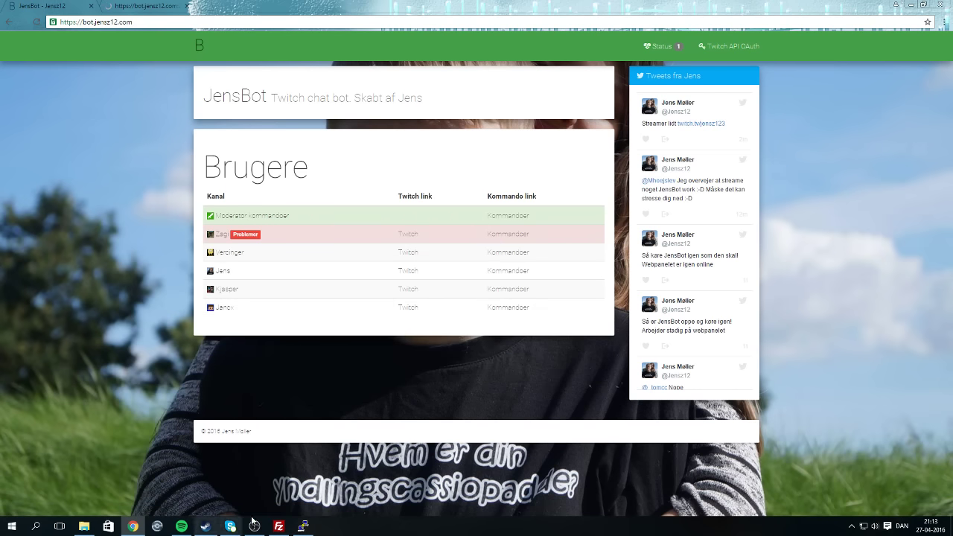
click(302, 527)
click(279, 527)
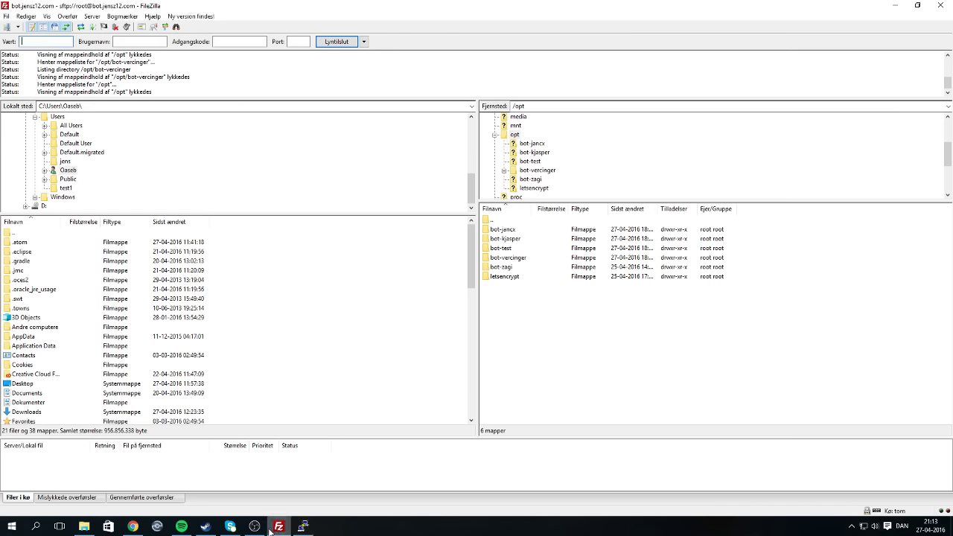
click(279, 527)
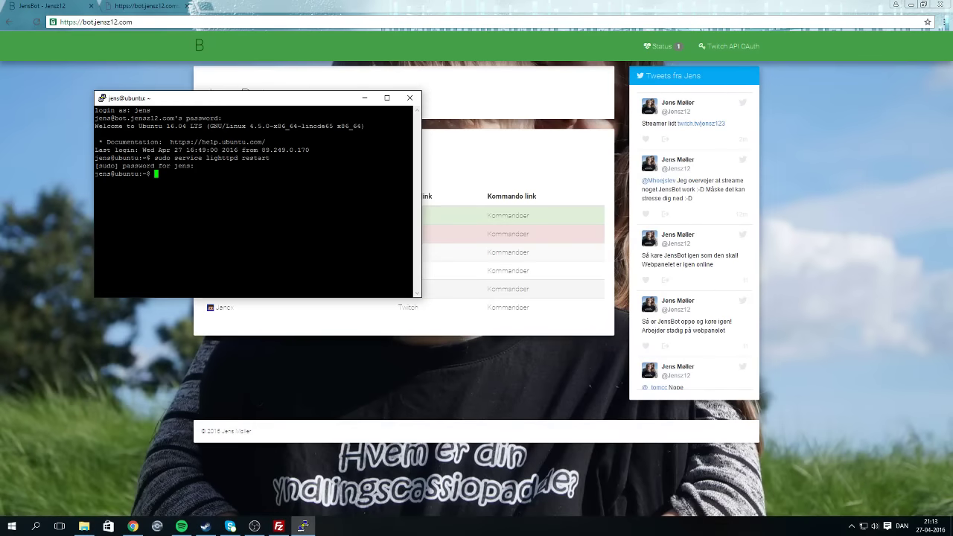
click(255, 527)
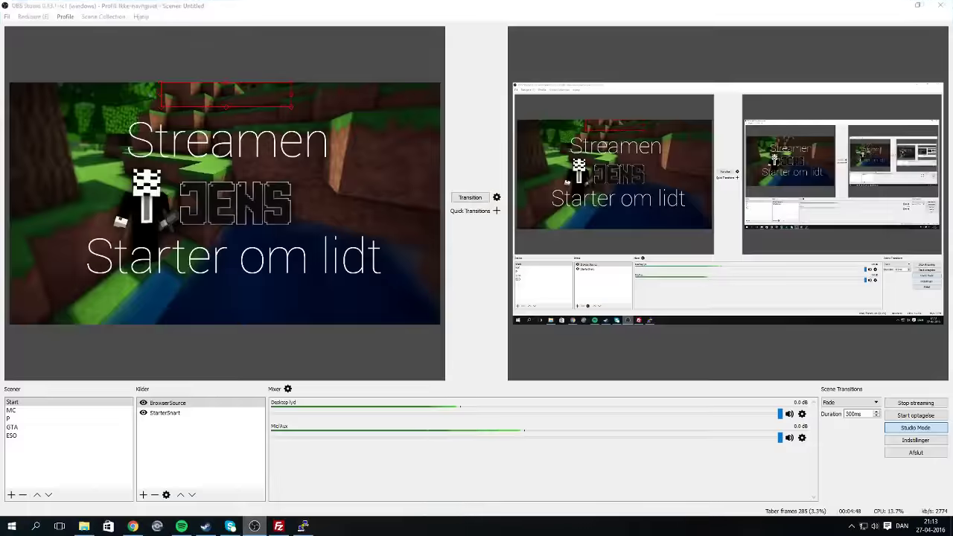
click(255, 527)
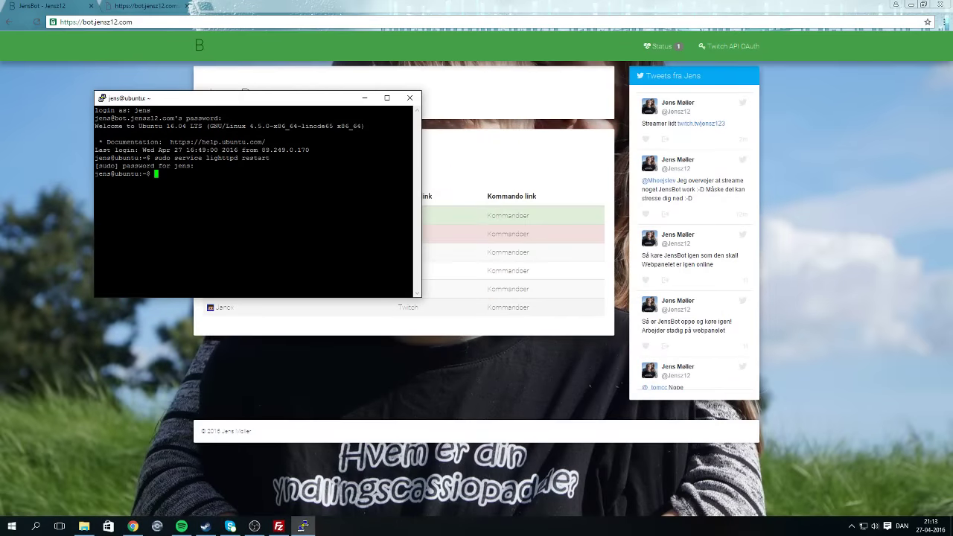
click(669, 62)
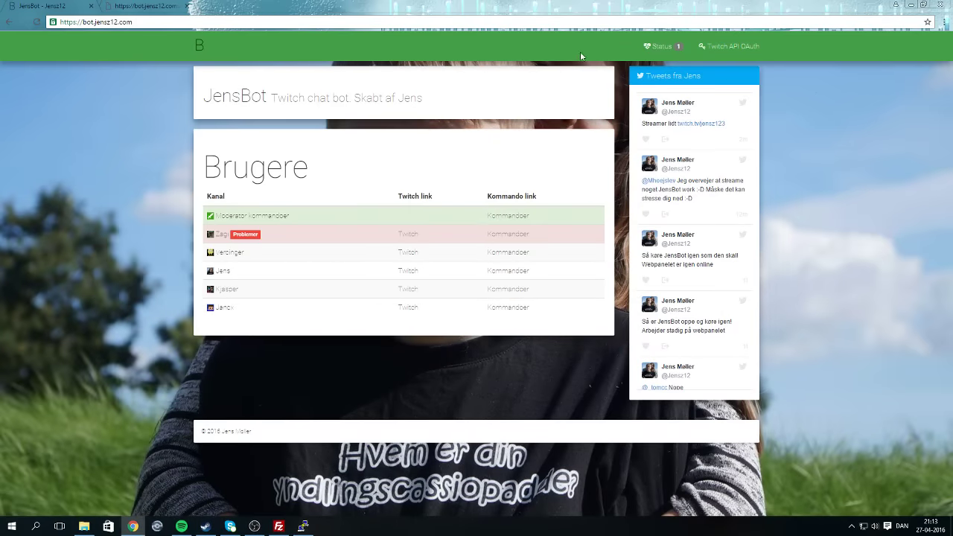
View one channel's commands page, return home, and open a blank new tab.
click(496, 236)
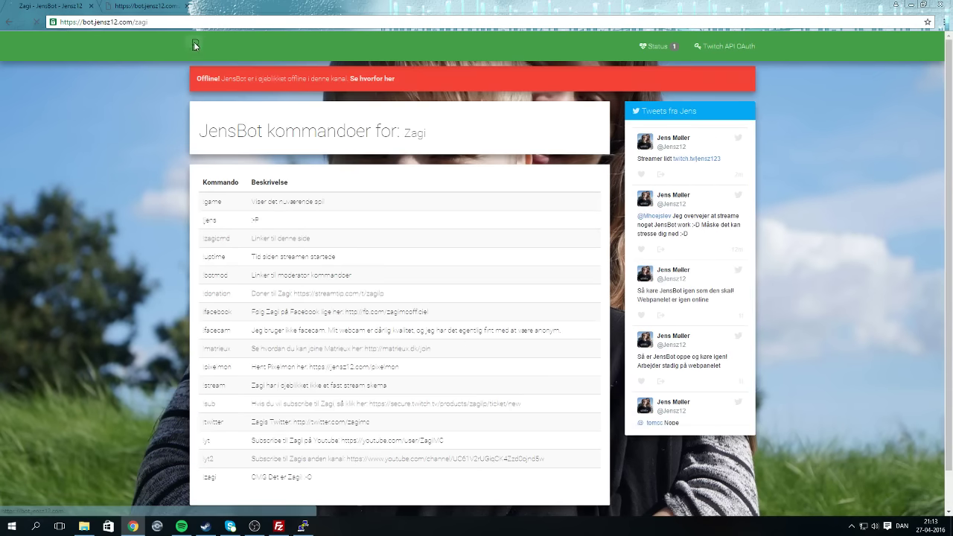
click(194, 41)
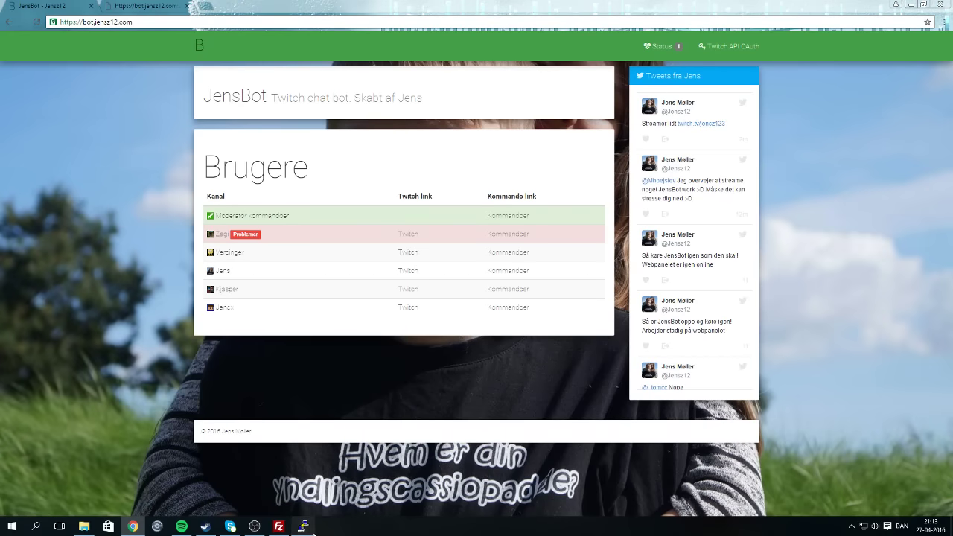
click(313, 530)
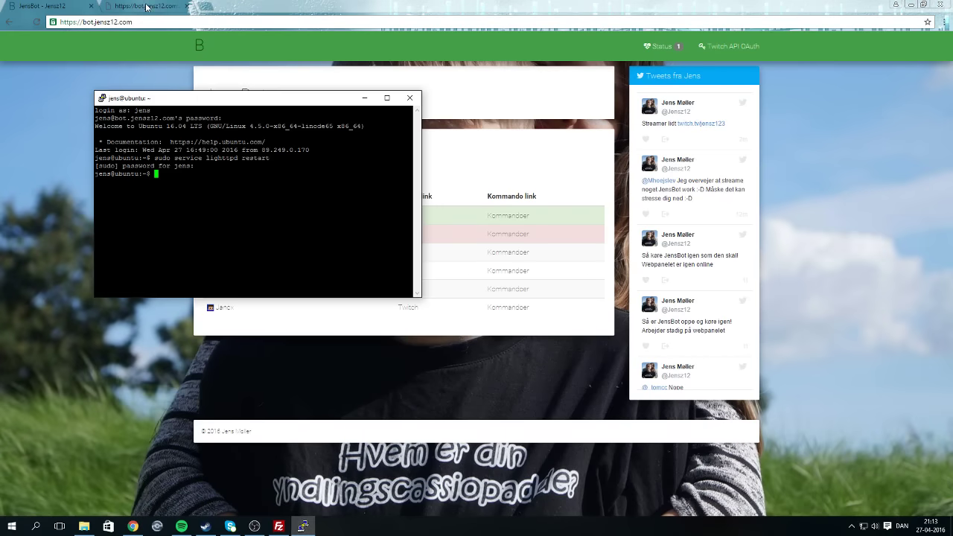
click(146, 7)
click(207, 7)
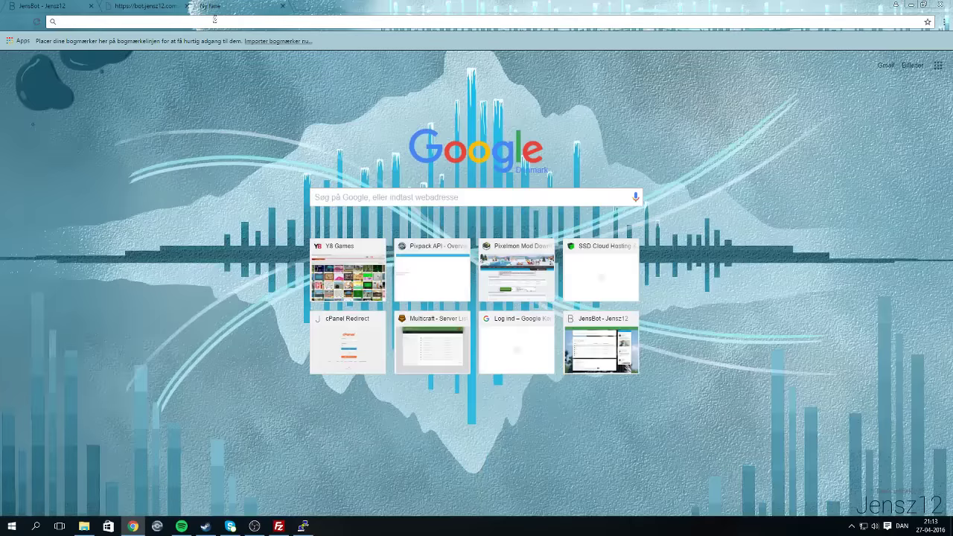
Search Google for 'phantombot'.
text(åhantop)
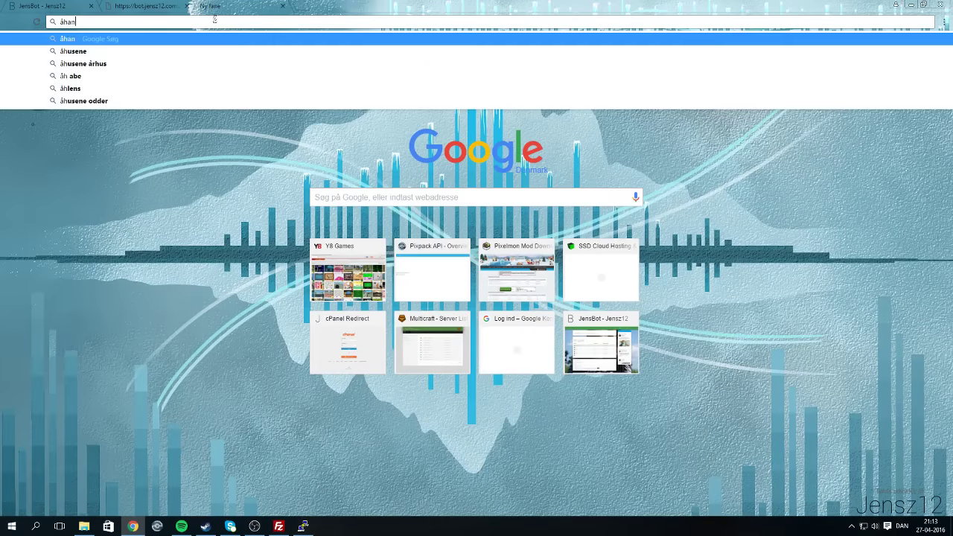
key(BackSpace)
key(BackSpace)
key(BackSpace)
key(BackSpace)
key(BackSpace)
key(BackSpace)
key(BackSpace)
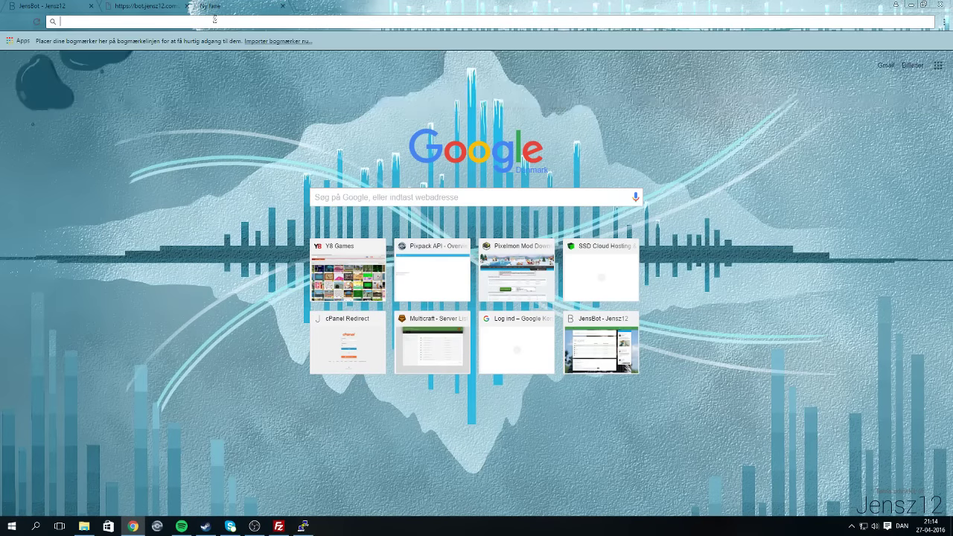
text(phom)
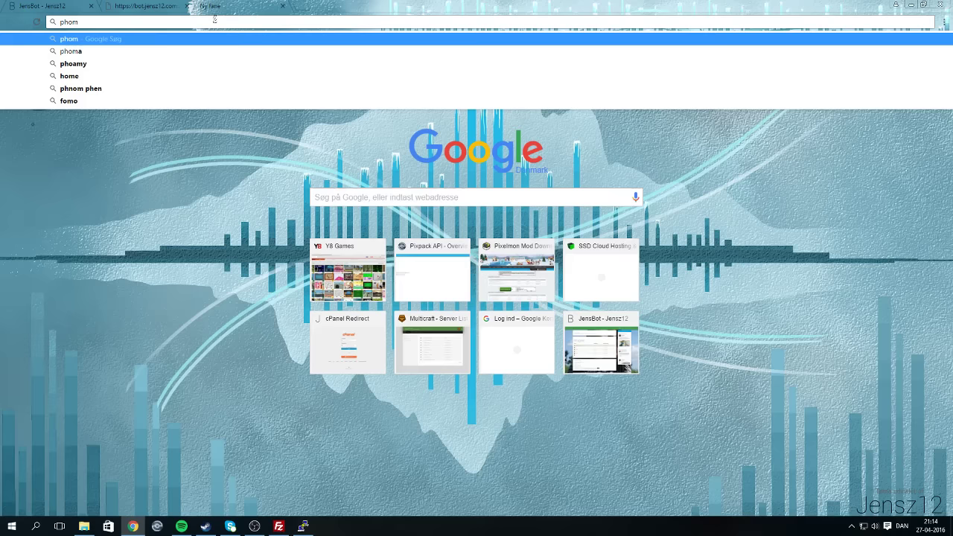
key(BackSpace)
key(BackSpace)
text(antombot)
key(Return)
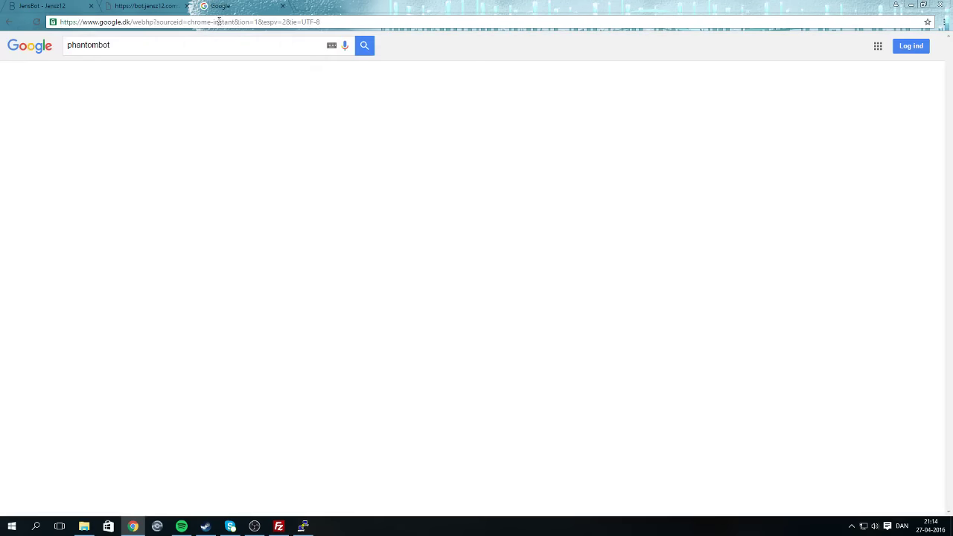
Open phantombot.net and its FORUMS page, then bring FileZilla forward.
click(164, 125)
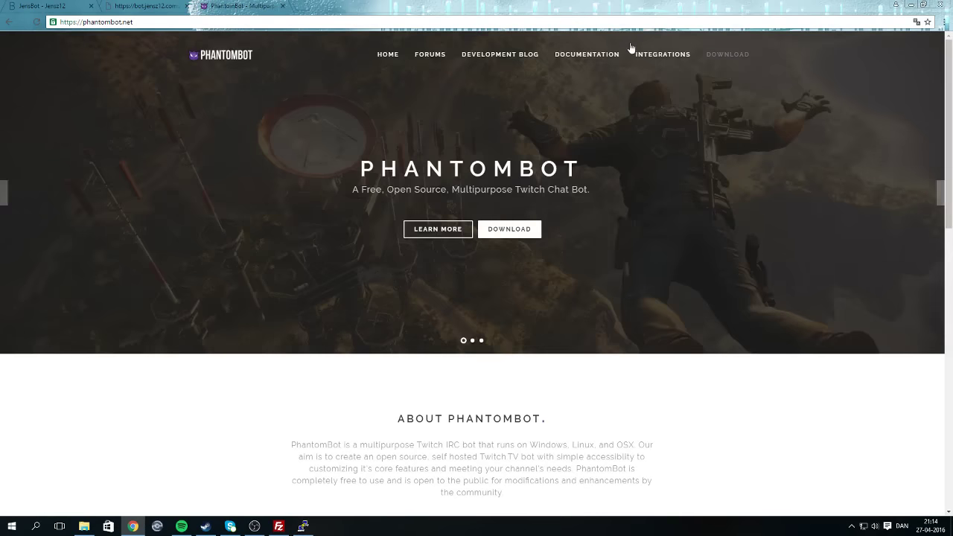
click(440, 60)
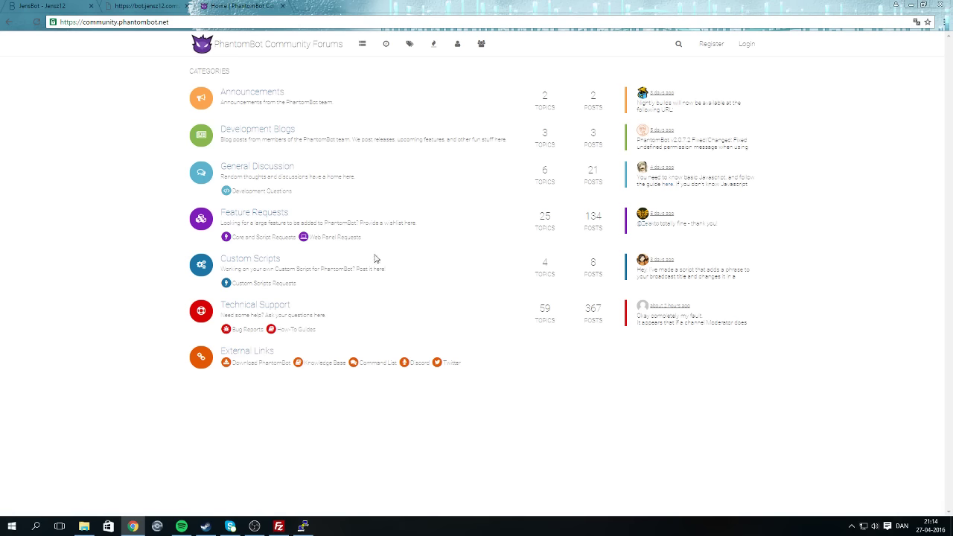
click(303, 526)
click(278, 526)
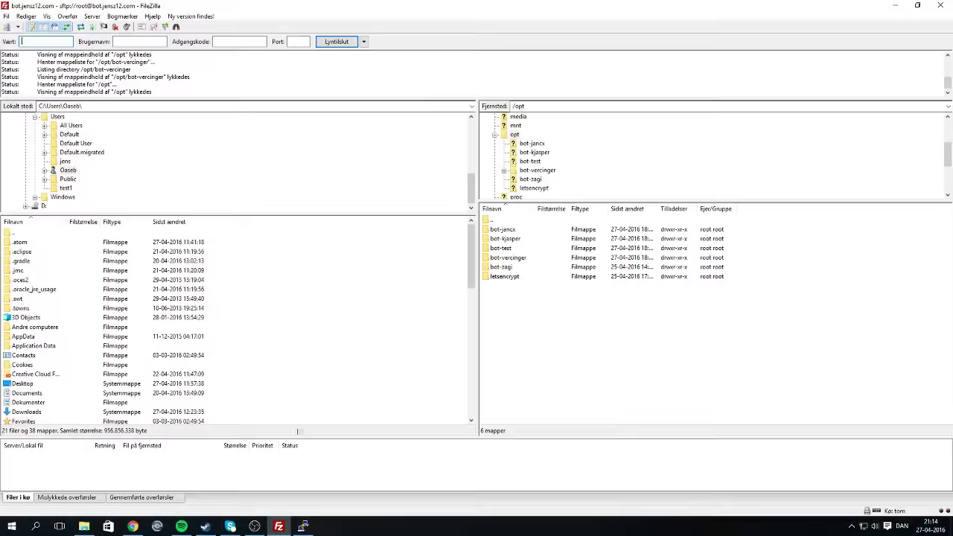
Move FileZilla up to the server root and cd the terminal into /opt/bot-ve….
double_click(502, 221)
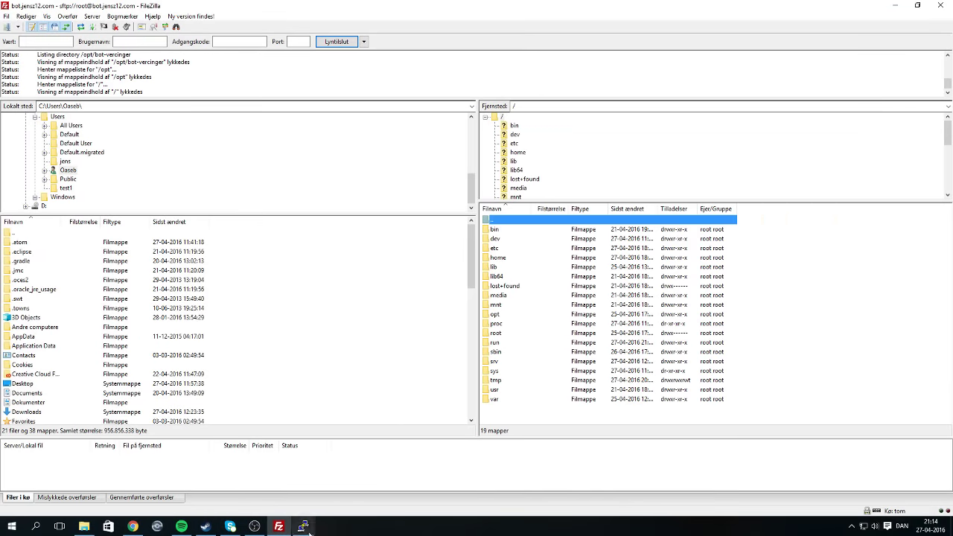
click(303, 527)
text(cd /opt)
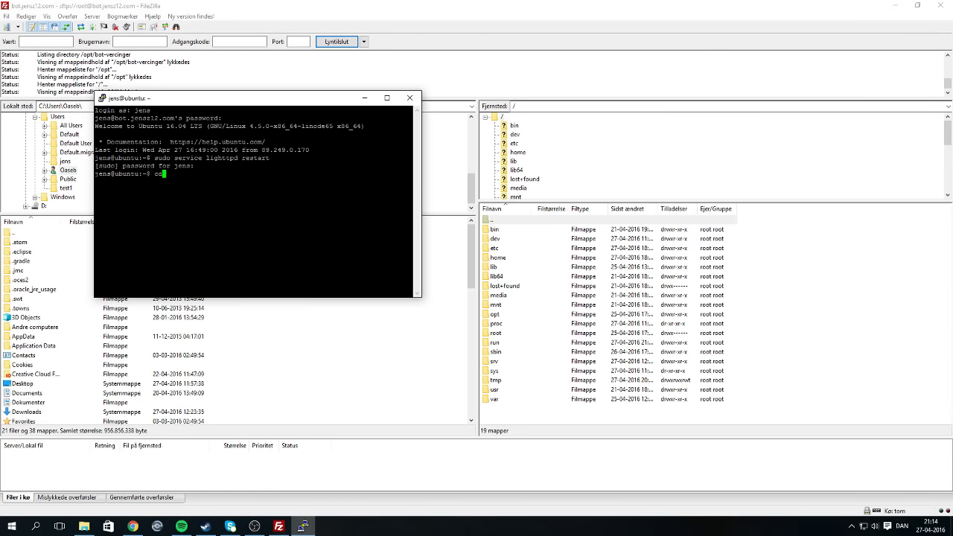
key(BackSpace)
key(BackSpace)
text(t/bot-ve)
key(Return)
click(132, 526)
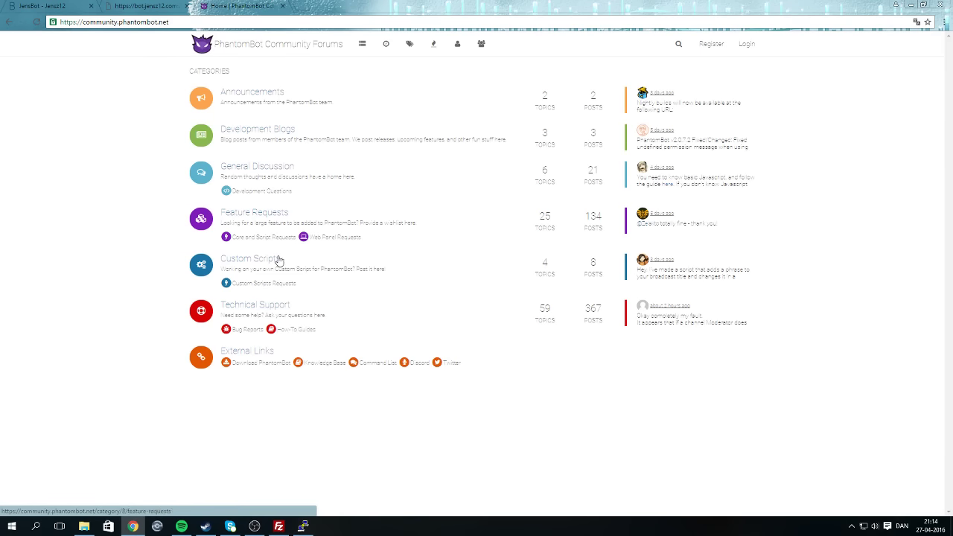
Open How-To Guides, then the 'How to Configure PhantomBot as a Service [Linux]' topic.
click(287, 331)
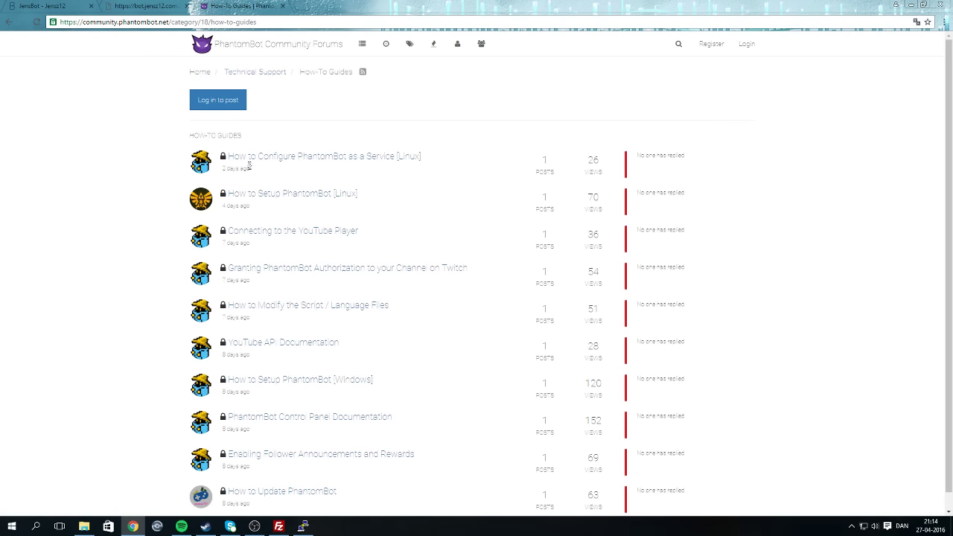
click(315, 156)
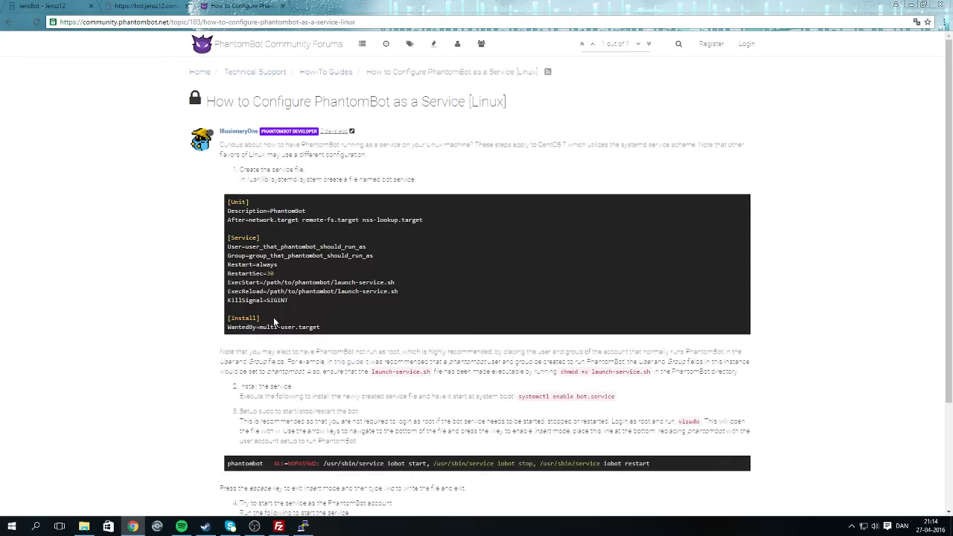
Copy the guide's 'chmod +x launch-service.sh' command.
scroll(324, 394, down, 2)
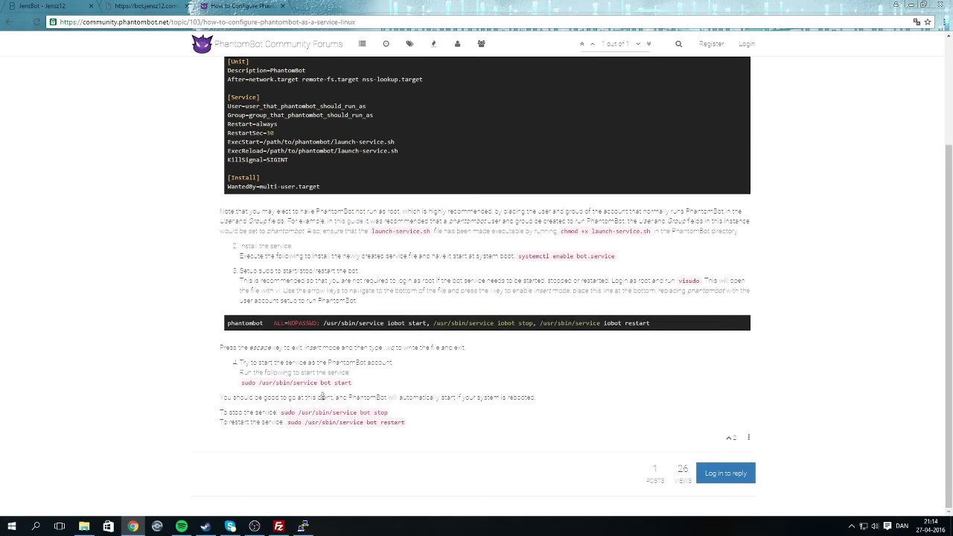
drag(562, 232, 653, 234)
right_click(646, 235)
click(664, 239)
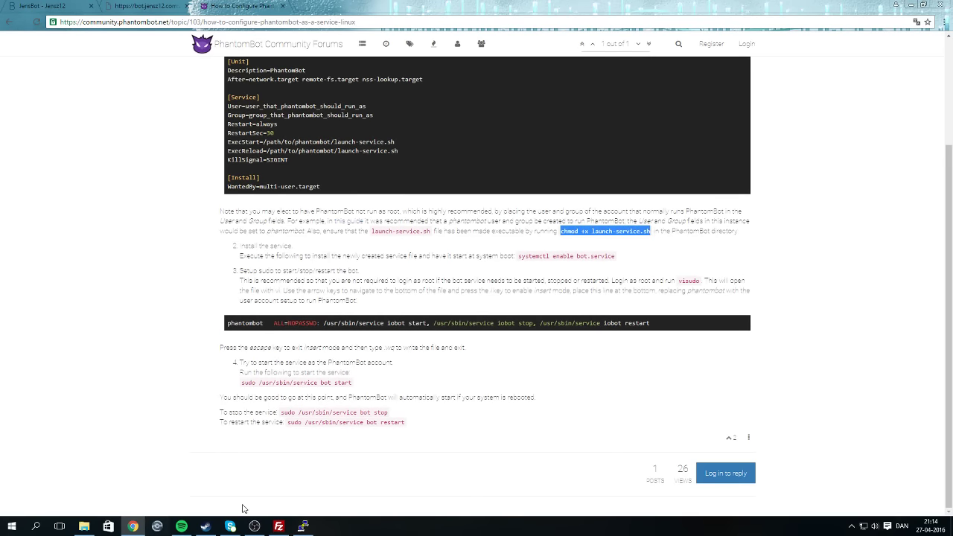
Run 'sudo chmod +x launch-service.sh' in PuTTY, then scroll back to the guide's top.
click(302, 526)
text(sudo)
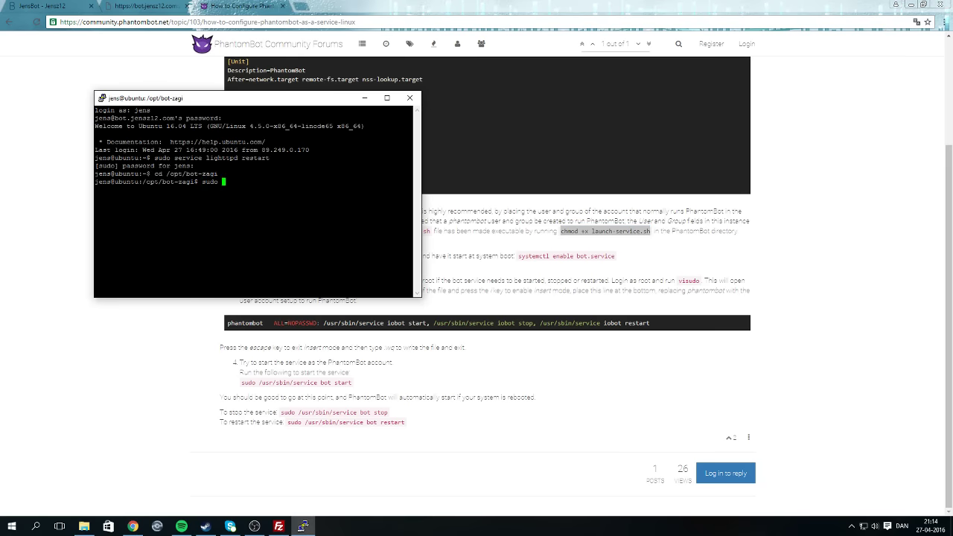
key(shift+Insert)
key(Return)
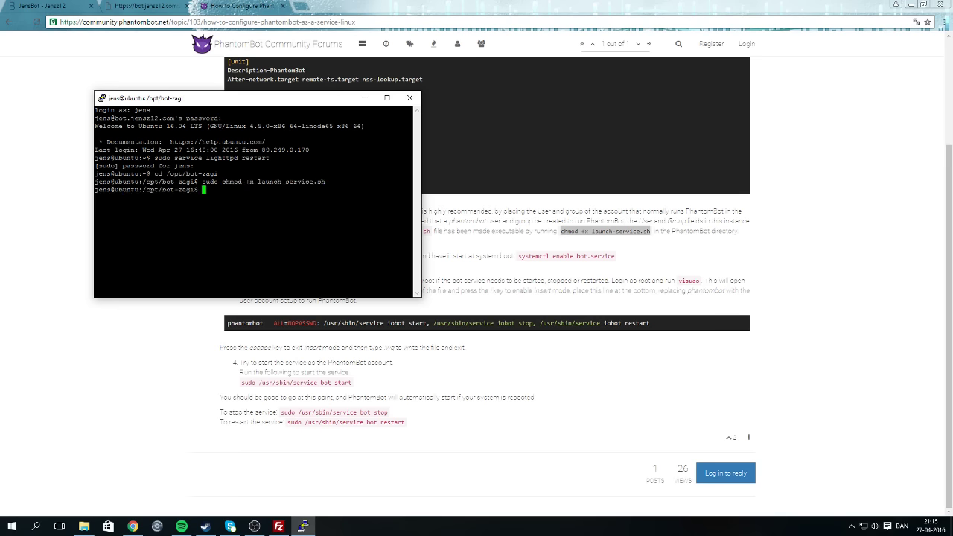
click(528, 279)
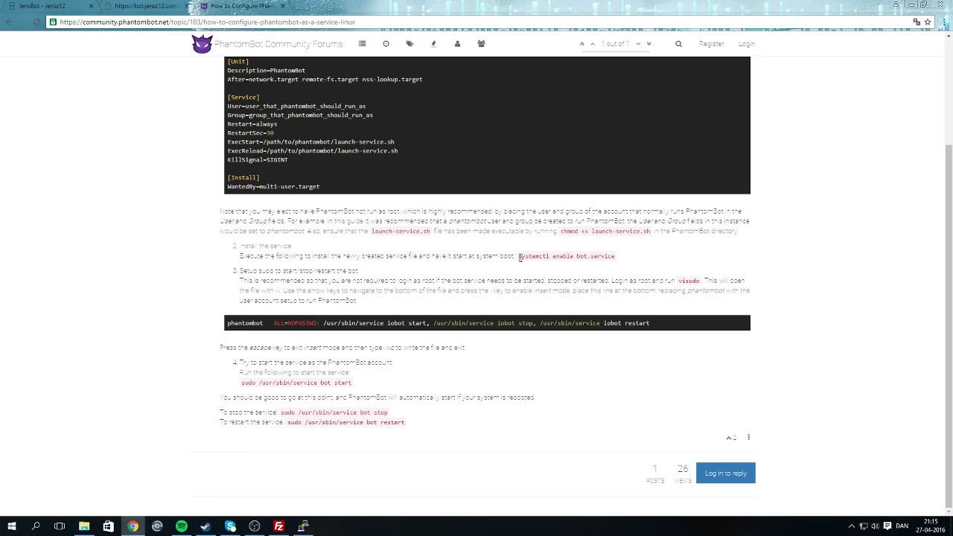
scroll(329, 261, up, 2)
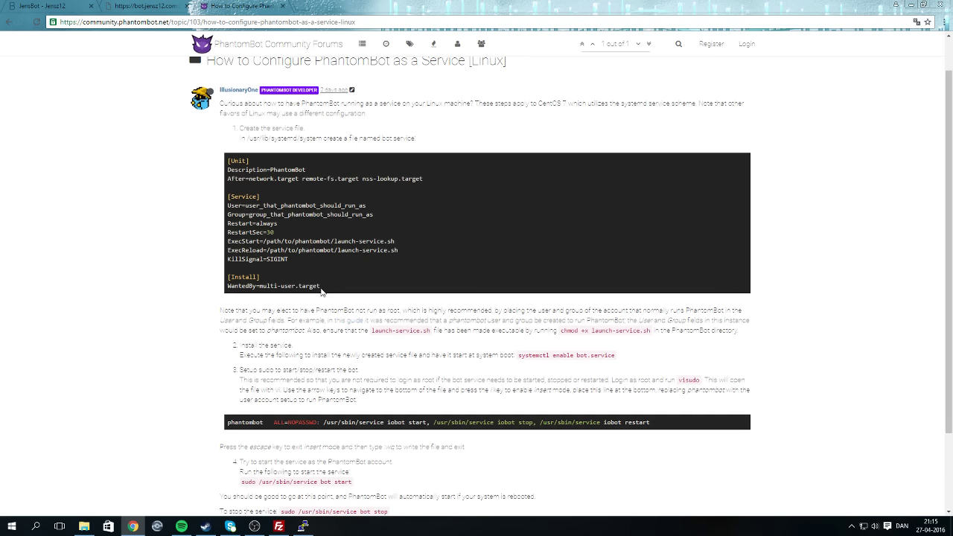
Refresh the server's root folder listing in FileZilla.
mouse_move(294, 529)
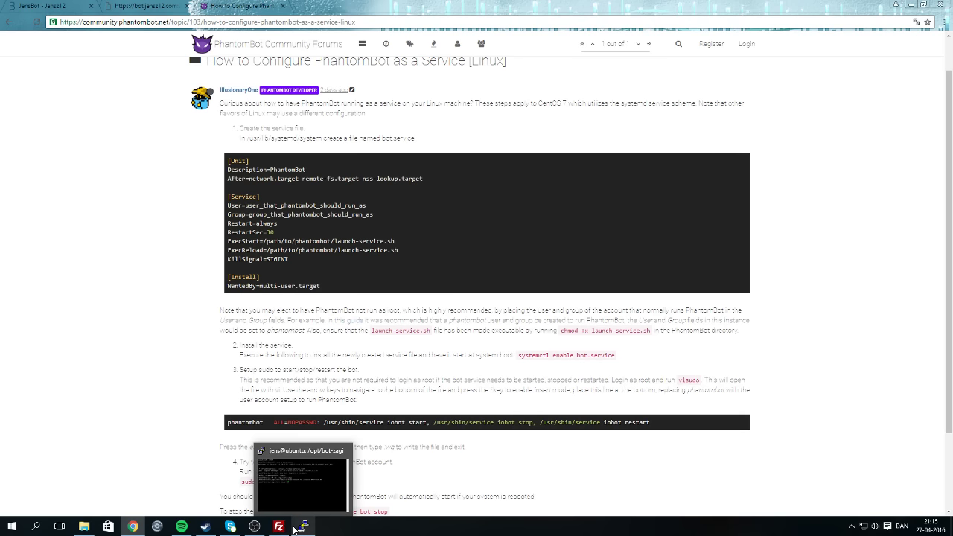
click(278, 526)
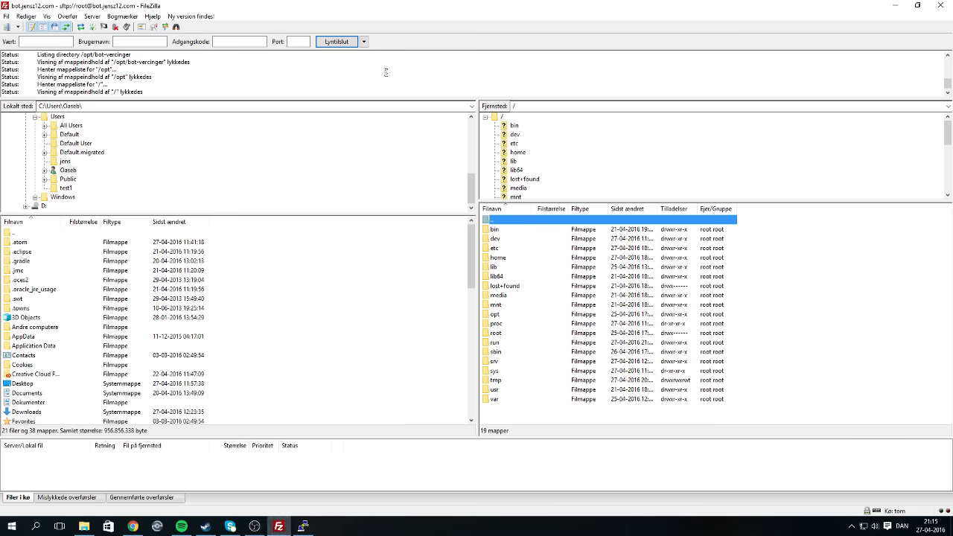
double_click(499, 221)
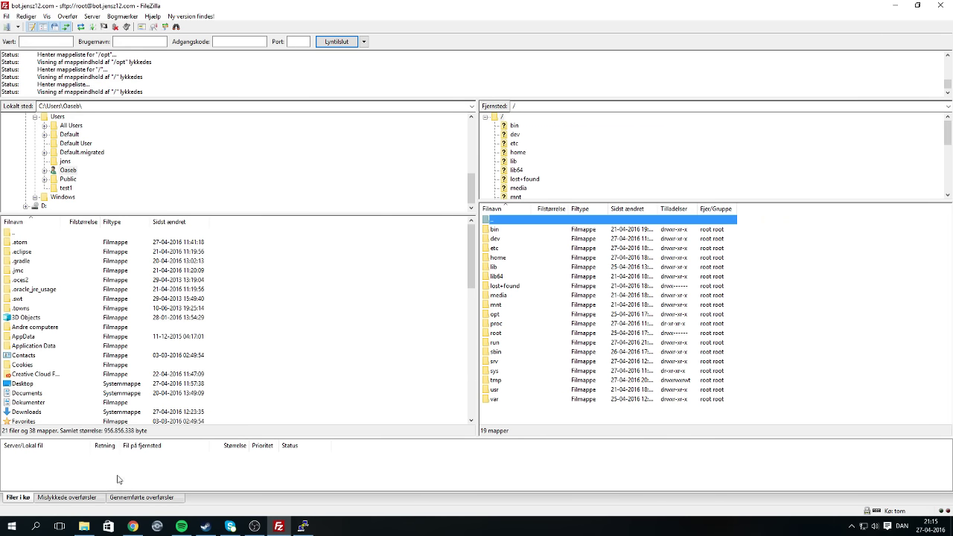
click(142, 526)
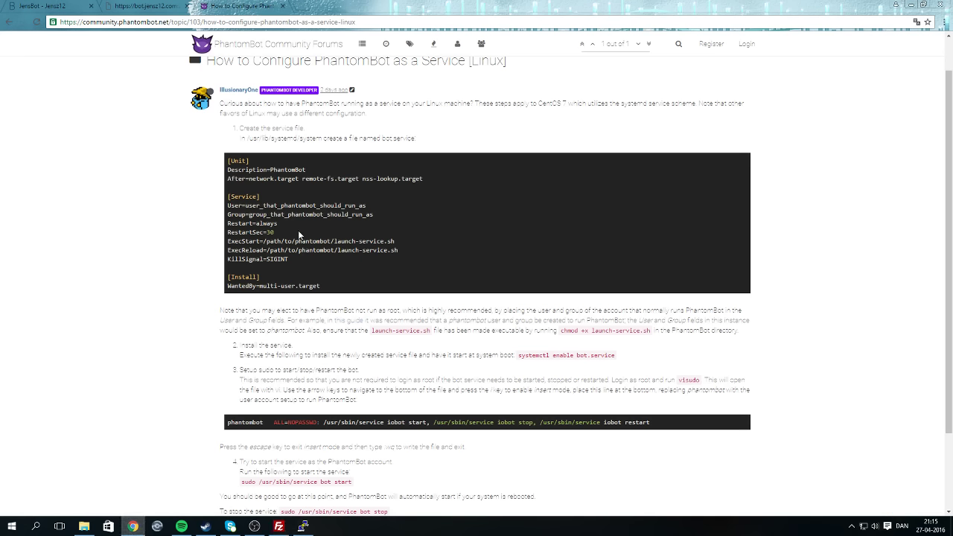
mouse_move(287, 533)
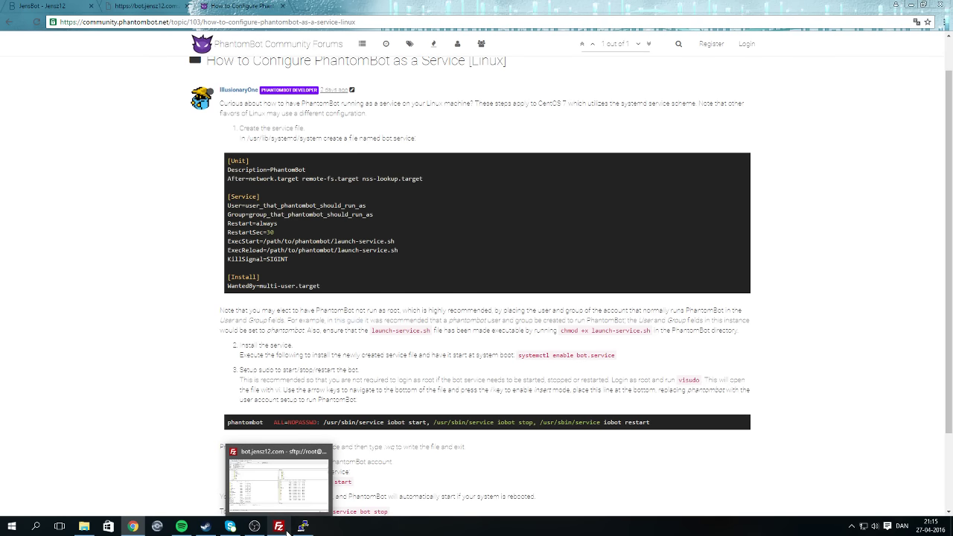
click(288, 531)
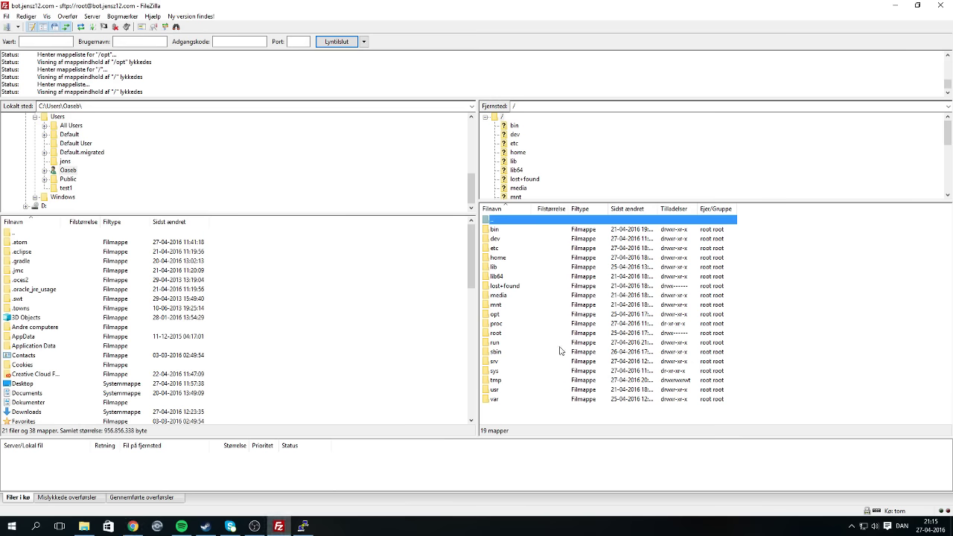
Browse to /usr/lib/systemd/system, select bot-jencx.service, and show the desktop.
click(502, 394)
double_click(502, 394)
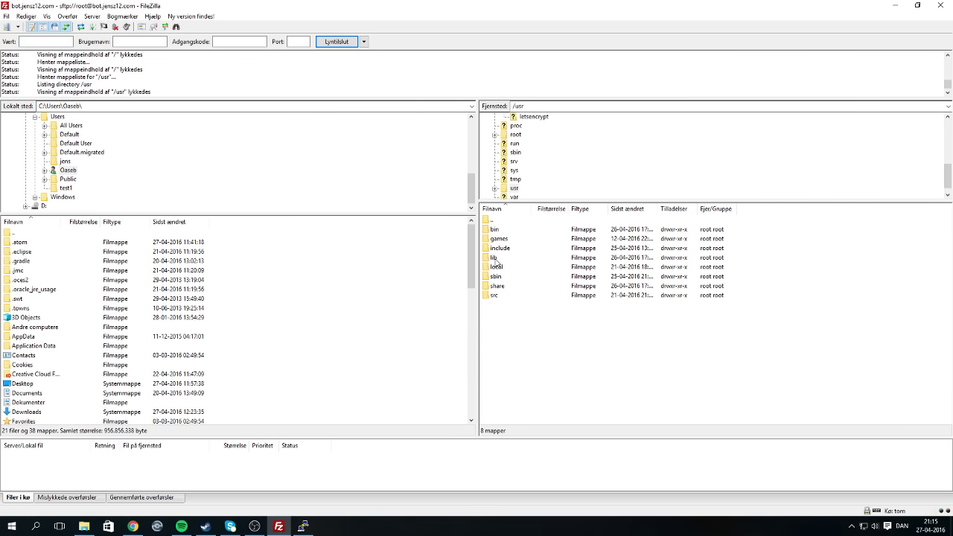
double_click(495, 259)
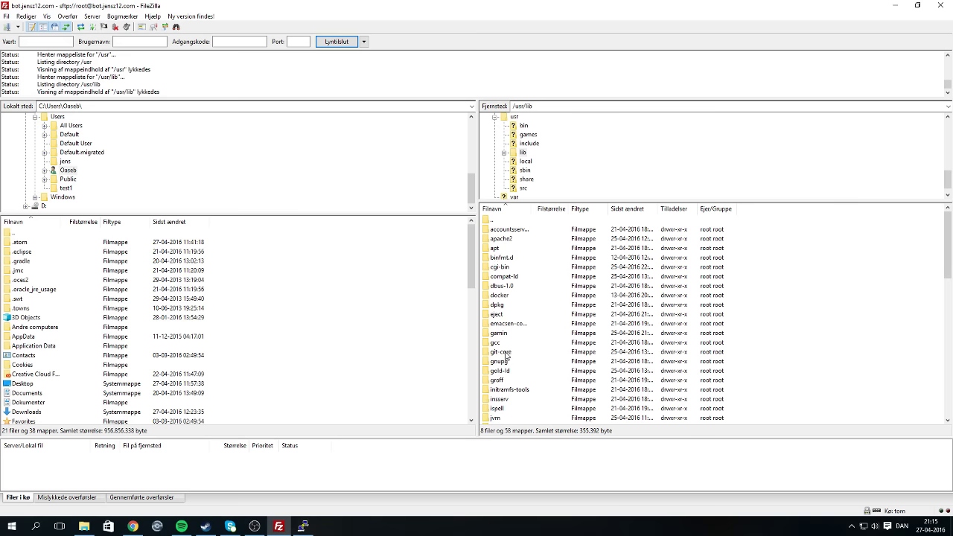
scroll(506, 357, down, 4)
scroll(506, 361, down, 8)
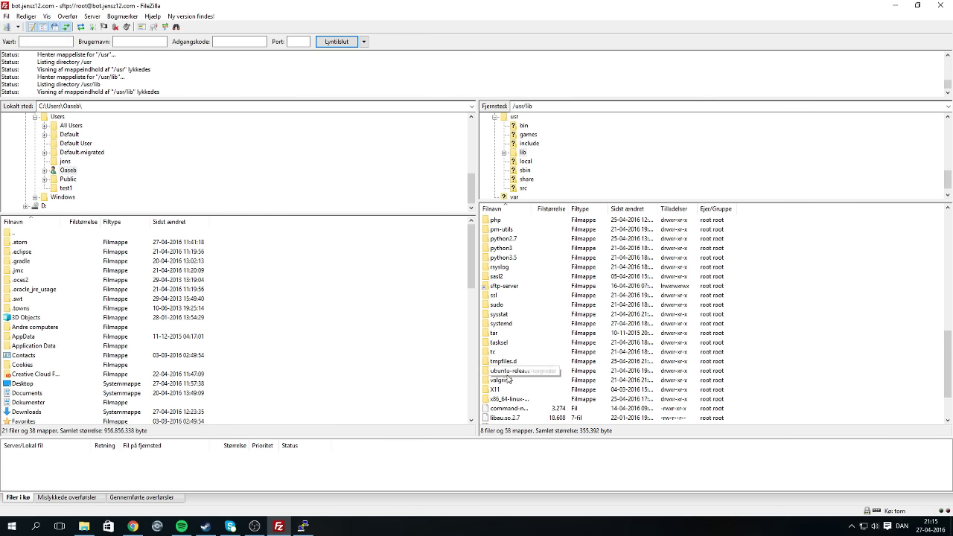
double_click(506, 324)
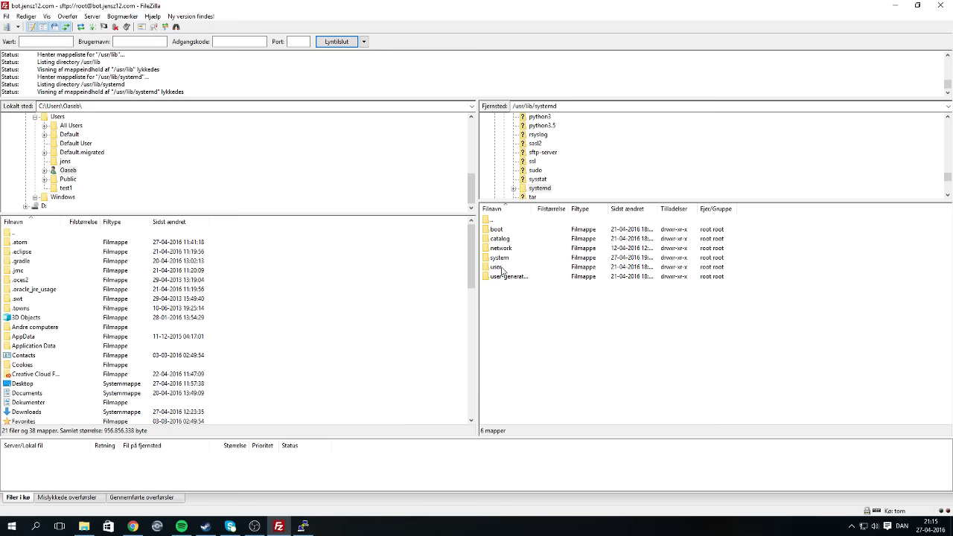
double_click(507, 258)
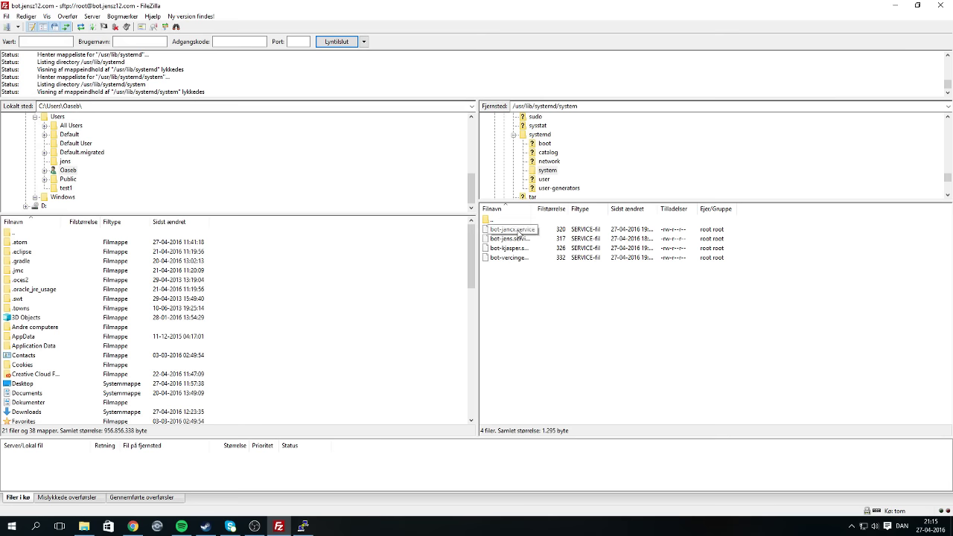
click(514, 229)
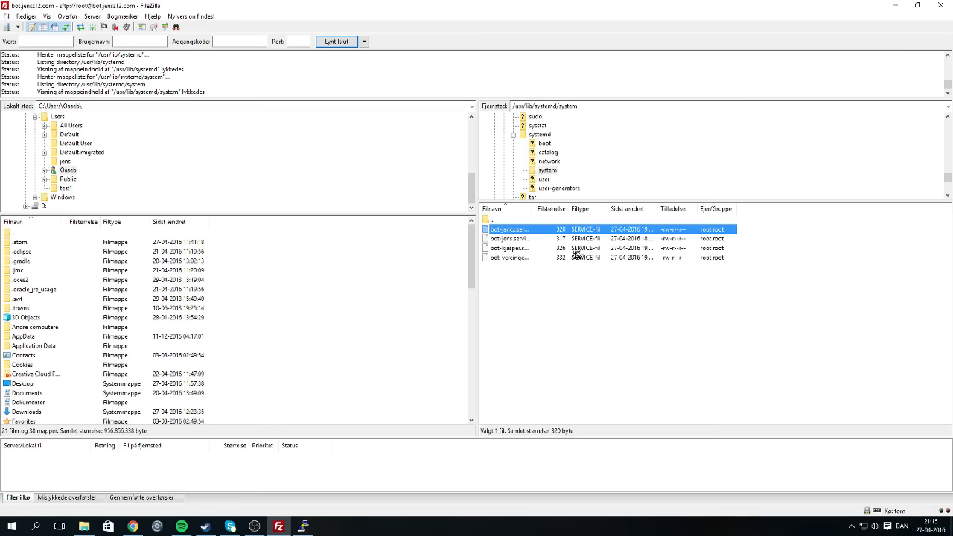
click(950, 531)
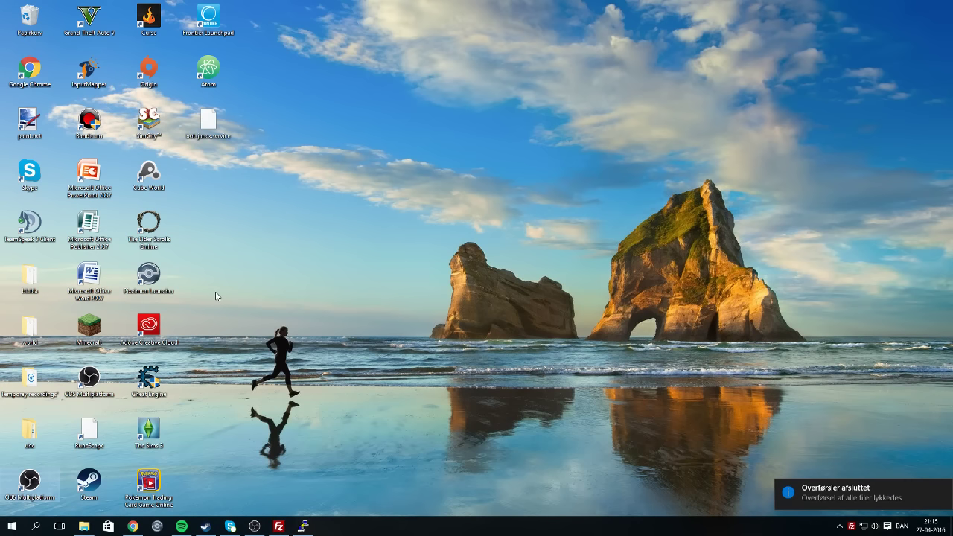
Rename the downloaded service file on the desktop to bot-zagi.service.
click(302, 527)
click(302, 527)
right_click(214, 117)
click(279, 300)
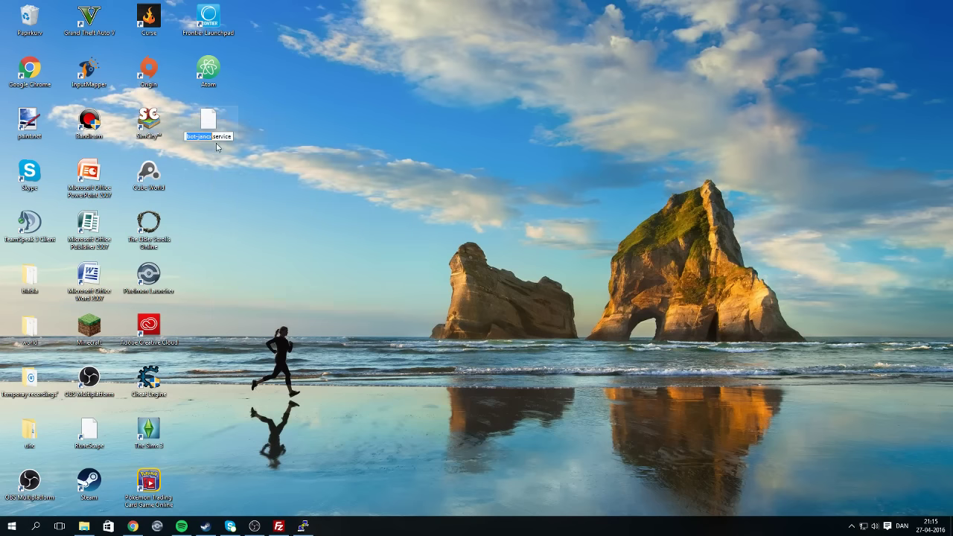
key(Right)
key(BackSpace)
key(BackSpace)
key(BackSpace)
key(BackSpace)
key(BackSpace)
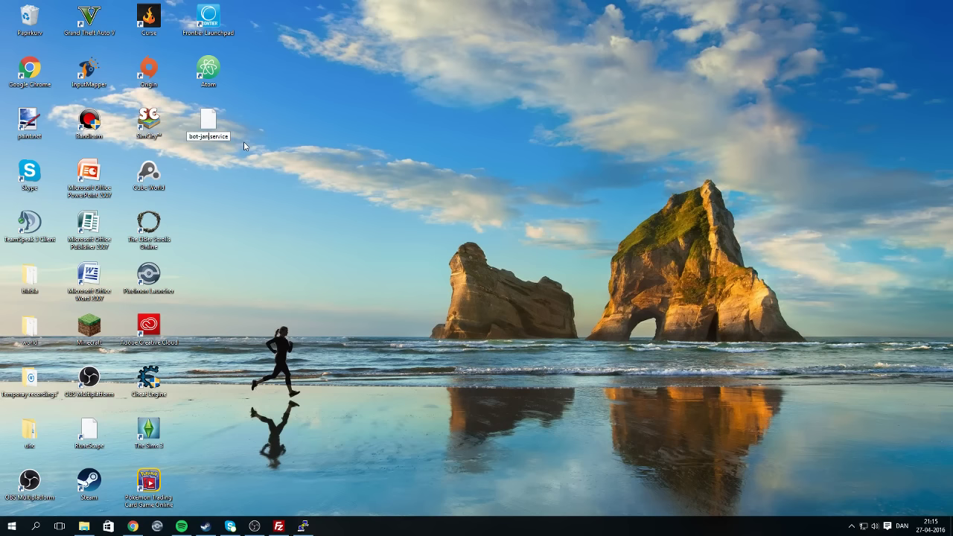
text(api)
key(Return)
Open bot-zagi.service in Atom after closing the Notepad++ window it opened in by mistake.
right_click(205, 138)
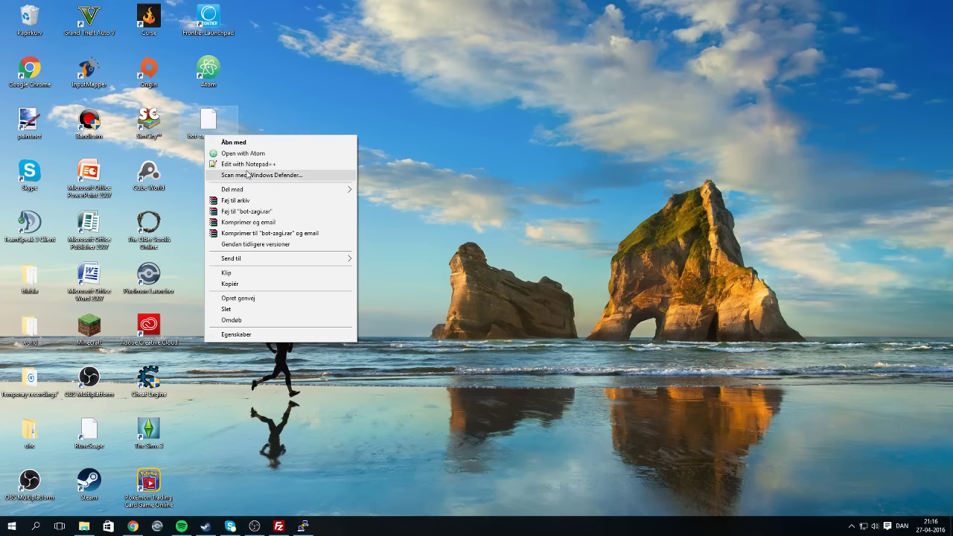
click(248, 164)
click(940, 5)
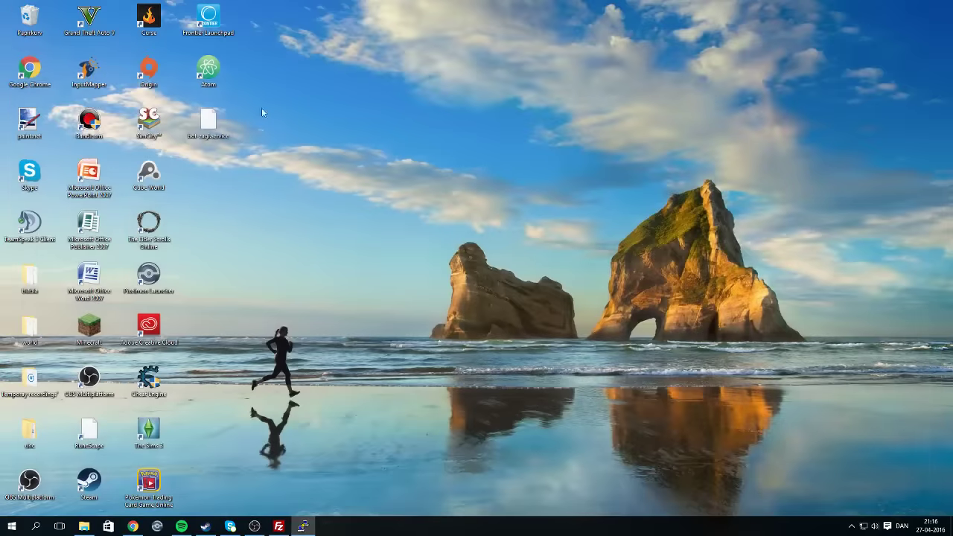
right_click(214, 134)
click(256, 149)
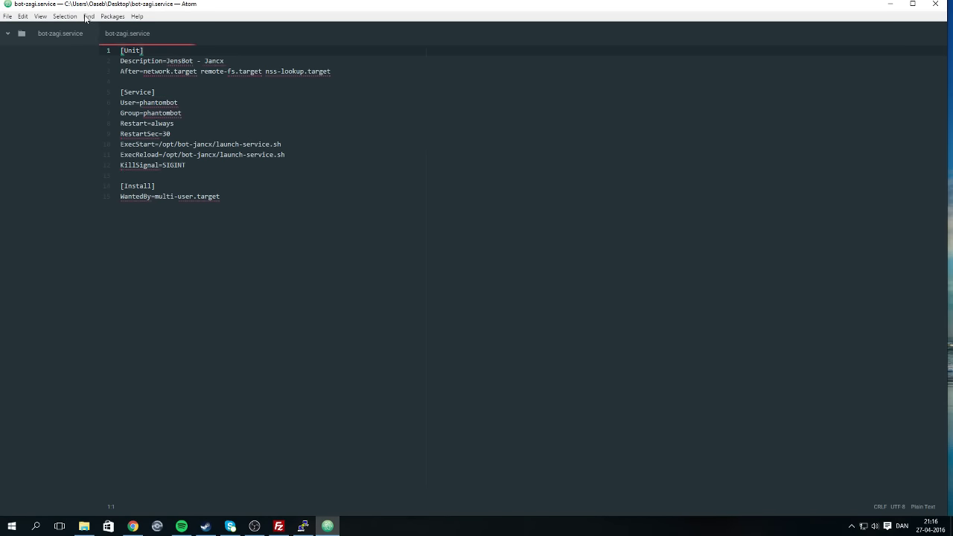
Replace Jancx with Zagi in the description and jancx with zagi in both paths, then save.
click(198, 60)
drag(224, 60, 205, 60)
text(Zagi)
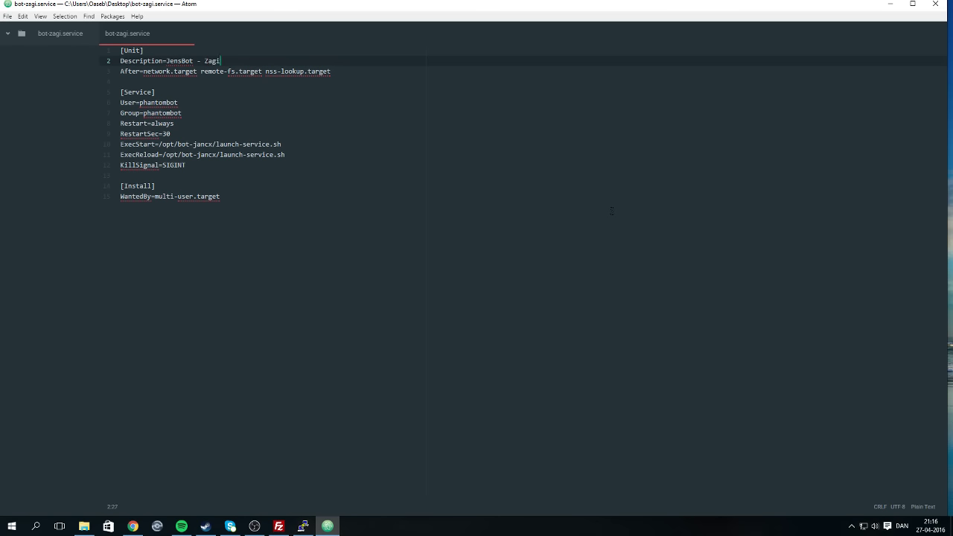
click(214, 144)
key(BackSpace)
key(BackSpace)
key(BackSpace)
key(BackSpace)
key(BackSpace)
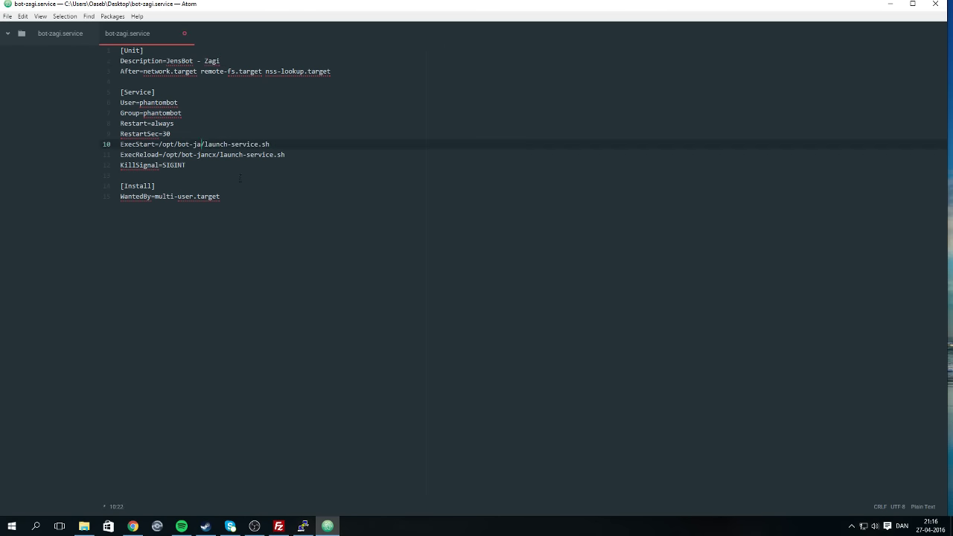
text(zagi)
double_click(205, 154)
text(zagi)
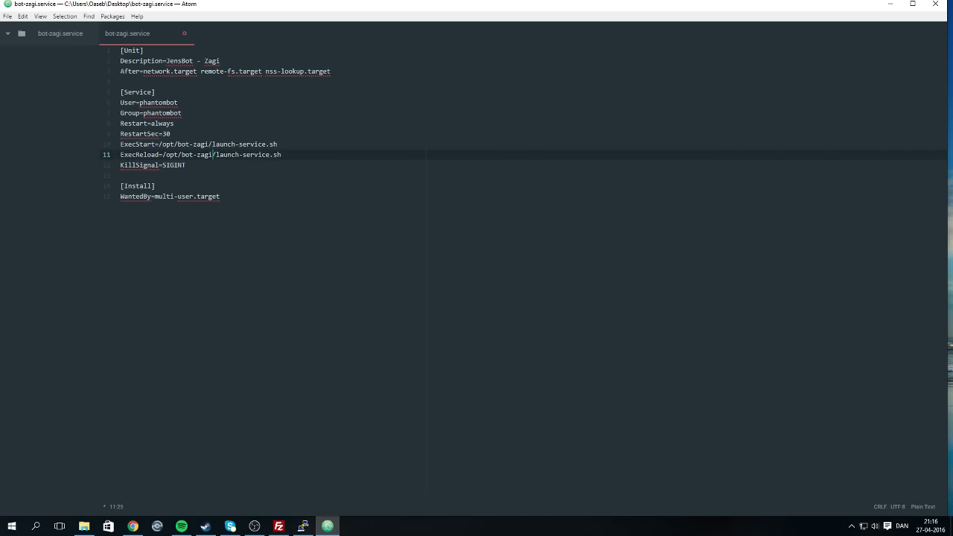
key(ctrl+s)
Upload bot-zagi.service to /usr/lib/systemd/system and copy the guide's 'systemctl enable bot.service' command.
click(890, 5)
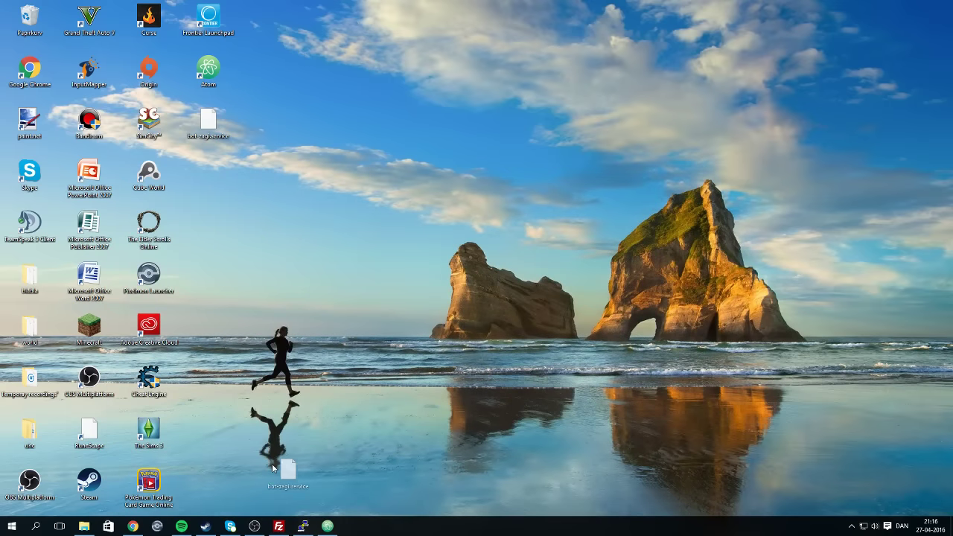
drag(273, 468, 513, 297)
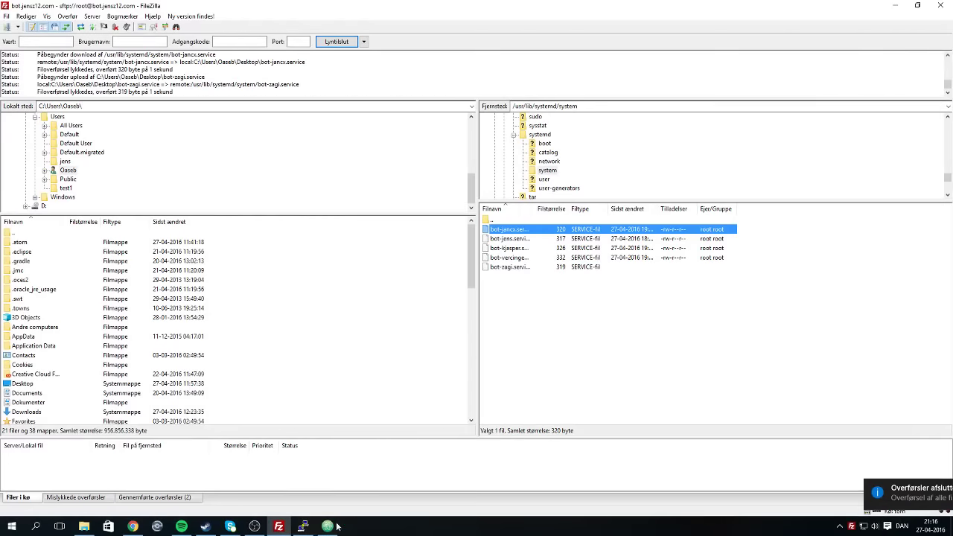
click(302, 526)
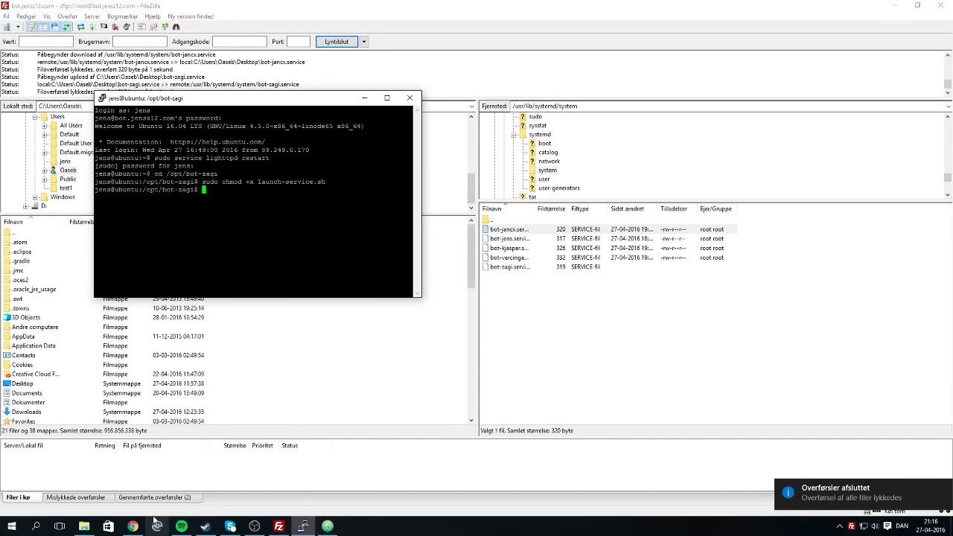
click(133, 527)
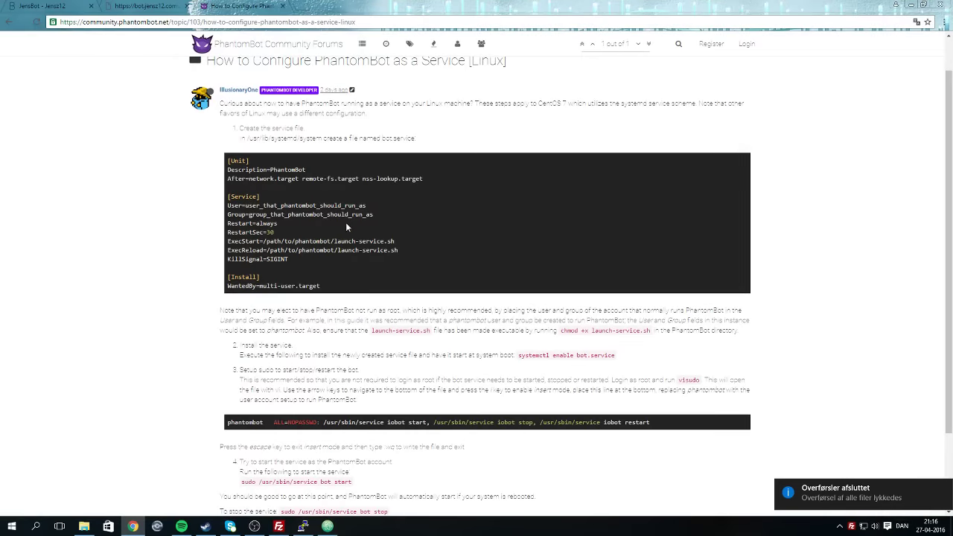
drag(518, 355, 621, 355)
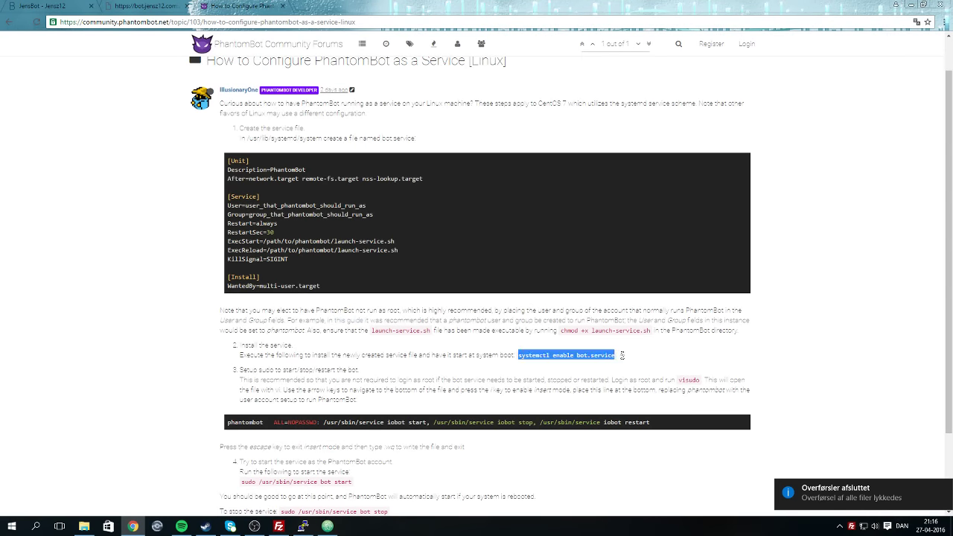
right_click(622, 355)
click(595, 366)
click(327, 526)
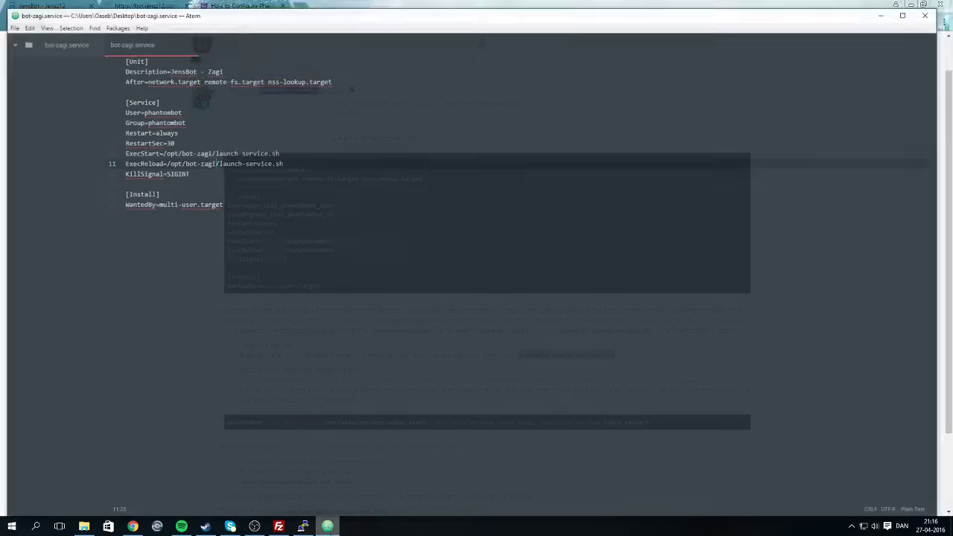
Paste the copied enable command into PuTTY and prefix it with sudo.
click(302, 526)
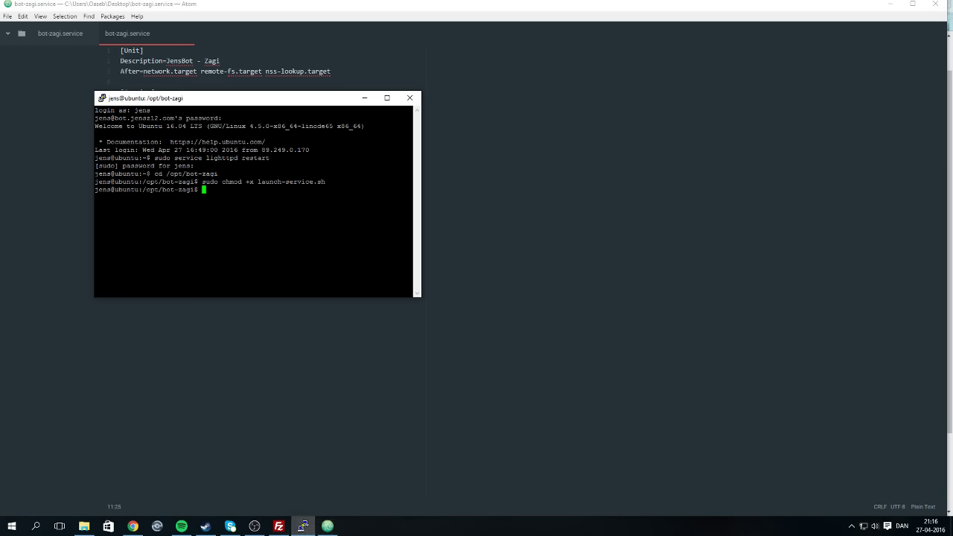
key(shift+Insert)
key(Left)
key(Left)
key(Left)
key(Left)
key(Left)
key(Left)
key(Left)
key(Left)
key(Left)
key(Left)
key(Left)
key(Left)
key(Left)
key(Left)
key(Left)
key(Left)
key(Left)
key(Left)
key(Left)
Change the service name to bot-zagi.service and run the sudo systemctl enable command.
key(Left)
key(Left)
key(Left)
key(Left)
key(Left)
key(Left)
key(Left)
key(Left)
key(Left)
text(sudo)
key(Right)
key(Right)
key(Right)
key(Right)
key(Right)
key(Right)
key(Right)
key(Right)
key(Right)
key(Right)
key(Right)
key(Right)
key(Right)
key(Right)
key(Right)
key(Right)
key(Right)
key(Right)
key(Right)
key(Right)
key(Left)
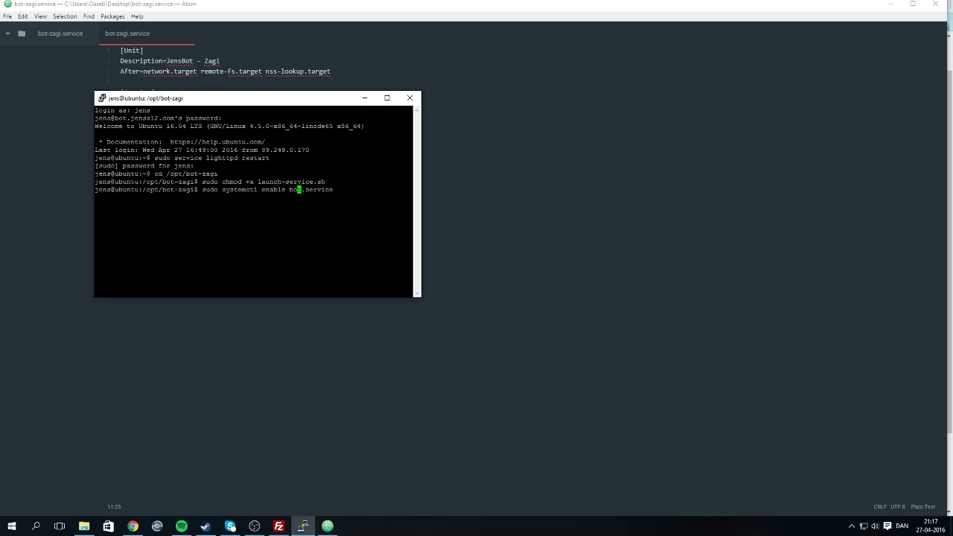
text(-)
key(BackSpace)
key(Right)
text(.zagi)
key(Left)
key(Left)
key(Left)
key(Left)
key(BackSpace)
text(-)
key(Return)
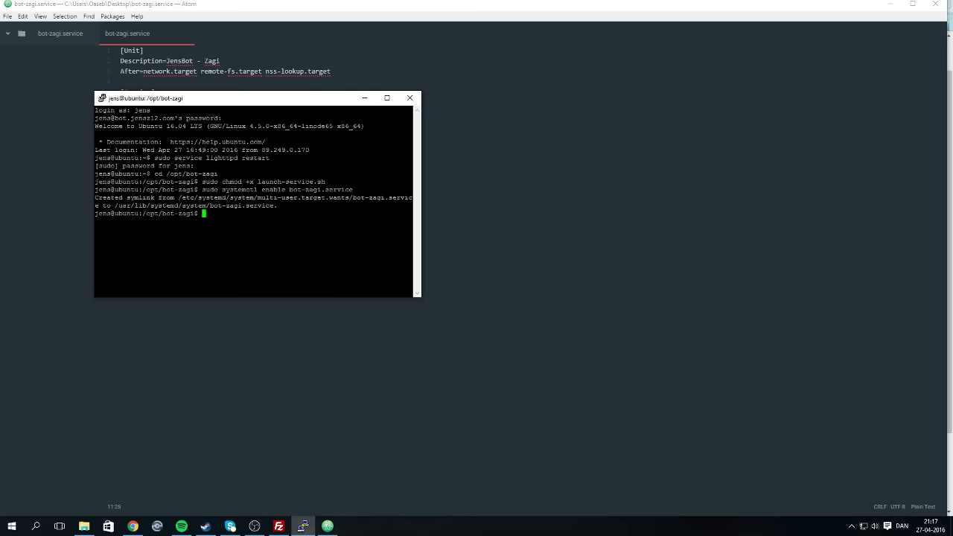
click(132, 526)
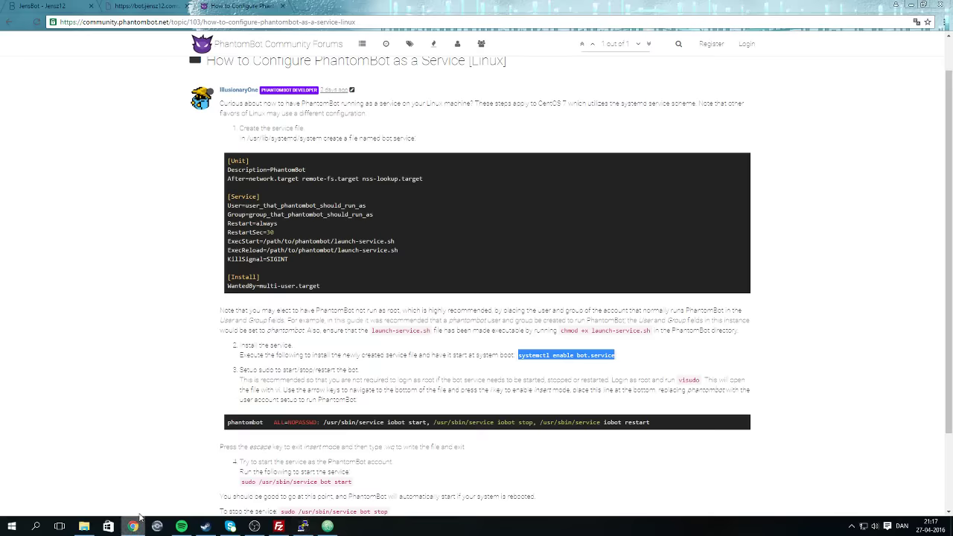
Load the /om page of the JensBot site in the JensBot - Jensz12 tab.
click(42, 5)
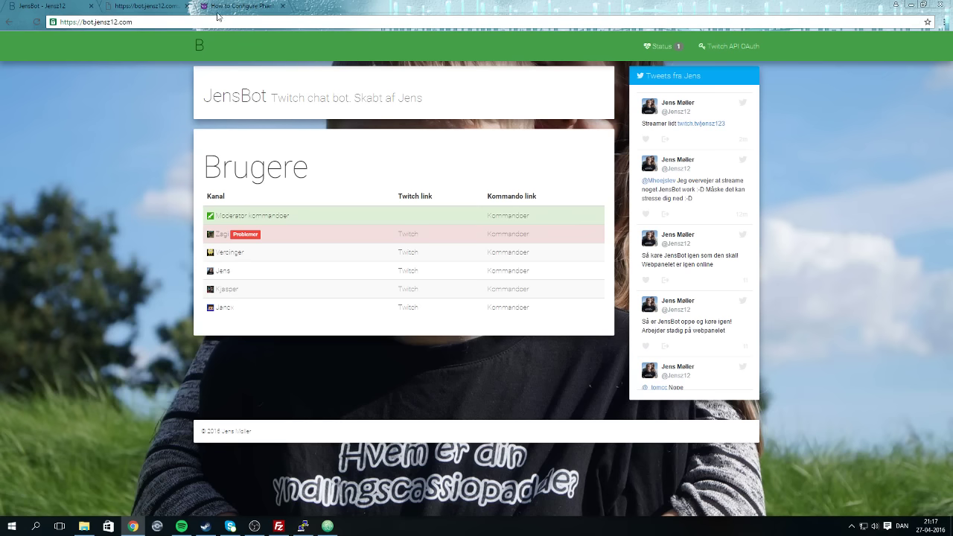
click(261, 24)
text(/om.)
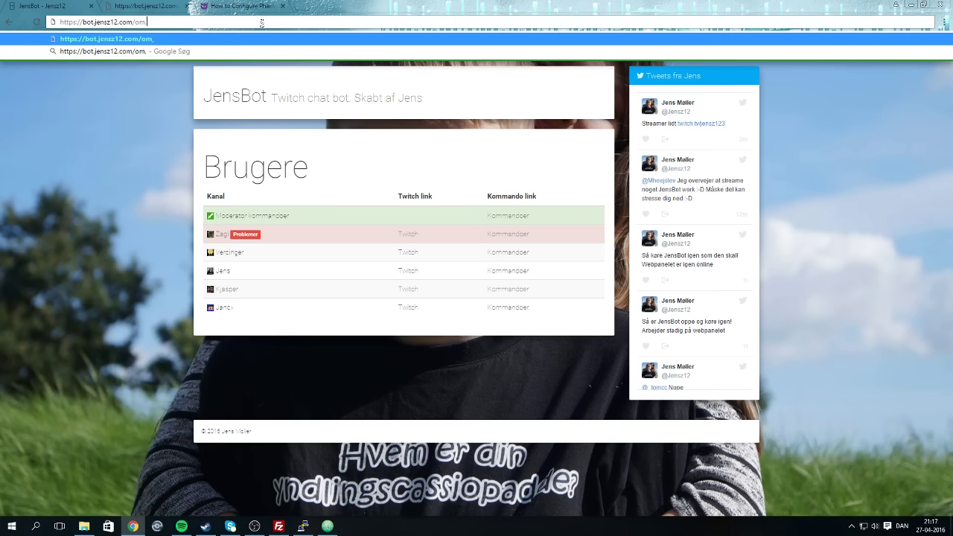
key(BackSpace)
key(Return)
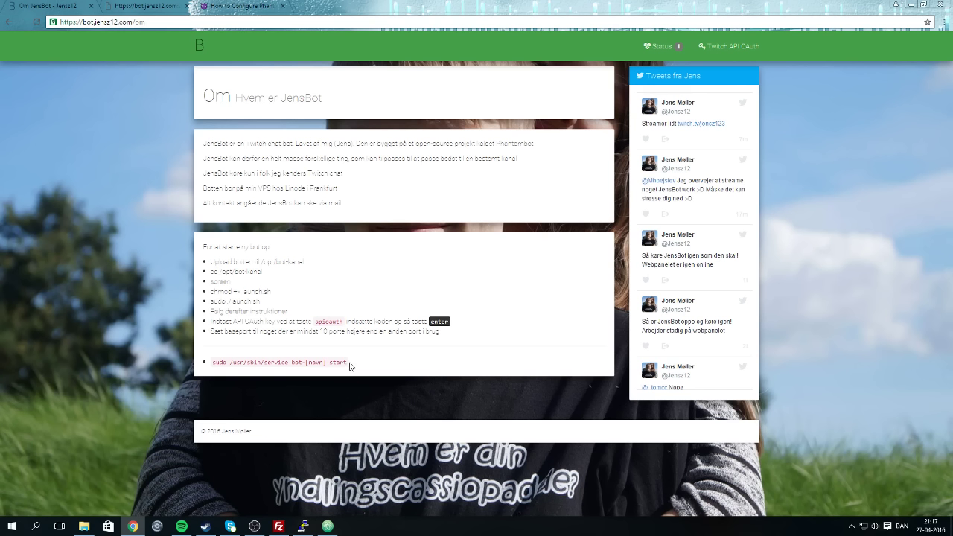
drag(347, 363, 205, 356)
click(228, 364)
Return the PuTTY session to the home folder with cd.
click(326, 527)
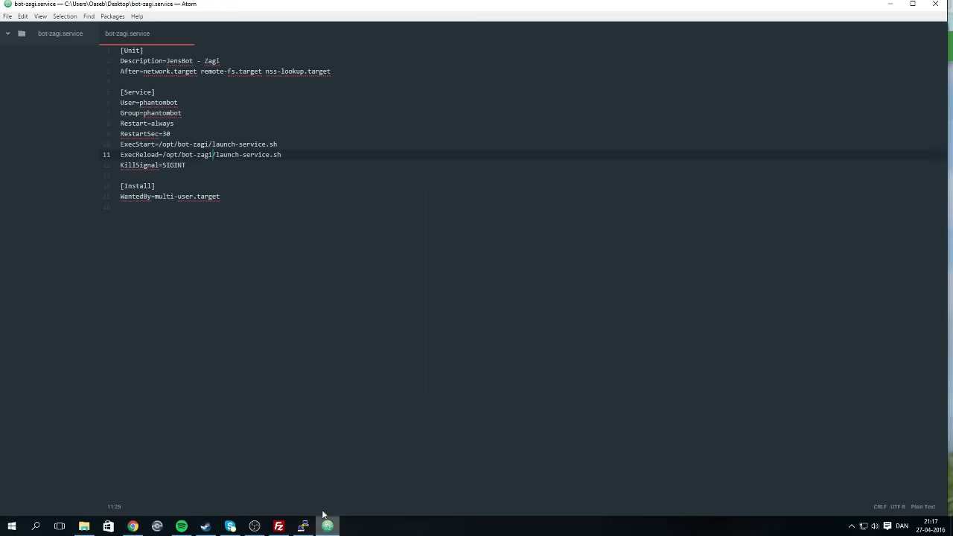
click(302, 526)
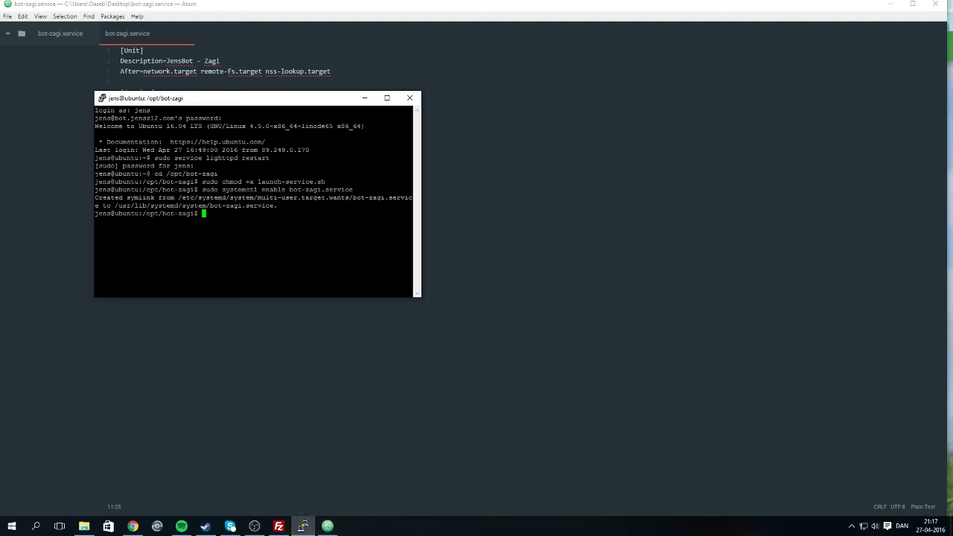
text(cd)
key(Return)
Browse FileZilla's server pane up to /usr and drag the desktop service file copy to the Recycle Bin.
click(279, 526)
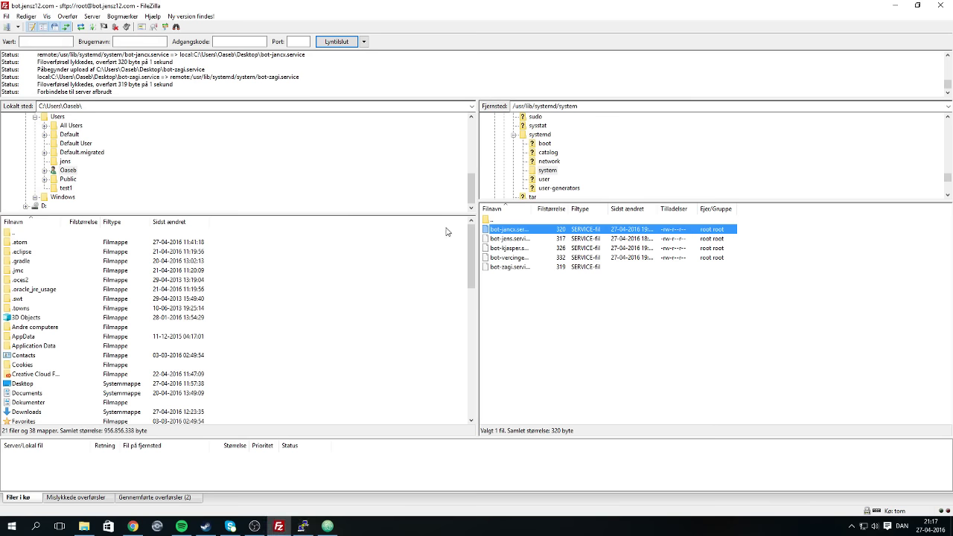
double_click(506, 220)
double_click(506, 222)
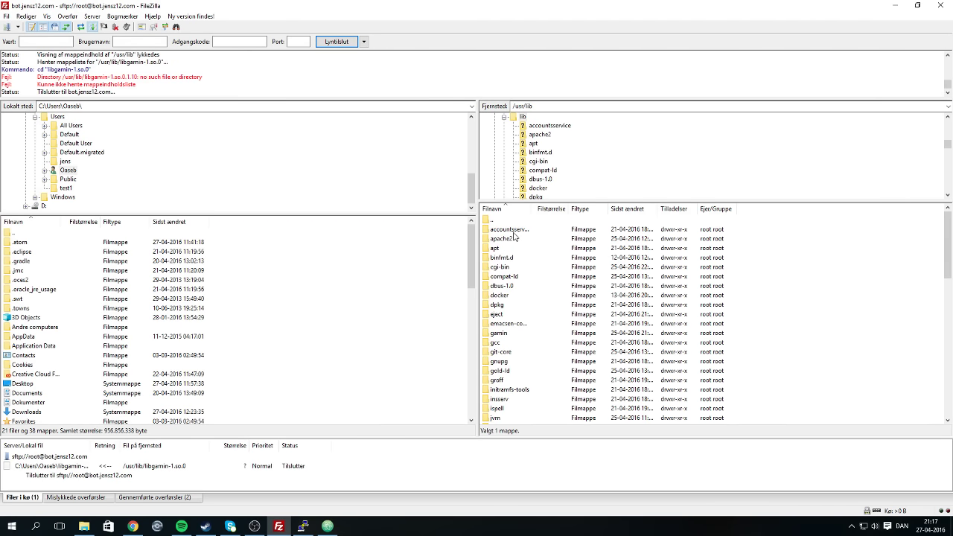
double_click(506, 221)
click(951, 525)
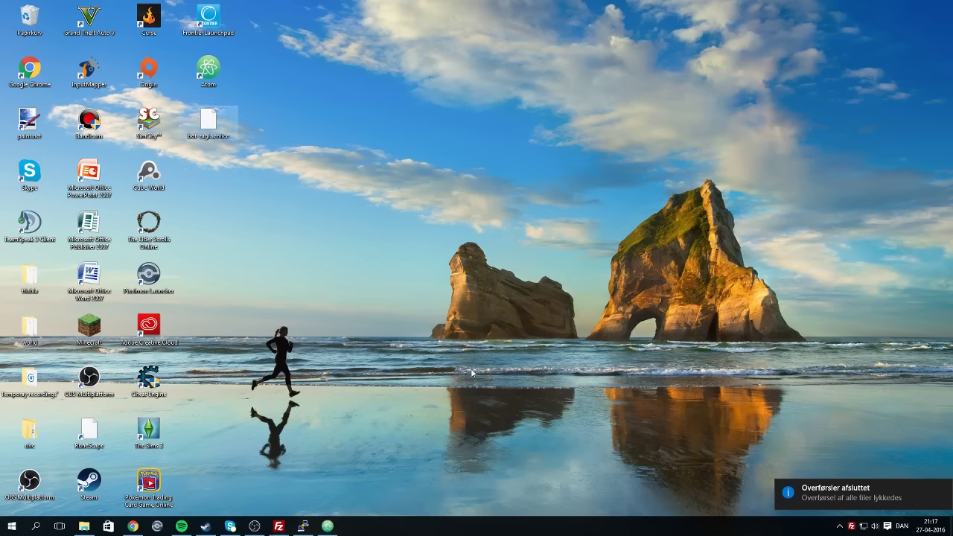
drag(208, 120, 32, 28)
Browse the server's /opt folders, checking bot-test, and end up inside /opt/bot-zagi.
click(278, 526)
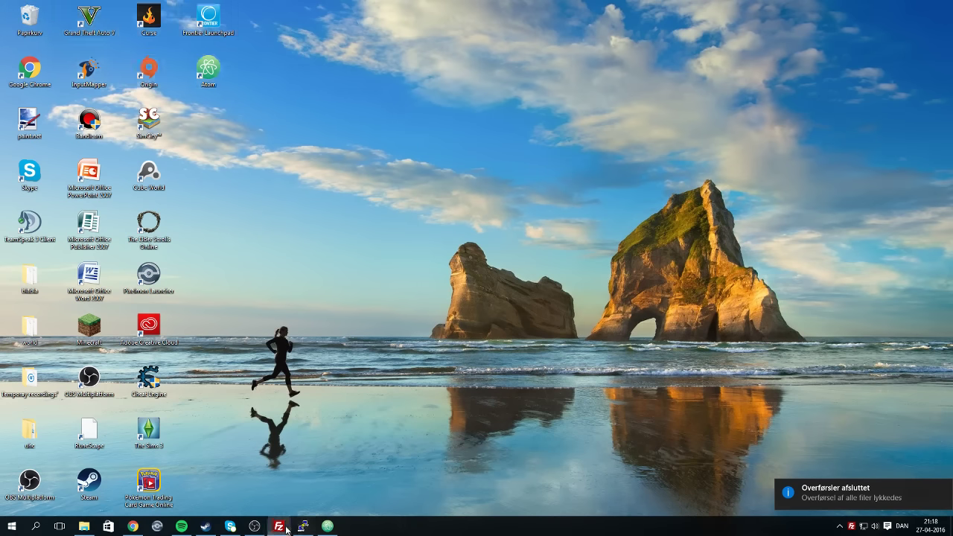
double_click(507, 221)
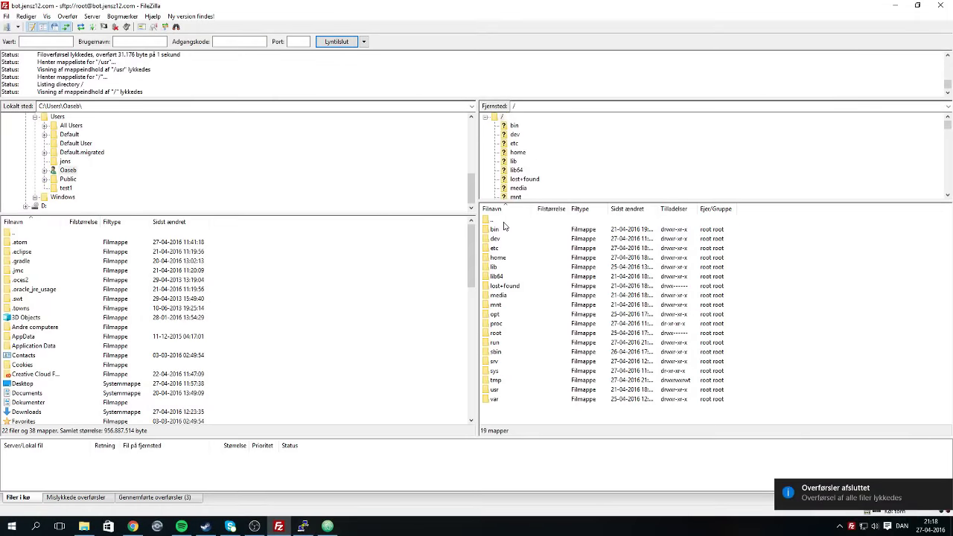
double_click(501, 315)
double_click(512, 267)
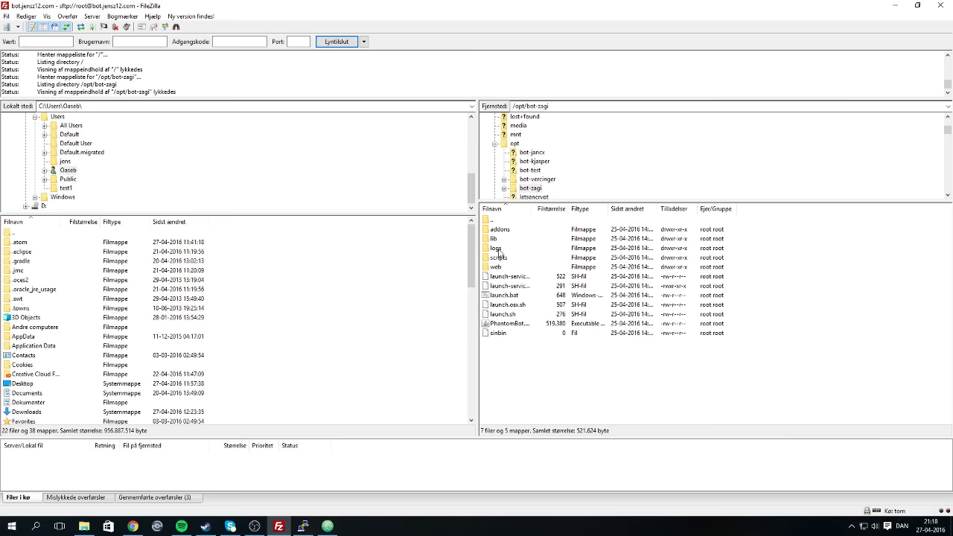
double_click(497, 220)
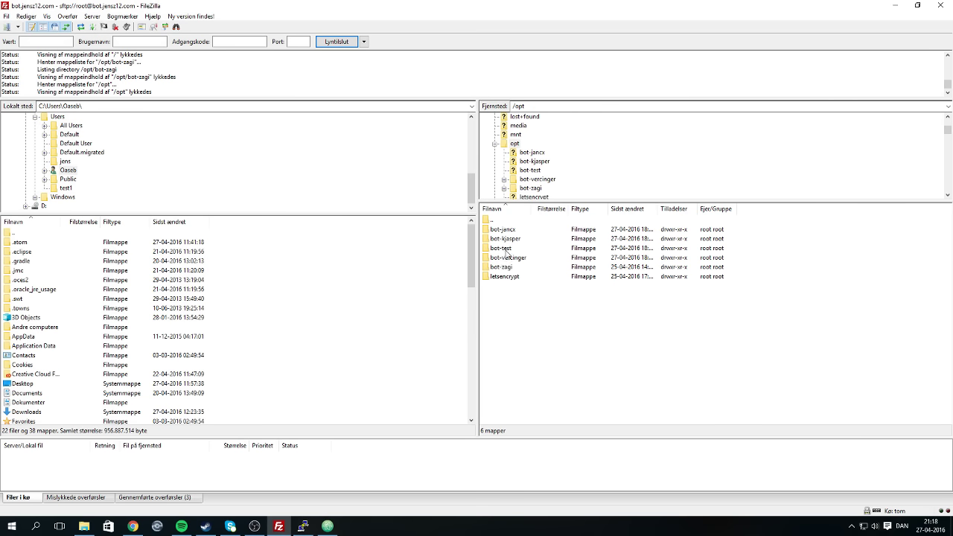
click(505, 252)
double_click(506, 252)
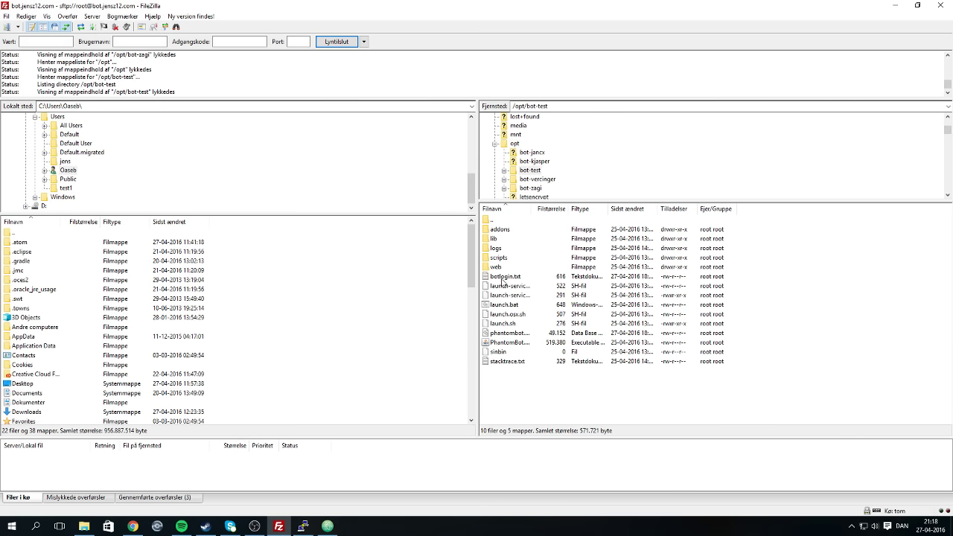
click(513, 335)
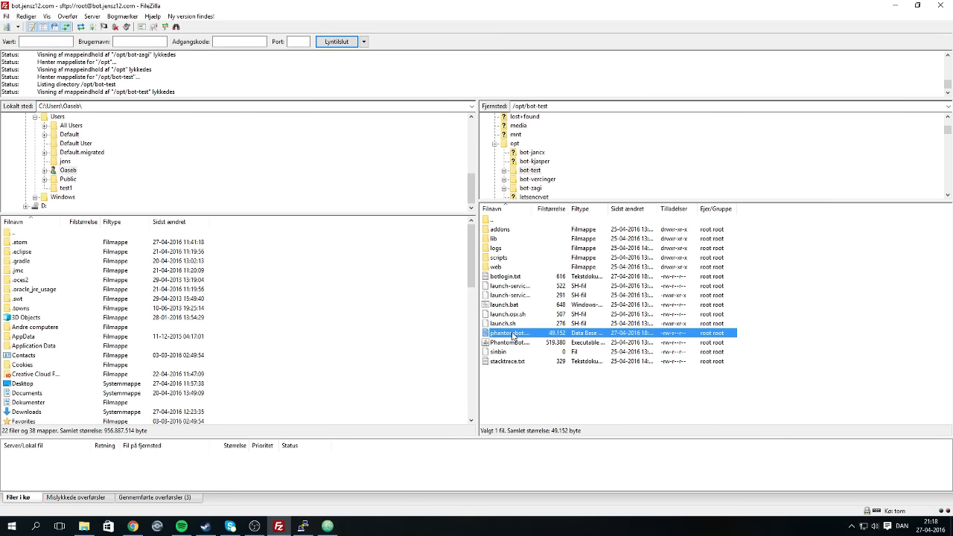
double_click(503, 221)
double_click(501, 268)
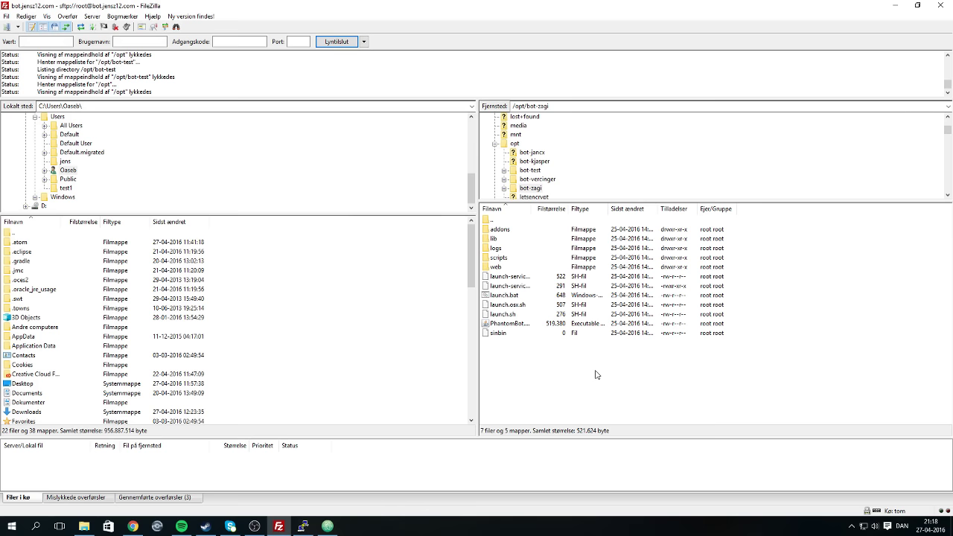
Load bot.jensz12.com:25010/ in a new Chrome tab.
click(133, 526)
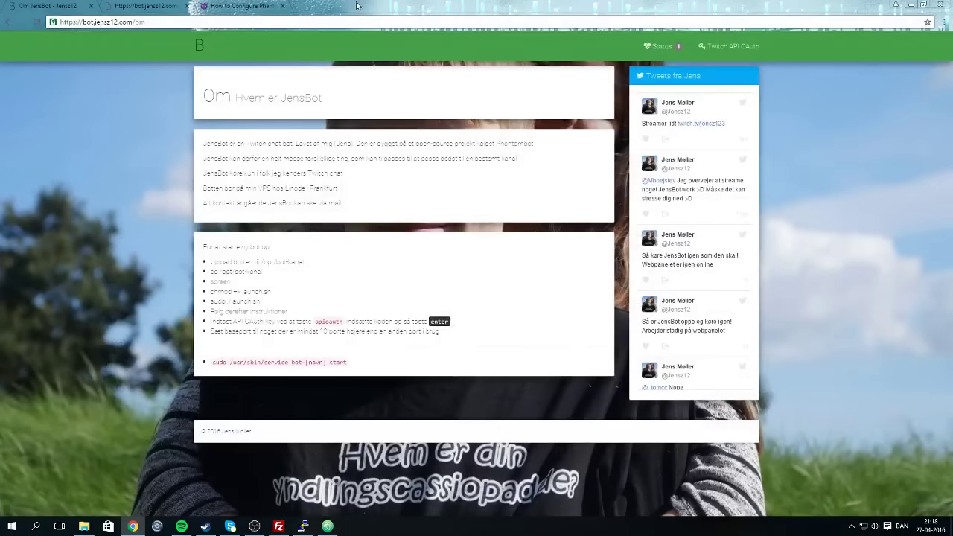
click(300, 7)
text(b)
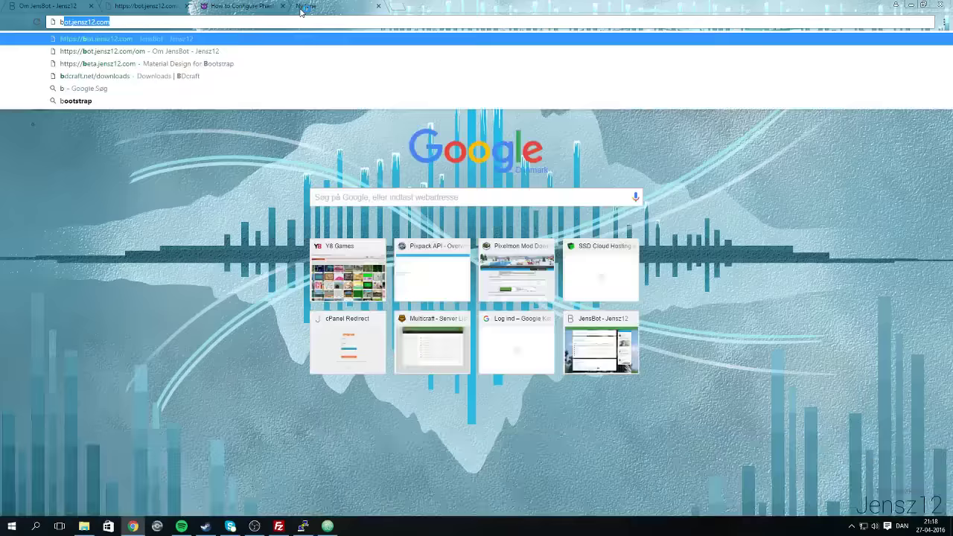
key(BackSpace)
text(ot)
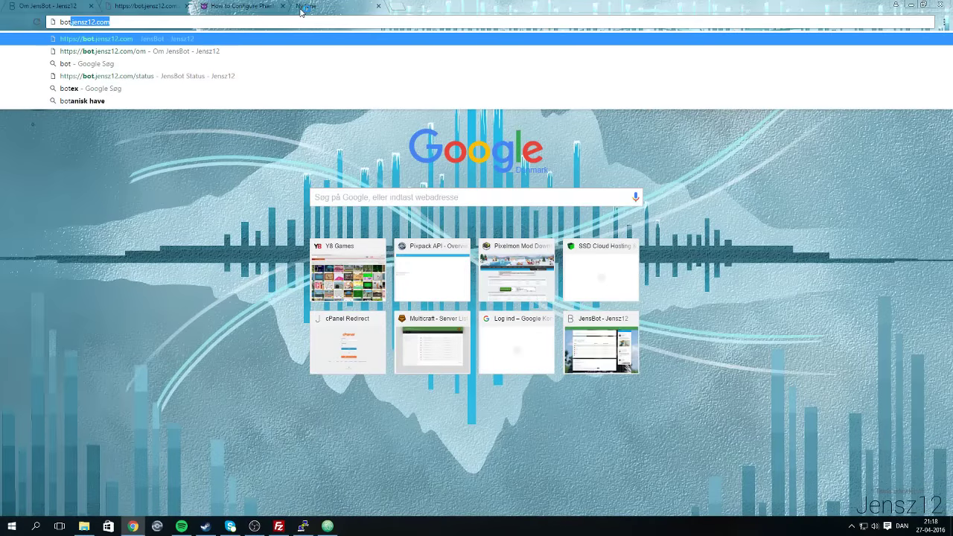
key(Right)
text(:)
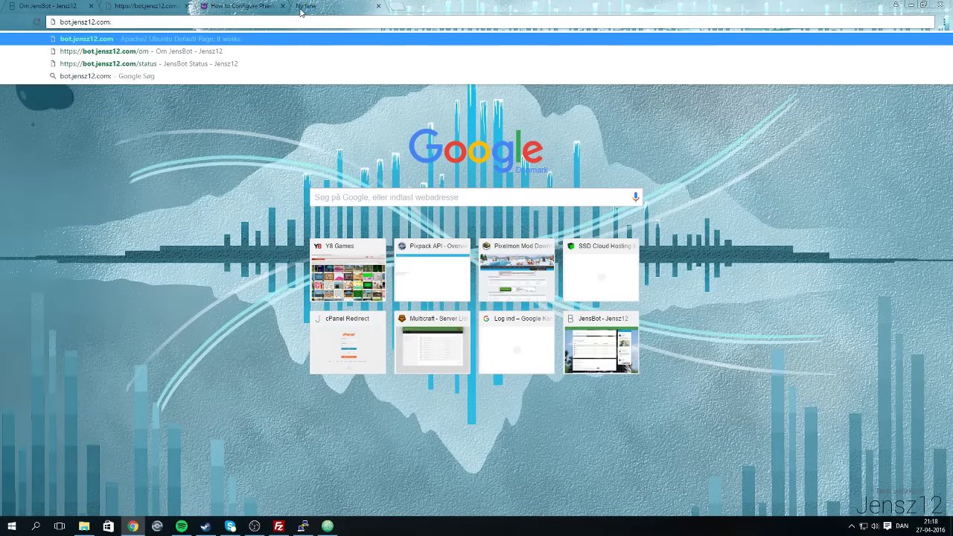
text(250)
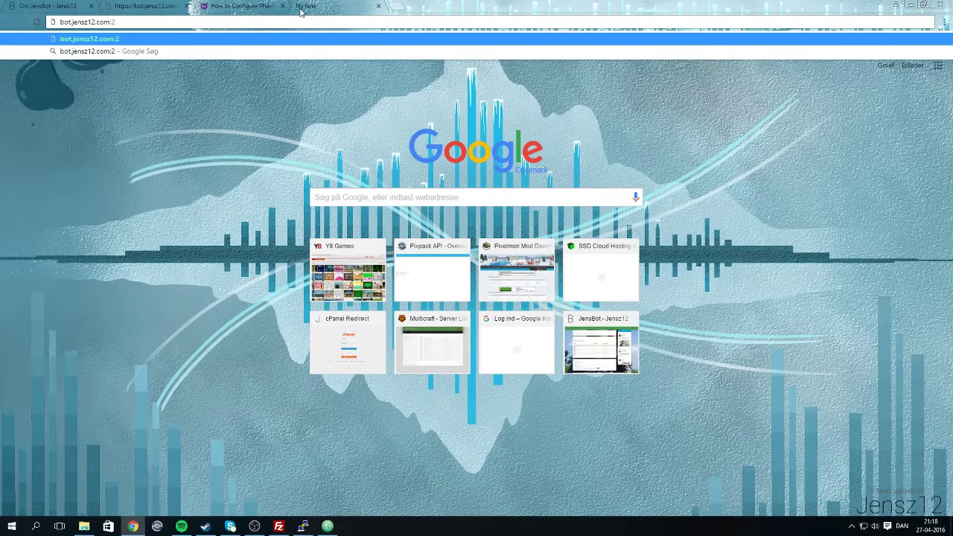
text(10/)
key(Return)
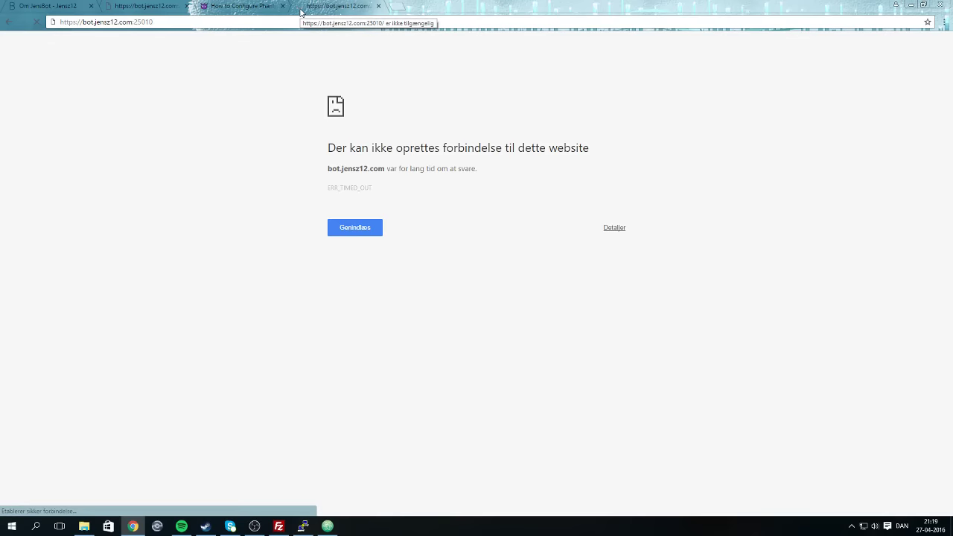
Retry bot.jensz12.com:25010 after the connection times out.
drag(153, 22, 128, 22)
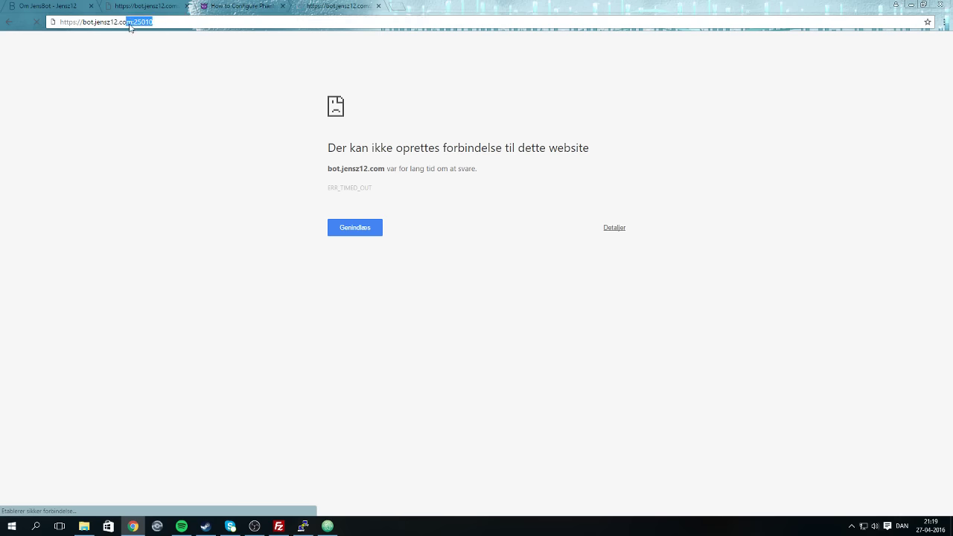
text(m:25010)
key(Return)
Back in FileZilla, open bot-zagi's scripts folder and its lang subfolder.
click(328, 526)
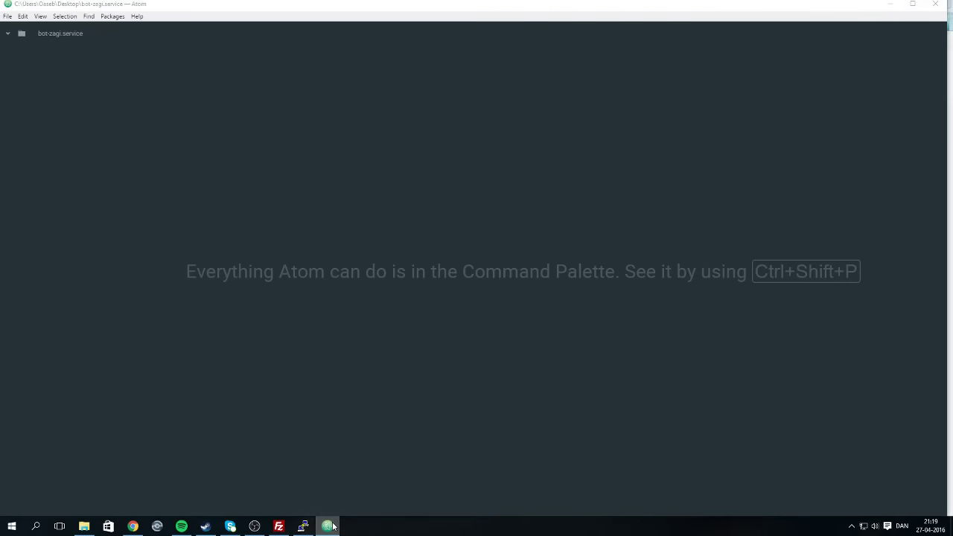
click(327, 526)
click(303, 527)
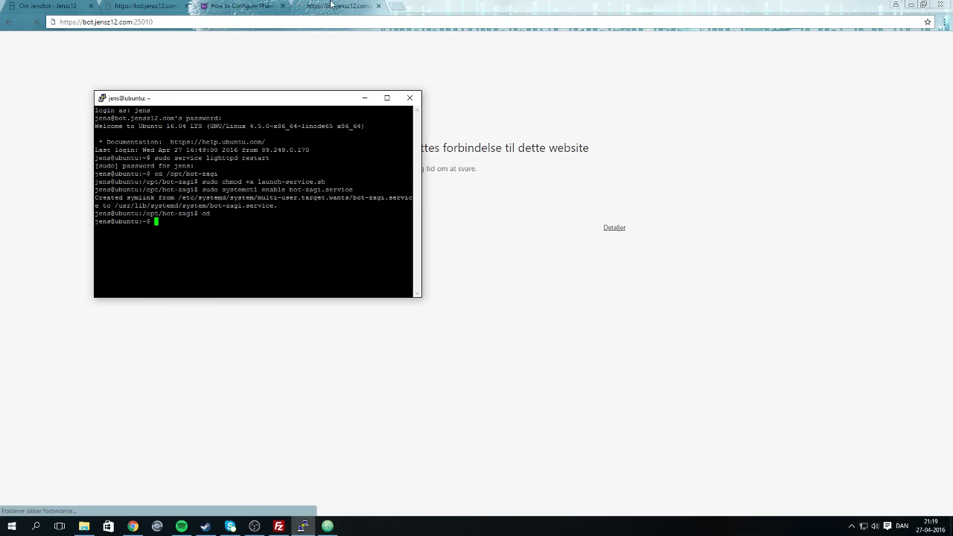
click(237, 8)
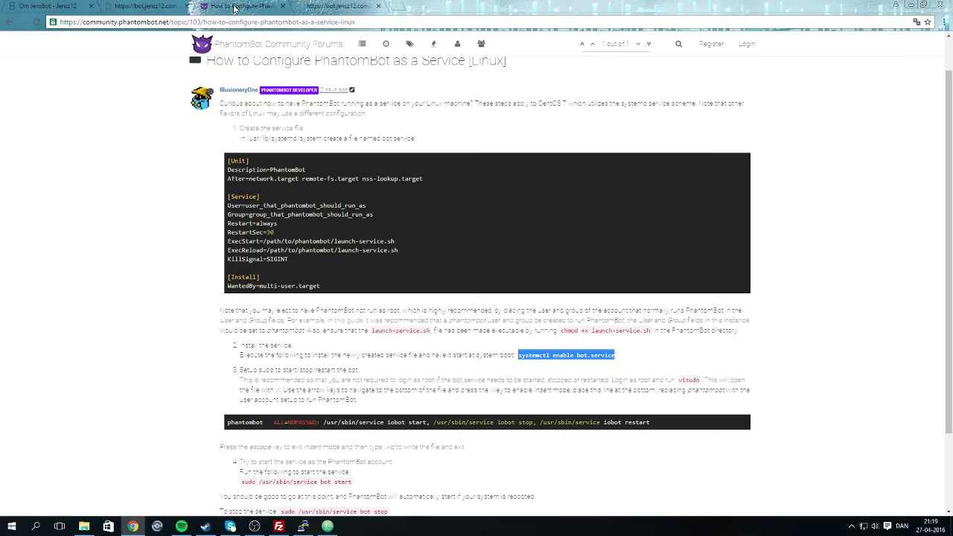
click(280, 527)
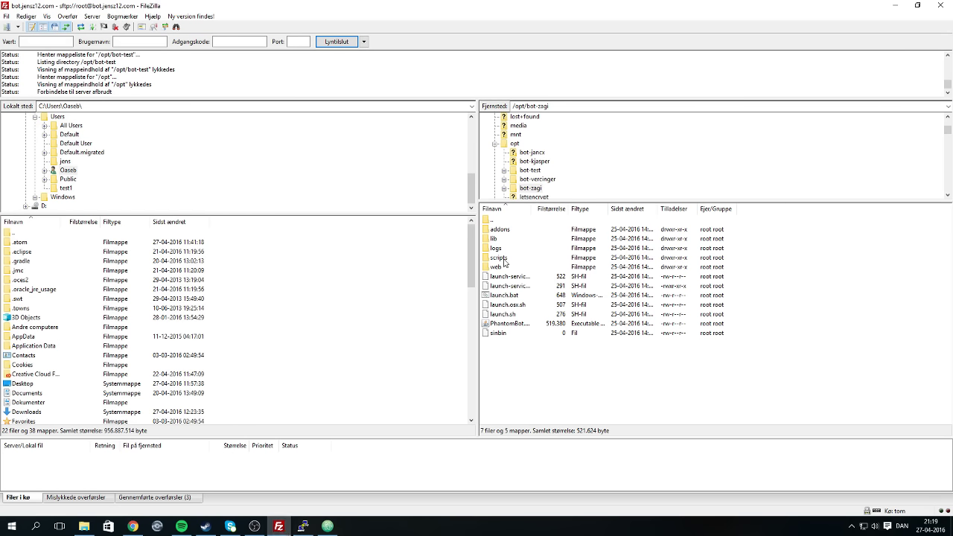
double_click(506, 258)
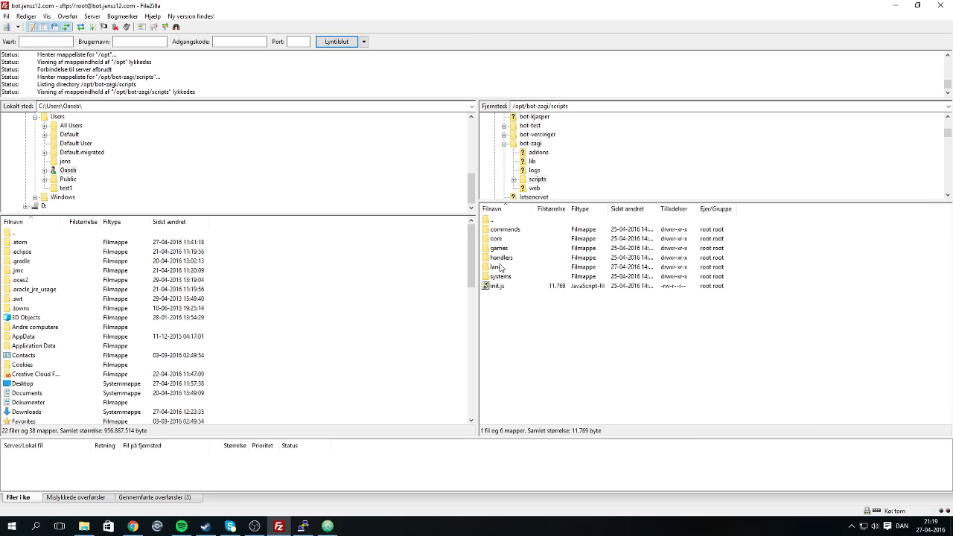
double_click(503, 268)
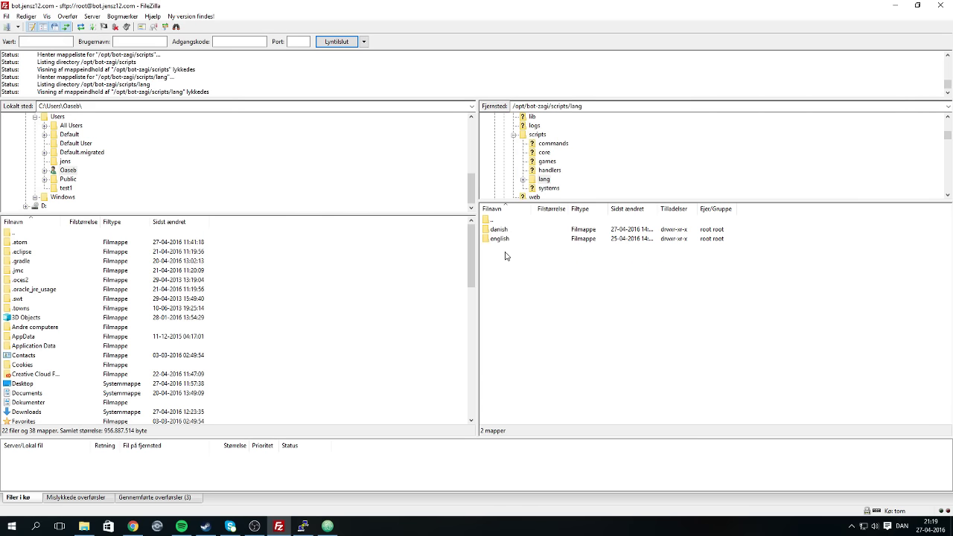
Go back up to /opt and open the bot-test folder.
double_click(507, 221)
double_click(506, 221)
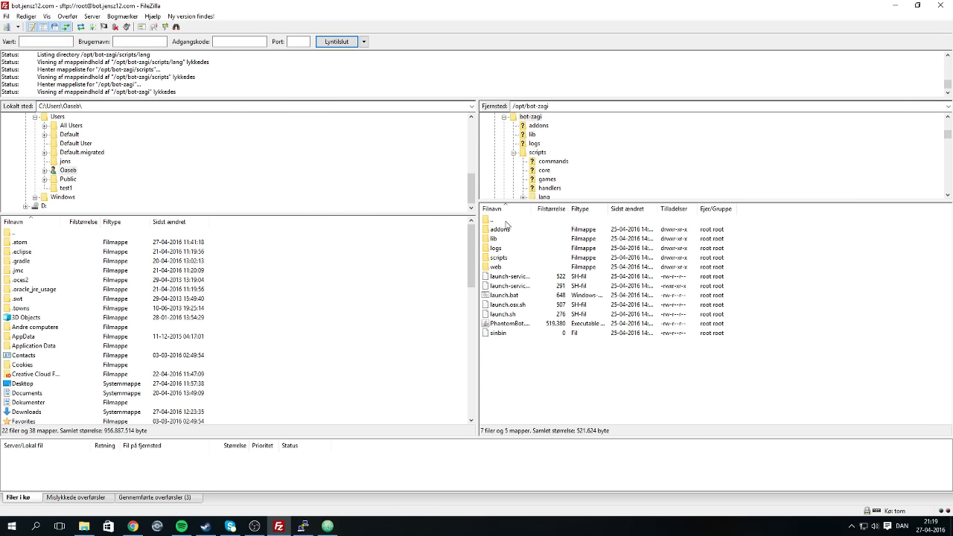
double_click(506, 221)
click(513, 248)
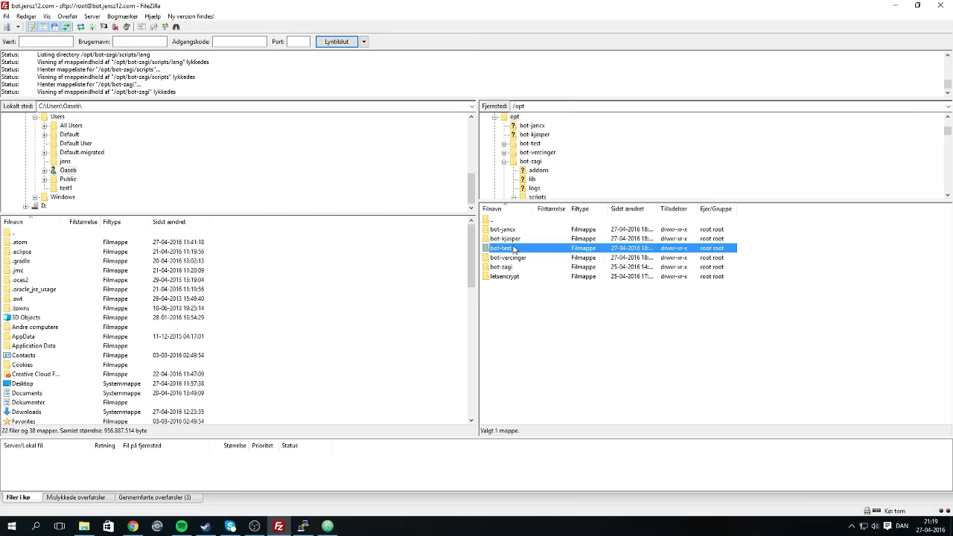
double_click(513, 249)
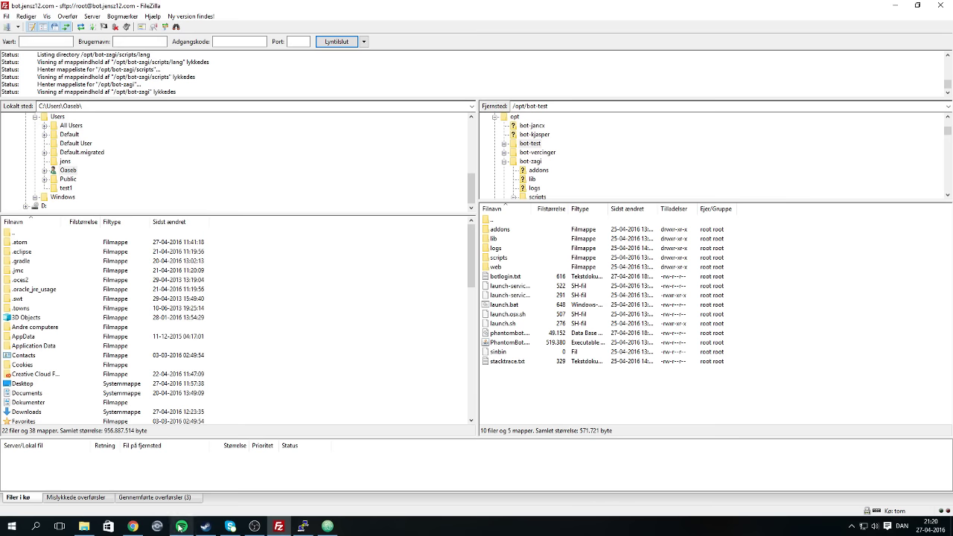
Glance over the browser tabs, then in FileZilla go up to the server root and open /var.
click(145, 527)
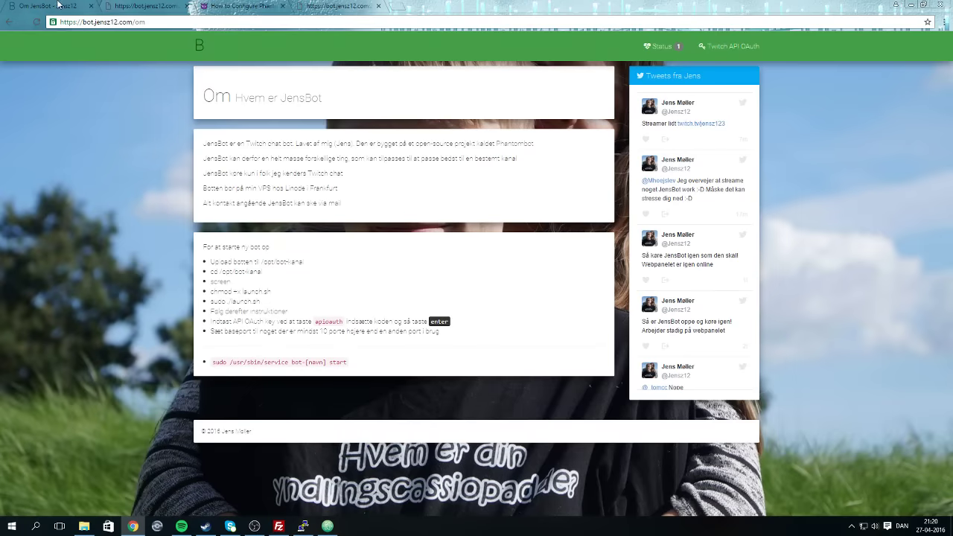
click(52, 5)
click(232, 6)
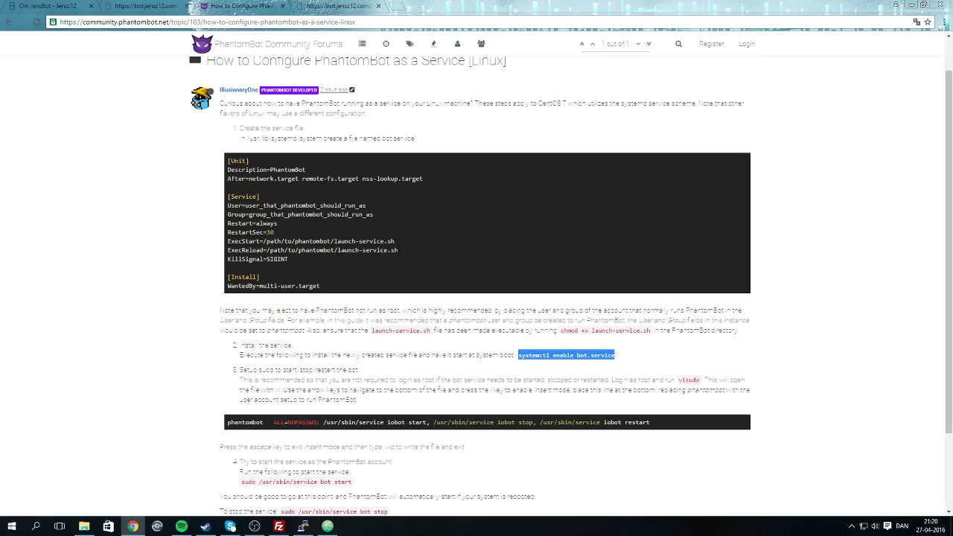
click(279, 527)
double_click(497, 222)
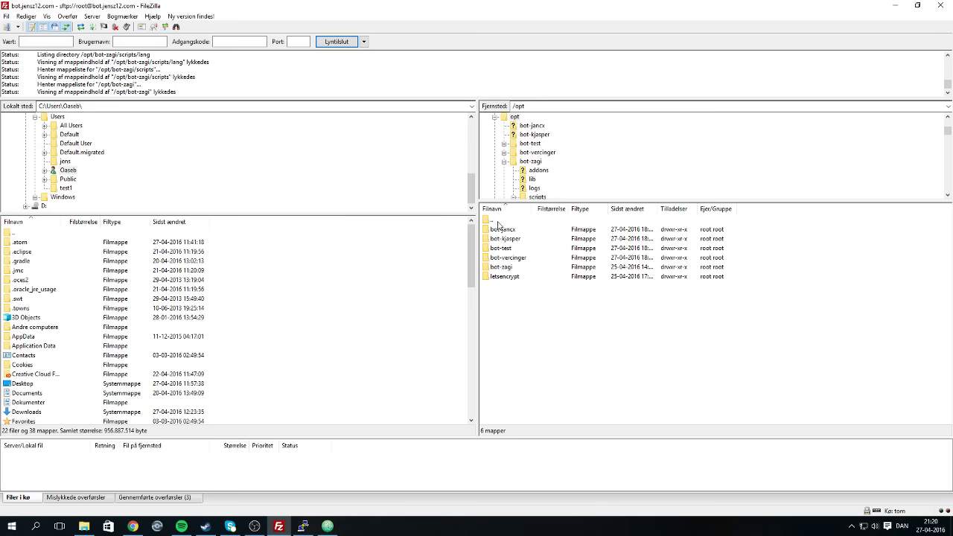
double_click(498, 222)
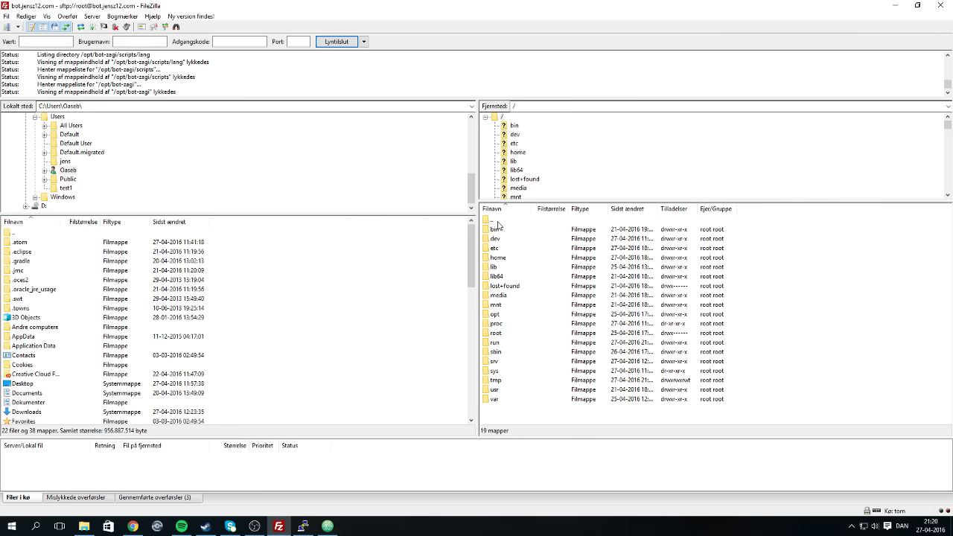
click(505, 399)
double_click(505, 400)
Open om.php from www/bot.jensz12.com/public_html for editing via Vis/Rediger.
click(502, 332)
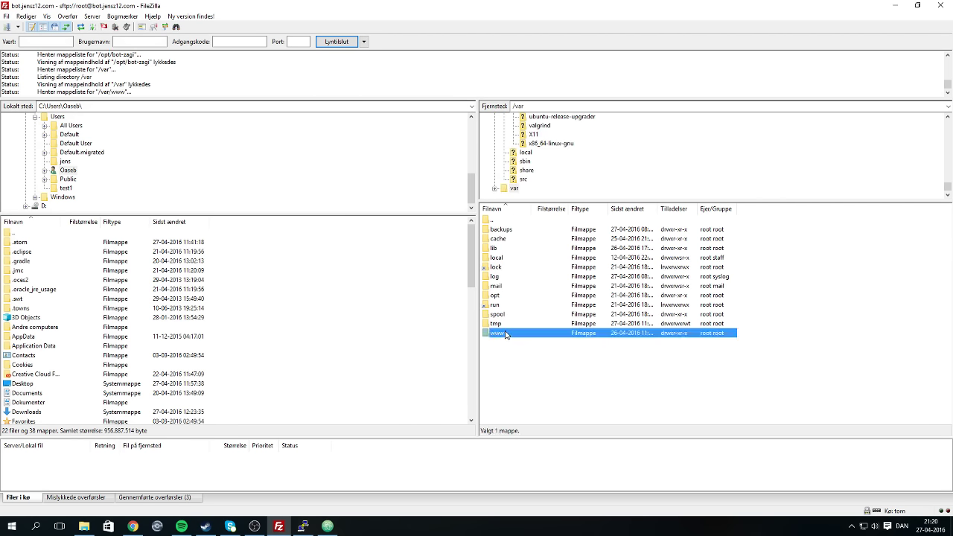
double_click(503, 333)
click(512, 228)
double_click(512, 229)
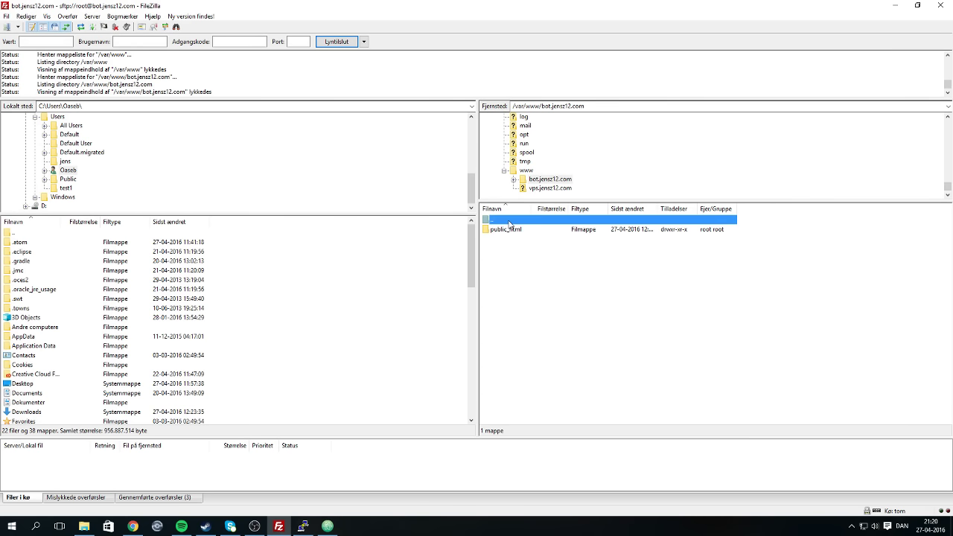
click(512, 230)
double_click(511, 229)
right_click(509, 335)
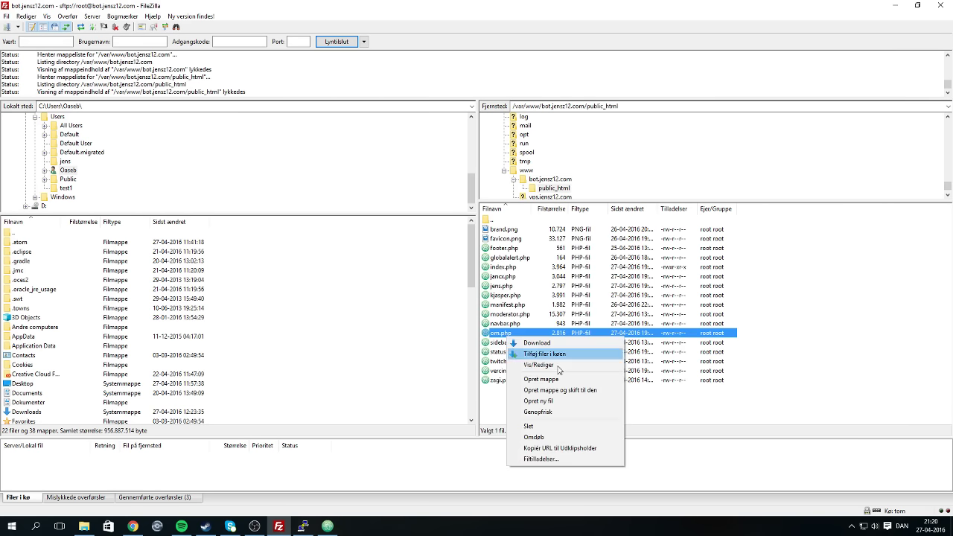
click(561, 368)
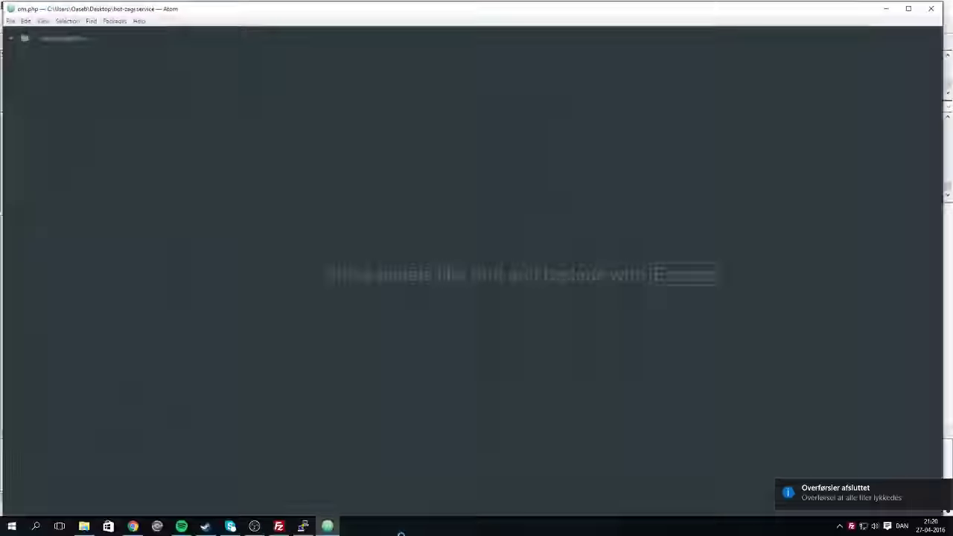
Add a new <div class="well"> block with blank lines below the existing well.
scroll(476, 268, down, 5)
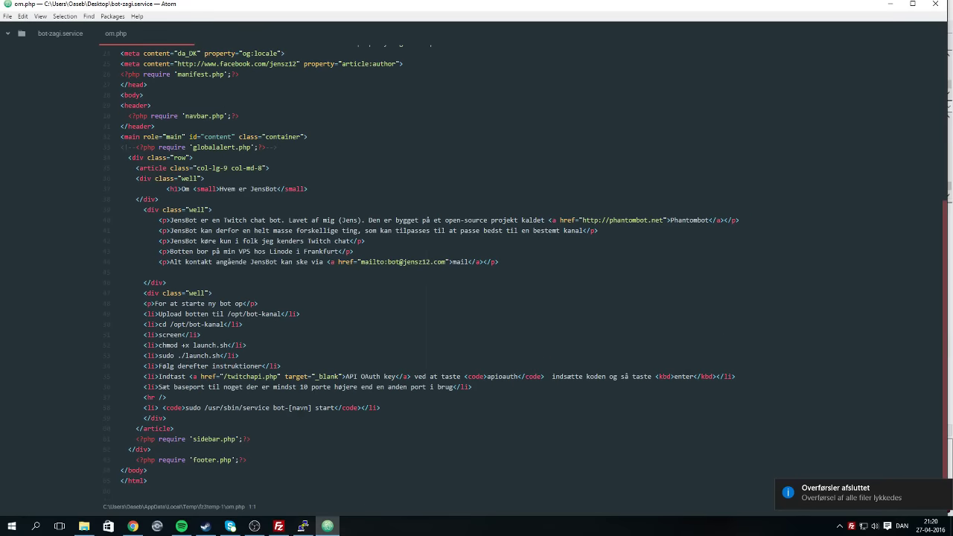
click(381, 408)
key(Down)
key(Return)
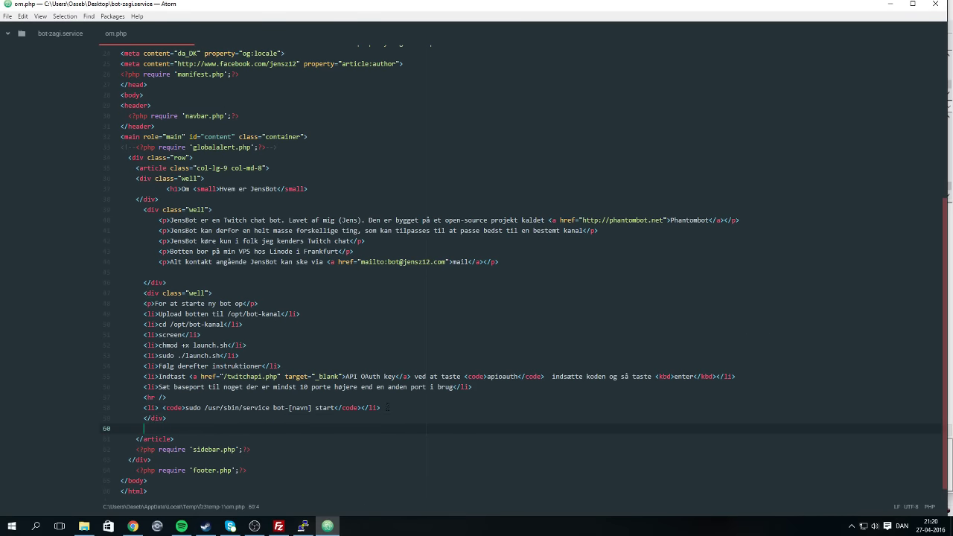
text(<div>)
key(BackSpace)
text(class="well">)
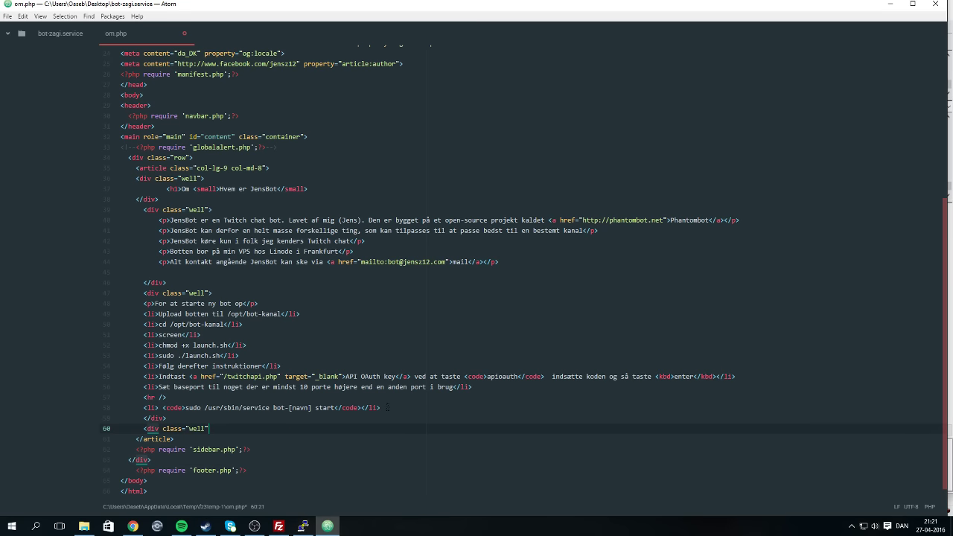
key(Return)
key(Return)
key(Return)
key(Up)
key(Up)
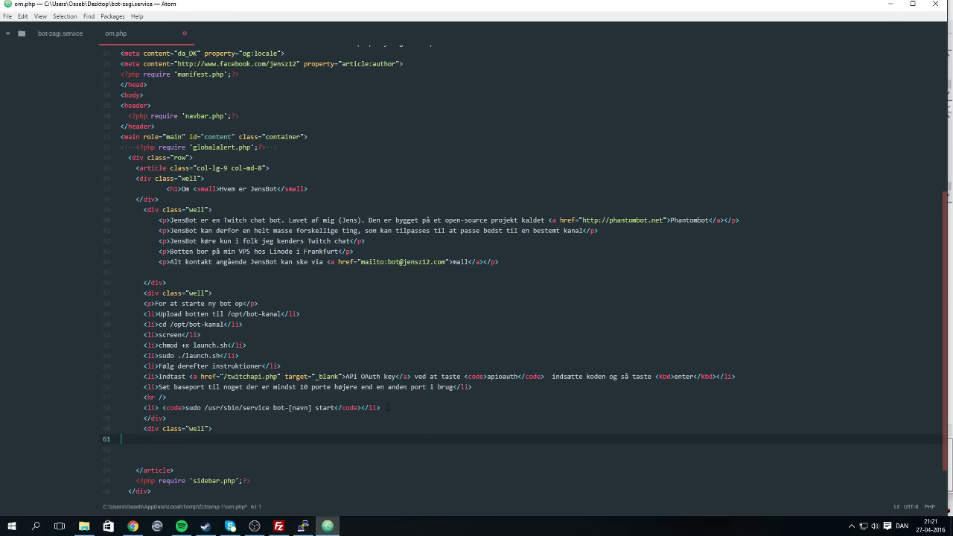
Copy the first step's text from the PhantomBot service guide.
click(133, 526)
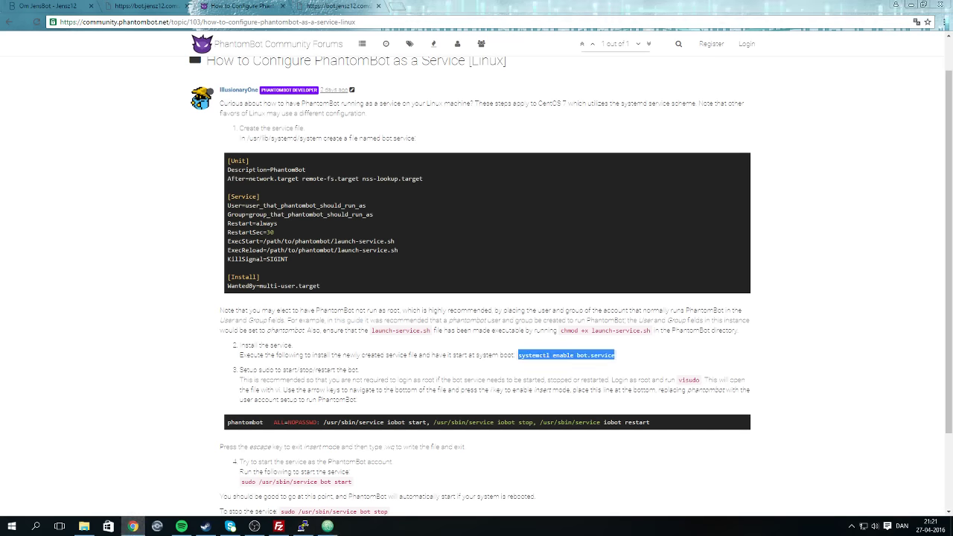
drag(227, 159, 260, 278)
click(334, 292)
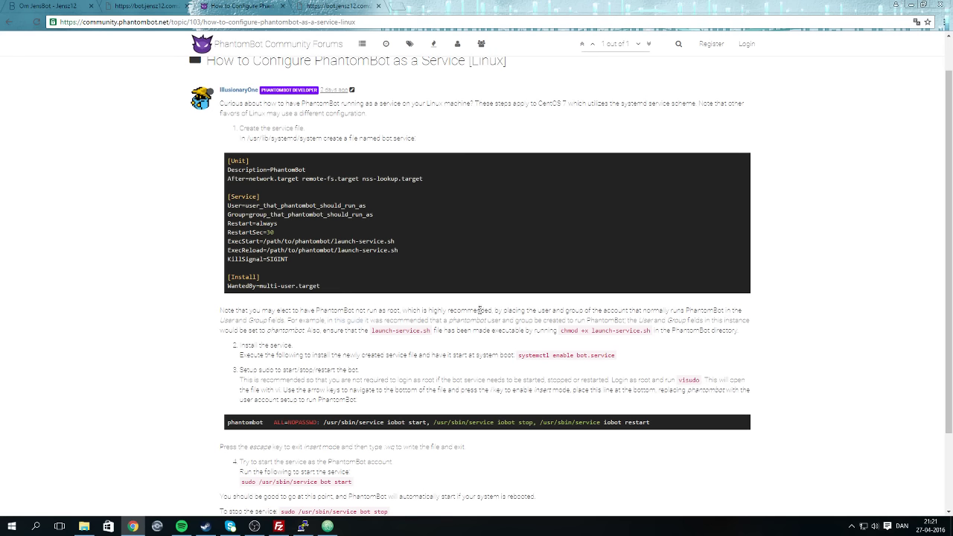
drag(239, 128, 439, 139)
right_click(371, 140)
click(403, 150)
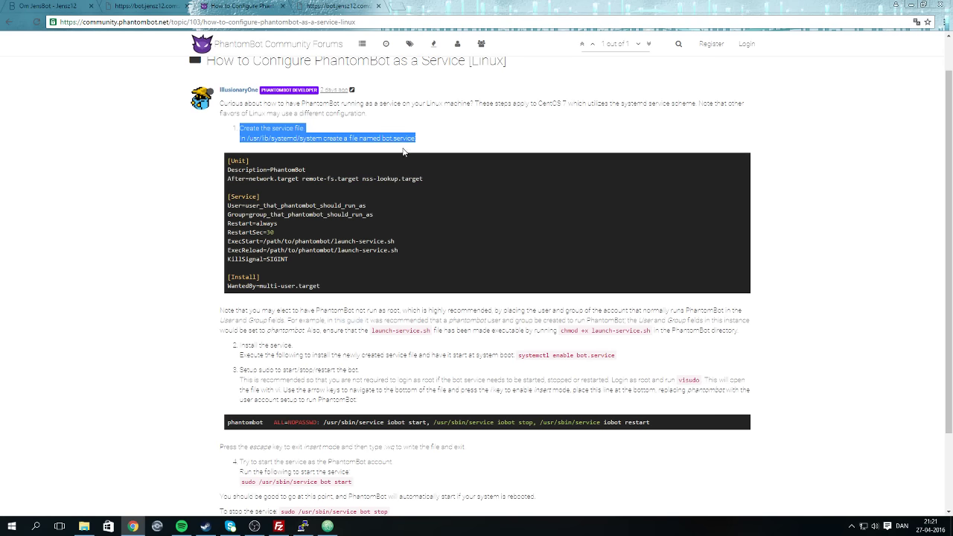
Start an indented '<li>Lav service fil i' item and paste the copied guide step after it.
click(303, 526)
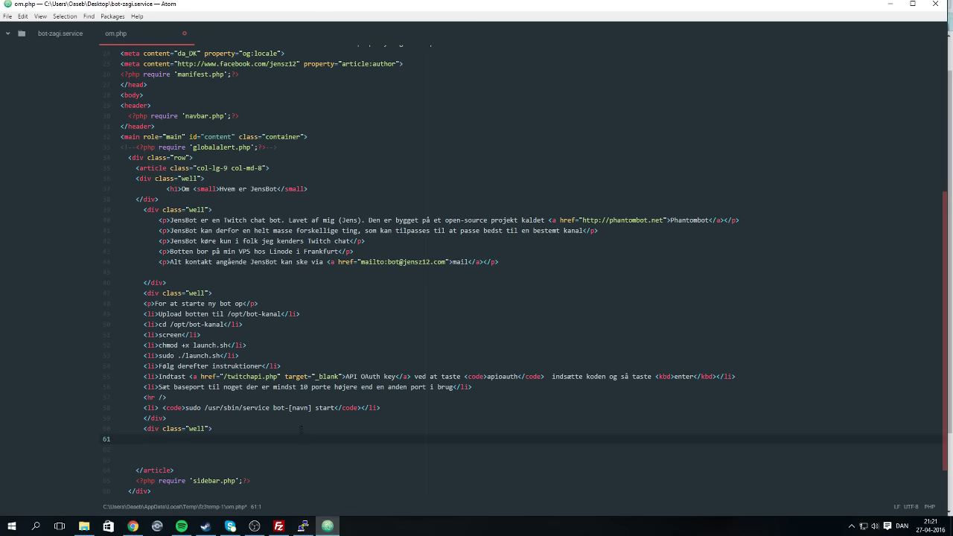
key(Tab)
text(<li>Lav serv)
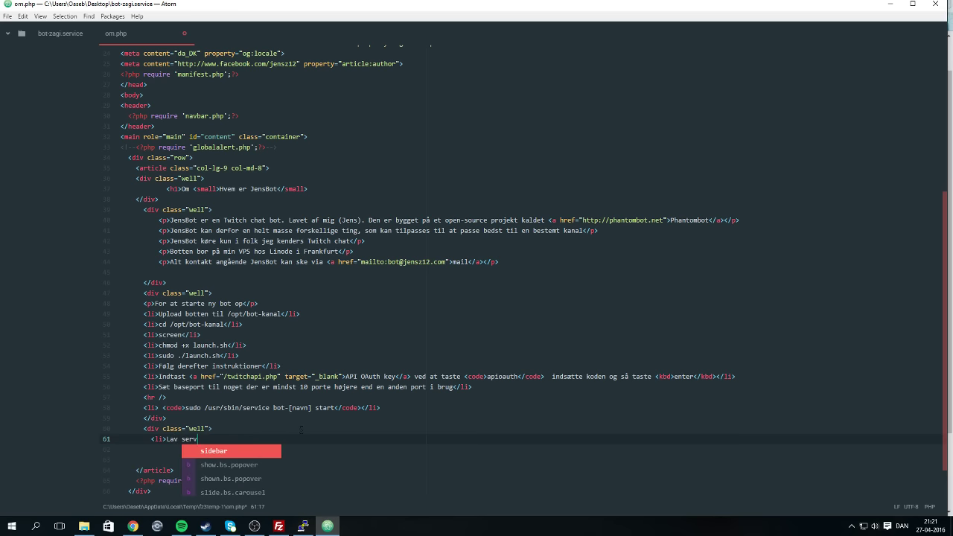
text(ice fil i)
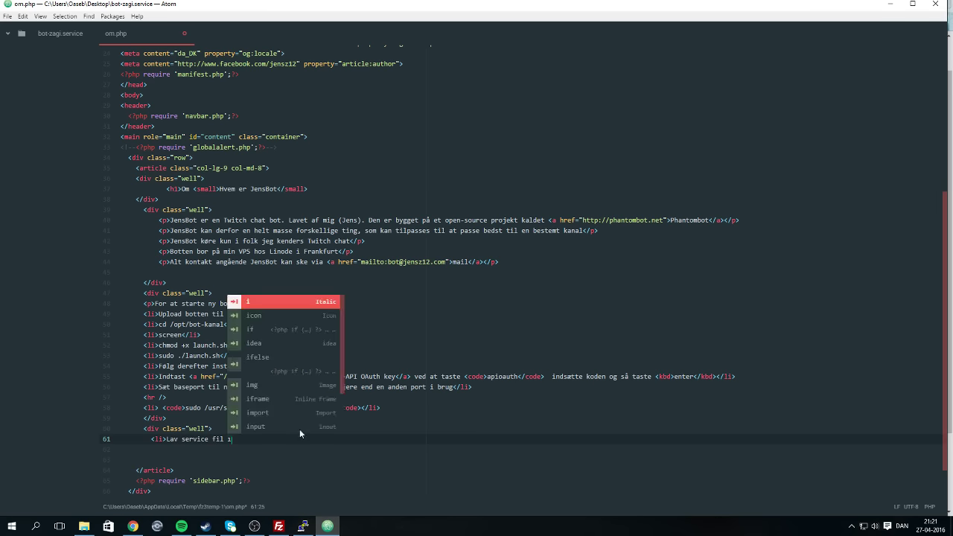
key(ctrl+v)
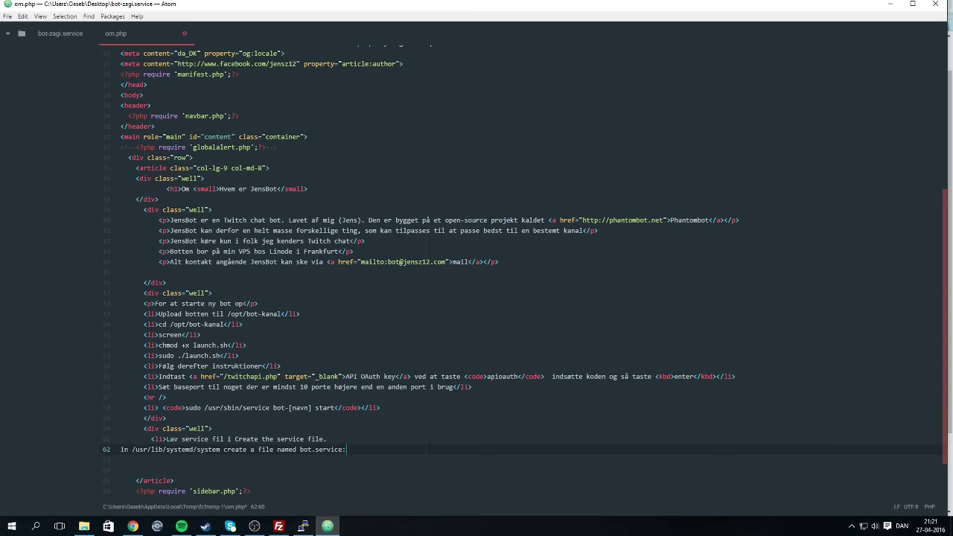
key(ctrl+shift+Left)
key(ctrl+shift+Left)
key(ctrl+shift+Left)
key(ctrl+shift+Left)
key(ctrl+shift+Left)
key(ctrl+shift+Left)
key(ctrl+shift+Left)
key(ctrl+shift+Left)
key(BackSpace)
key(BackSpace)
key(BackSpace)
key(BackSpace)
key(BackSpace)
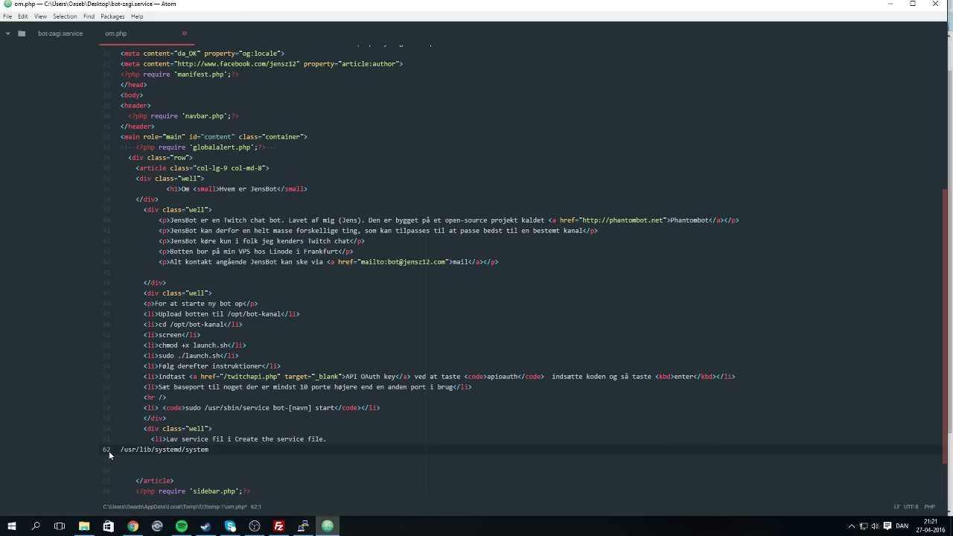
Trim the item to 'Lav service fil i <code>/usr/lib/systemd/system</code></li>' and begin the next item.
key(shift+Left)
key(shift+Left)
key(shift+Left)
key(shift+Left)
key(Right)
key(Right)
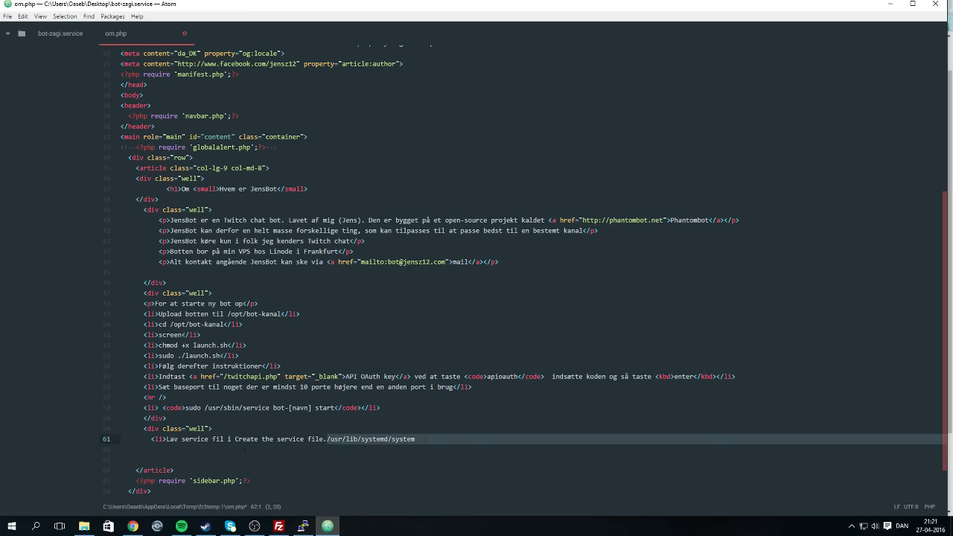
key(ctrl+shift+Left)
key(ctrl+shift+Left)
key(ctrl+shift+Left)
key(ctrl+shift+Left)
key(BackSpace)
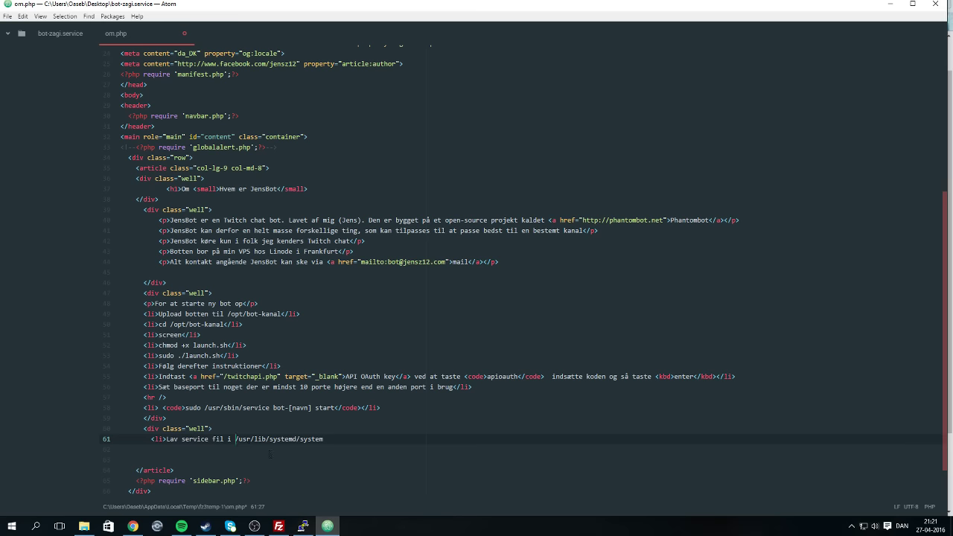
text(<code>)
key(BackSpace)
text(</)
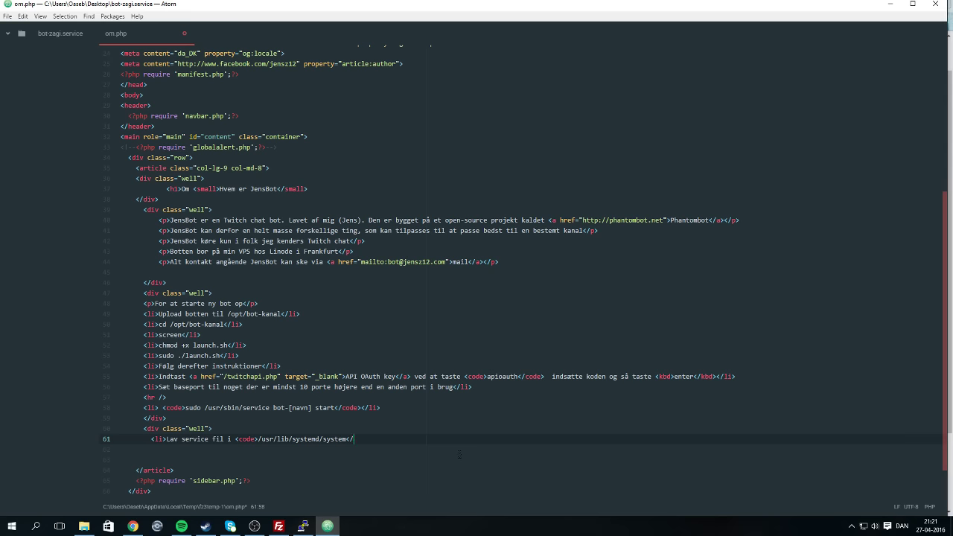
text(code></li>)
key(Return)
text(<)
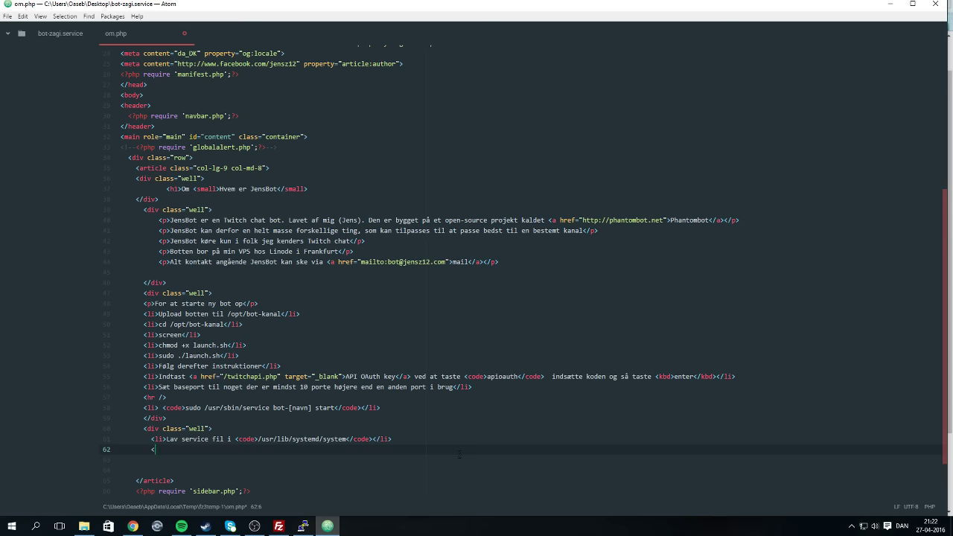
Finish the <li> tag, then copy the service file code block from the guide.
text(li>)
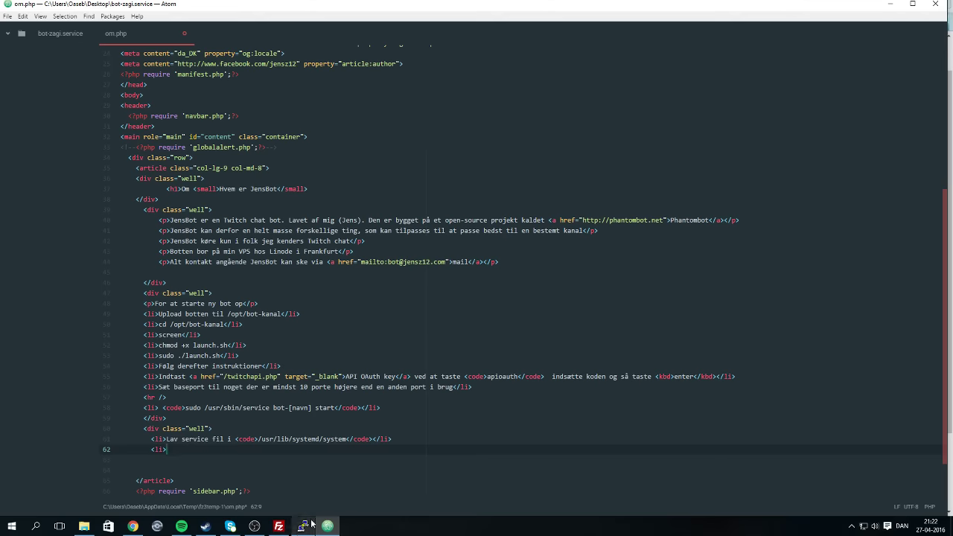
click(148, 526)
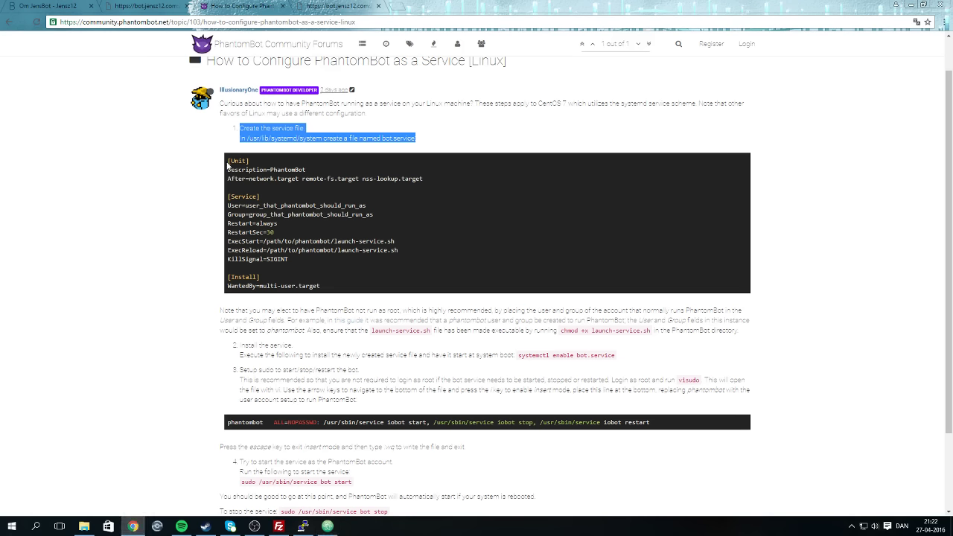
drag(227, 160, 393, 292)
right_click(257, 217)
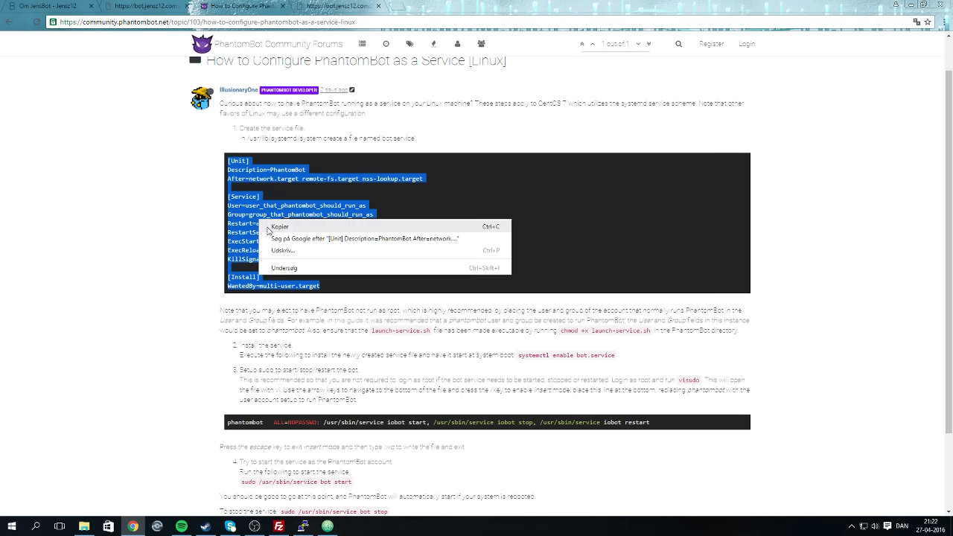
click(271, 227)
click(277, 368)
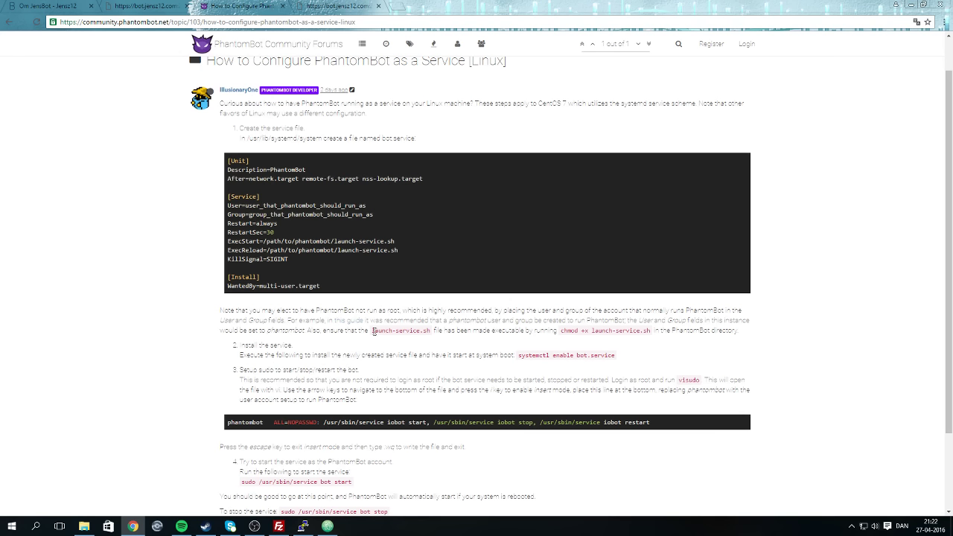
Copy the 'chmod +x launch-service.sh' command from the guide's note.
drag(562, 332, 652, 329)
key(ctrl+c)
click(559, 330)
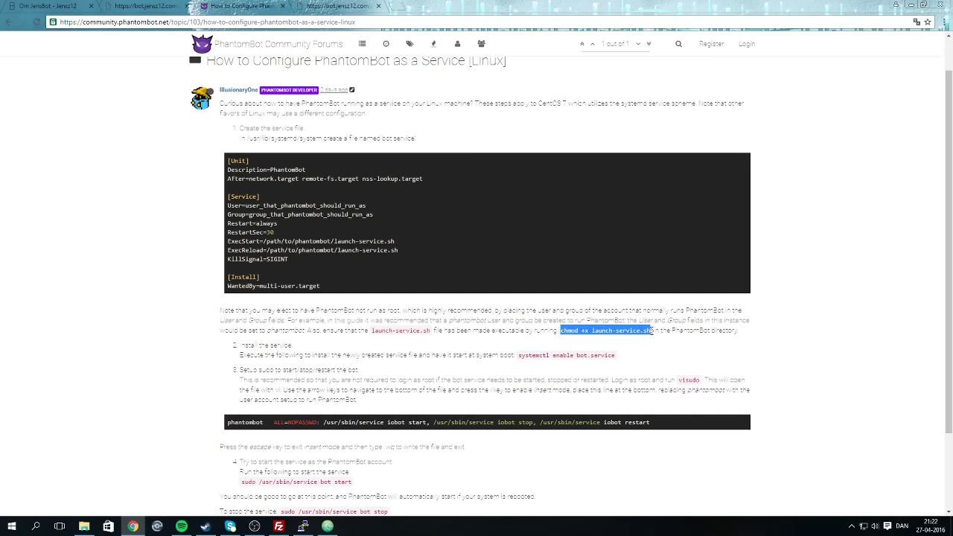
right_click(630, 329)
click(670, 336)
click(303, 527)
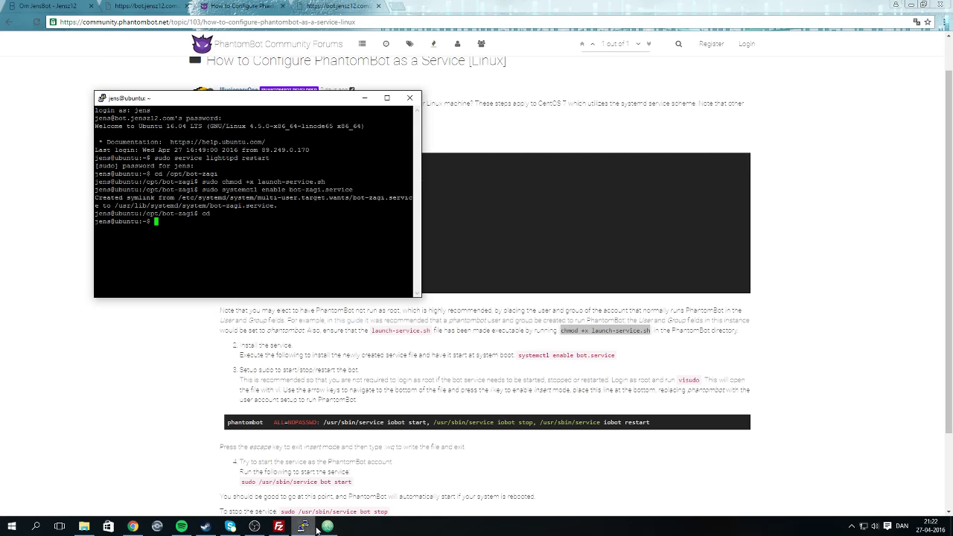
Begin line 62 with 'Kør <code>' and undo the accidentally duplicated lines.
click(327, 527)
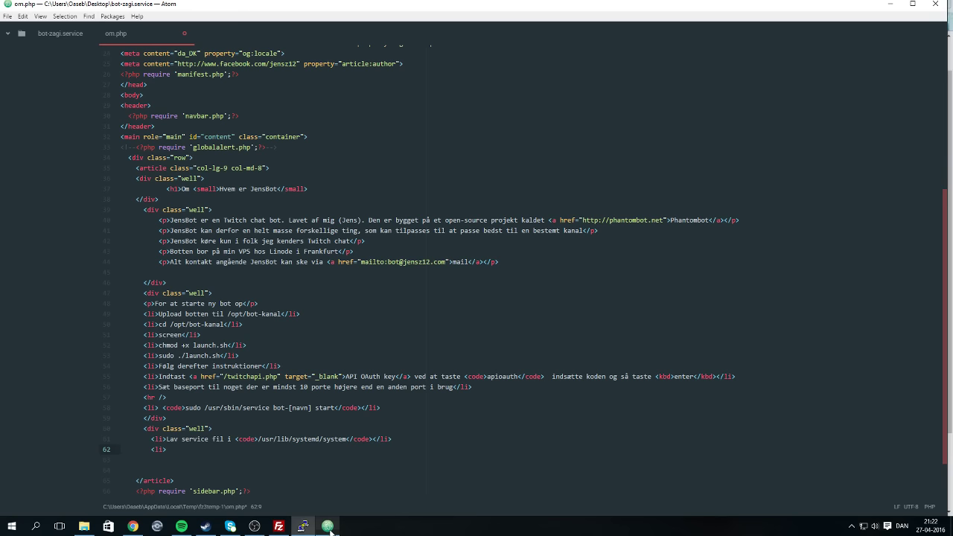
text(Kør )
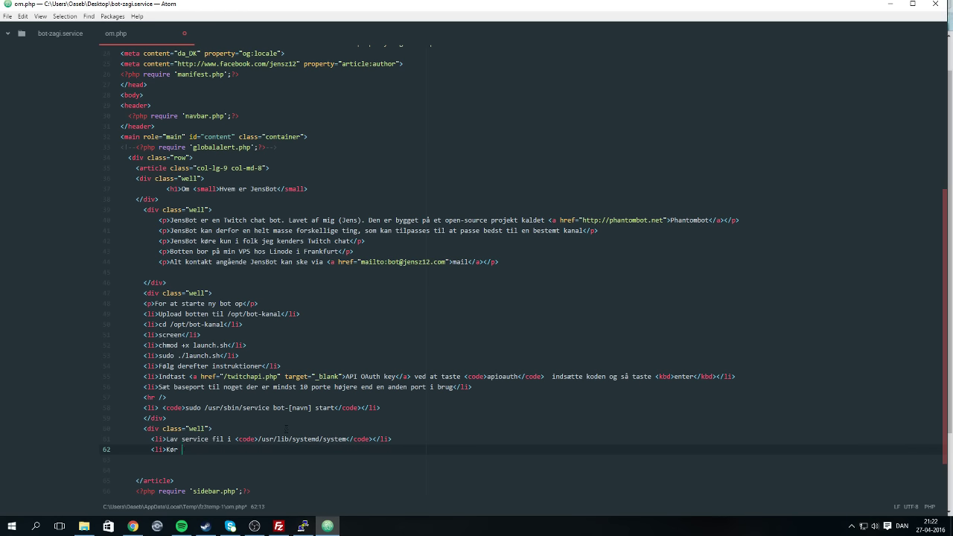
text(<code>)
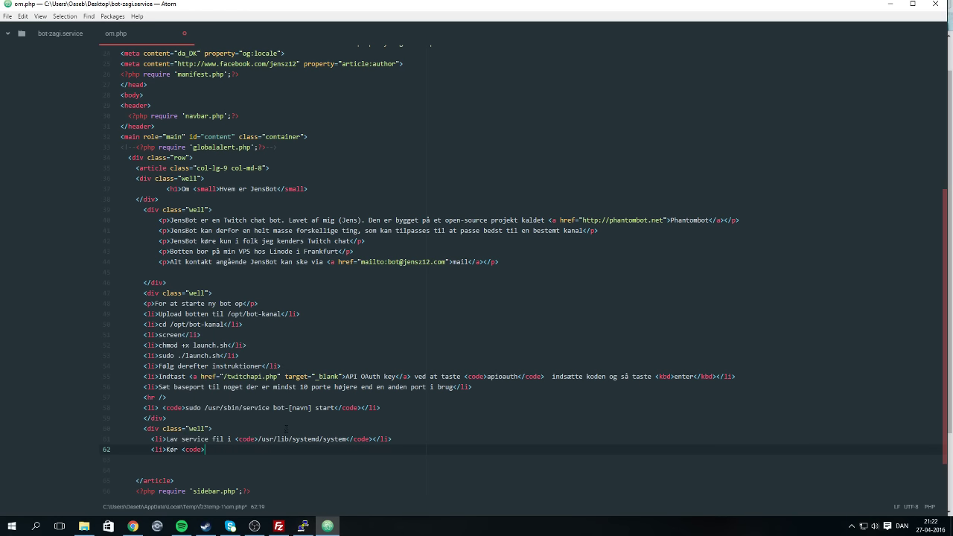
key(ctrl+shift+d)
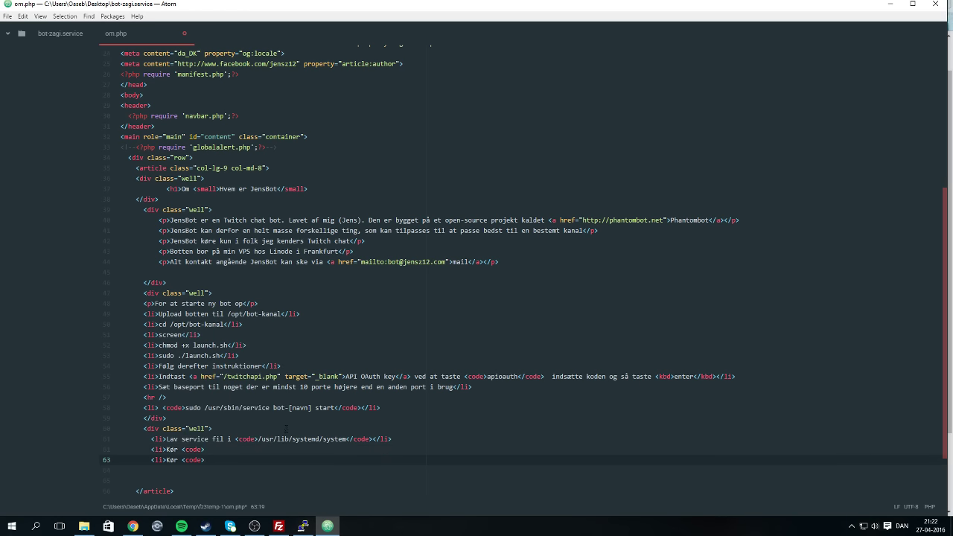
key(BackSpace)
key(BackSpace)
key(BackSpace)
key(BackSpace)
key(BackSpace)
key(BackSpace)
key(BackSpace)
key(BackSpace)
key(BackSpace)
key(BackSpace)
key(BackSpace)
key(BackSpace)
key(BackSpace)
key(BackSpace)
key(BackSpace)
key(BackSpace)
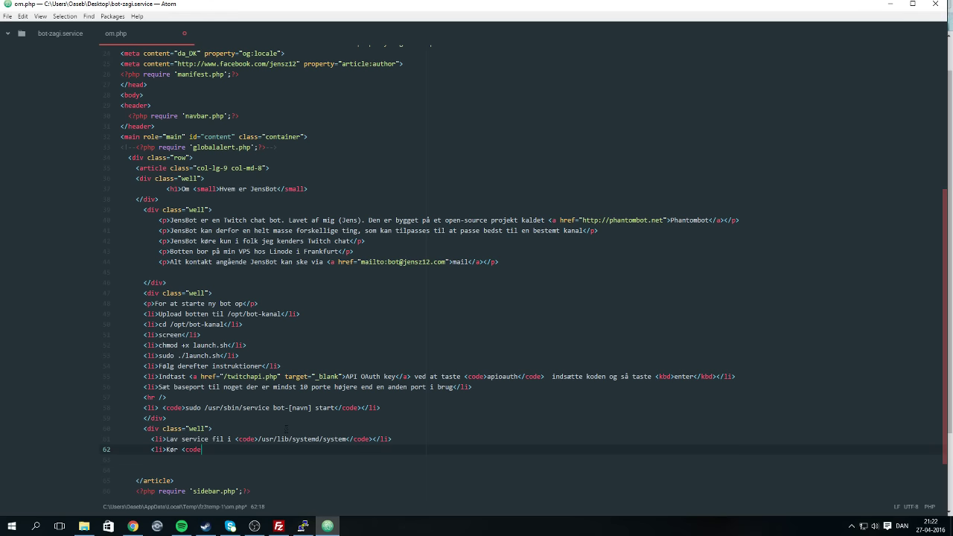
text(>)
key(ctrl+shift+d)
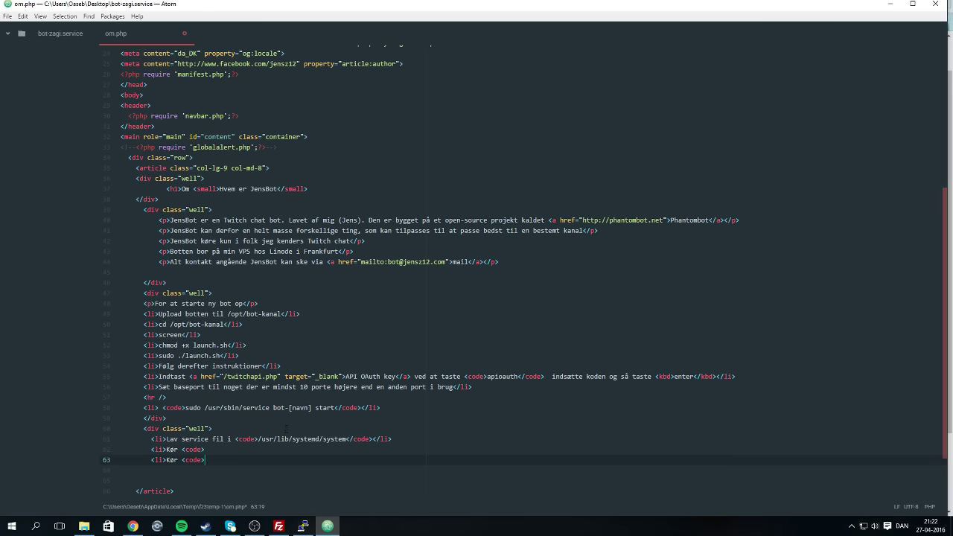
key(BackSpace)
key(BackSpace)
key(BackSpace)
key(BackSpace)
key(BackSpace)
key(BackSpace)
key(BackSpace)
key(BackSpace)
key(BackSpace)
key(BackSpace)
key(BackSpace)
key(BackSpace)
key(BackSpace)
key(BackSpace)
key(BackSpace)
Paste the chmod command and close the item with '</code> i bot mappen</li>'.
click(132, 526)
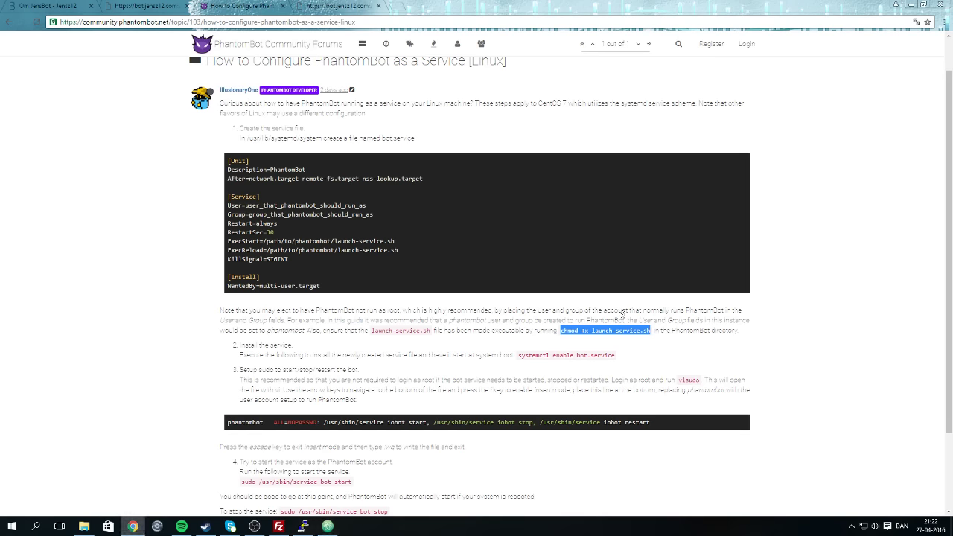
click(328, 526)
key(ctrl+v)
text(<)
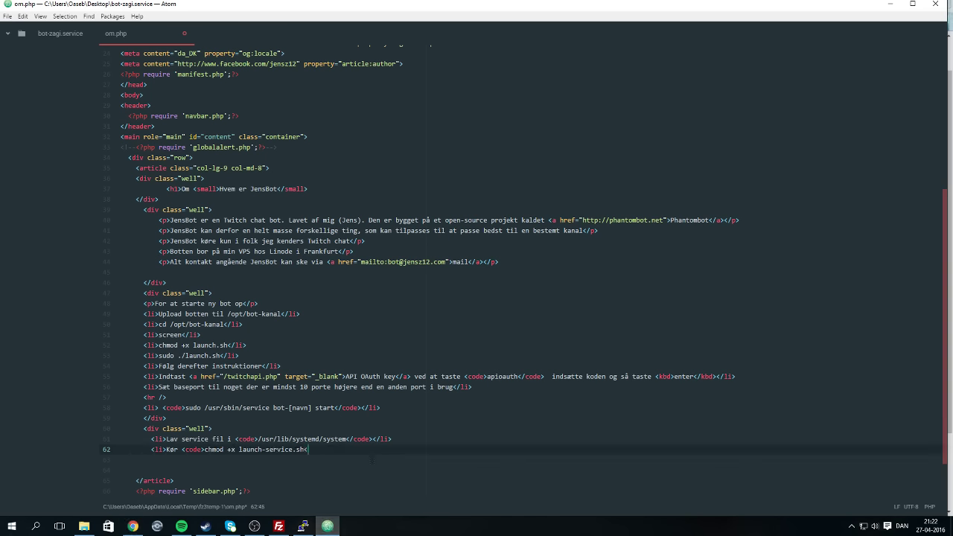
text(/code>)
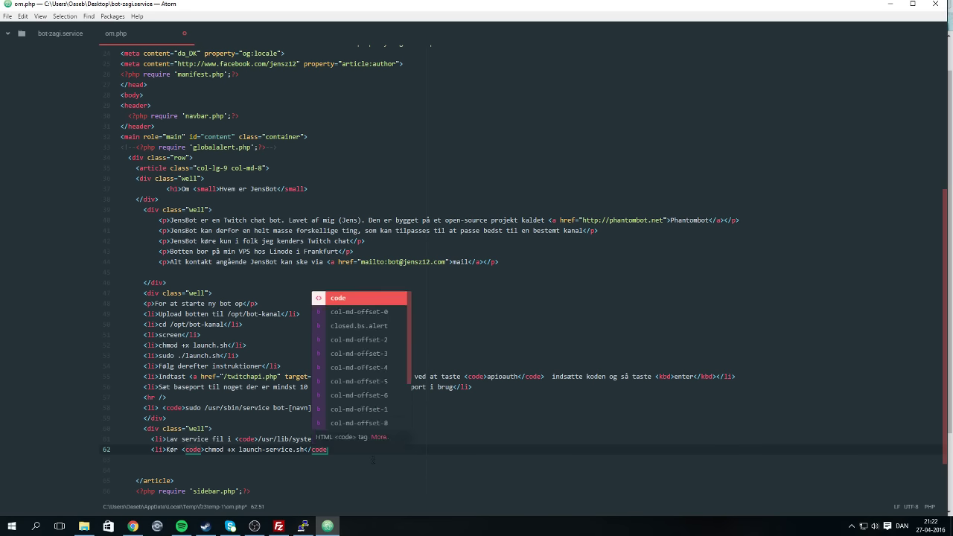
text( i)
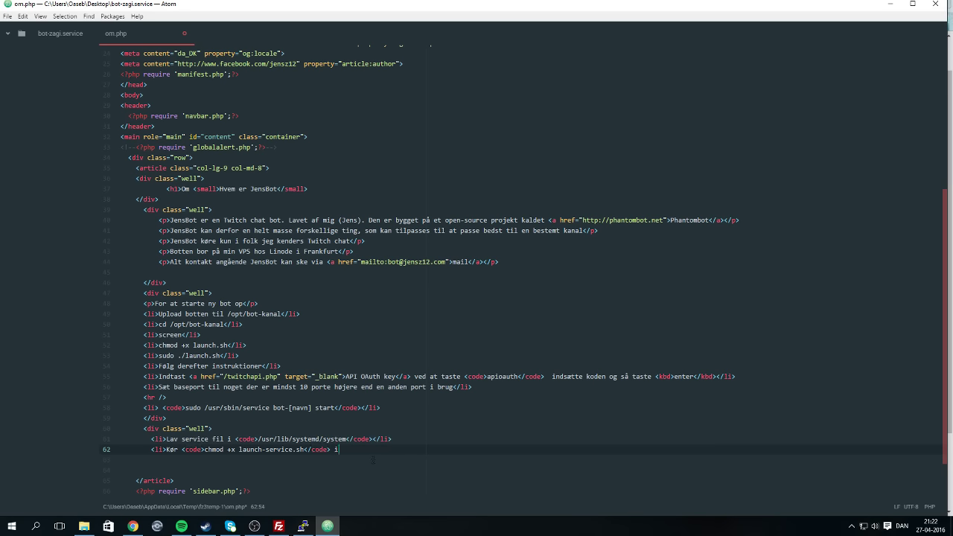
text( bot mappen</l)
key(Return)
key(Return)
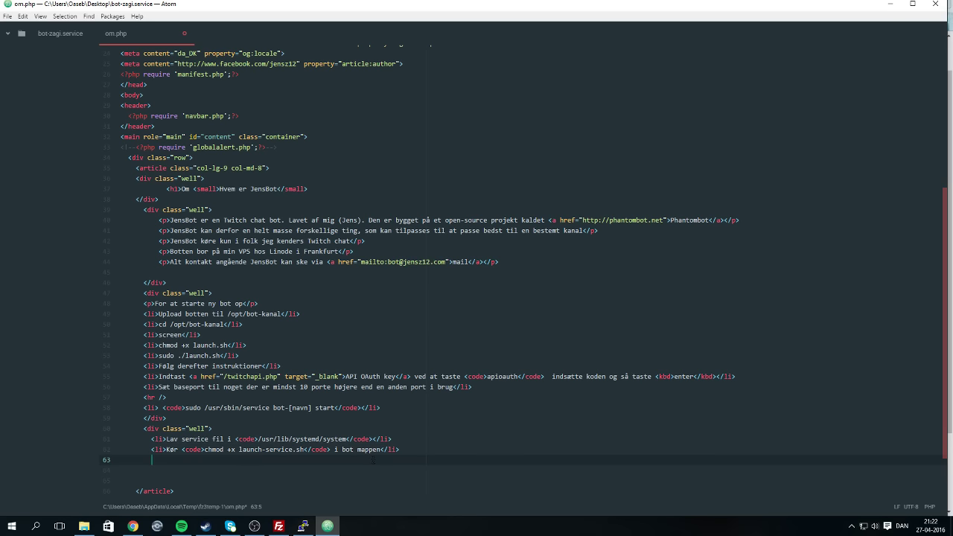
Insert 'sudo' before chmod and start a new <li> on line 63.
click(204, 449)
text(sudo)
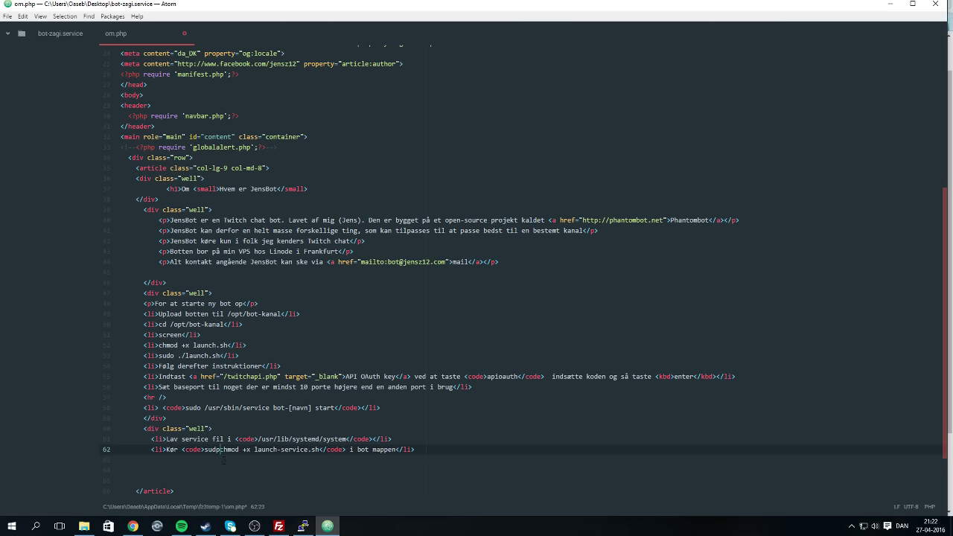
click(209, 462)
text(<li)
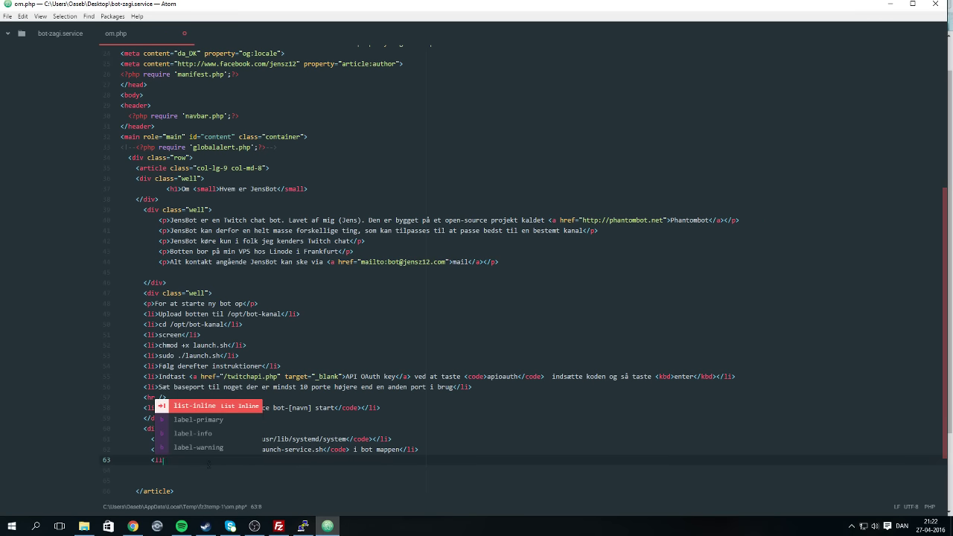
text(>)
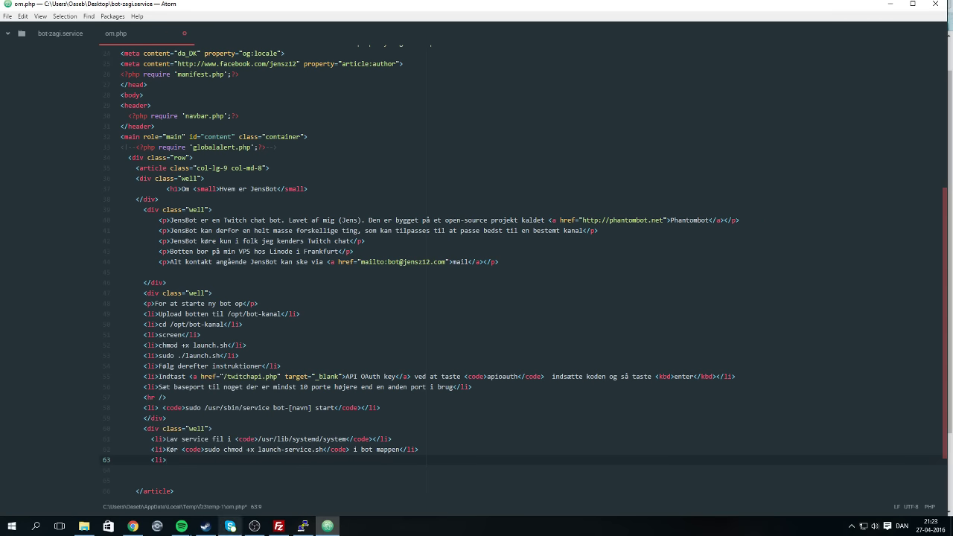
Copy 'systemctl enable bot.service' from the forum guide into line 63.
click(132, 527)
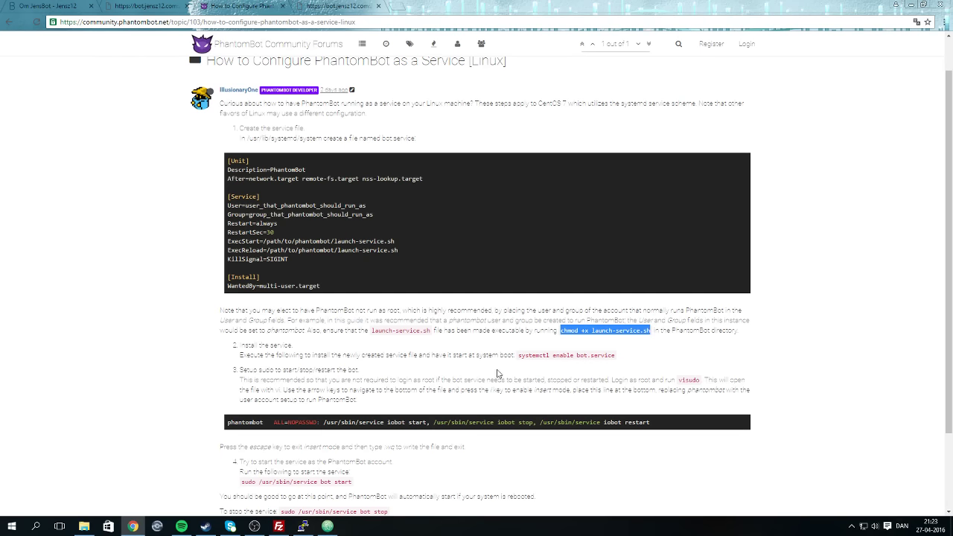
drag(519, 355, 615, 356)
right_click(606, 354)
click(612, 363)
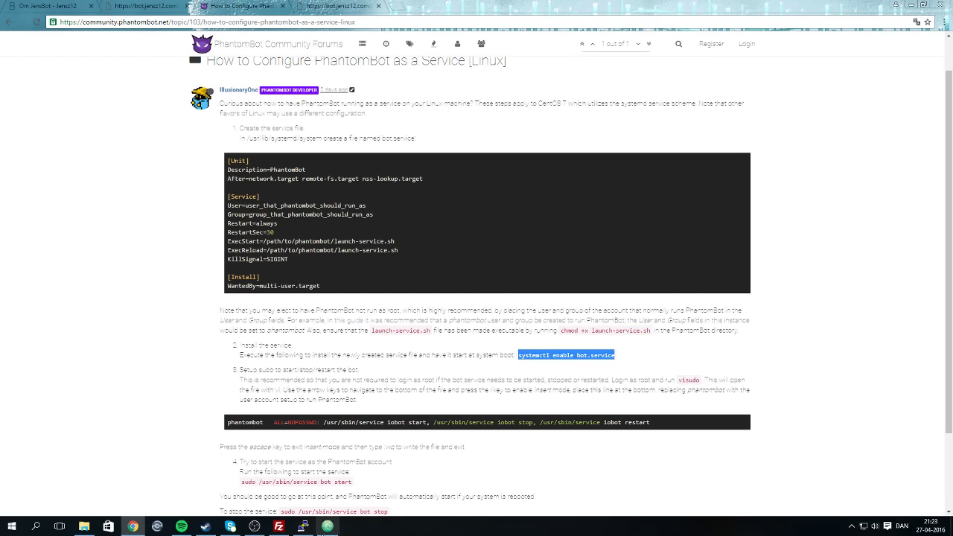
click(327, 526)
key(ctrl+v)
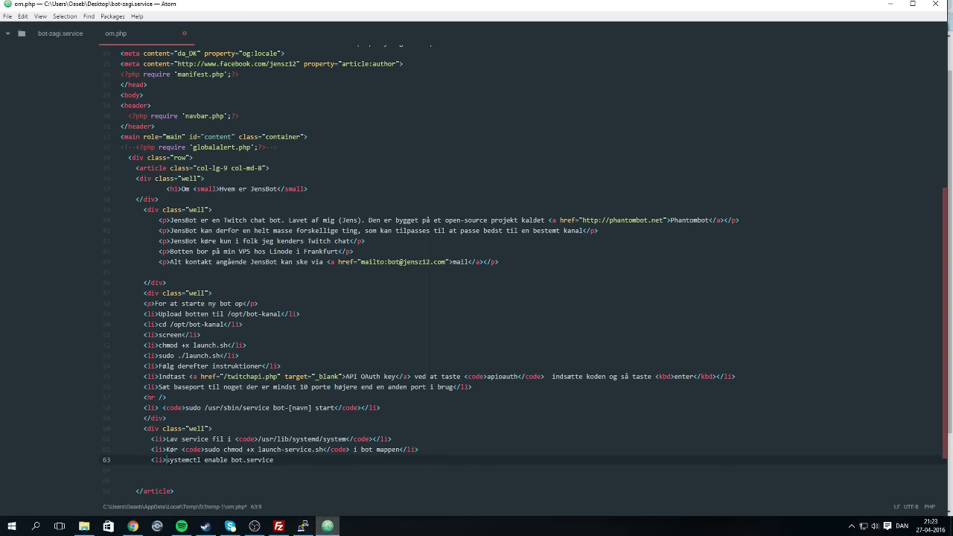
Make it 'Kør <code>sudo systemctl enable bot-[navn].service' and close the list item.
text(Kør )
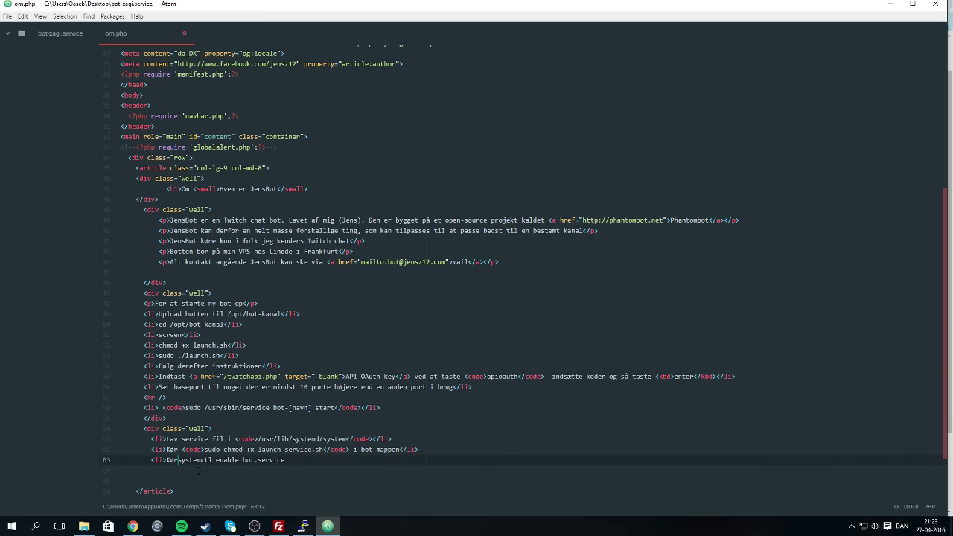
text(<code>)
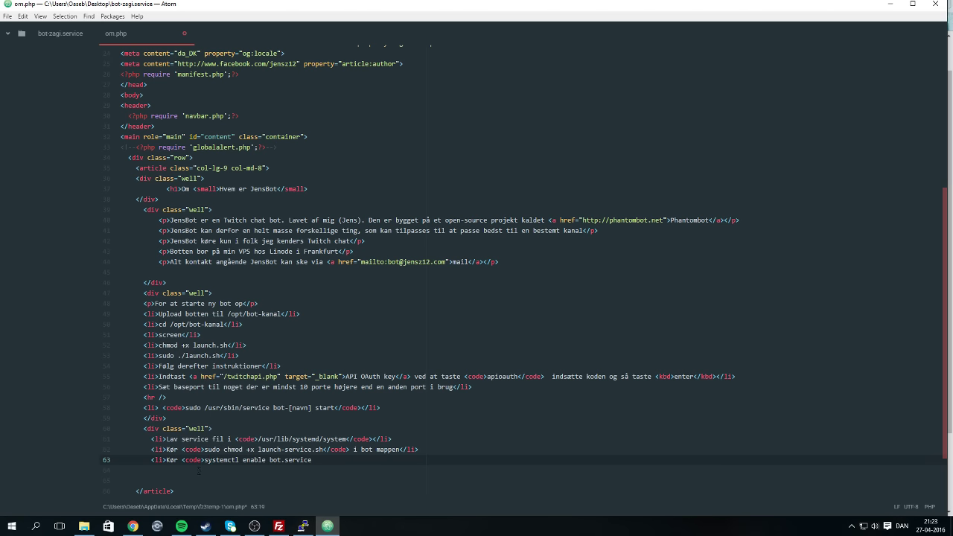
text(sudo)
key(Right)
key(Right)
key(Right)
key(Right)
key(Right)
key(Right)
key(Right)
key(Right)
key(Right)
key(Right)
key(Right)
key(Right)
text(-[)
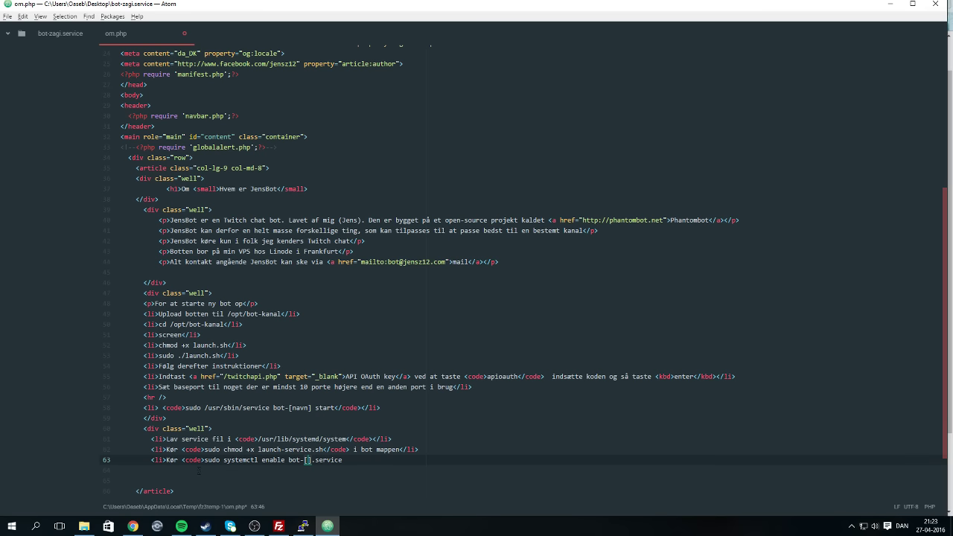
text(navn])
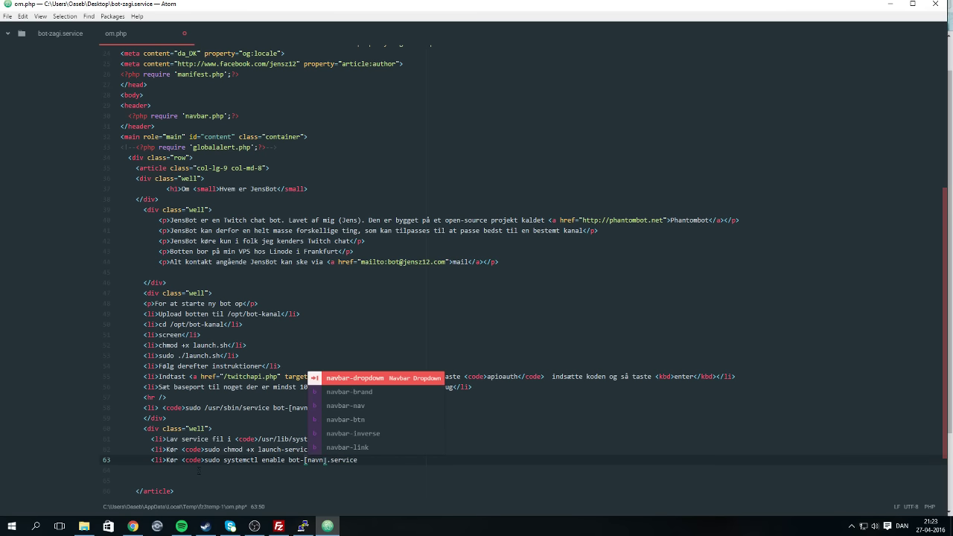
key(End)
key(Down)
key(Up)
text(<)
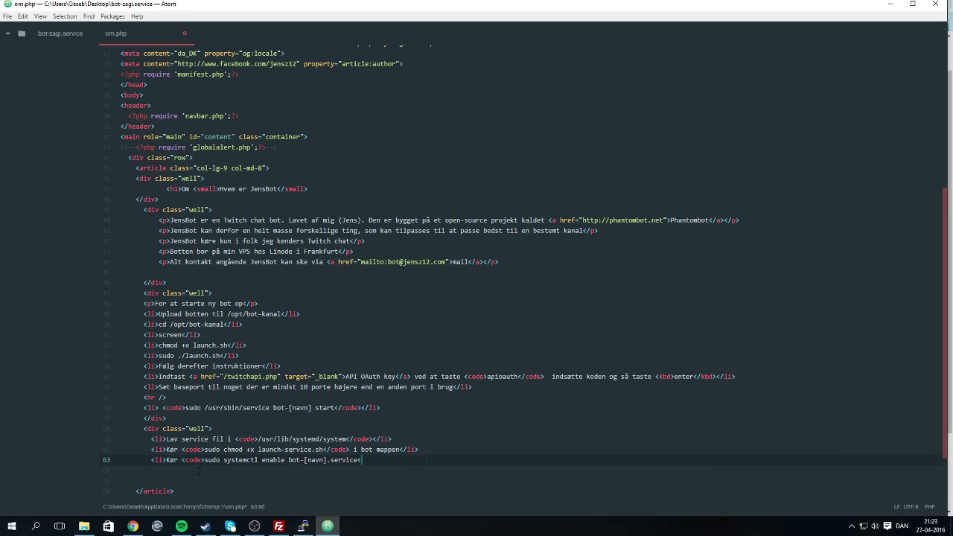
text(/li>)
Add a 'Start botten med' item and move the start command into it.
key(Return)
text(<li>)
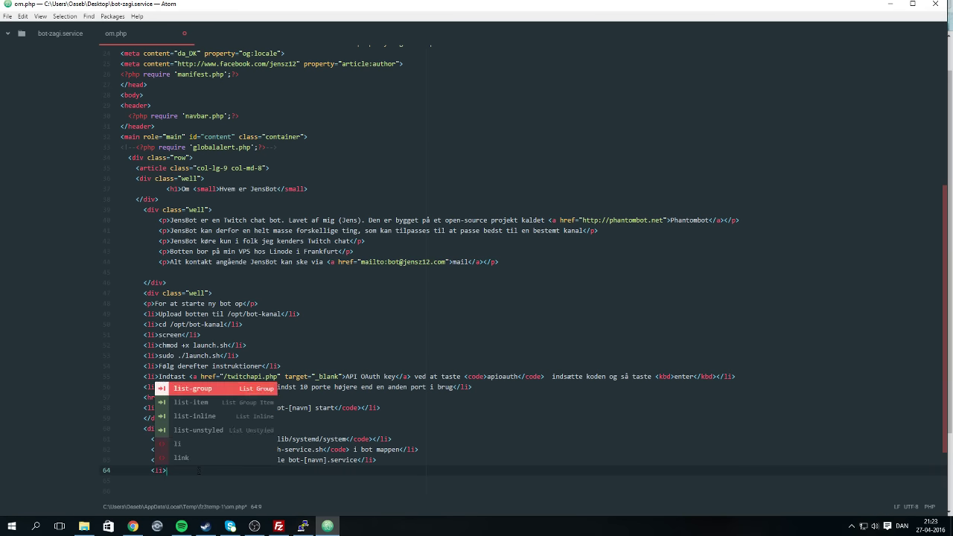
text(Start )
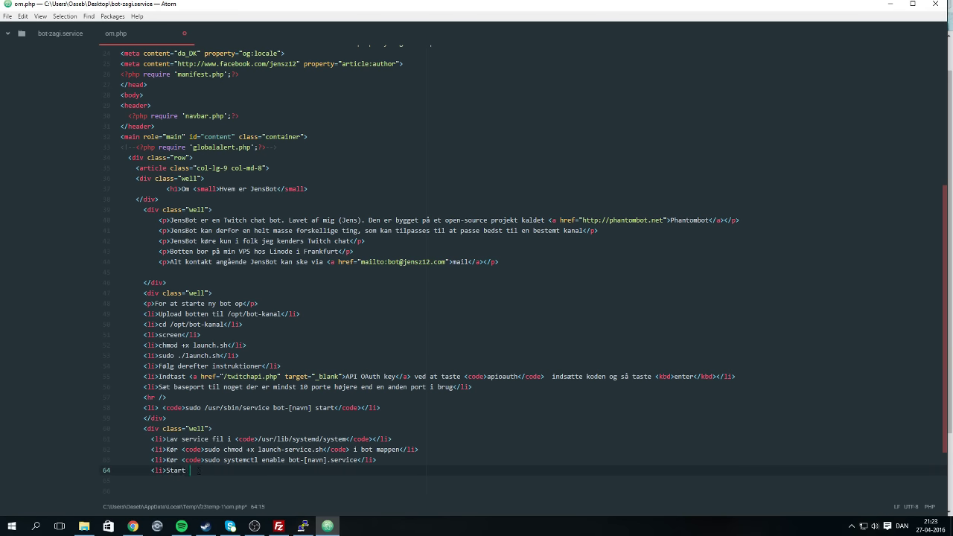
text(botten med)
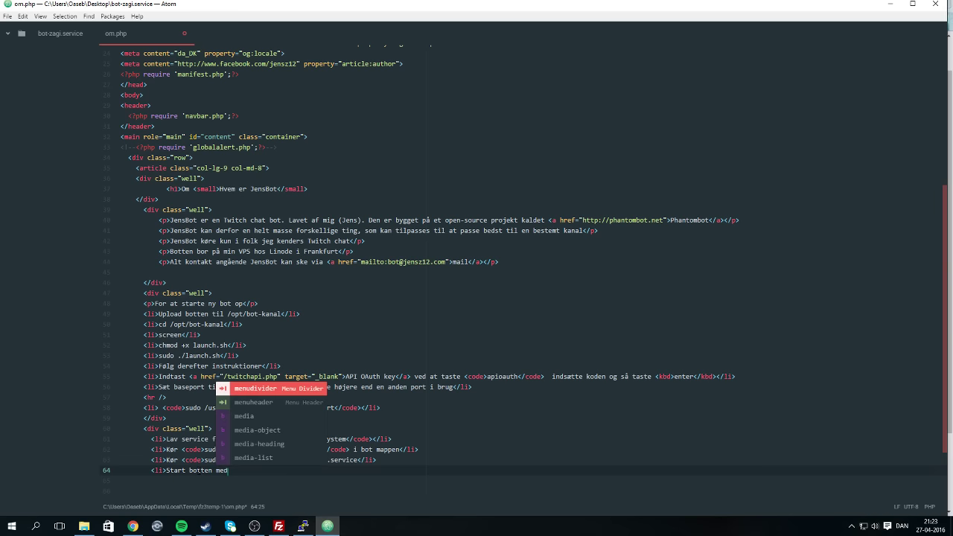
click(414, 357)
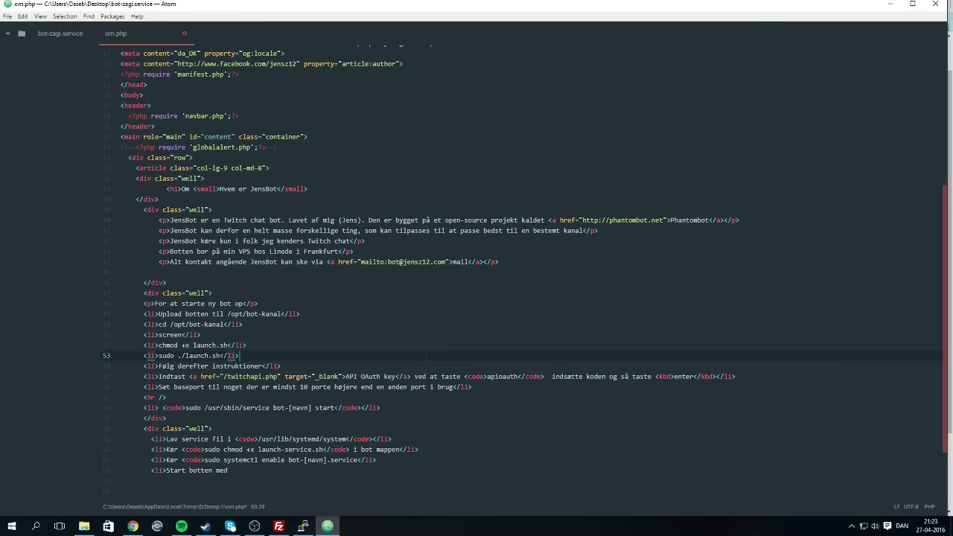
drag(334, 408, 186, 408)
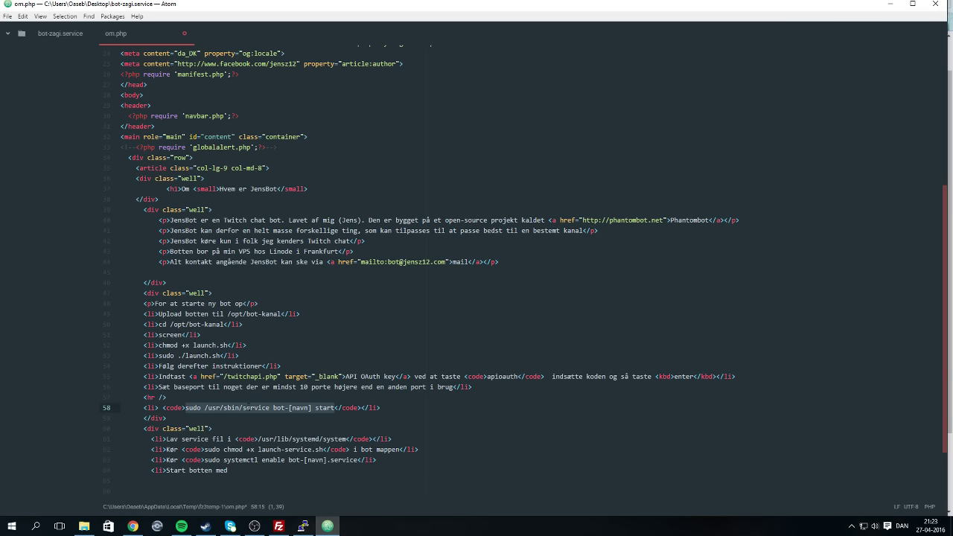
drag(361, 408, 161, 408)
key(ctrl+c)
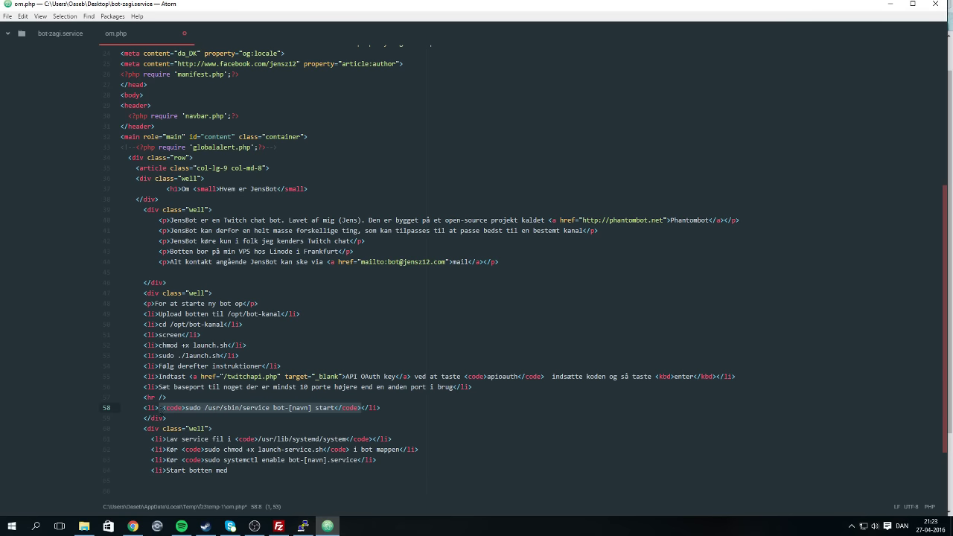
key(BackSpace)
click(235, 472)
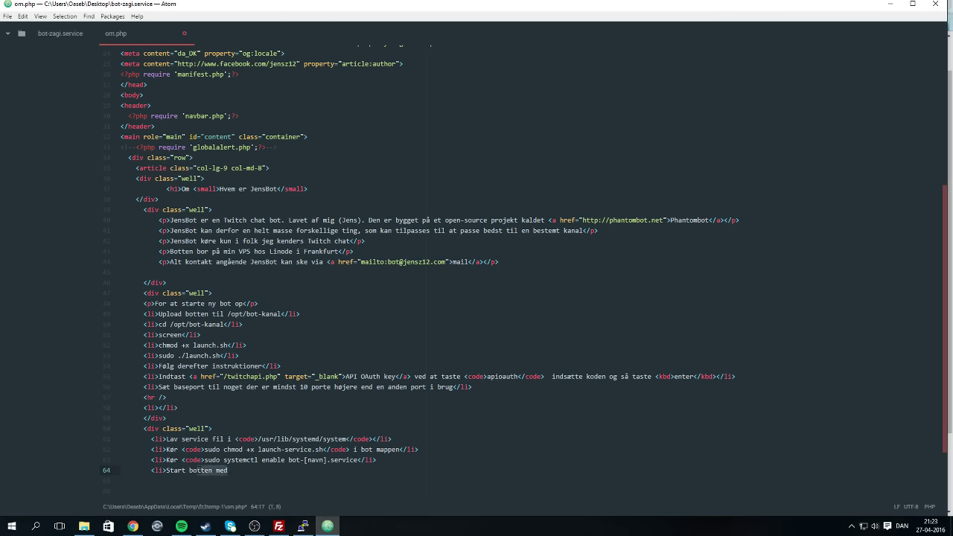
key(ctrl+v)
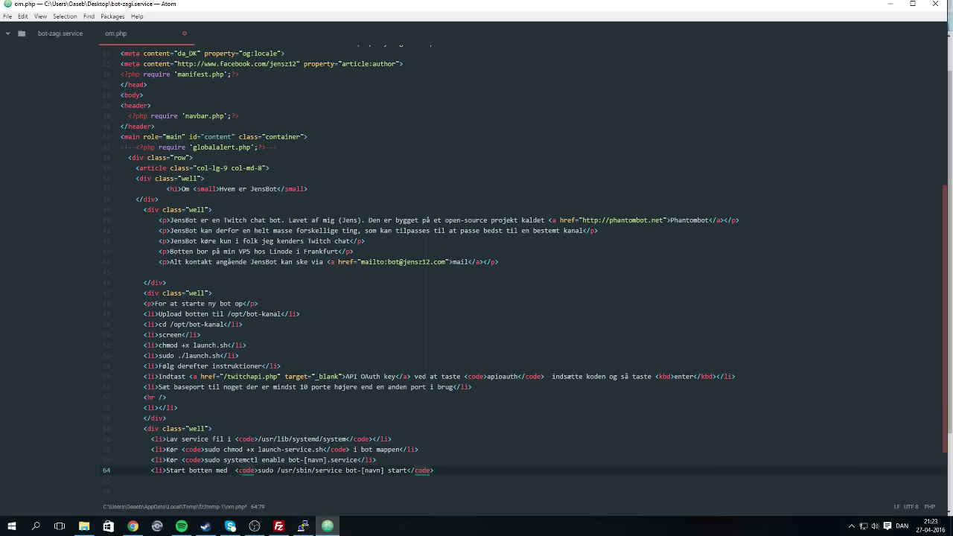
key(BackSpace)
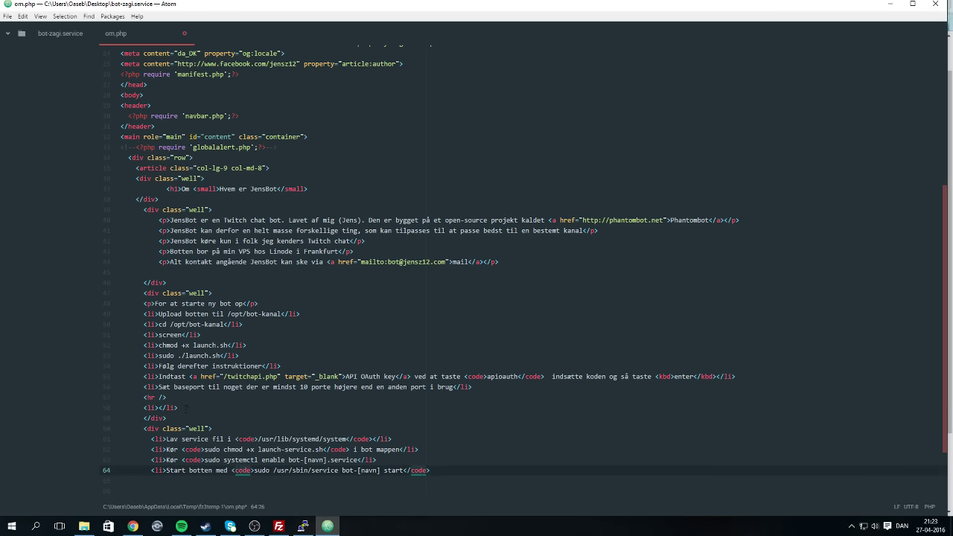
Delete the emptied old item and the <hr /> divider, then close the new item.
click(107, 408)
key(BackSpace)
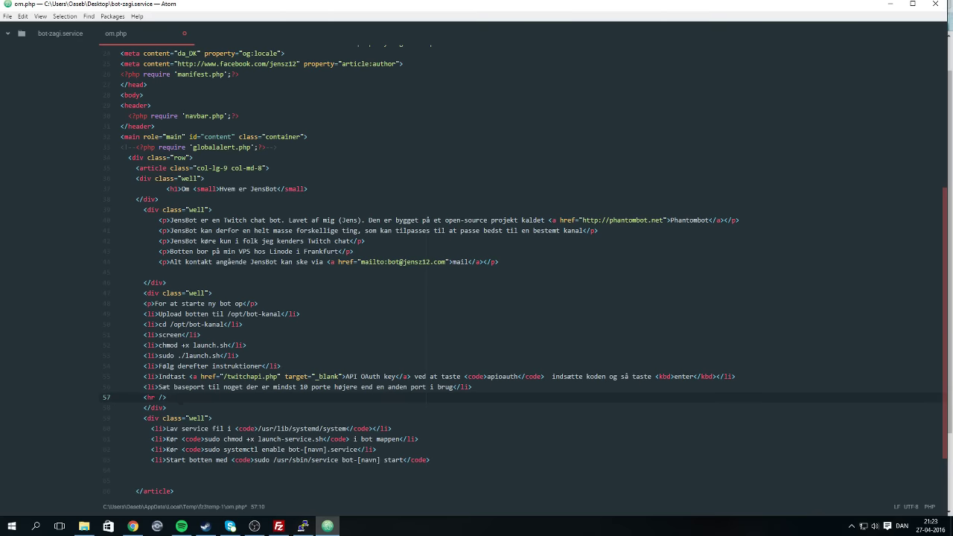
key(shift+Home)
key(BackSpace)
key(BackSpace)
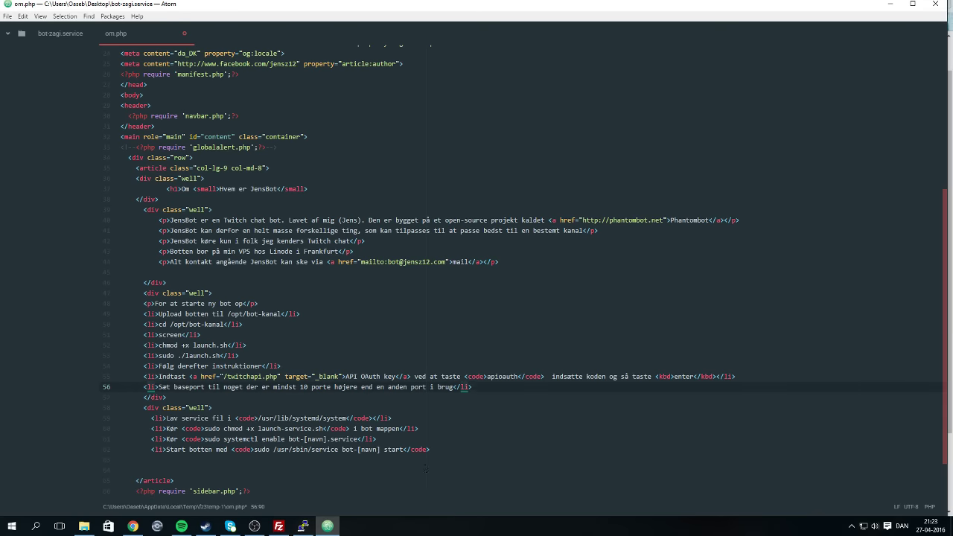
click(438, 450)
text(</l)
key(Return)
click(278, 526)
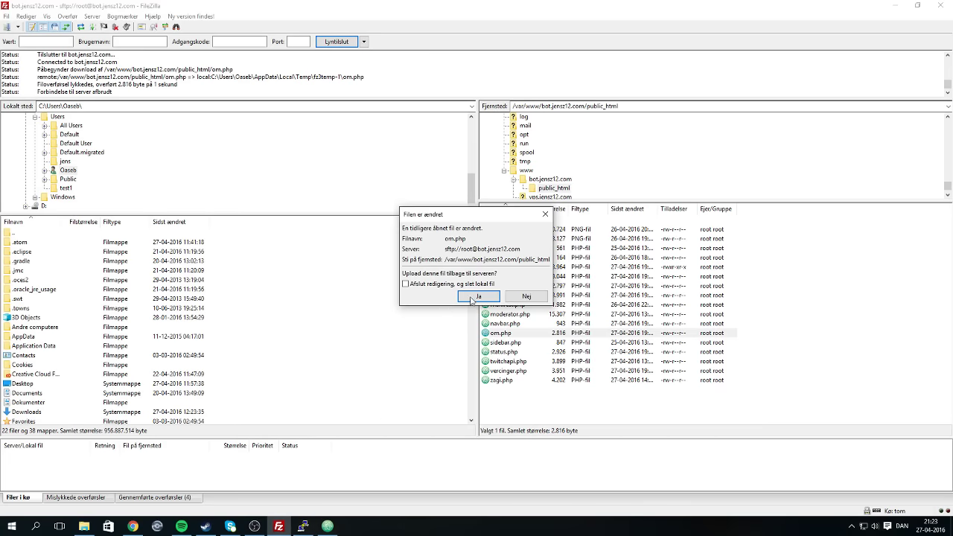
Upload the changed om.php, close extra Chrome tabs, and reload the JensBot Om page.
click(479, 298)
click(133, 528)
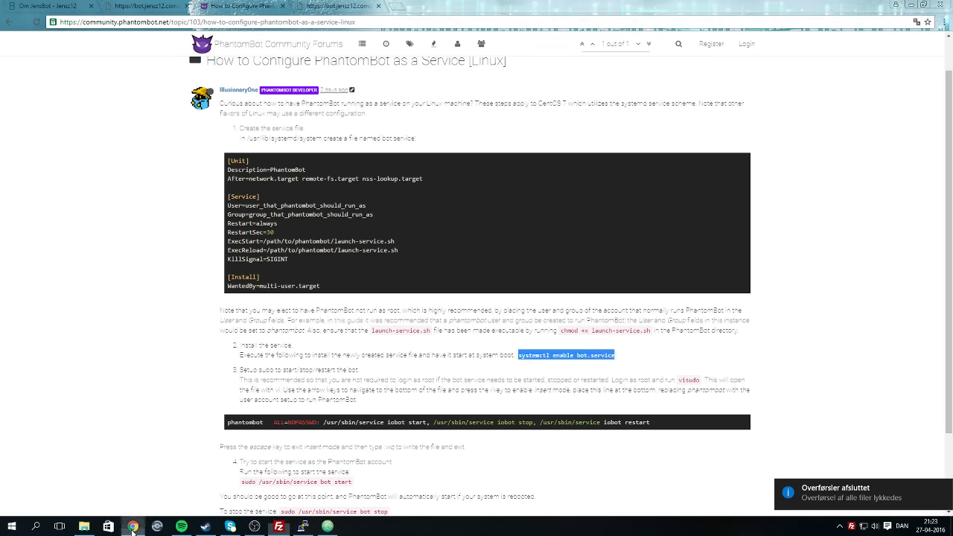
click(178, 5)
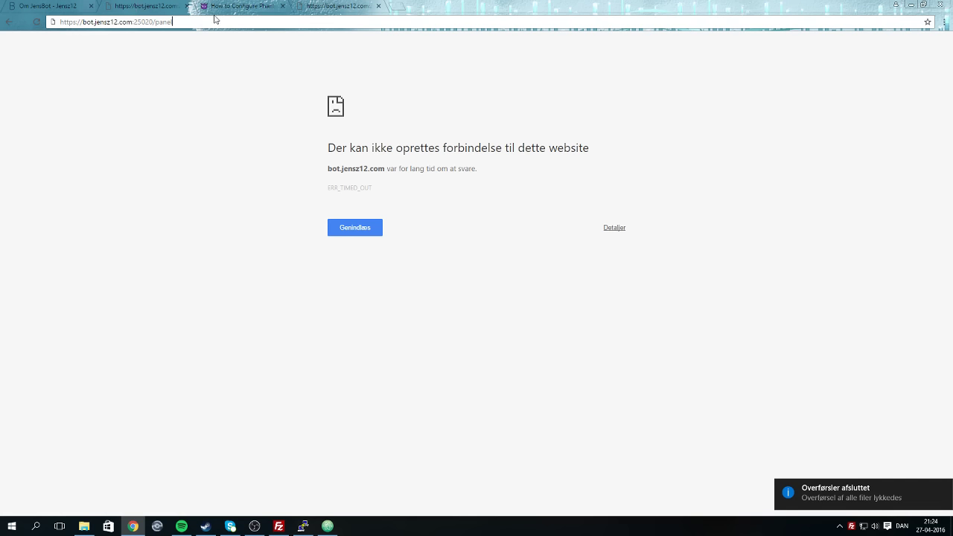
click(186, 6)
click(282, 6)
click(37, 6)
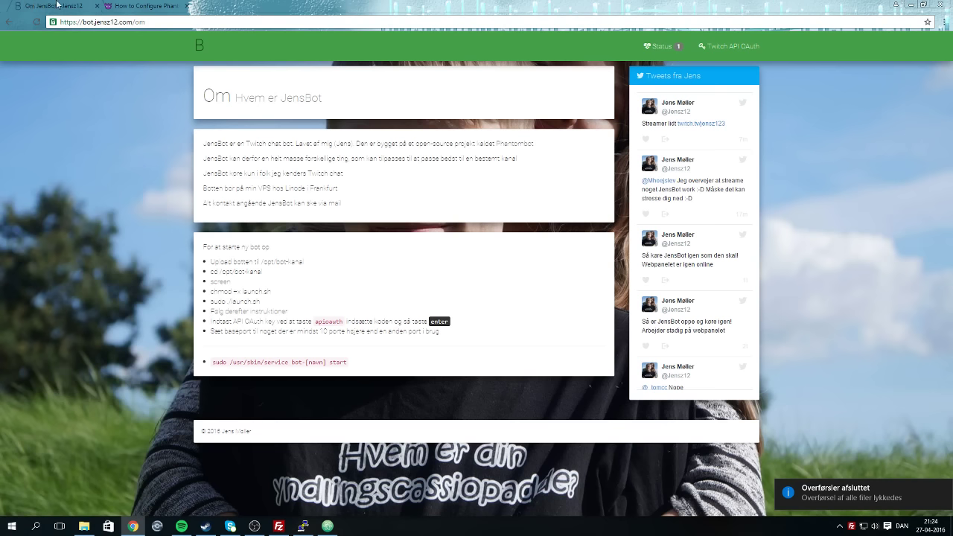
click(36, 23)
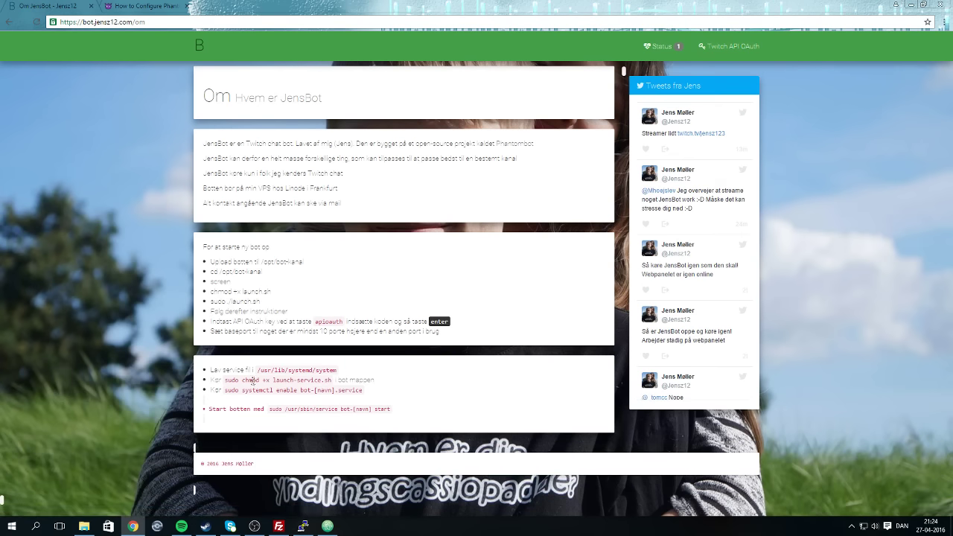
key(F5)
click(327, 527)
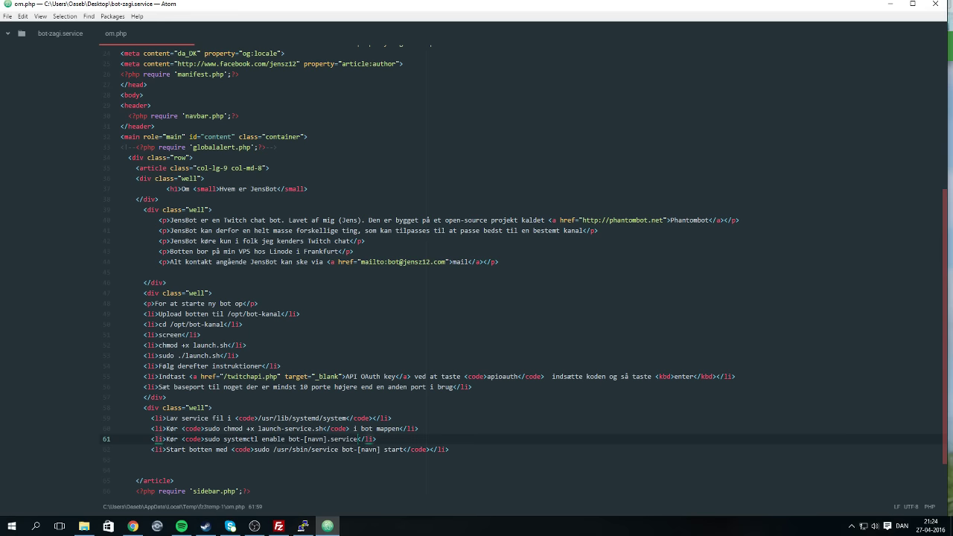
Correct the typo 'servire' to 'service</code>' on the enable-service line.
key(Up)
key(Left)
key(Left)
key(Left)
key(Left)
key(Left)
key(BackSpace)
key(BackSpace)
text(ce</code>)
Save om.php, confirm the FileZilla upload, and reload the Om page in Chrome.
key(ctrl+s)
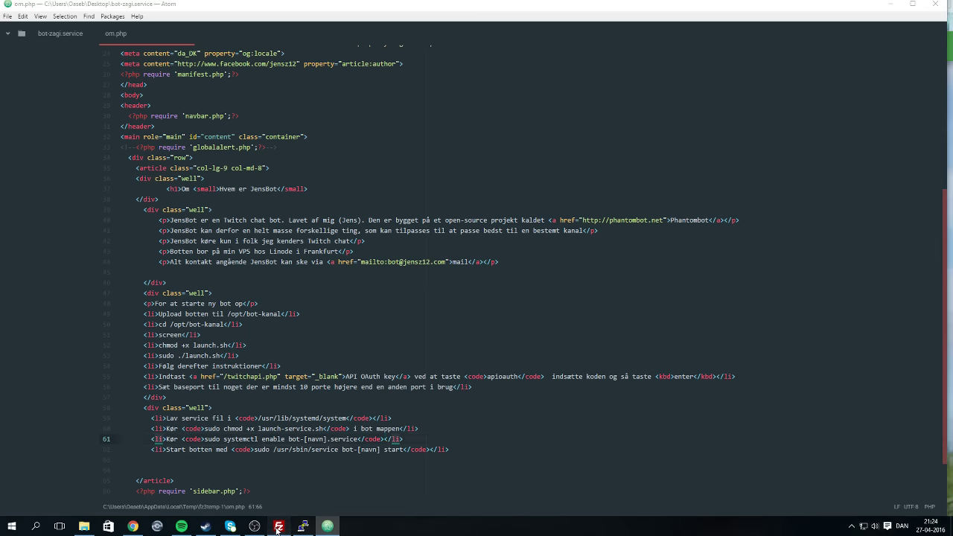
key(alt+Tab)
click(480, 294)
click(134, 526)
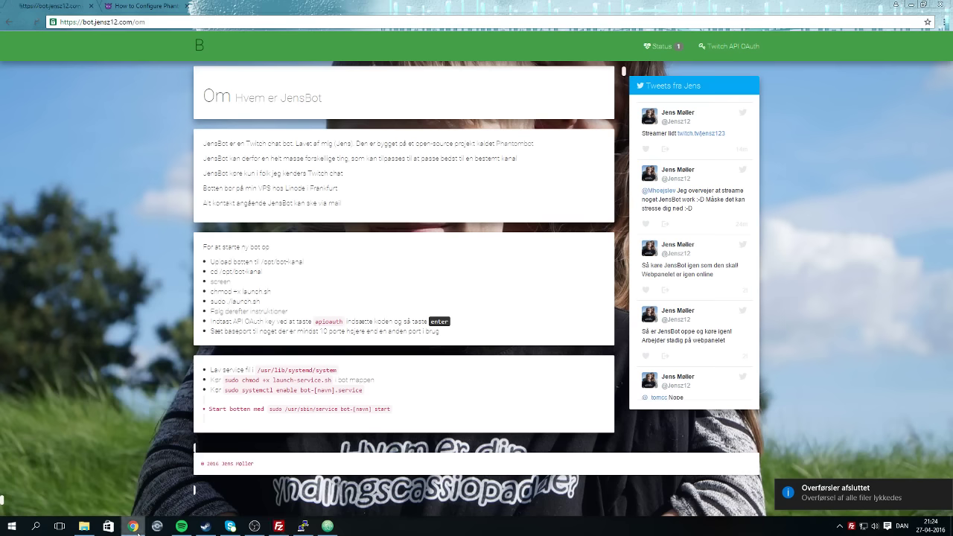
key(F5)
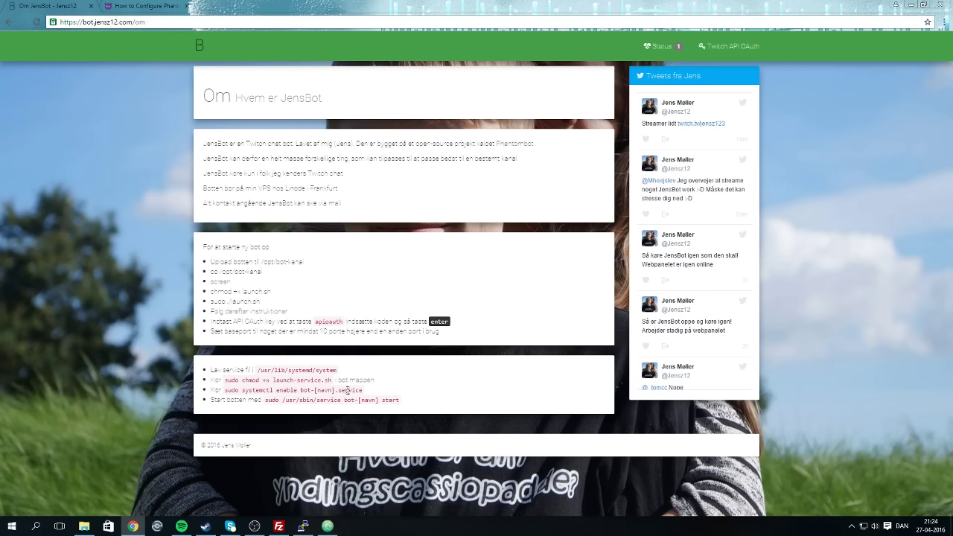
click(327, 526)
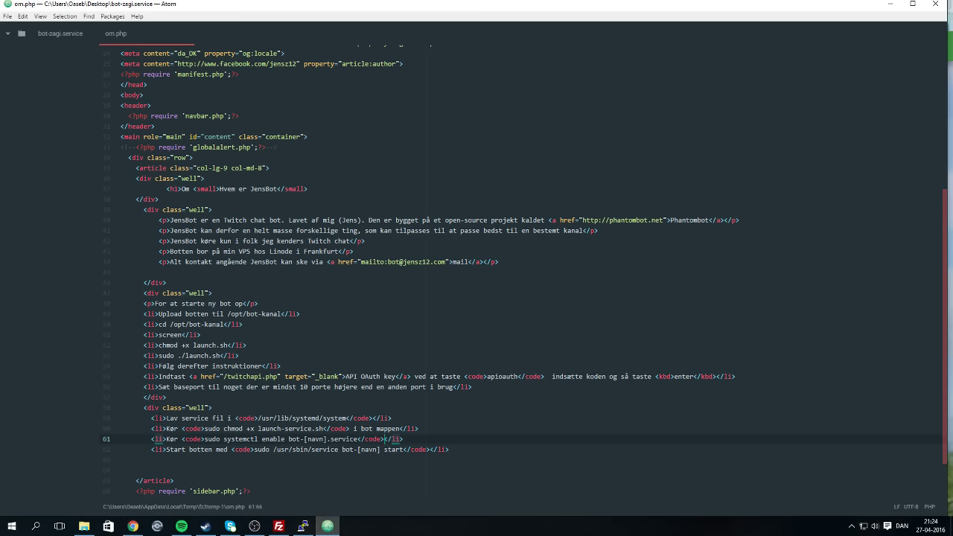
Move the four service steps into the end of the setup list and close it with </div>.
drag(120, 418, 449, 450)
key(ctrl+c)
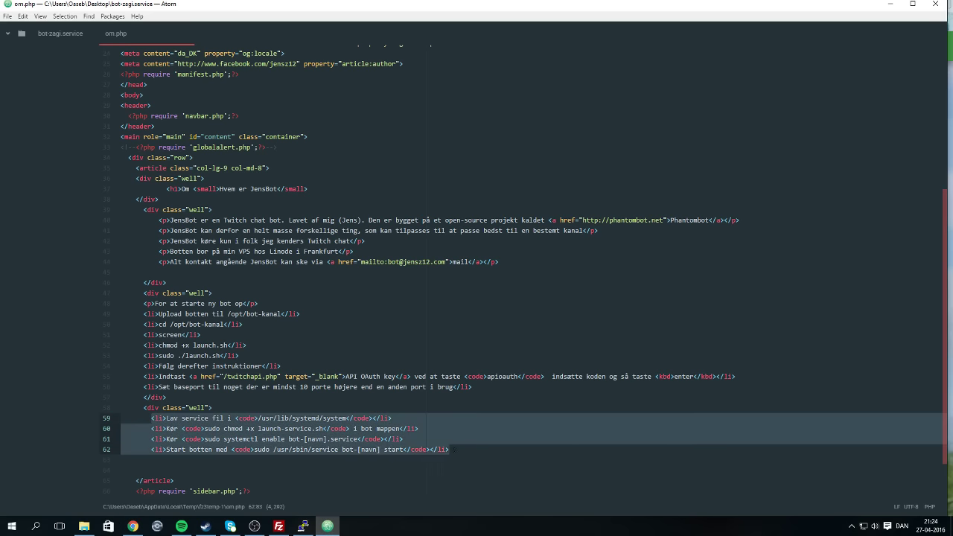
key(BackSpace)
key(BackSpace)
key(BackSpace)
key(BackSpace)
key(BackSpace)
key(BackSpace)
key(BackSpace)
key(BackSpace)
key(BackSpace)
key(BackSpace)
key(BackSpace)
key(BackSpace)
key(BackSpace)
key(BackSpace)
key(BackSpace)
key(BackSpace)
key(BackSpace)
key(BackSpace)
key(BackSpace)
key(BackSpace)
key(BackSpace)
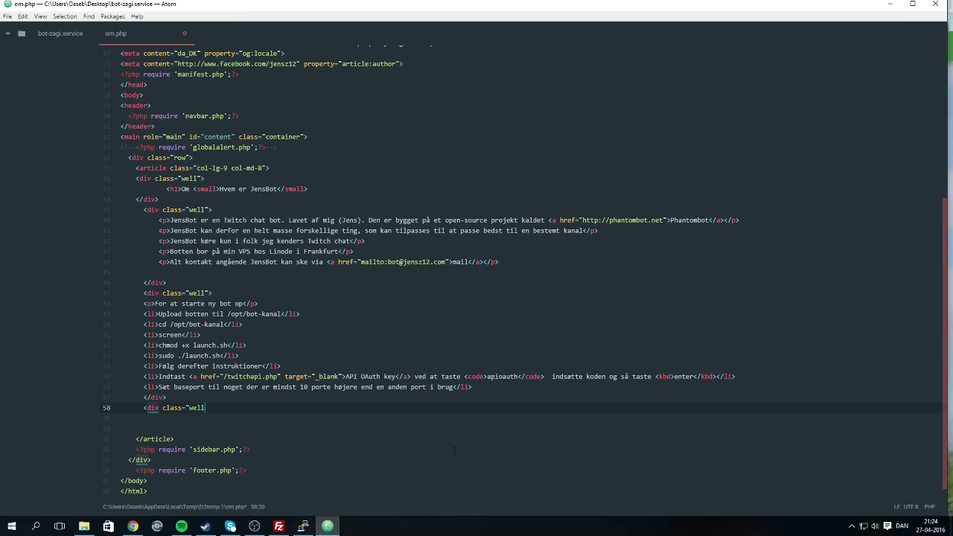
key(BackSpace)
key(BackSpace)
key(BackSpace)
key(BackSpace)
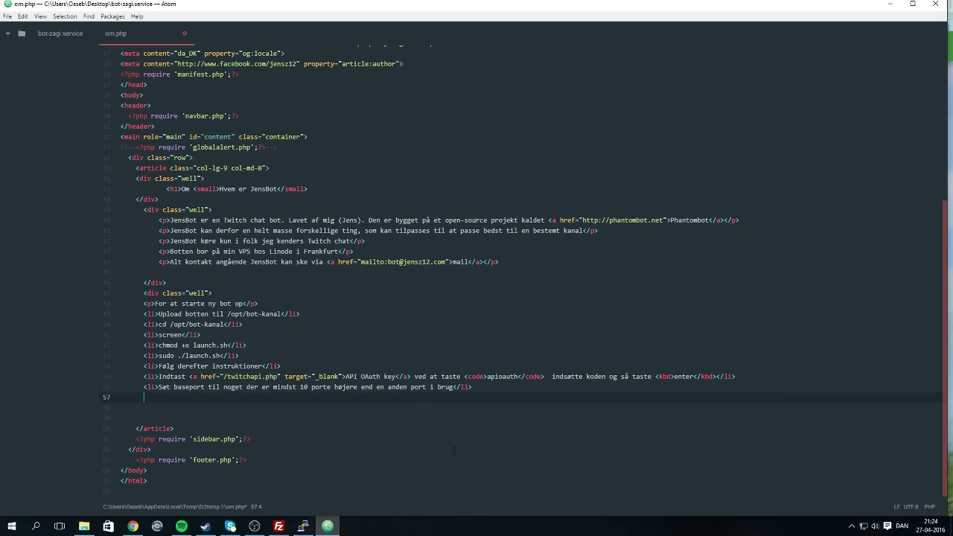
key(ctrl+v)
key(Return)
text(<)
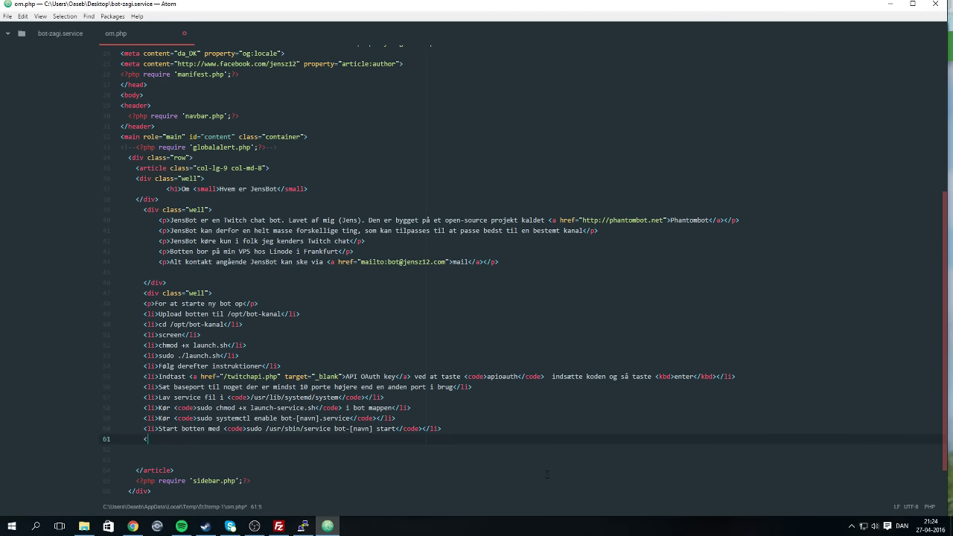
text(/div)
key(Return)
Save om.php and confirm uploading it to the server in FileZilla.
key(ctrl+s)
click(279, 526)
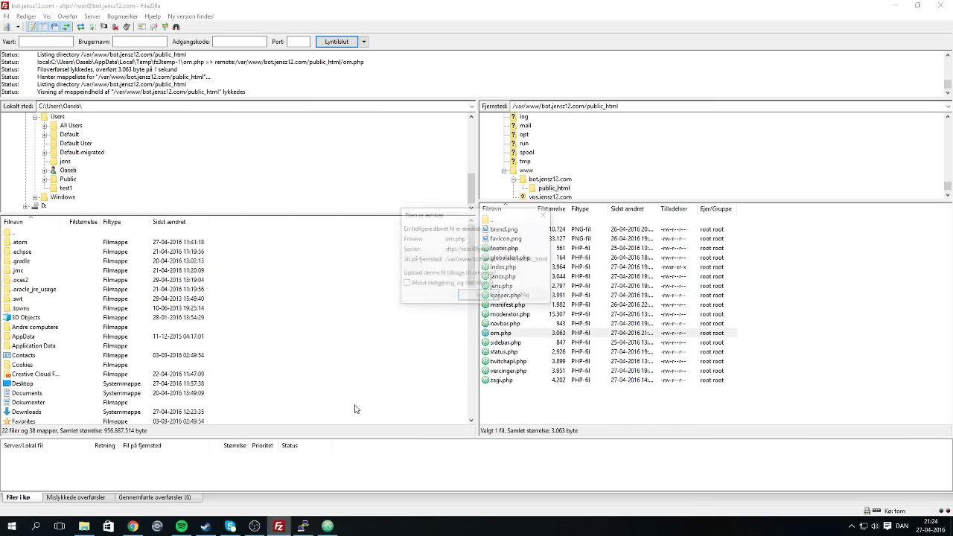
click(468, 296)
click(131, 527)
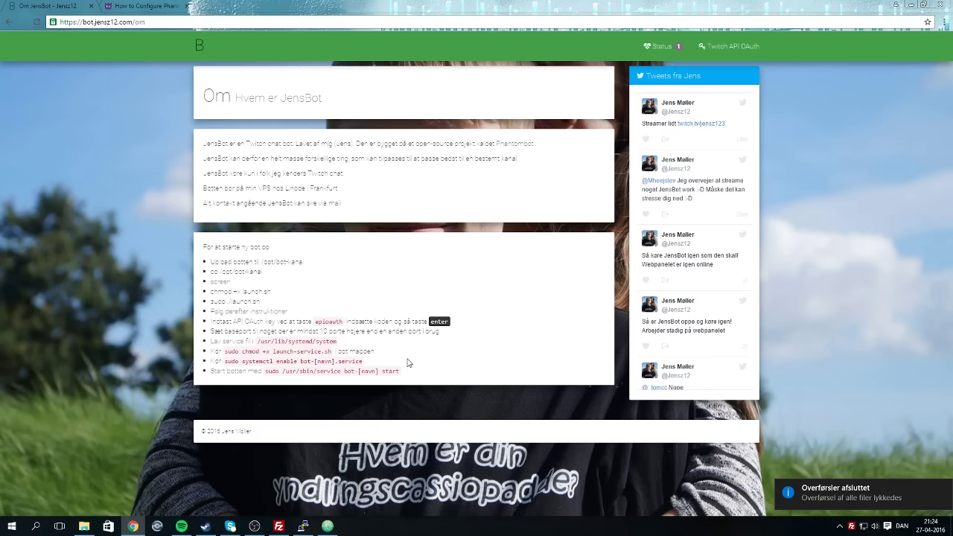
Delete the screen and launch.sh lines, putting the chmod launch-service.sh step in their place.
click(326, 522)
drag(201, 335, 31, 336)
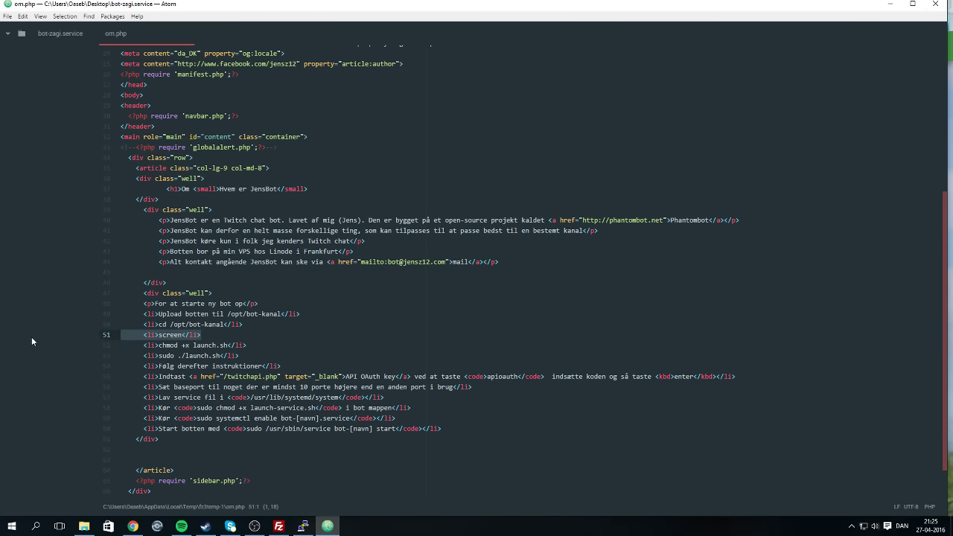
key(BackSpace)
key(BackSpace)
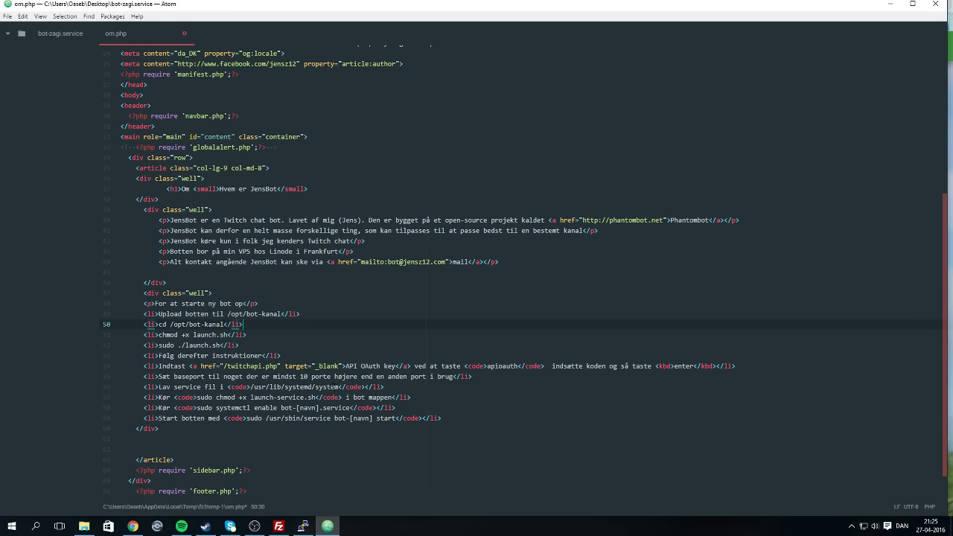
drag(411, 396, 102, 399)
key(ctrl+c)
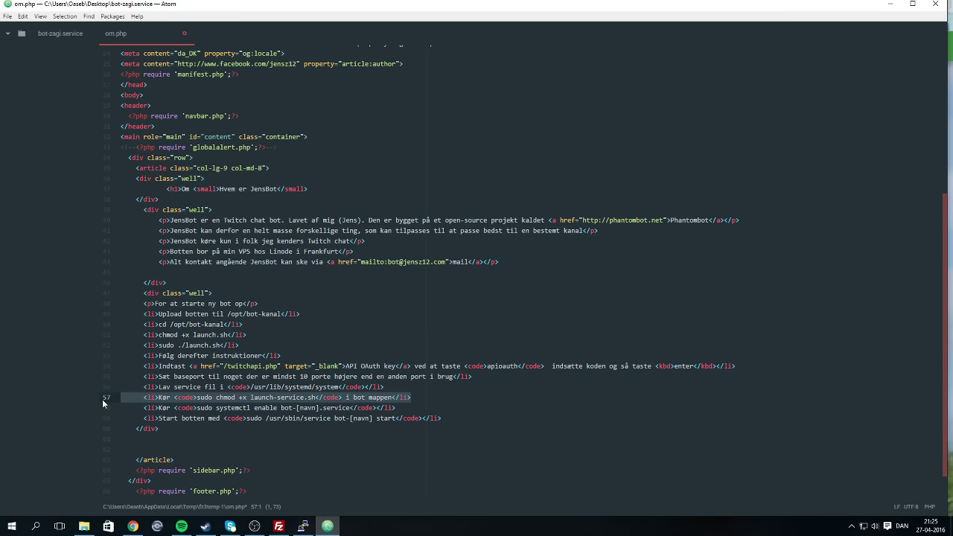
key(BackSpace)
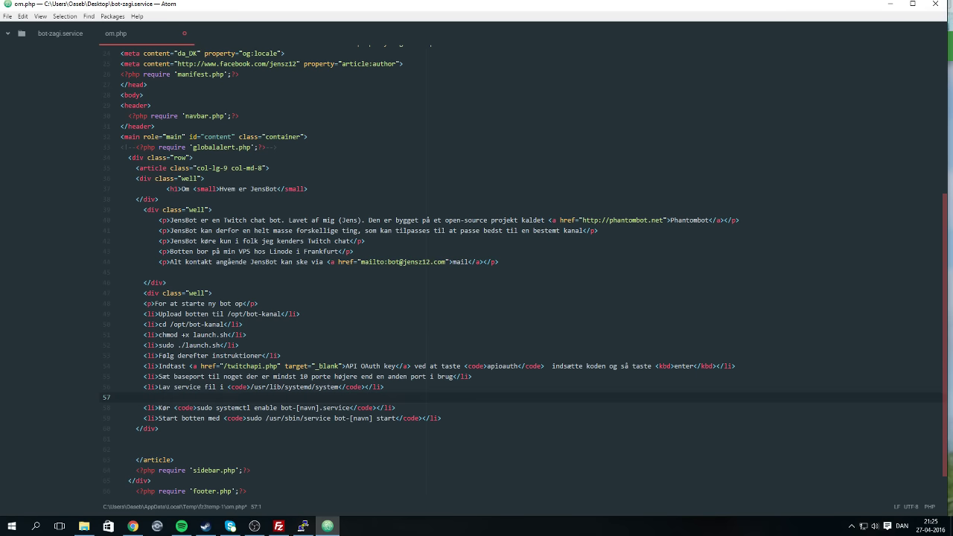
drag(246, 334, 112, 336)
key(ctrl+v)
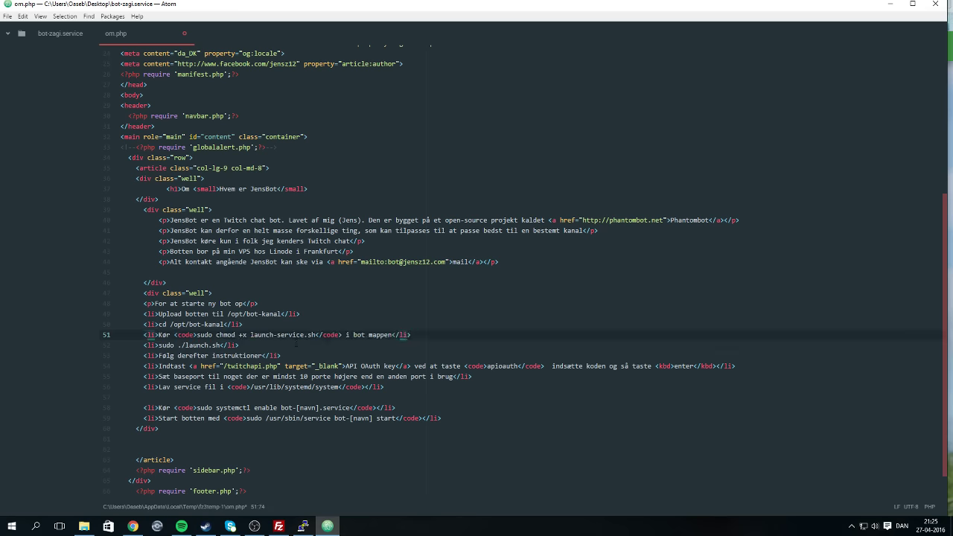
drag(263, 345, 88, 340)
key(BackSpace)
key(Return)
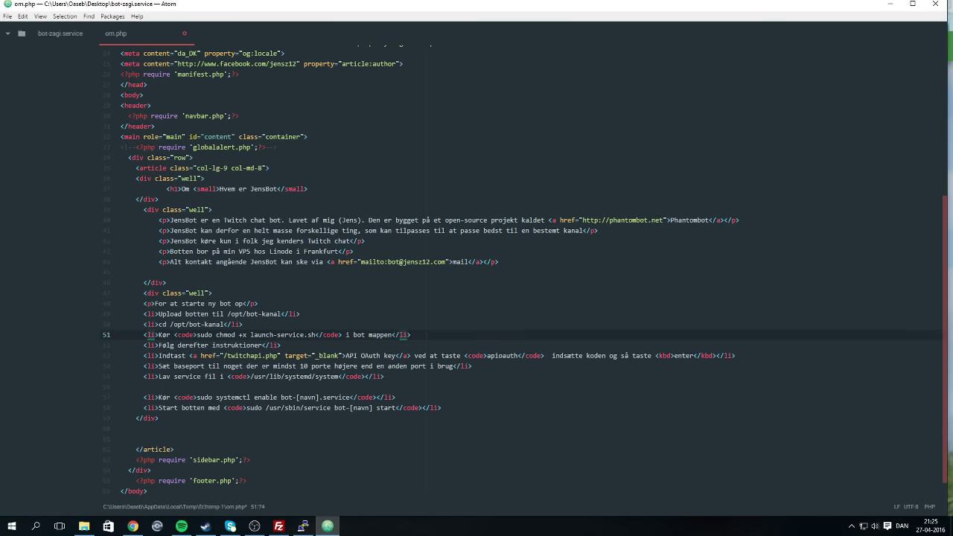
key(Return)
key(Return)
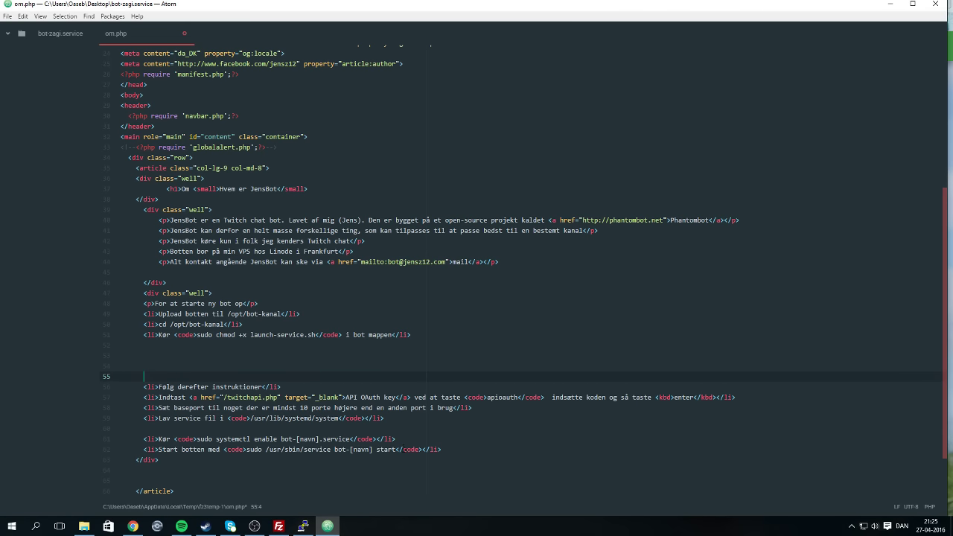
Move the service file, enable and start steps directly under the chmod step.
drag(446, 451, 4, 429)
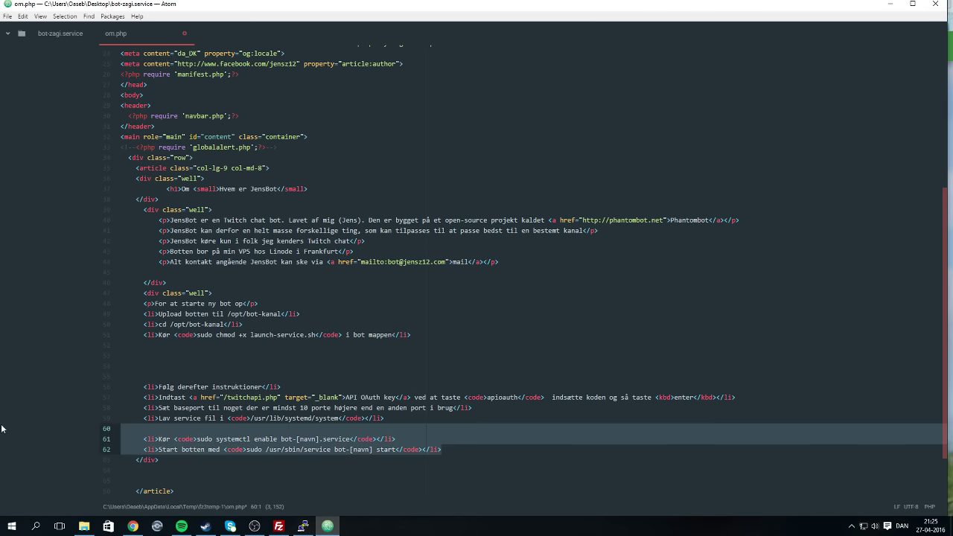
click(4, 429)
drag(85, 419, 85, 458)
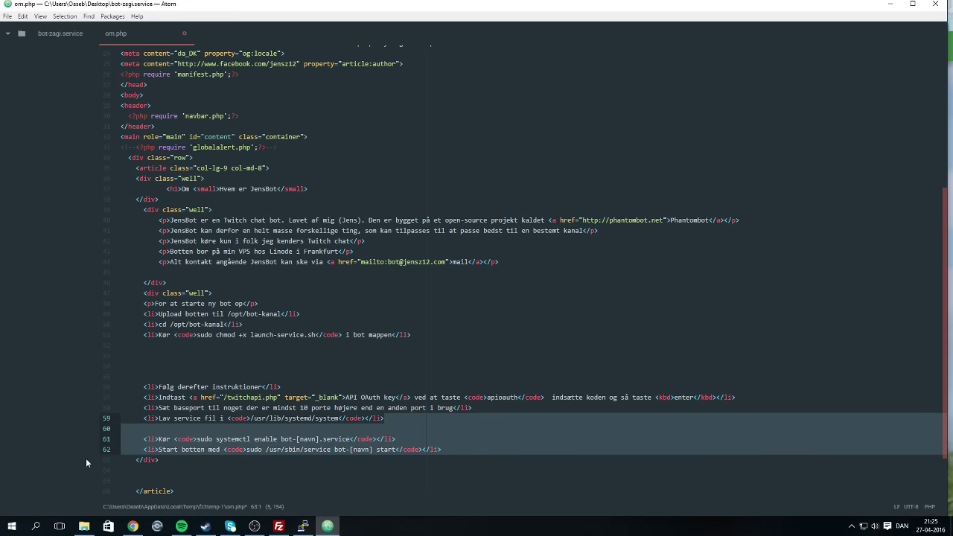
drag(442, 449, 40, 413)
key(ctrl+c)
key(BackSpace)
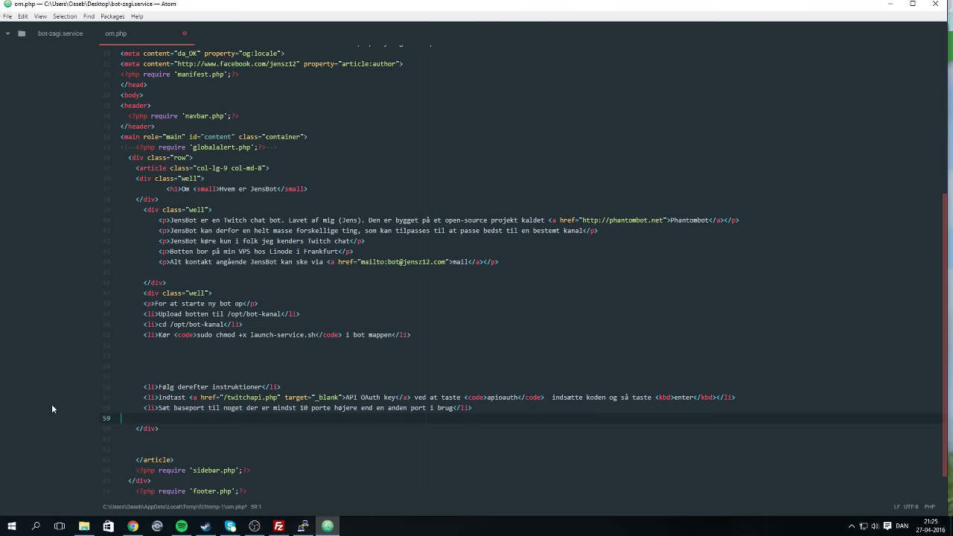
key(BackSpace)
click(122, 355)
key(Up)
key(ctrl+v)
Delete the leftover blank lines around the moved service steps.
click(122, 355)
key(BackSpace)
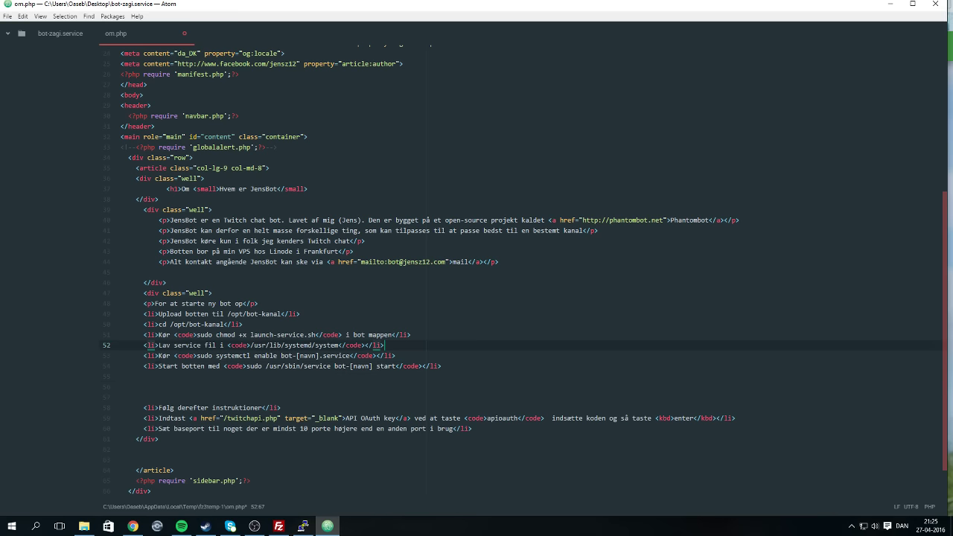
click(216, 397)
key(BackSpace)
key(BackSpace)
key(BackSpace)
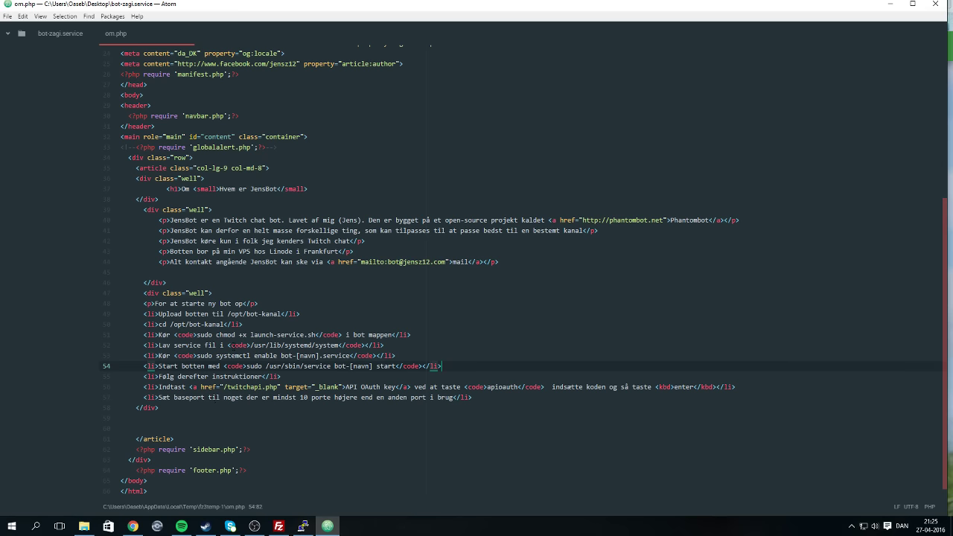
click(301, 527)
Upload the edited om.php to the server and reload bot.jensz12.com/om in Chrome.
click(301, 527)
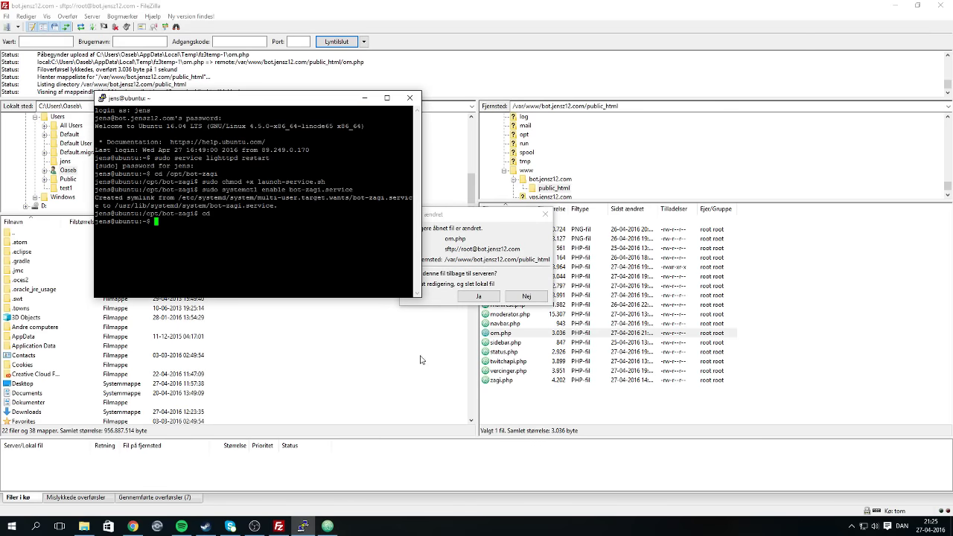
click(479, 296)
click(132, 527)
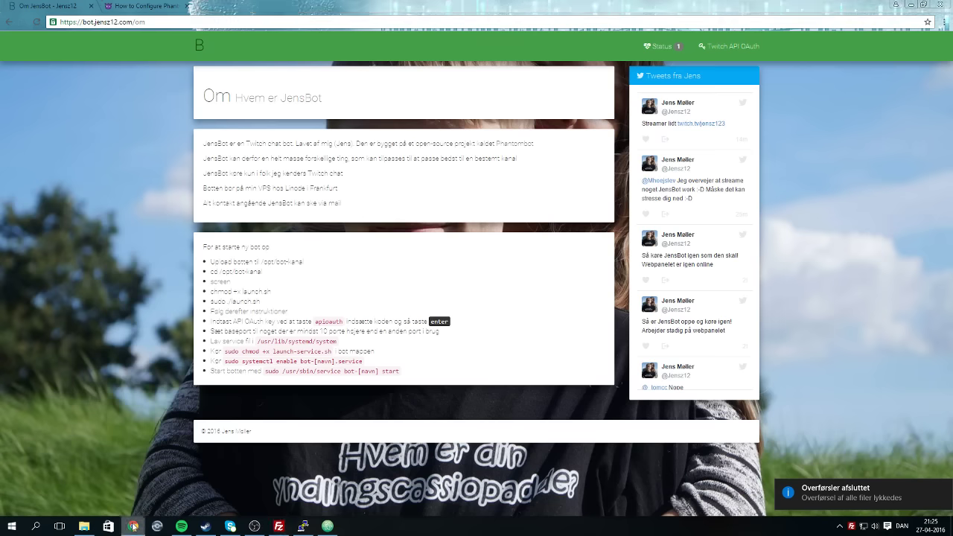
key(F5)
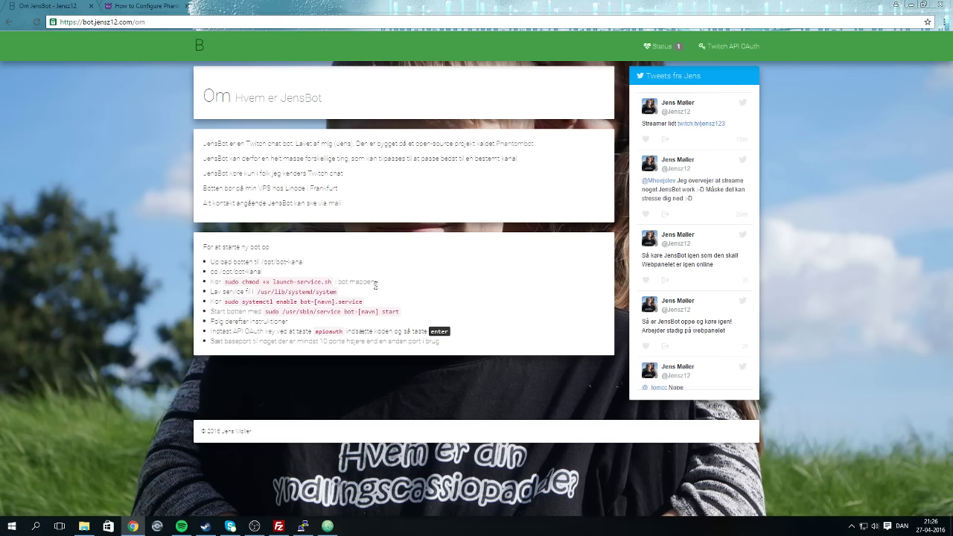
click(224, 529)
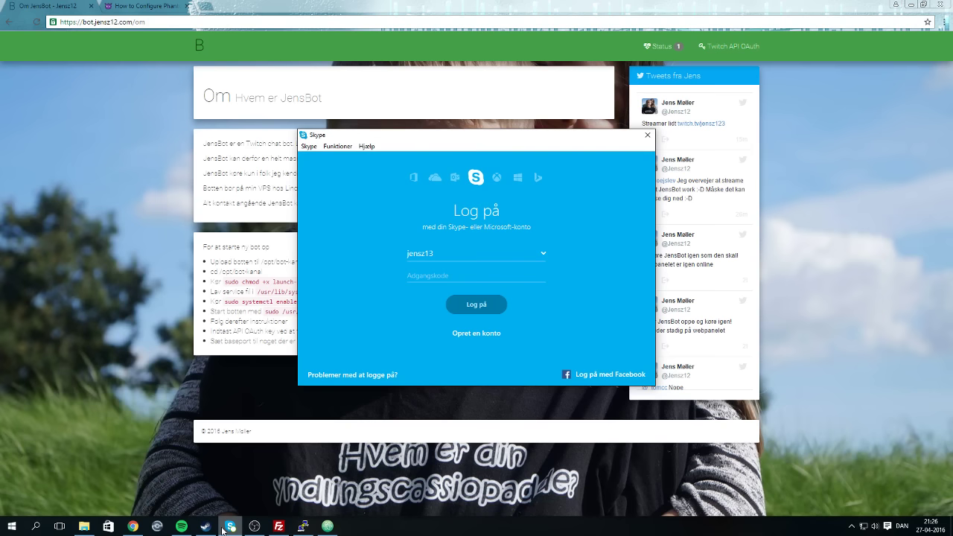
click(223, 530)
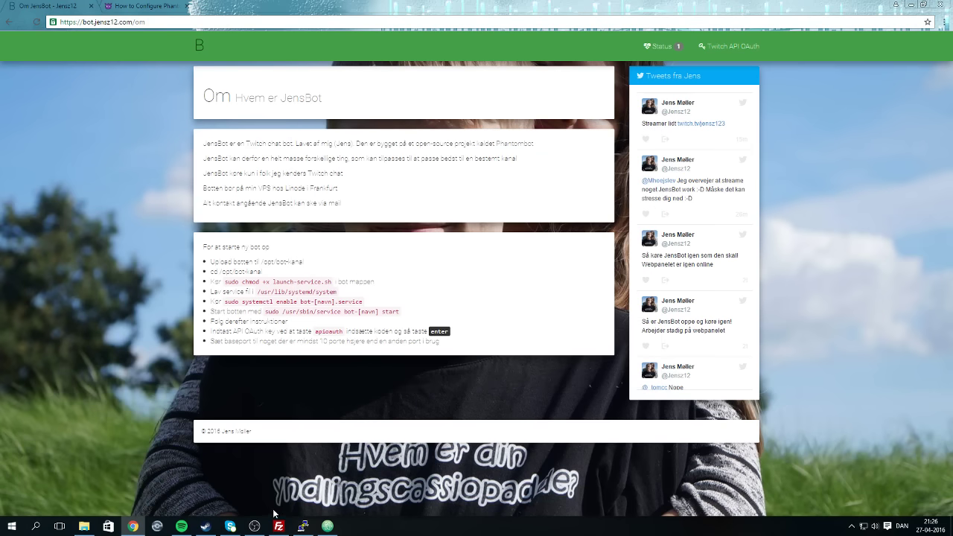
click(328, 526)
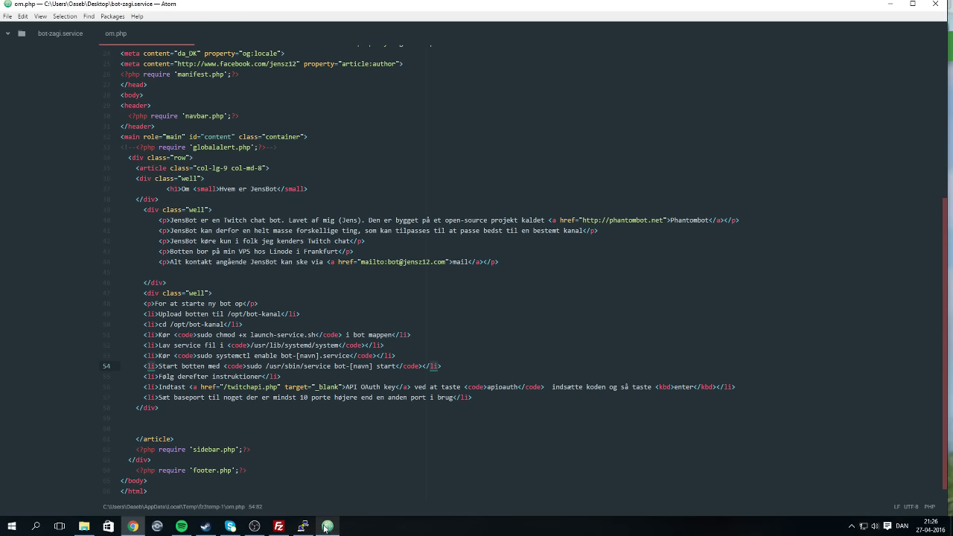
Open the JensBot home page with its Brugere channel table via the navbar B logo.
click(77, 37)
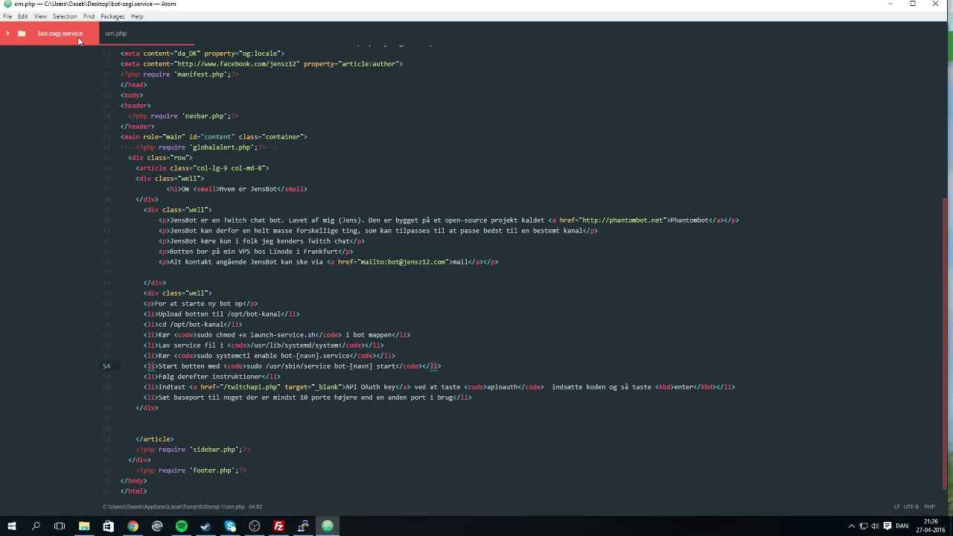
click(278, 526)
click(328, 527)
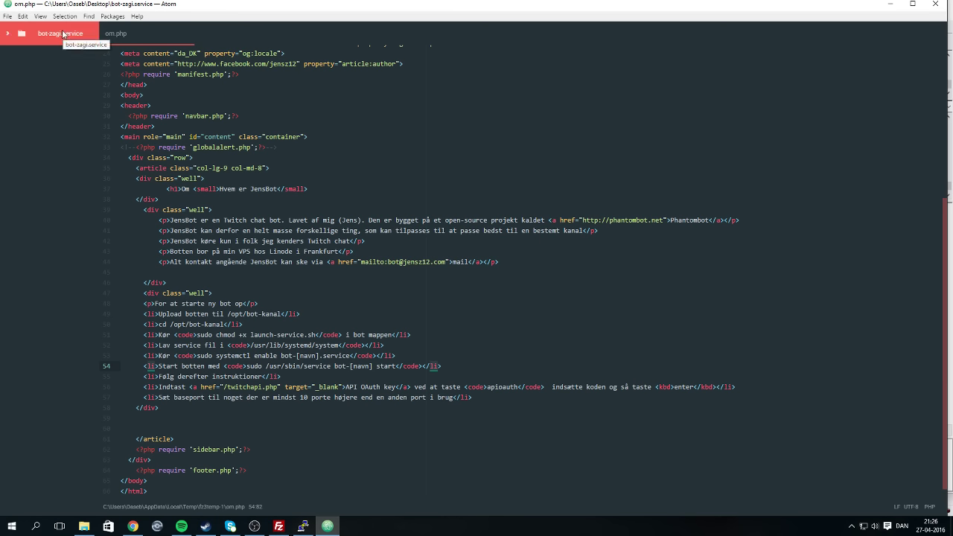
click(281, 529)
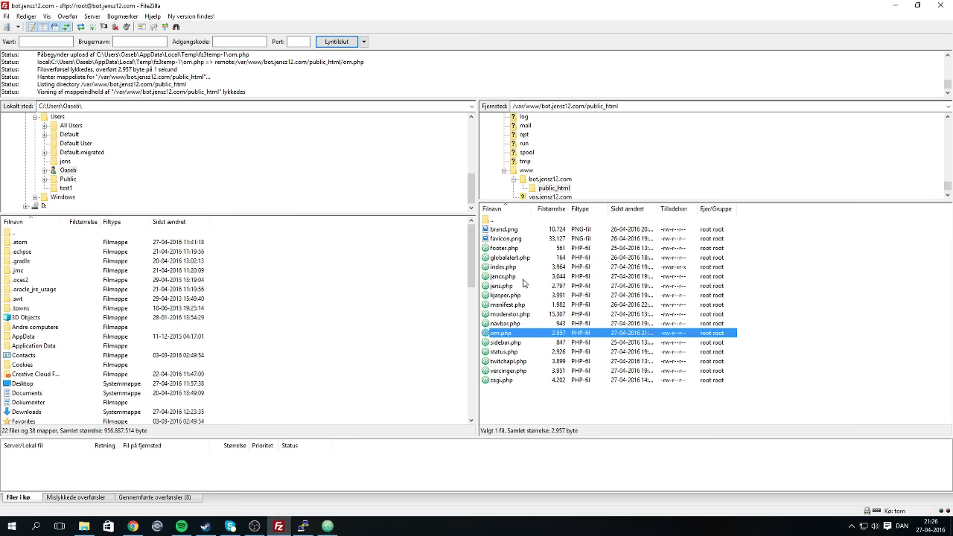
click(517, 399)
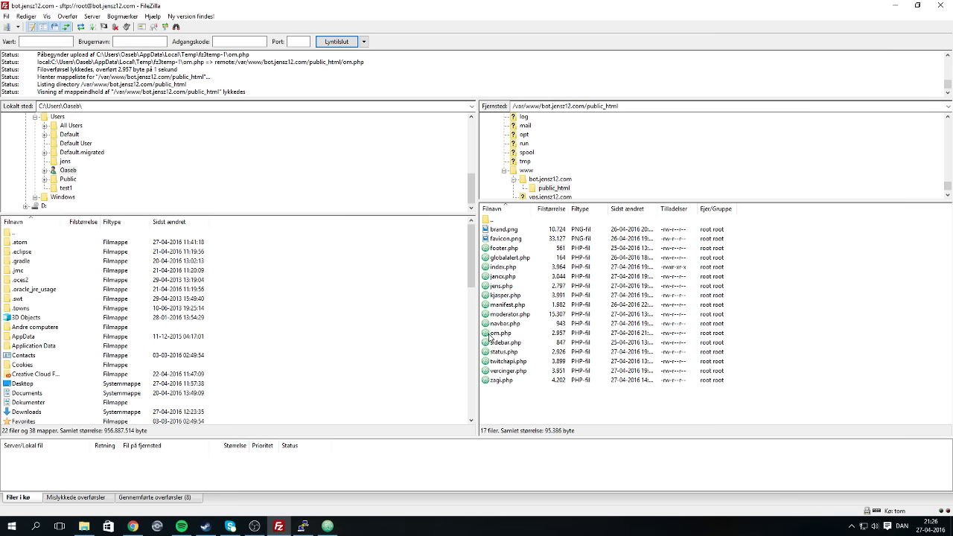
click(133, 526)
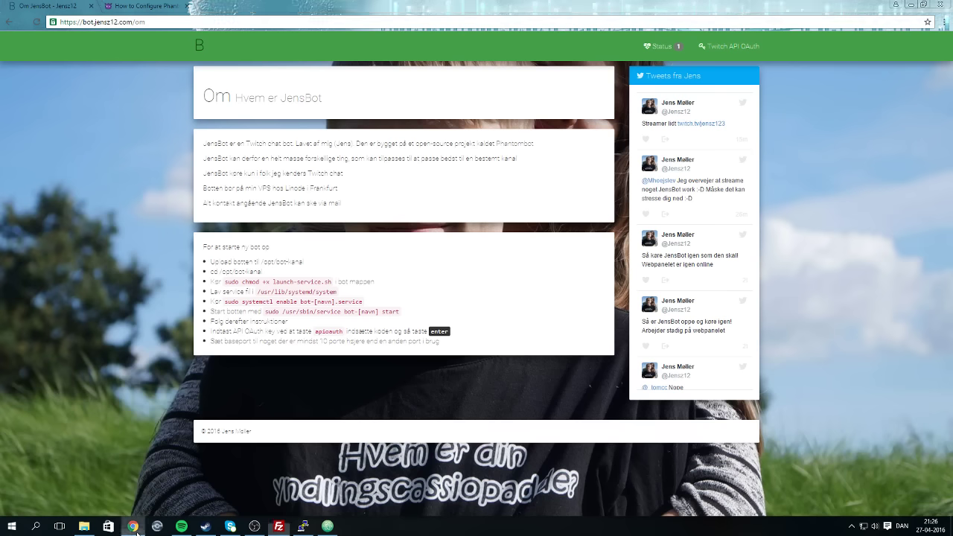
click(201, 45)
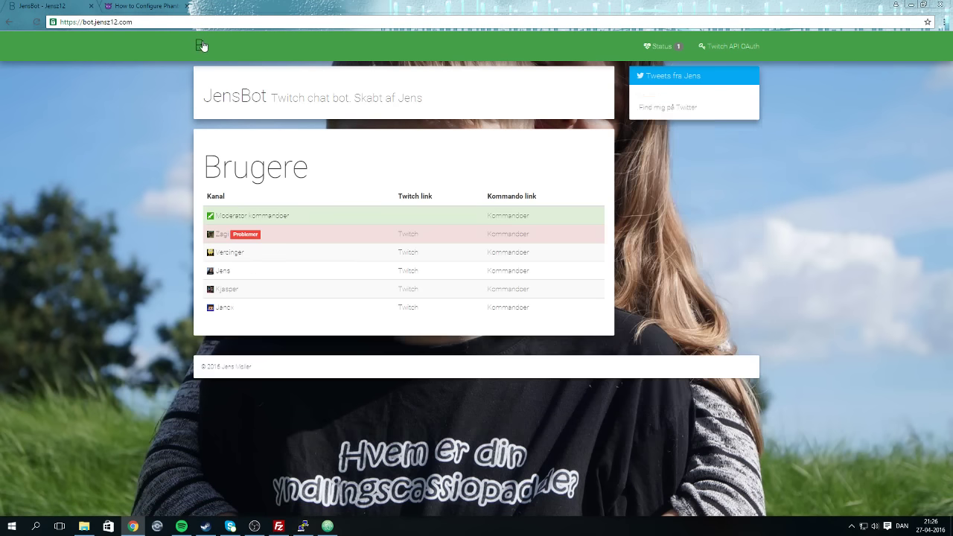
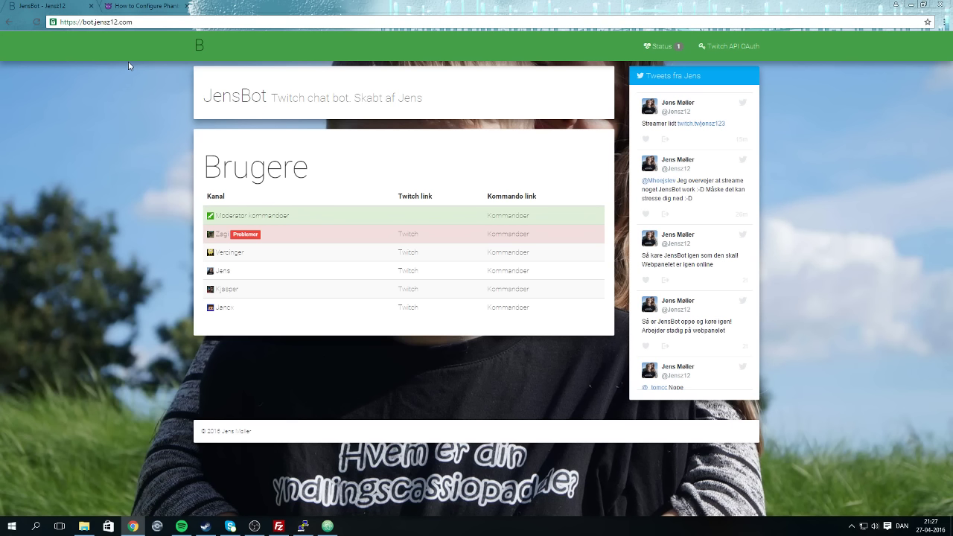
Search Google for 'spore terrascore' and open the SporeWiki Terraforming article.
click(206, 5)
text(terra score sp)
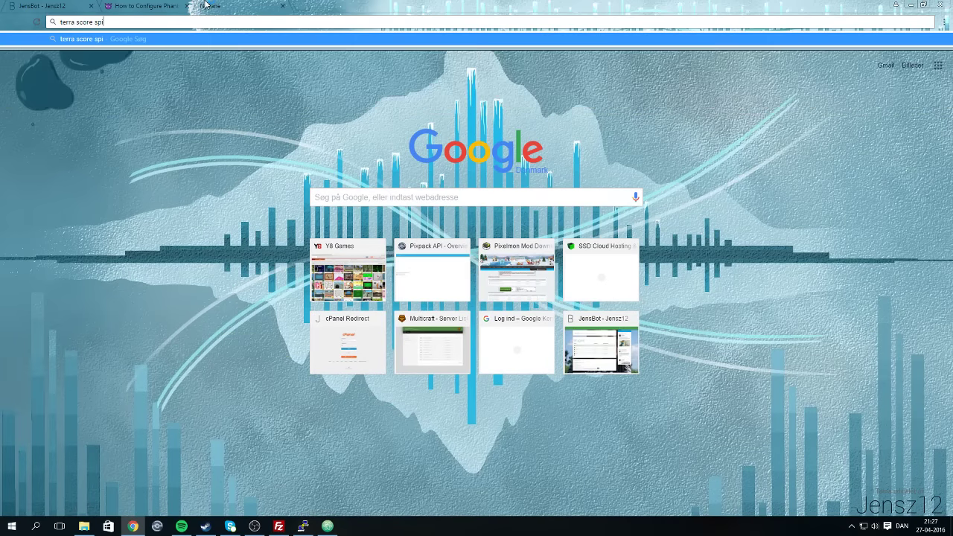
key(Down)
key(Return)
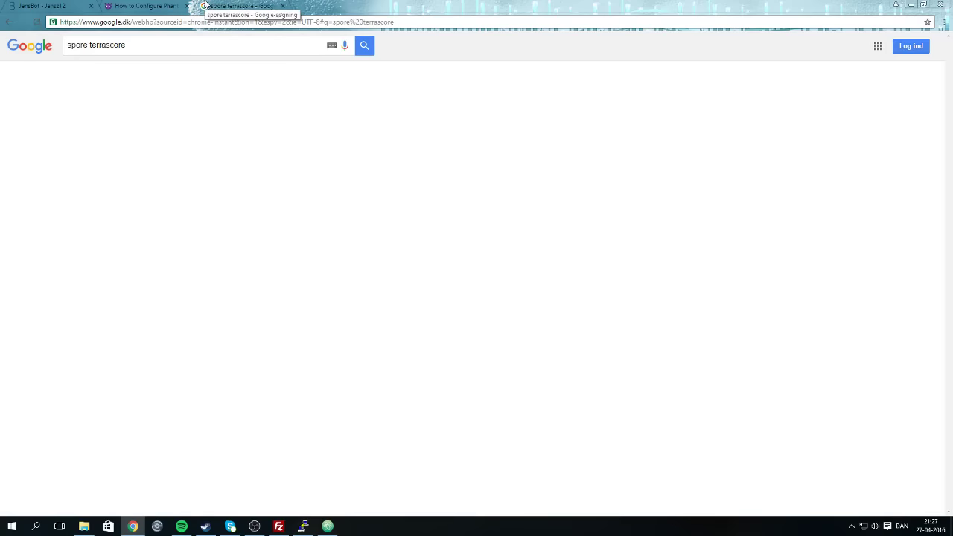
click(146, 227)
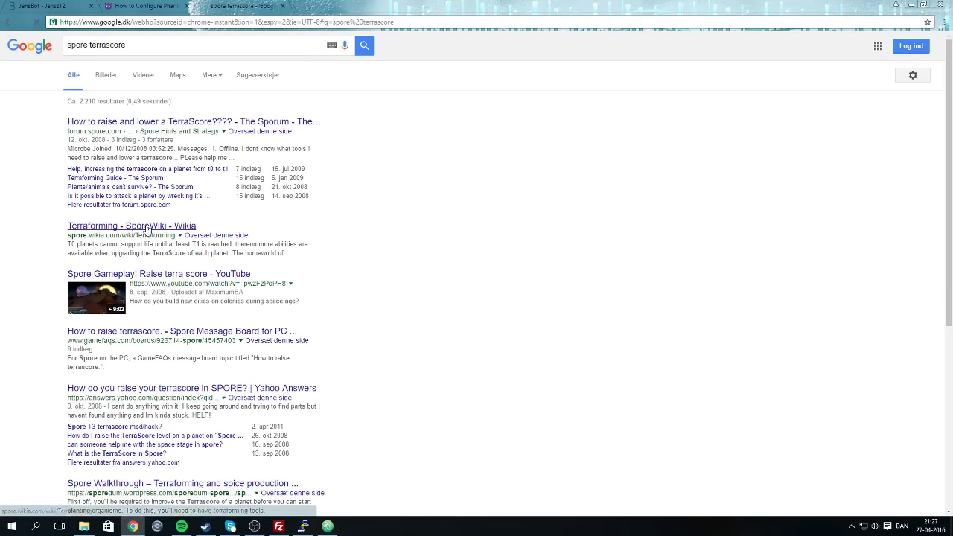
scroll(292, 347, down, 5)
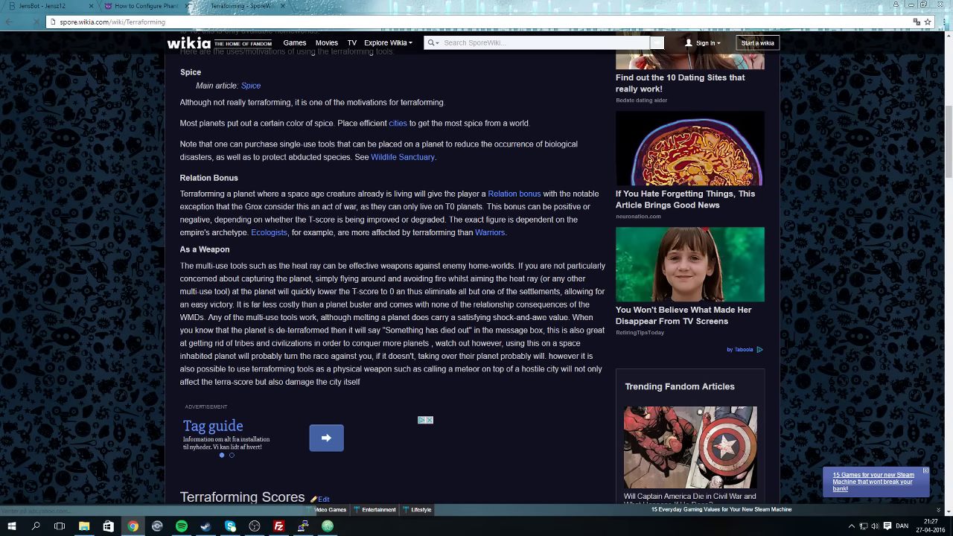
Open Chrome's Clear browsing data options from the advanced settings.
click(38, 6)
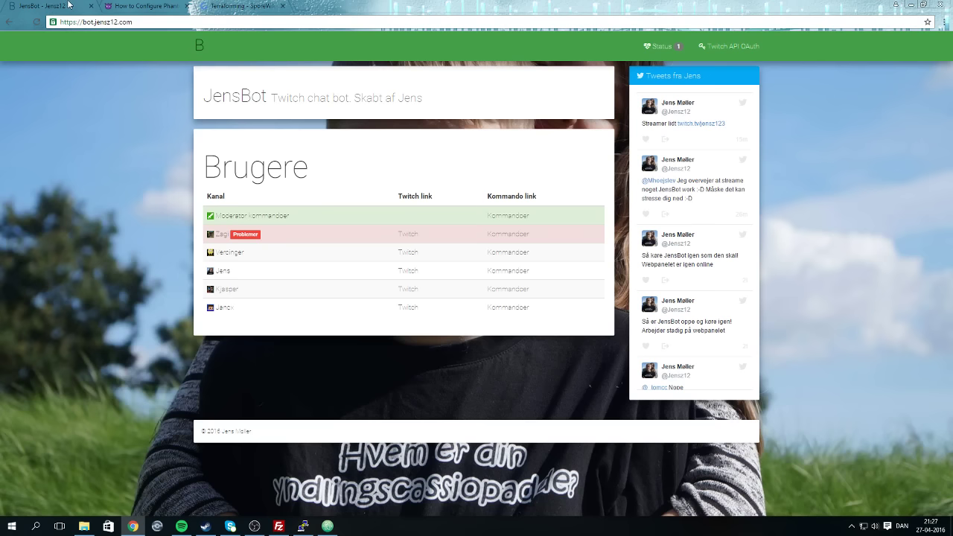
click(943, 22)
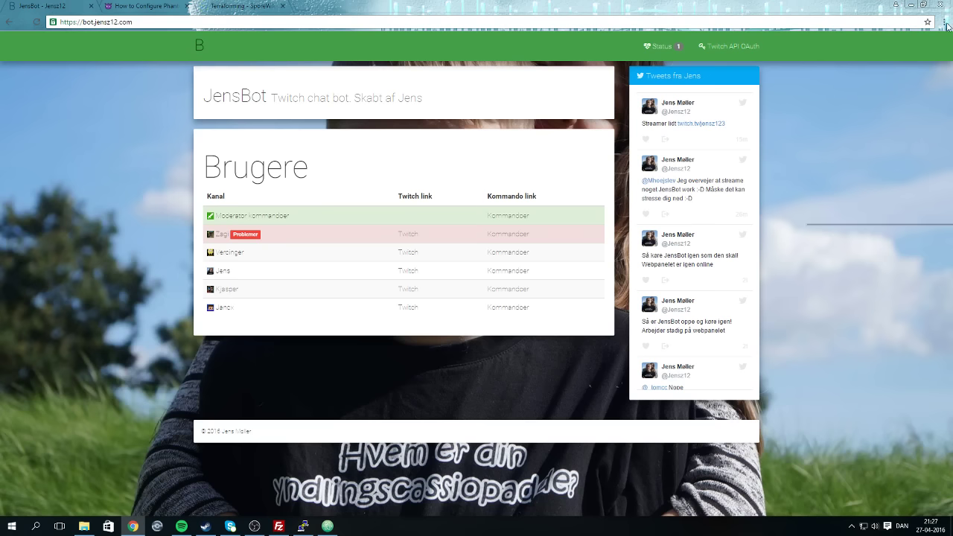
click(867, 190)
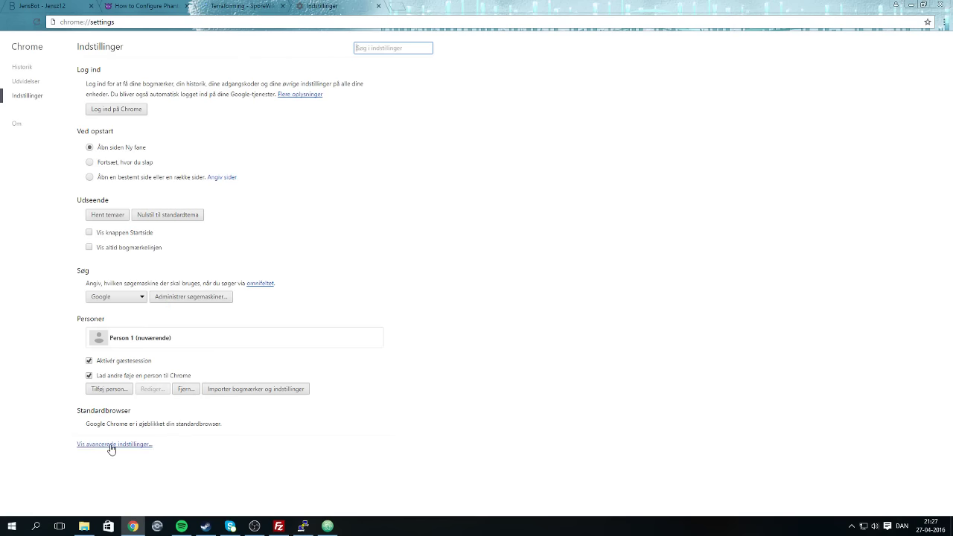
click(111, 444)
click(184, 456)
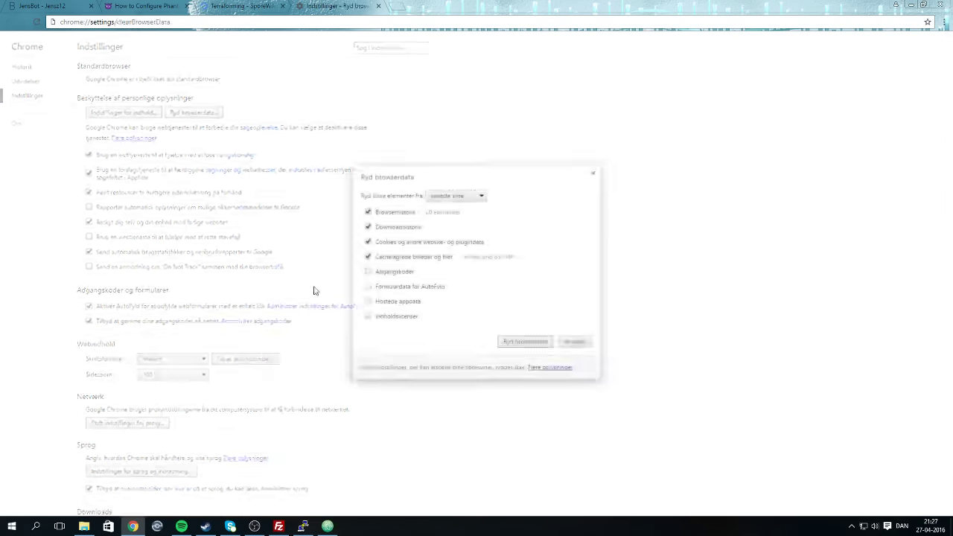
Clear all-time browsing data, including autofill, hosted app data and licences, but keep saved passwords.
click(393, 274)
click(397, 289)
click(396, 303)
click(396, 318)
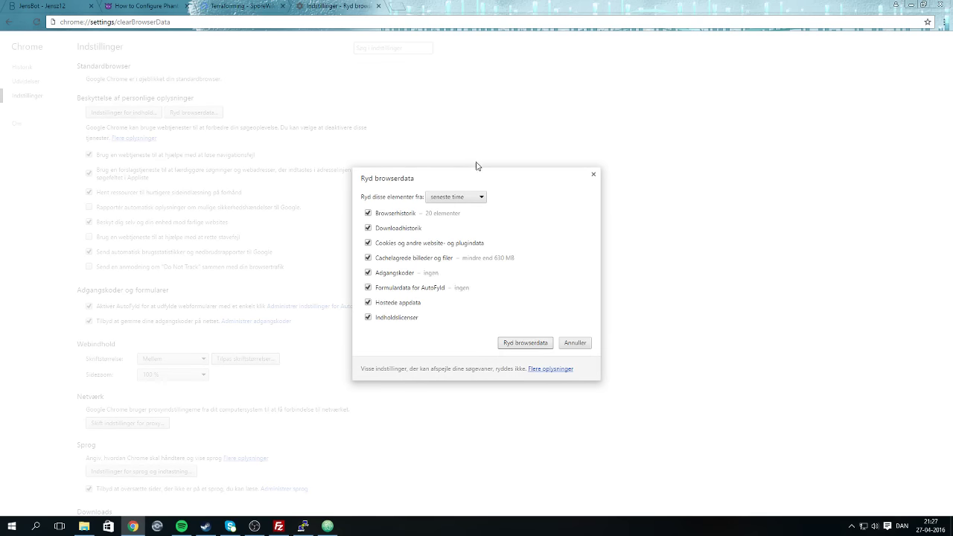
click(456, 199)
click(457, 242)
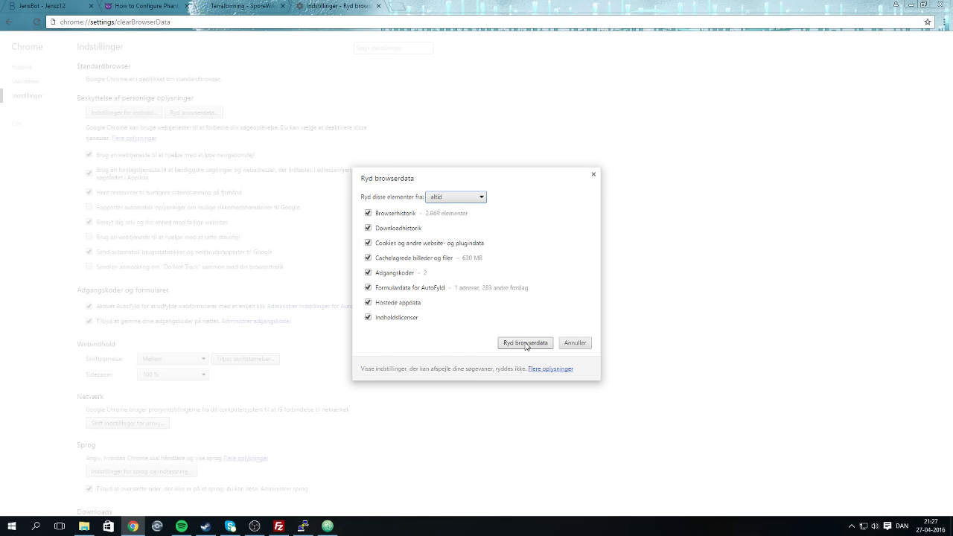
click(373, 272)
click(521, 344)
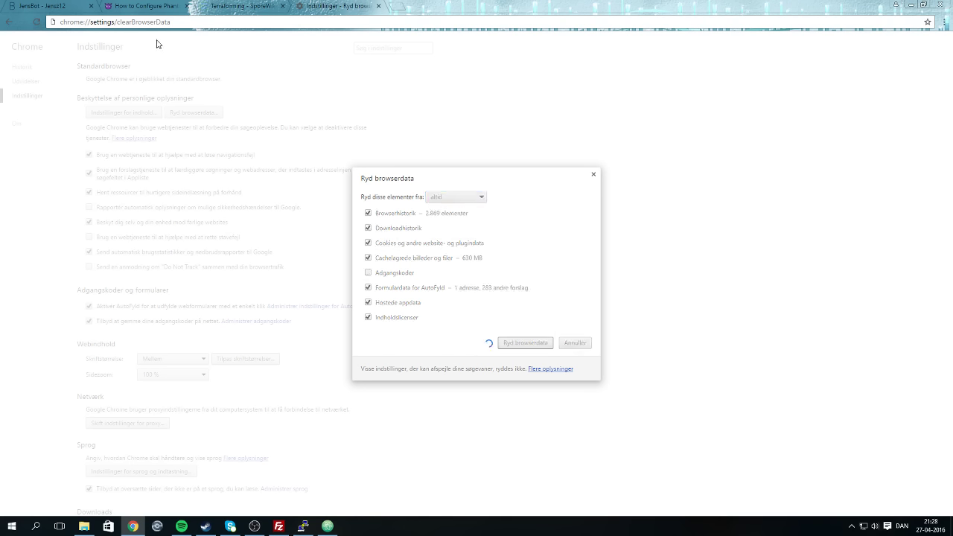
click(222, 5)
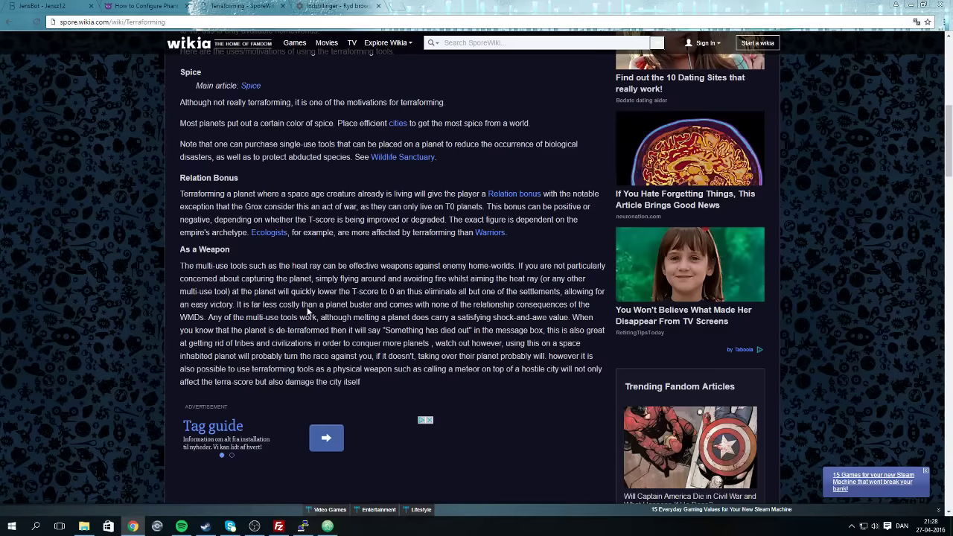
Scroll the Terraforming article down to the T-Score tiers for T0, T1 and T2 planets.
scroll(305, 306, down, 2)
scroll(299, 311, down, 3)
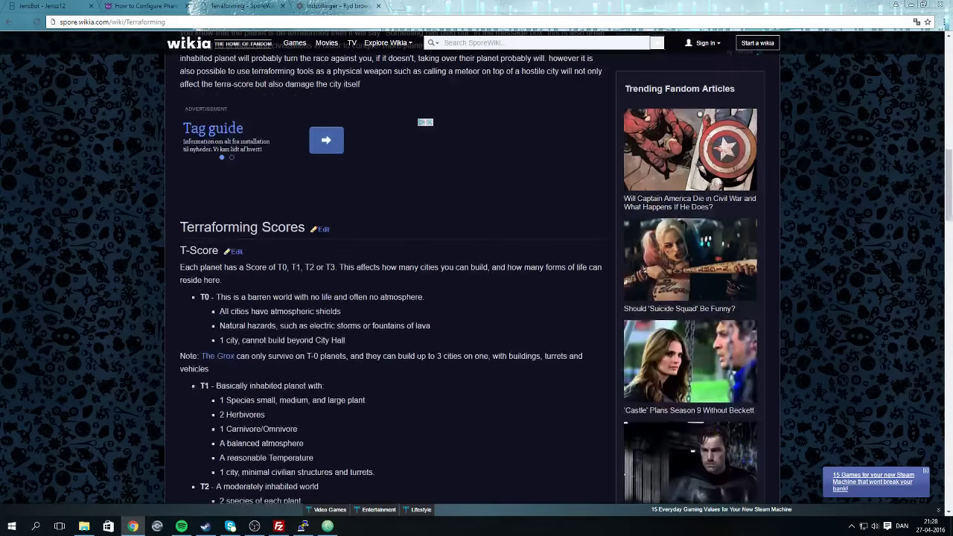
scroll(238, 303, down, 1)
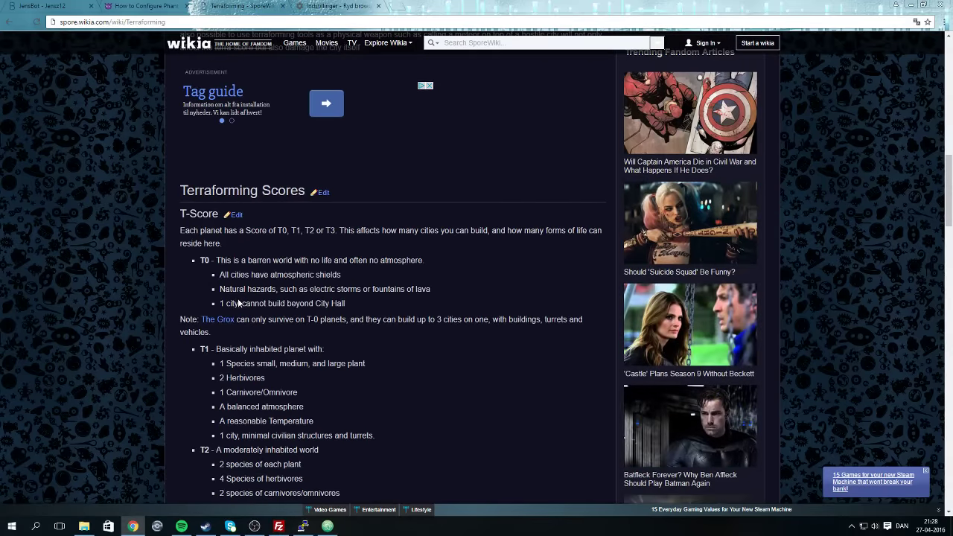
scroll(238, 303, down, 1)
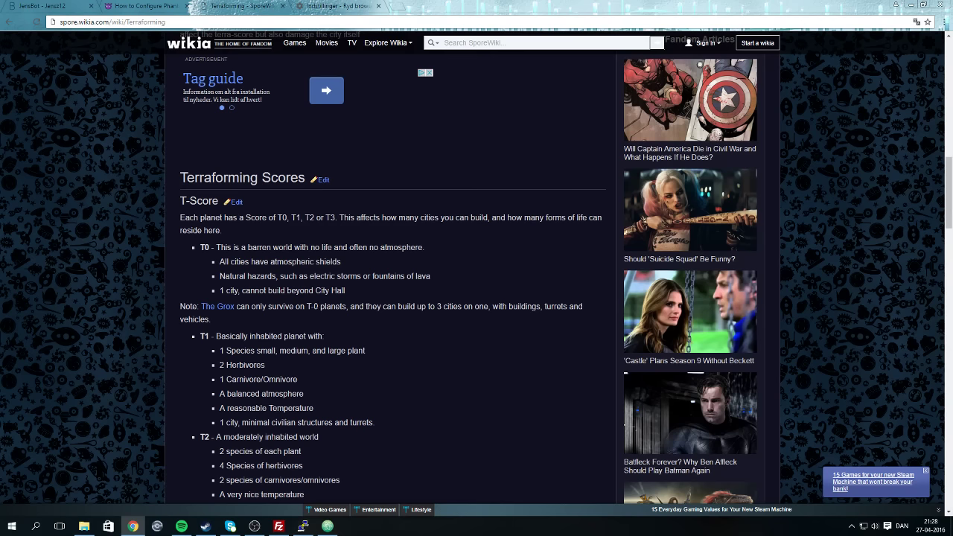
Close the clear-data dialog and load bot.jensz12.com:2520/panel in a new tab.
click(335, 6)
key(Escape)
click(237, 5)
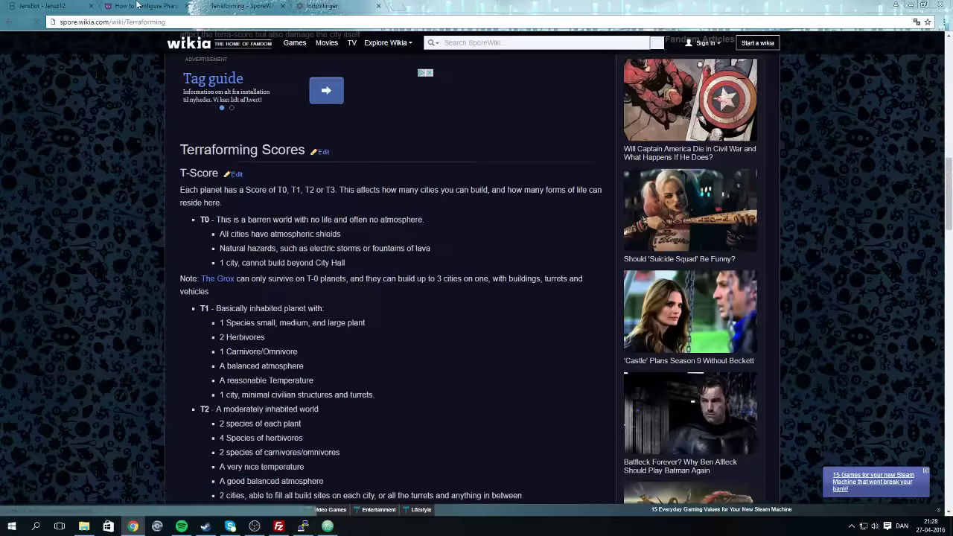
click(137, 5)
click(399, 7)
text(bo)
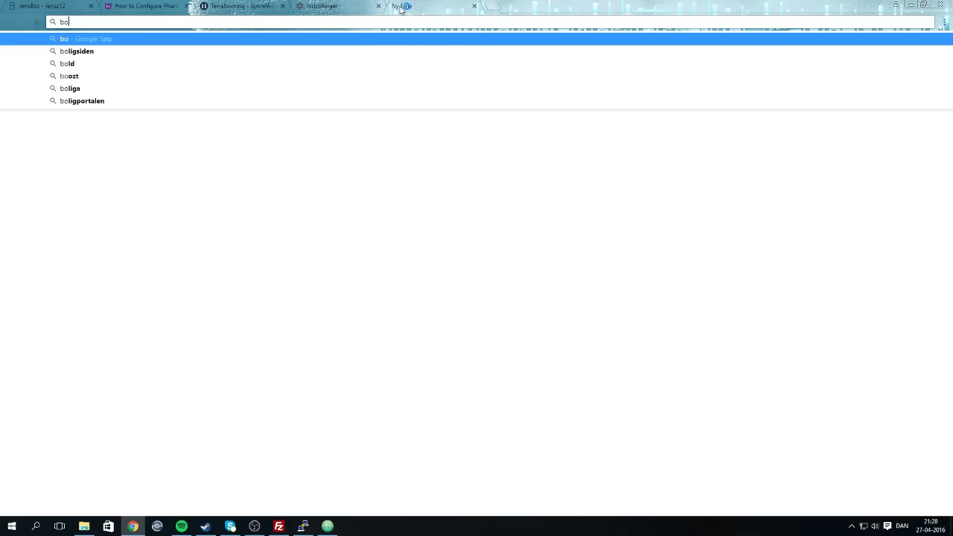
text(t)
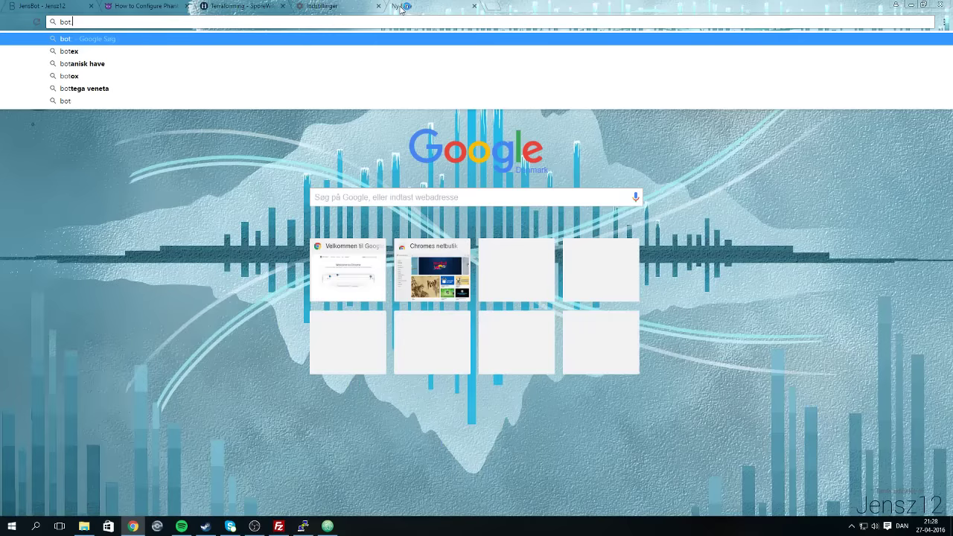
text(.jensz12.)
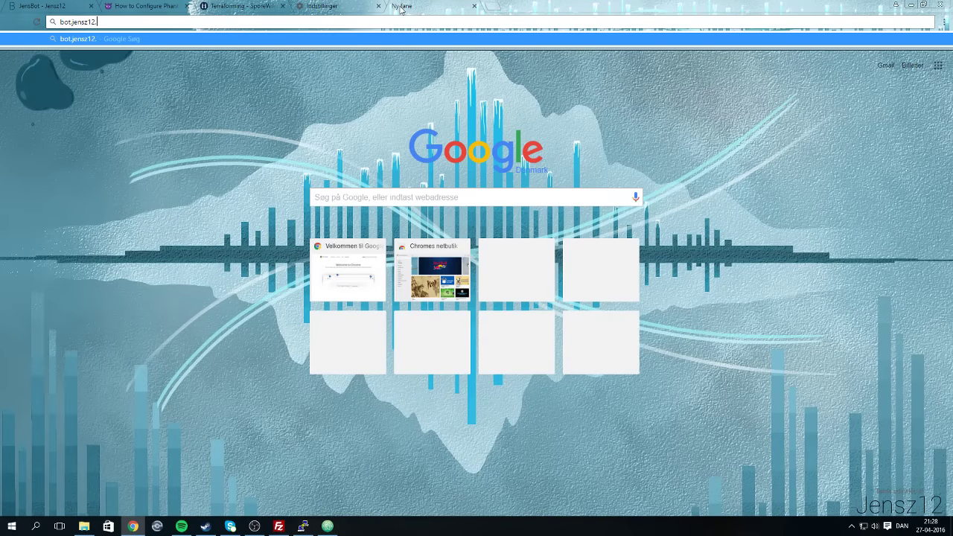
text(com)
text(:)
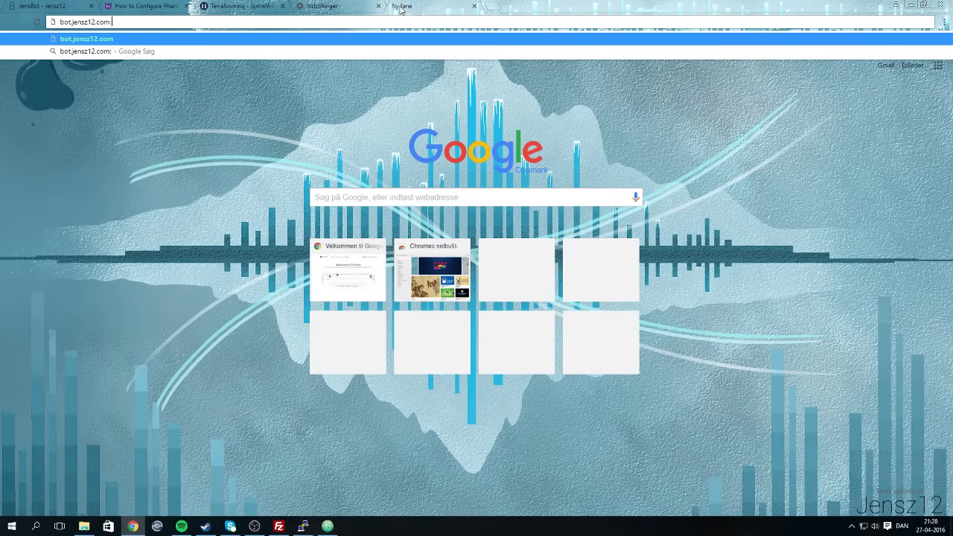
text(2520/panel)
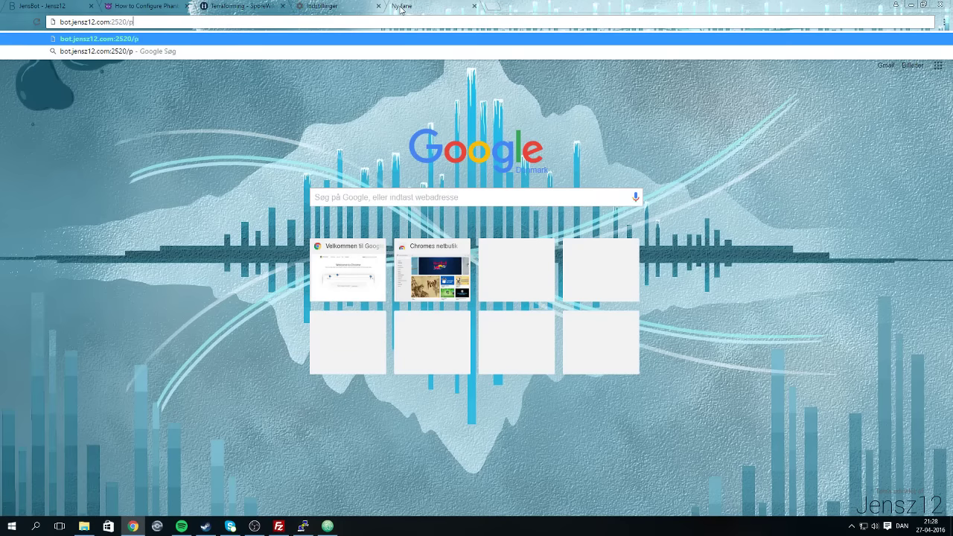
key(Return)
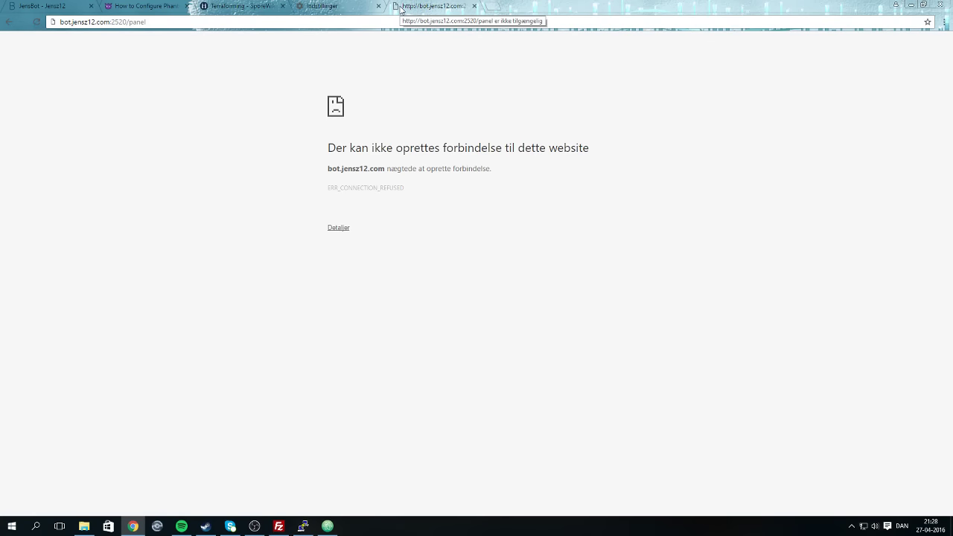
Correct the port to 25020 and reload the panel, reaching its login prompt.
click(123, 21)
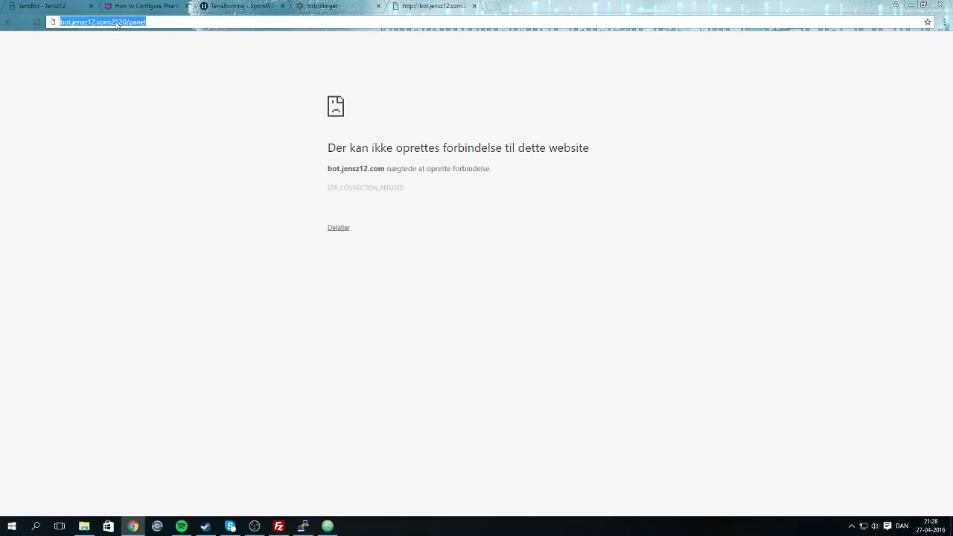
double_click(120, 23)
key(Left)
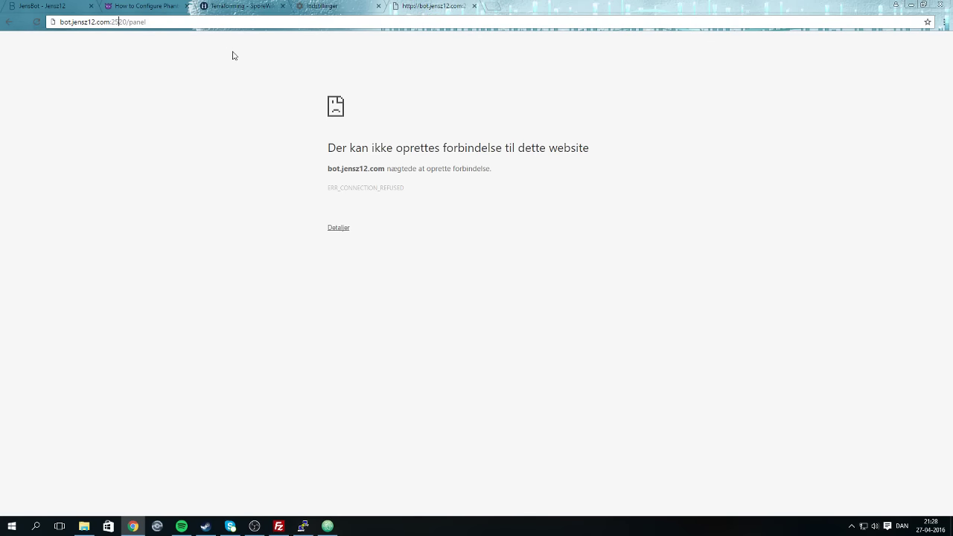
text(0)
key(Return)
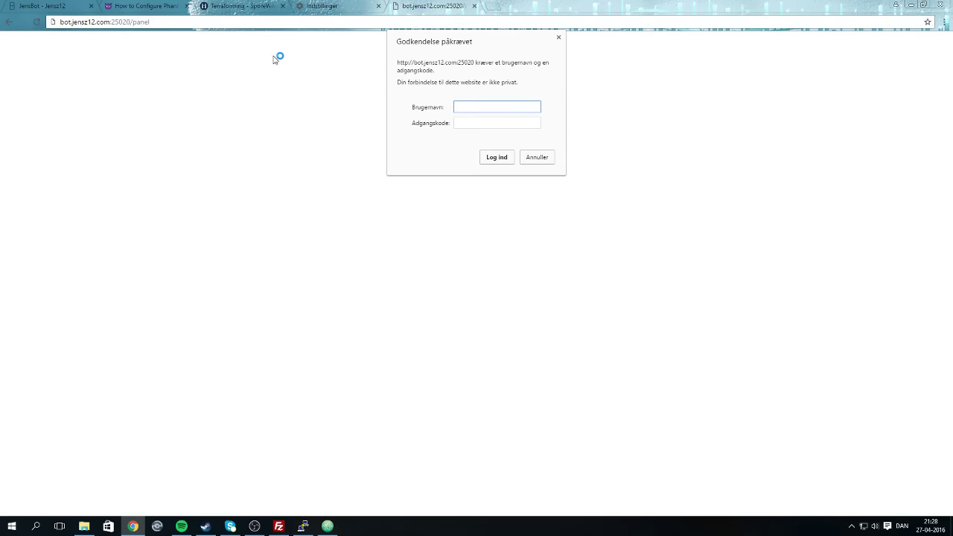
Sign in to the PhantomBot panel with the username and password.
key(Tab)
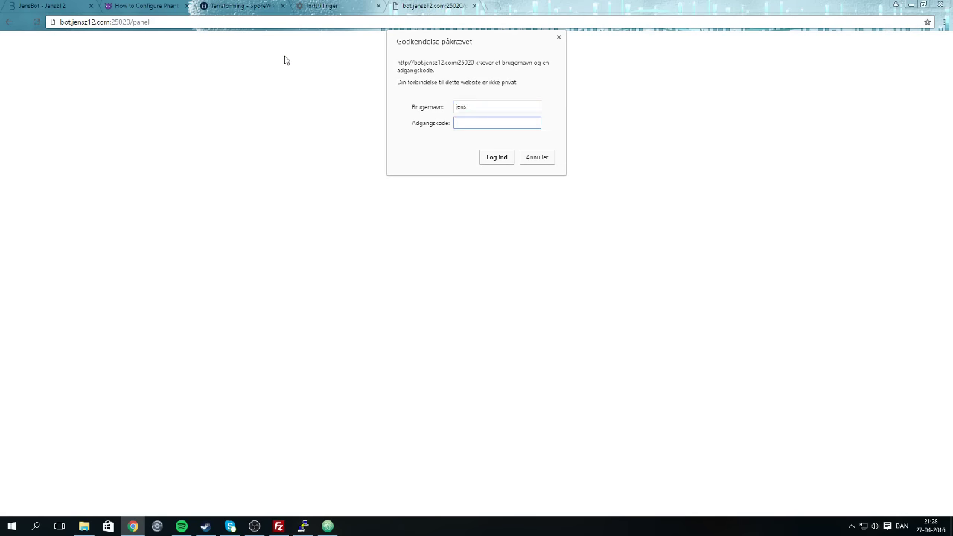
key(Return)
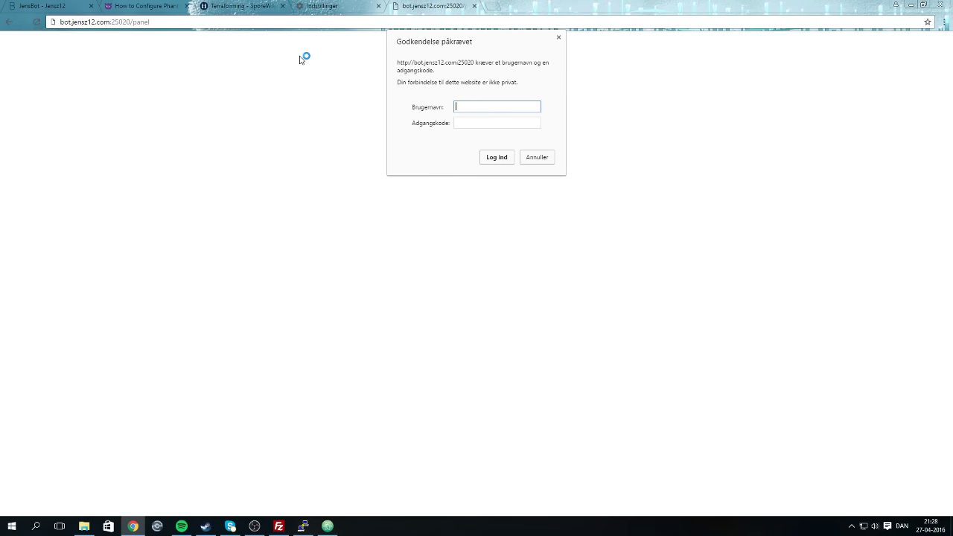
text(jens)
key(Tab)
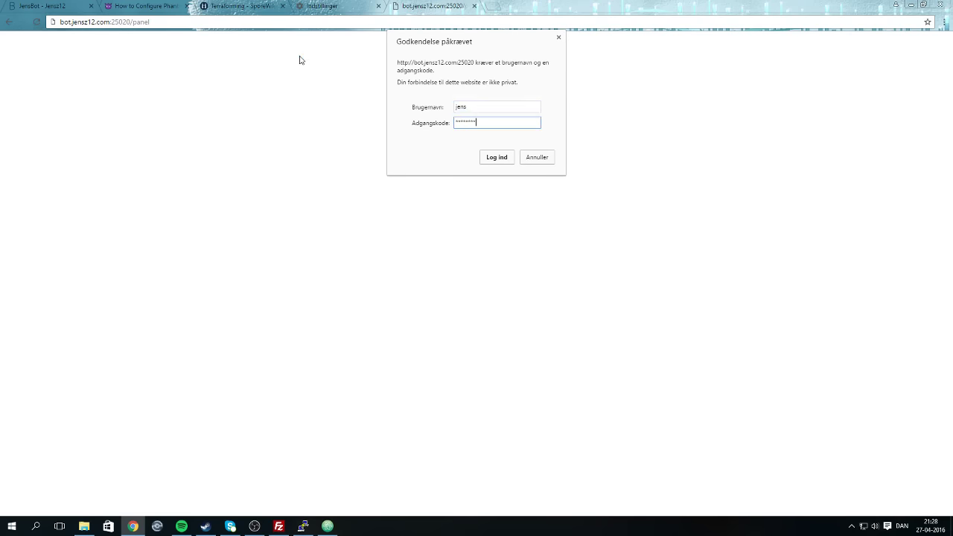
key(Return)
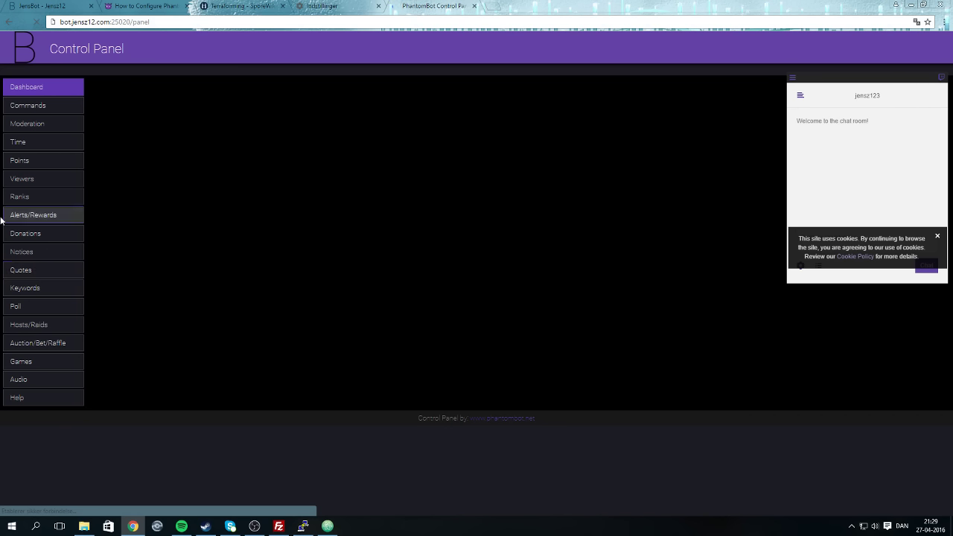
Look at the Commands section, return to the Dashboard and dismiss the cookie notice.
click(32, 106)
click(35, 94)
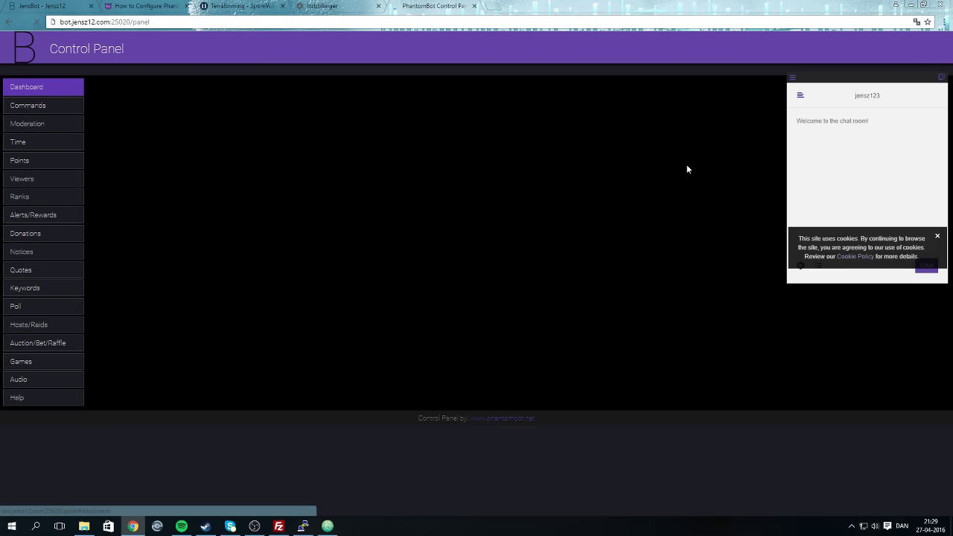
click(937, 238)
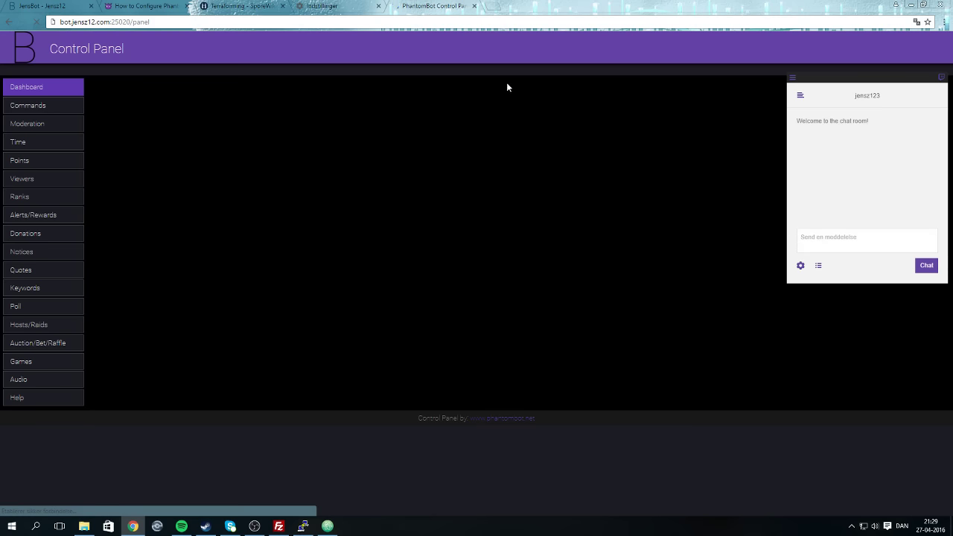
Scroll the Terraforming article and follow its link to the Empire (badge) page.
click(138, 6)
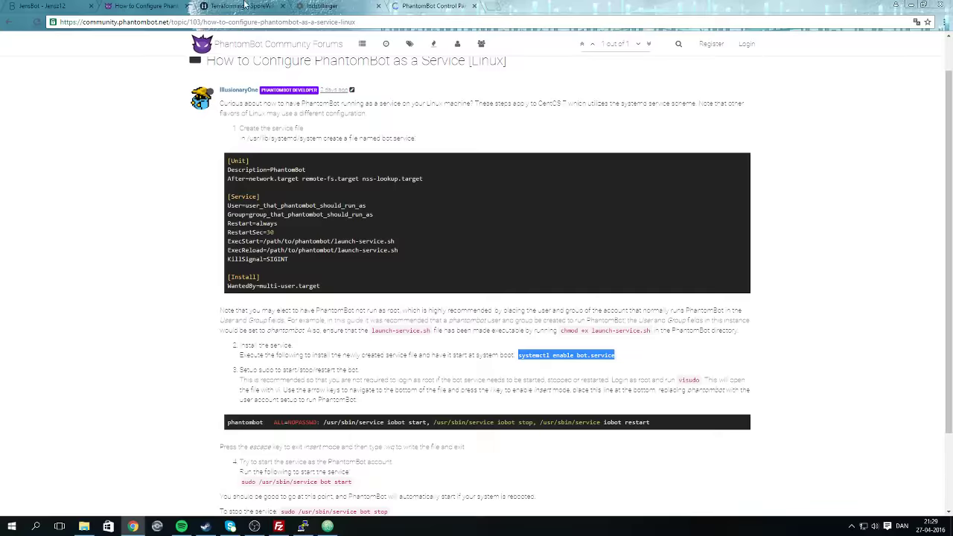
click(245, 6)
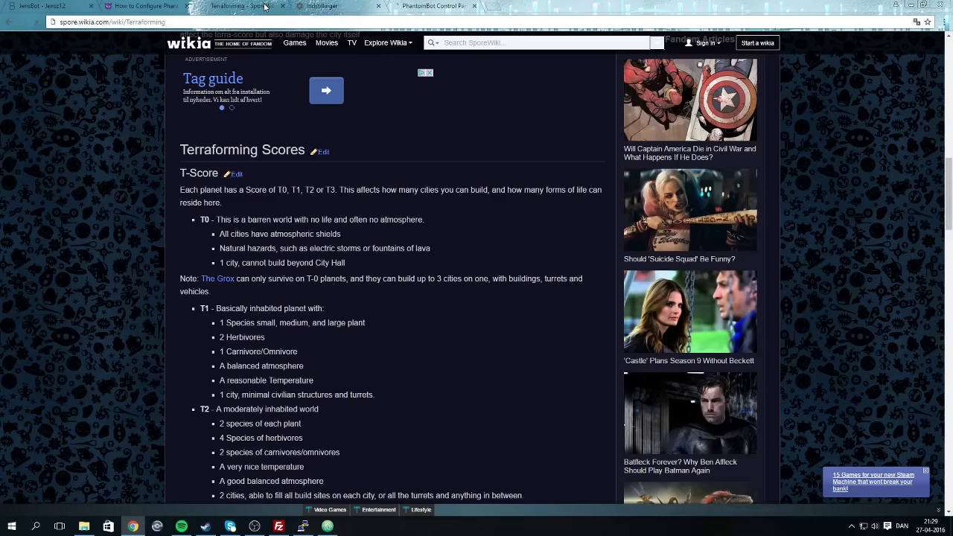
scroll(345, 272, down, 7)
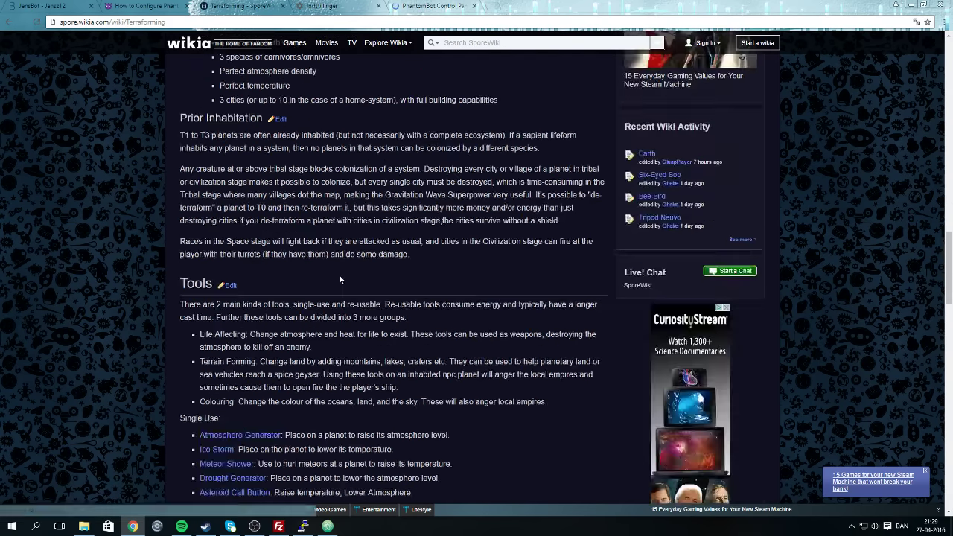
scroll(339, 279, up, 2)
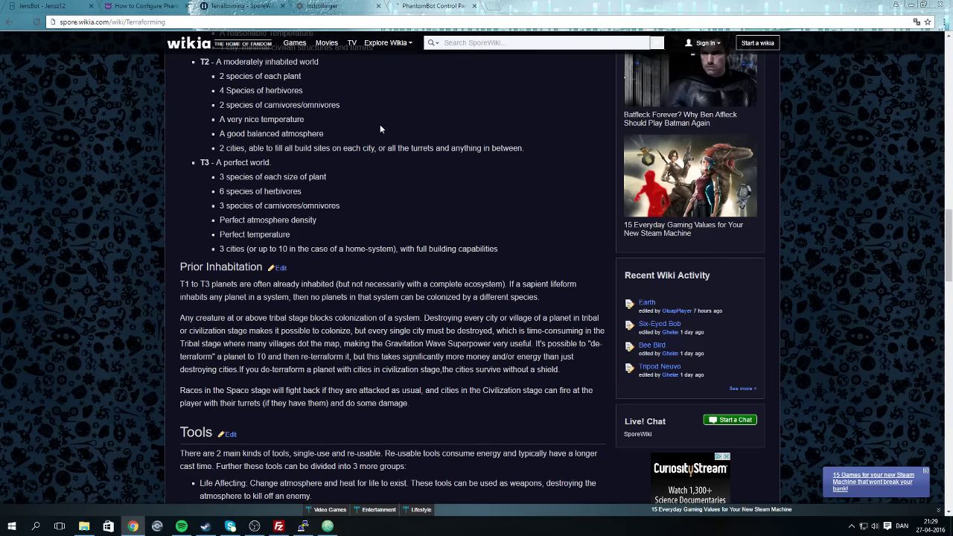
scroll(380, 129, down, 4)
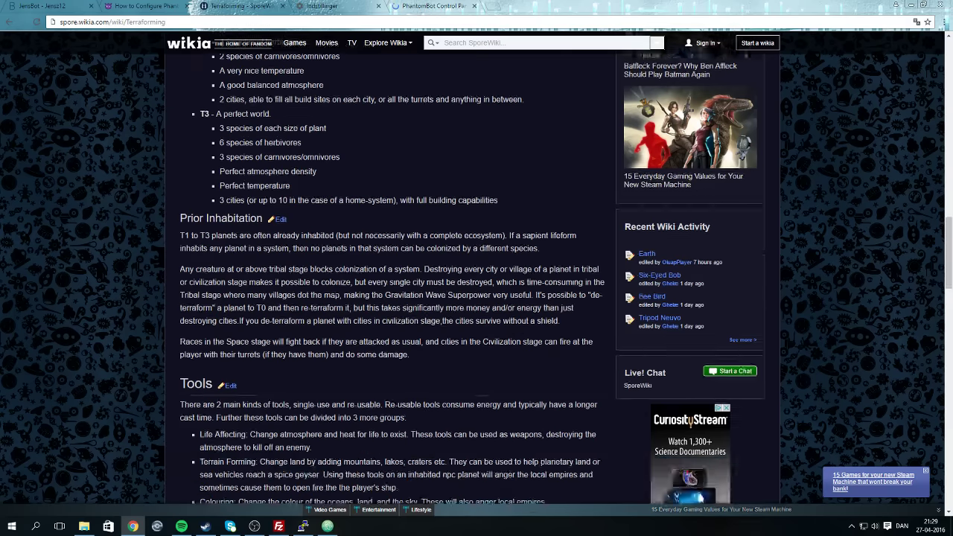
scroll(129, 334, down, 3)
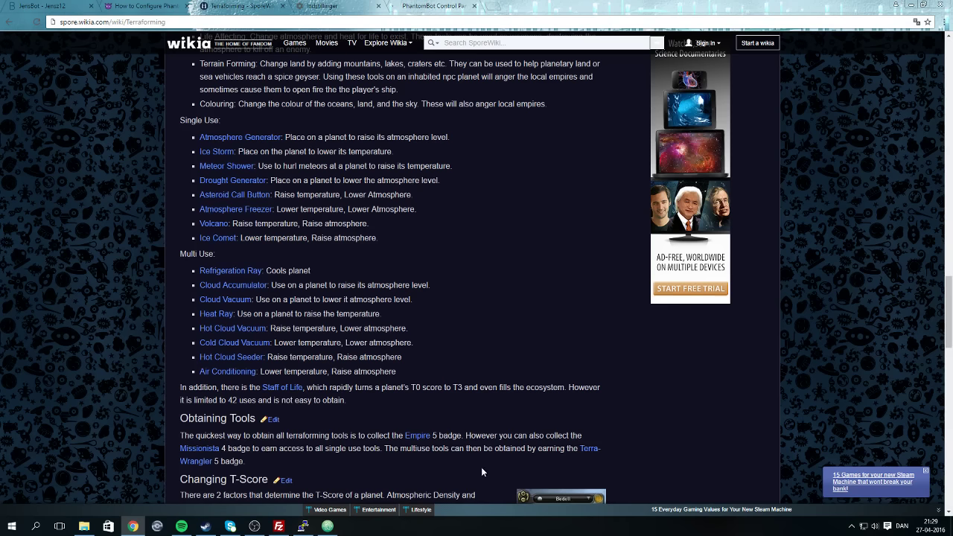
click(415, 436)
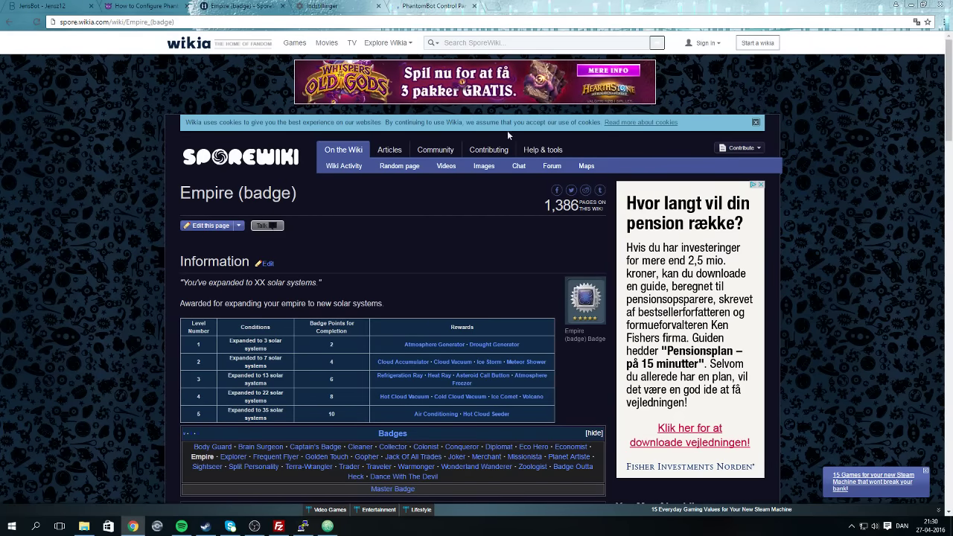
Check the Control Panel's WebSocket-disconnected chat sign-in form, then switch to om.php in Atom.
click(280, 7)
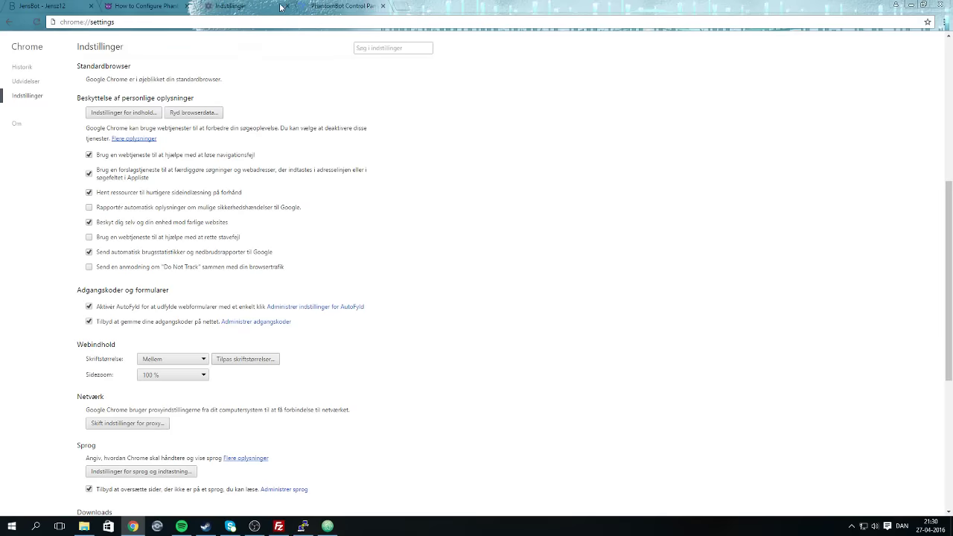
click(360, 5)
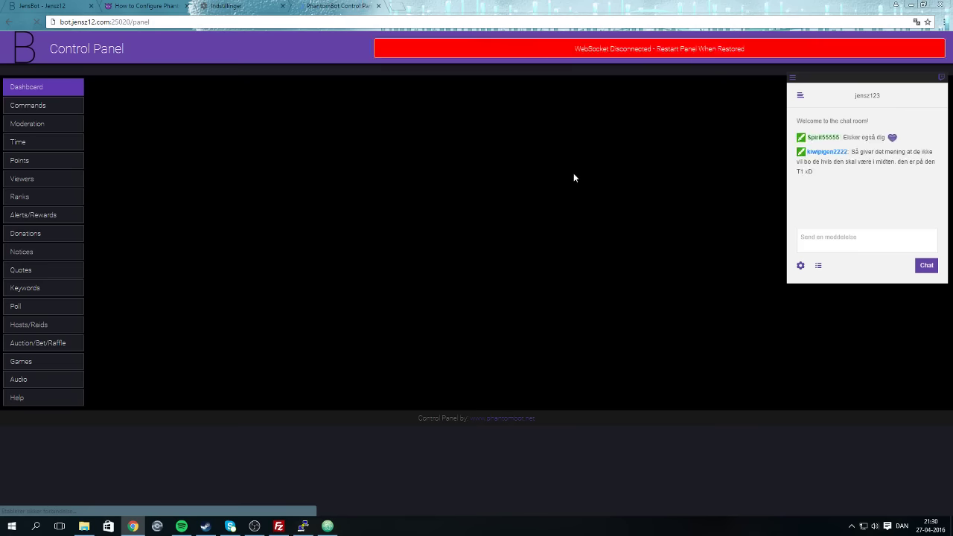
click(926, 266)
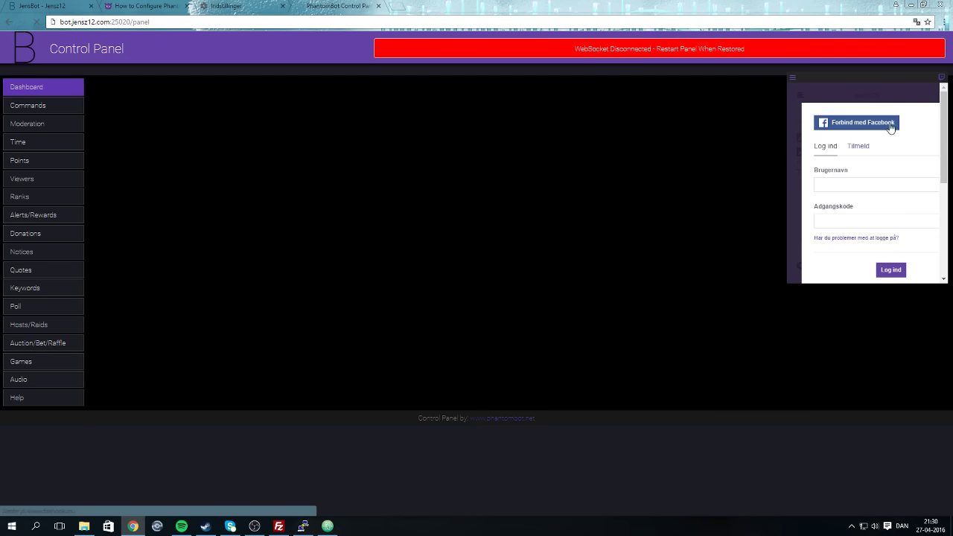
click(902, 95)
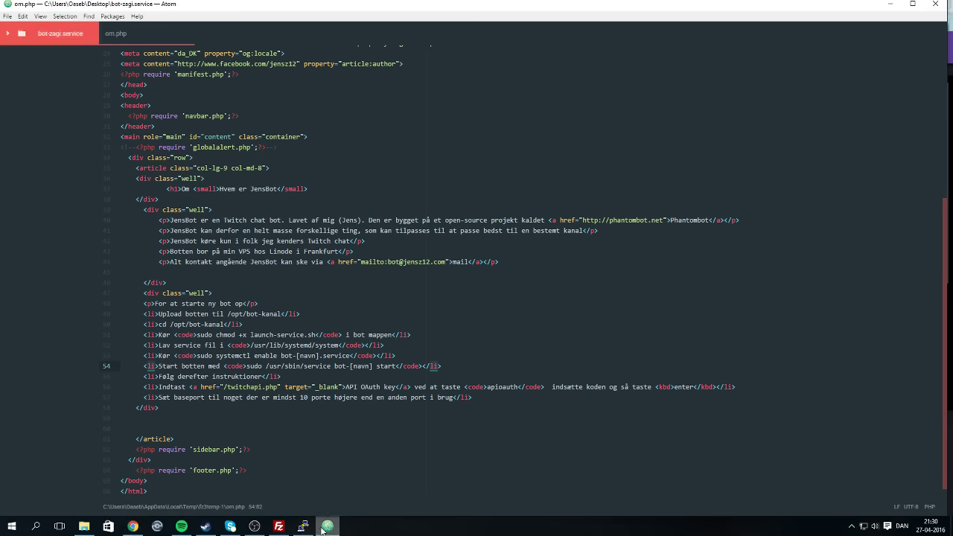
click(327, 526)
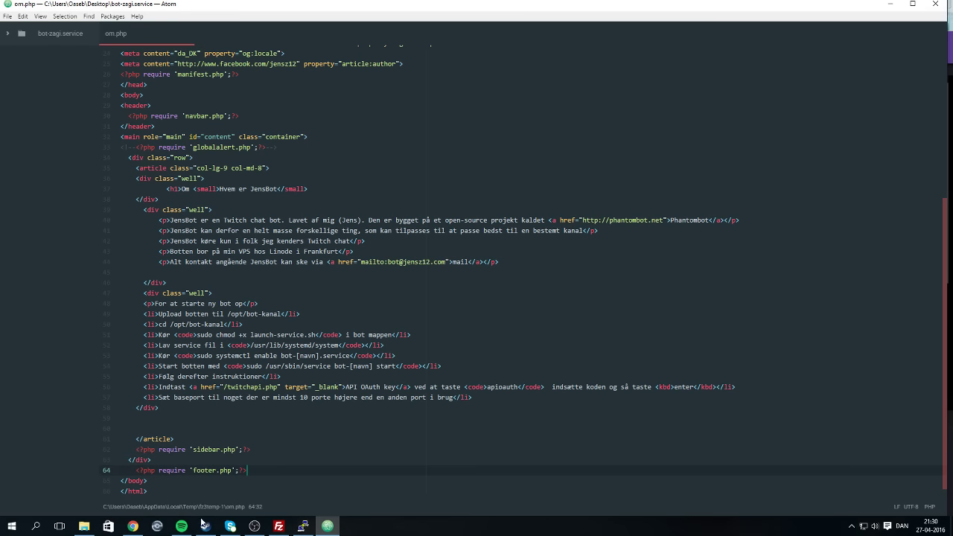
In FileZilla's remote pane, browse from public_html up to /opt/bot-test/web/panel.
click(132, 526)
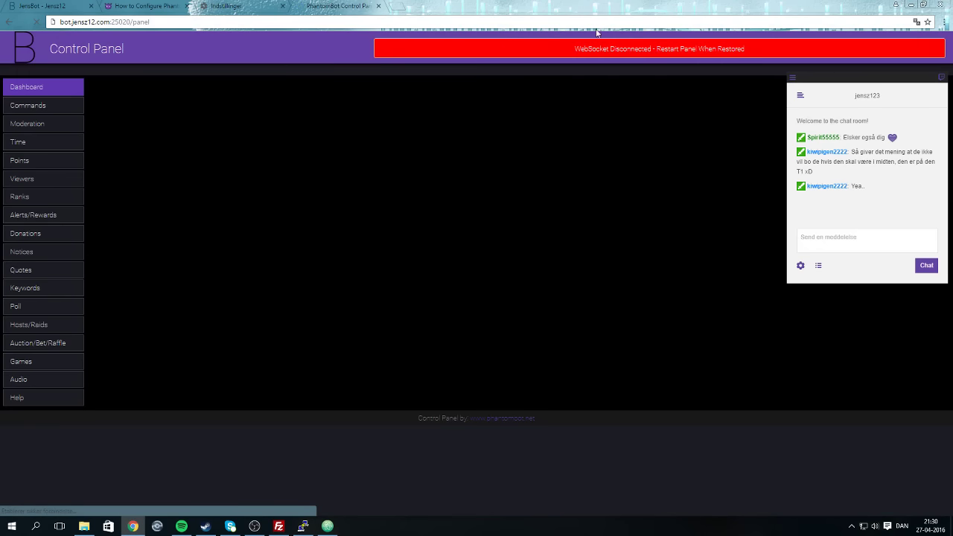
click(302, 523)
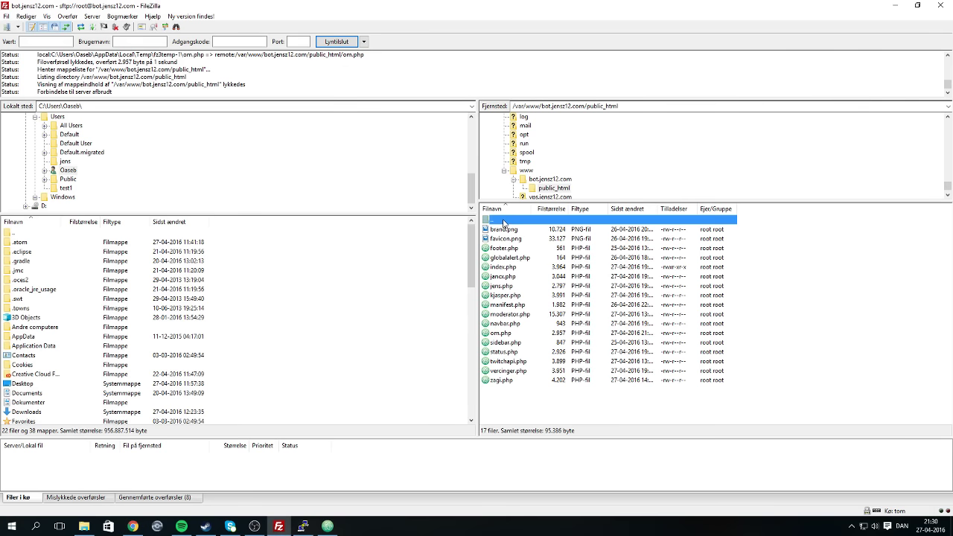
double_click(505, 221)
double_click(505, 221)
double_click(504, 221)
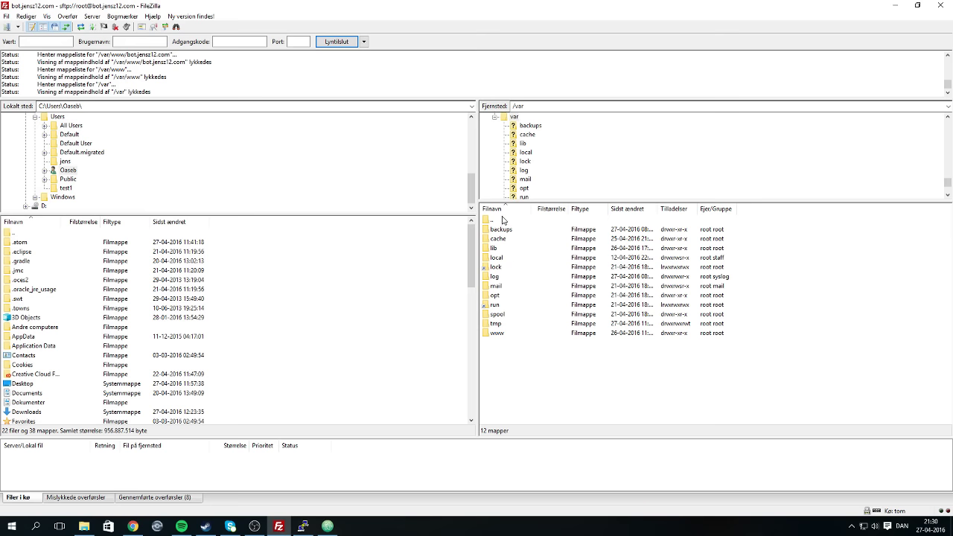
double_click(504, 221)
double_click(497, 315)
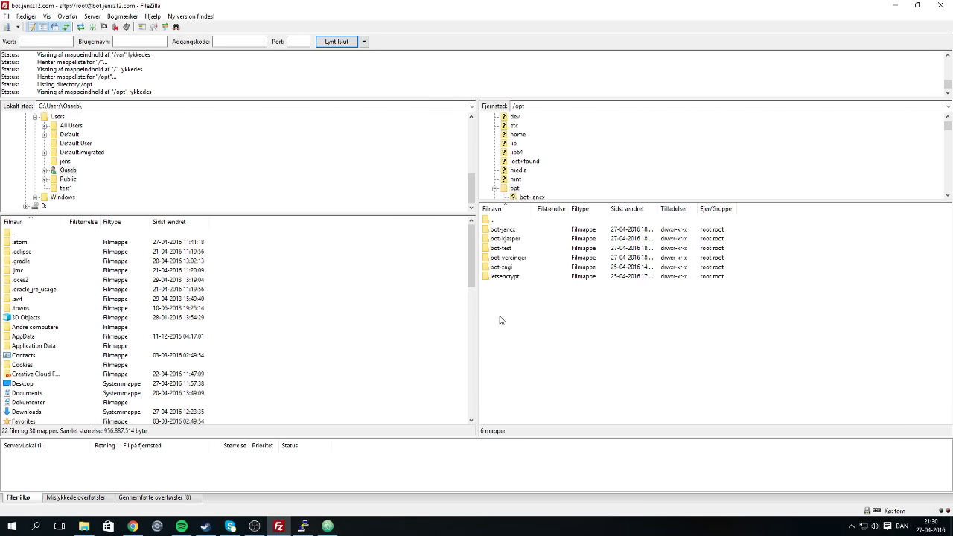
click(507, 257)
double_click(500, 248)
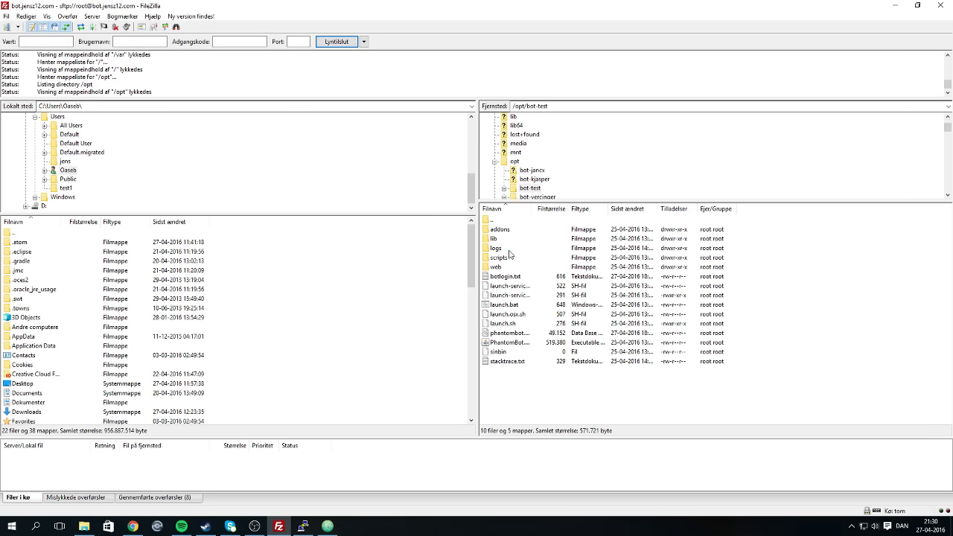
click(492, 268)
double_click(493, 267)
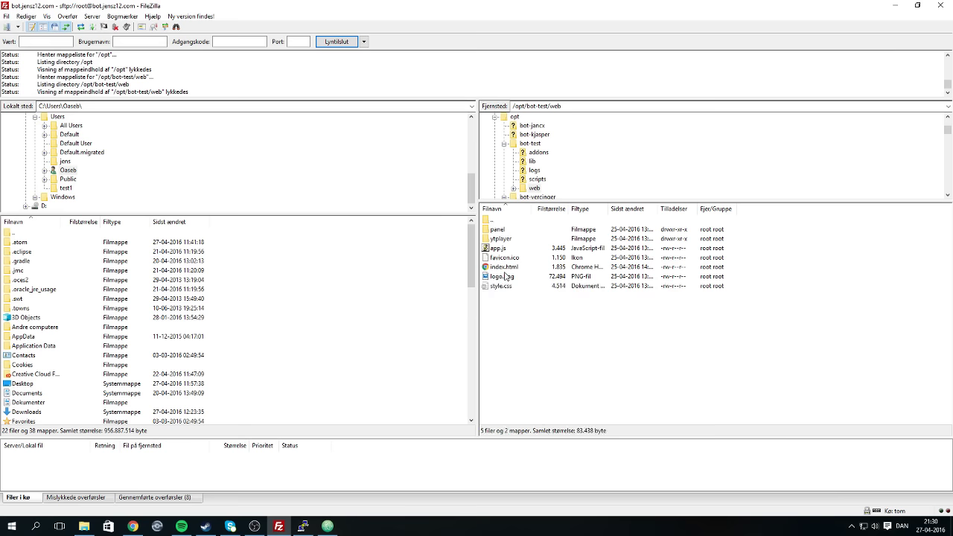
double_click(508, 230)
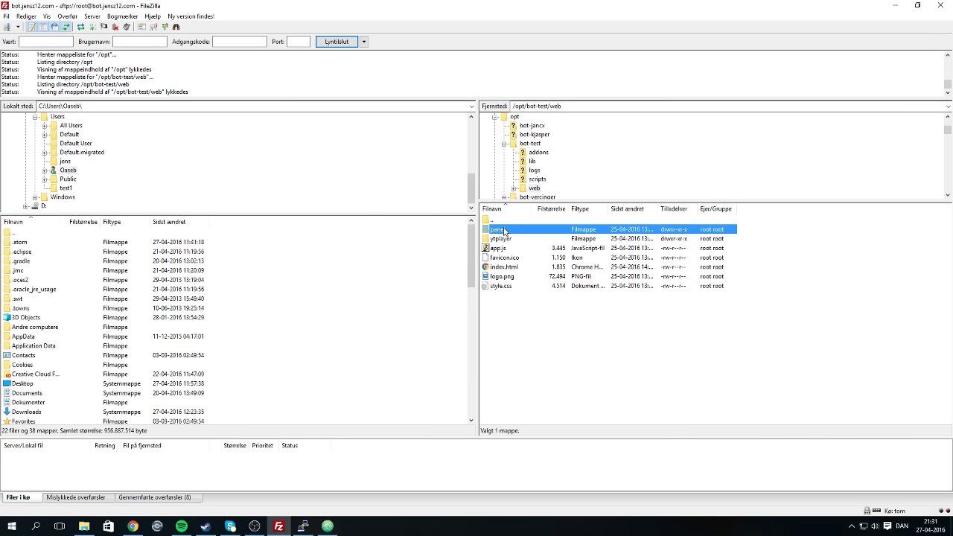
Open the panel's index.html with Vis/Rediger, close the Chrome tab, and return to FileZilla.
scroll(510, 292, down, 2)
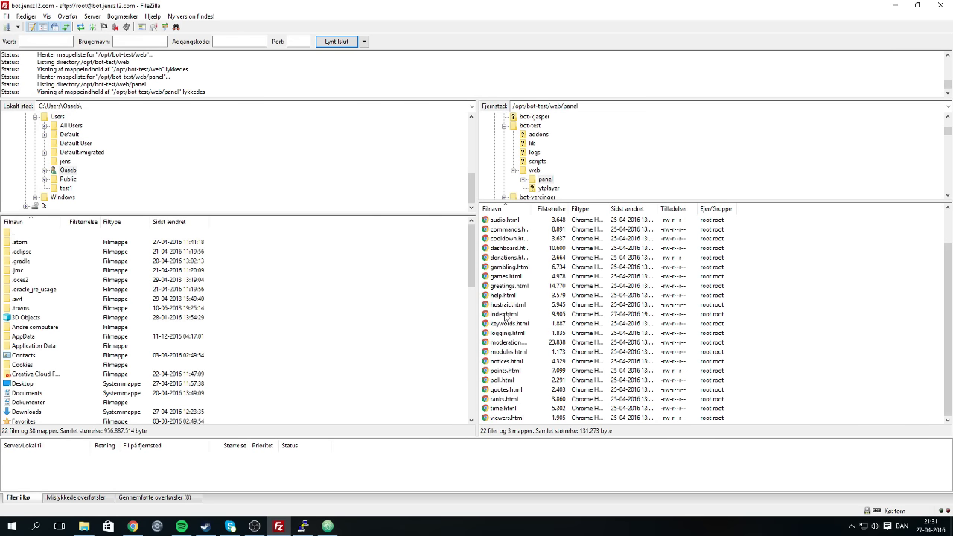
right_click(505, 315)
click(573, 341)
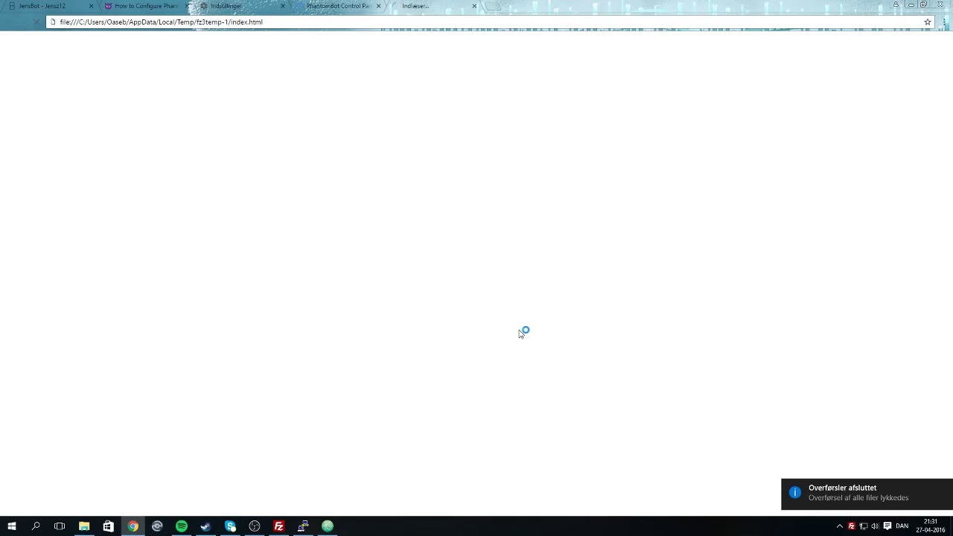
click(474, 6)
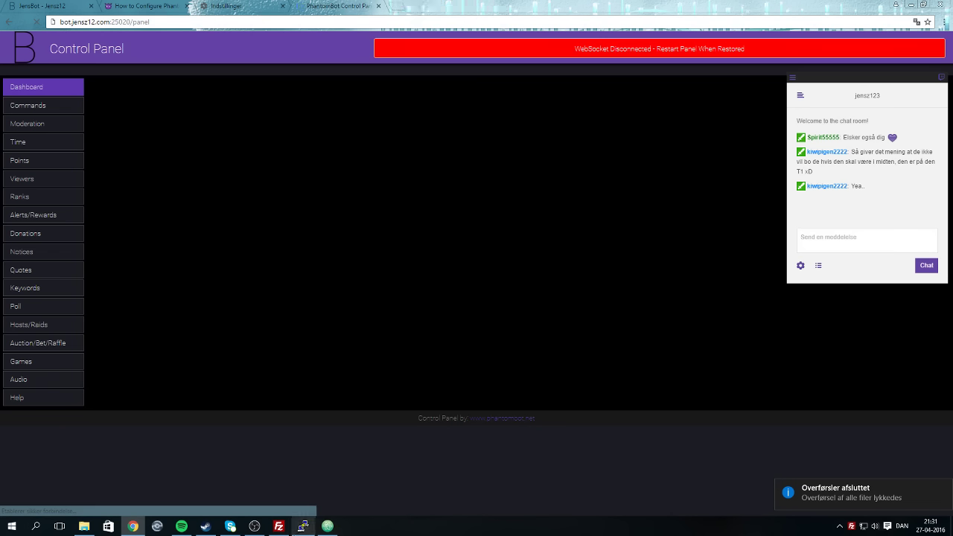
click(304, 526)
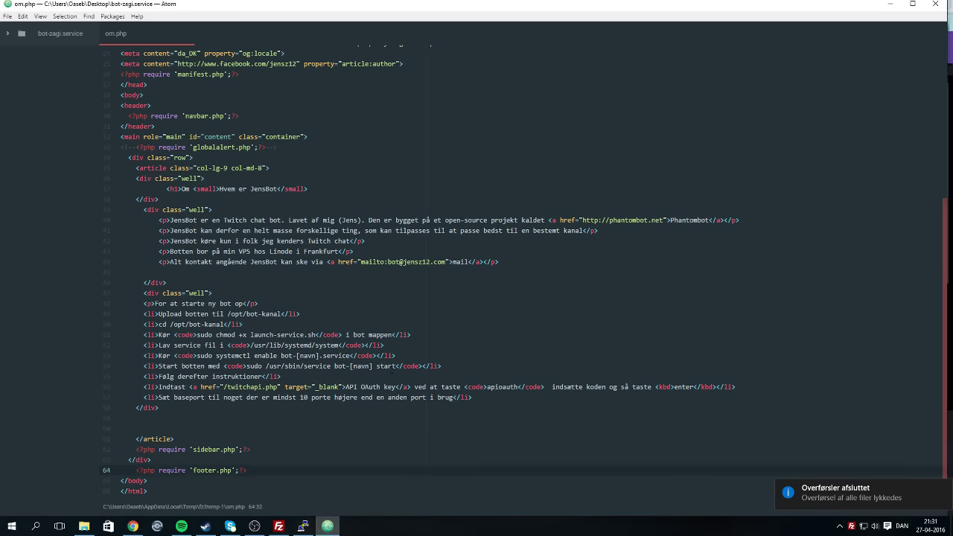
click(305, 526)
click(325, 526)
click(279, 527)
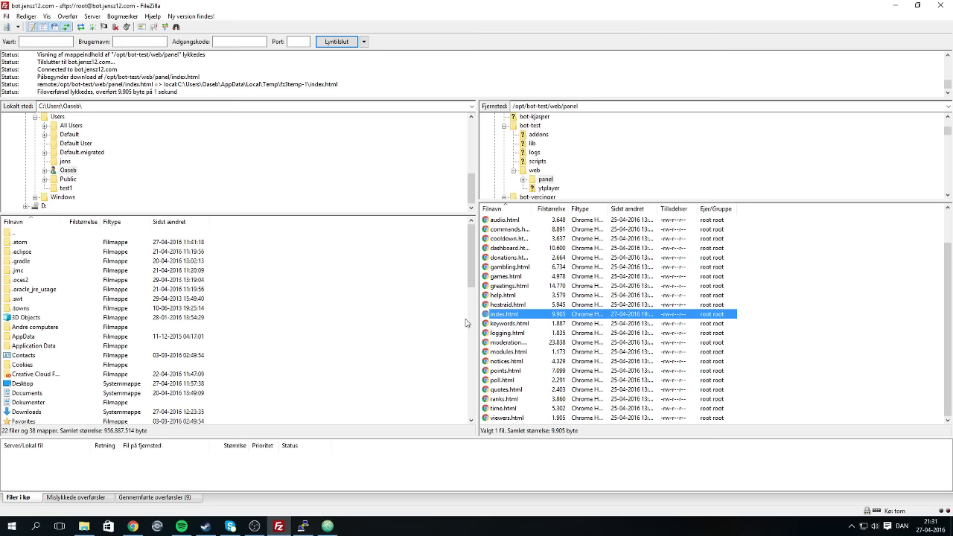
Set atom.exe as the custom editor in FileZilla's Filredigering settings.
click(6, 16)
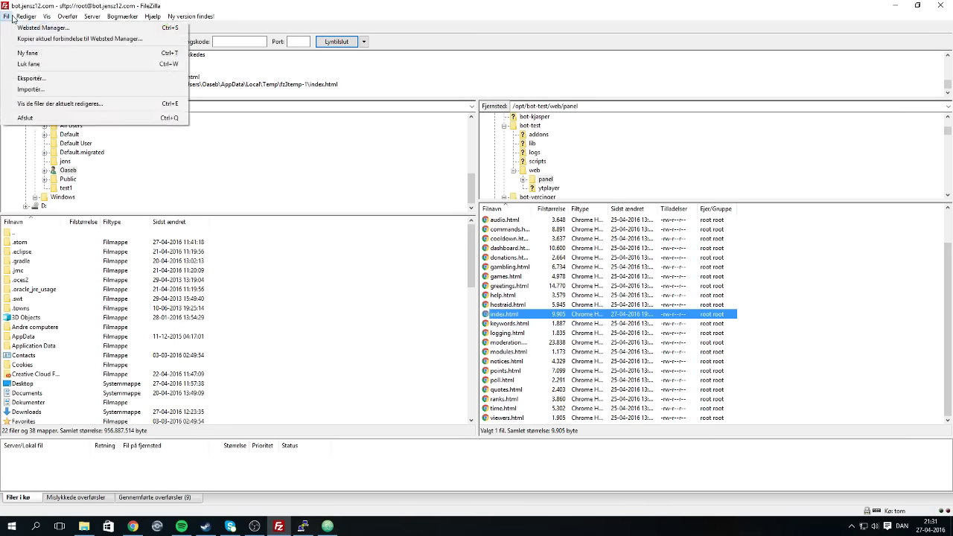
mouse_move(17, 20)
click(49, 54)
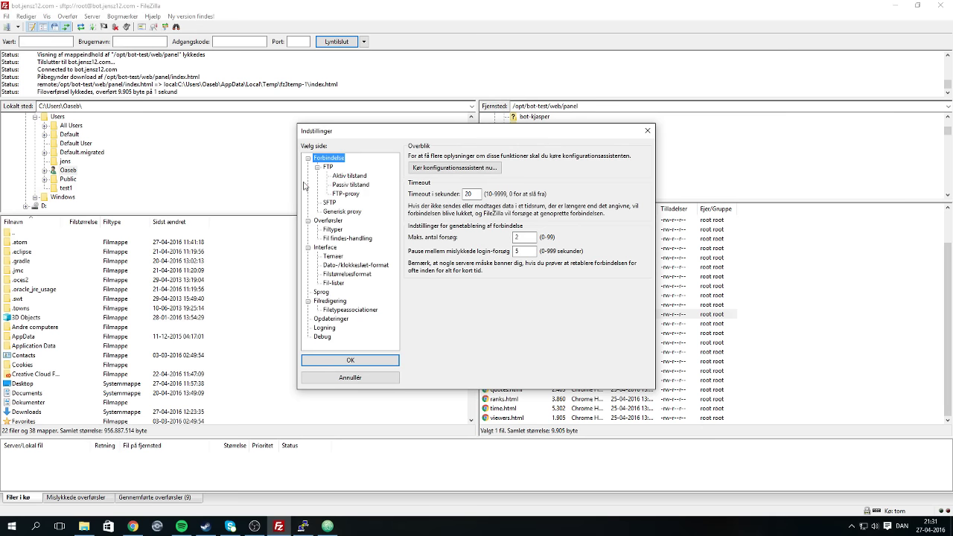
click(328, 302)
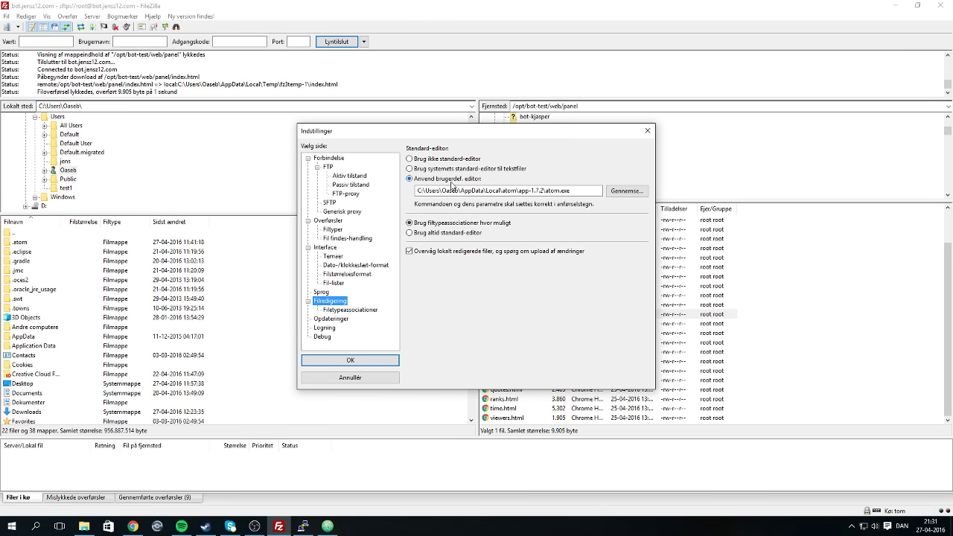
click(343, 358)
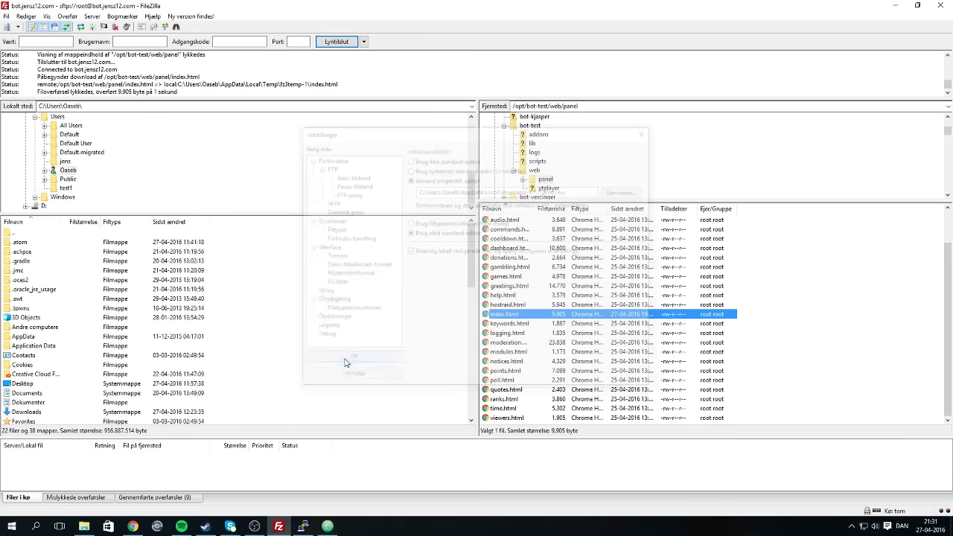
Reopen index.html via Vis/Rediger, discarding the local copy, so it loads in Atom.
right_click(491, 316)
click(528, 342)
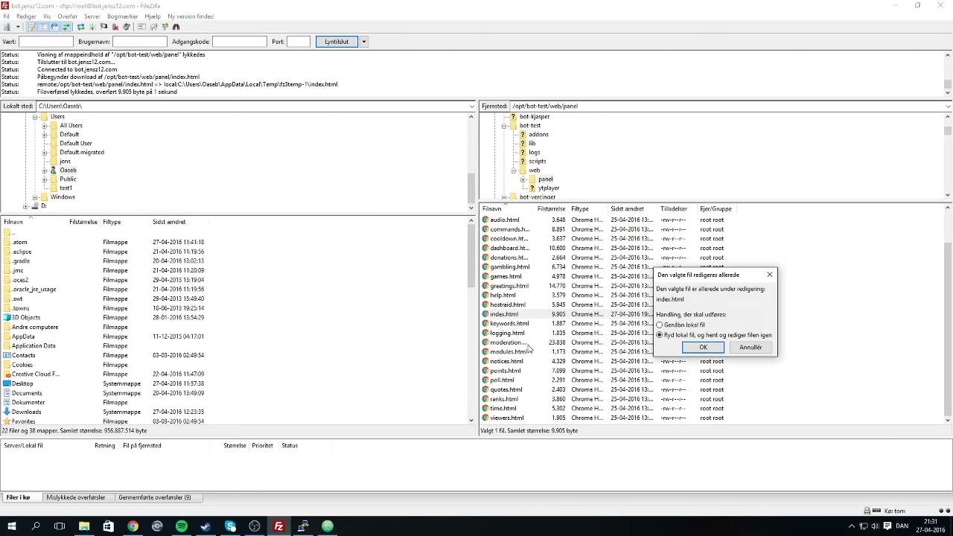
click(701, 350)
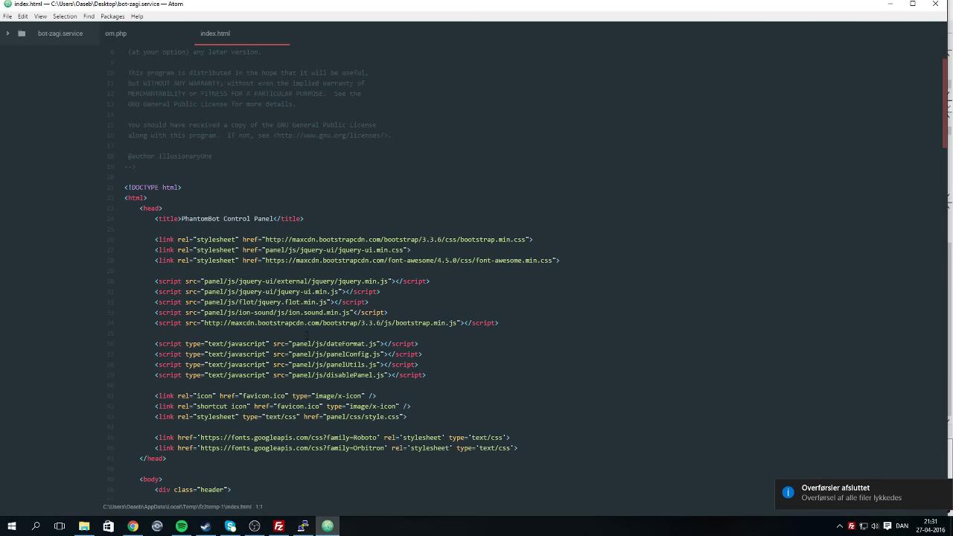
scroll(374, 334, down, 3)
Open developer tools on the Control Panel and review the console's ERR_TIMED_OUT errors.
click(132, 526)
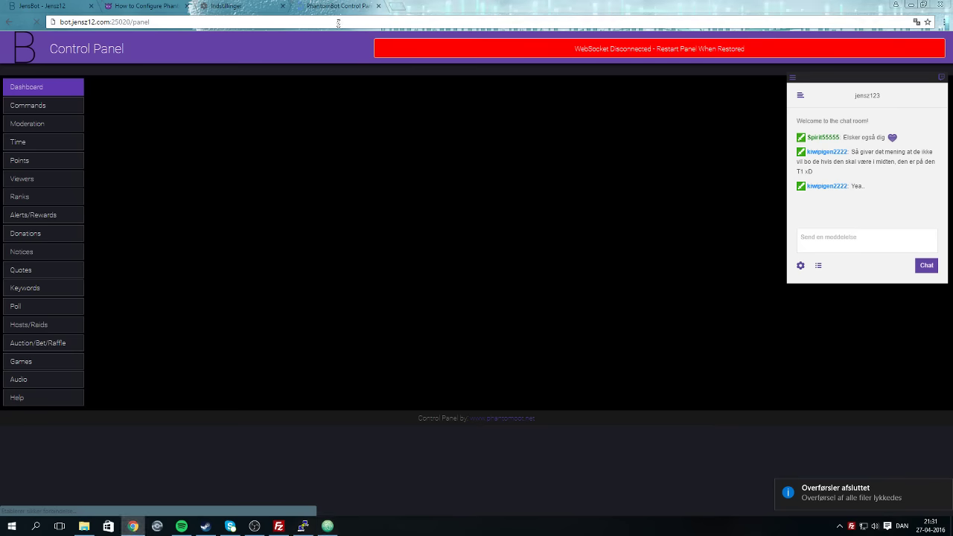
right_click(376, 203)
click(409, 305)
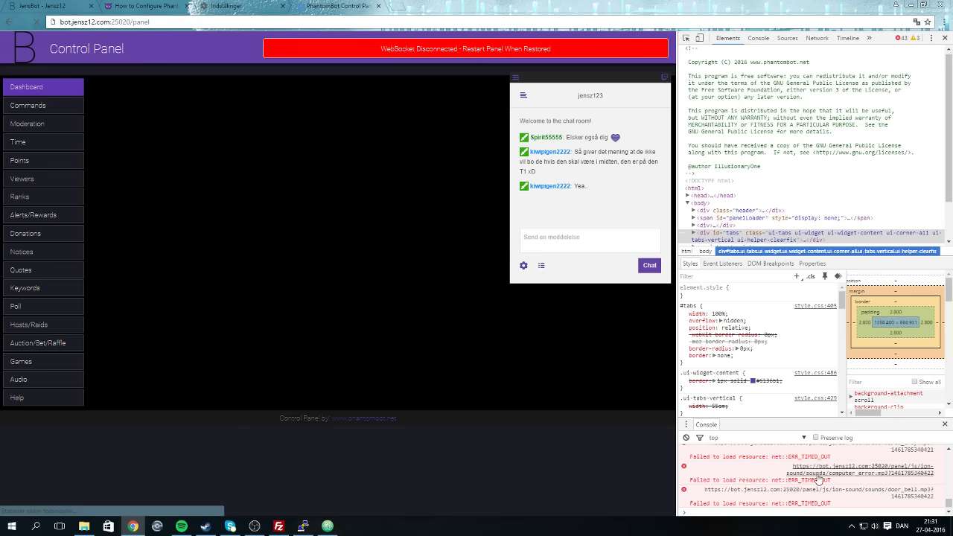
scroll(819, 480, up, 10)
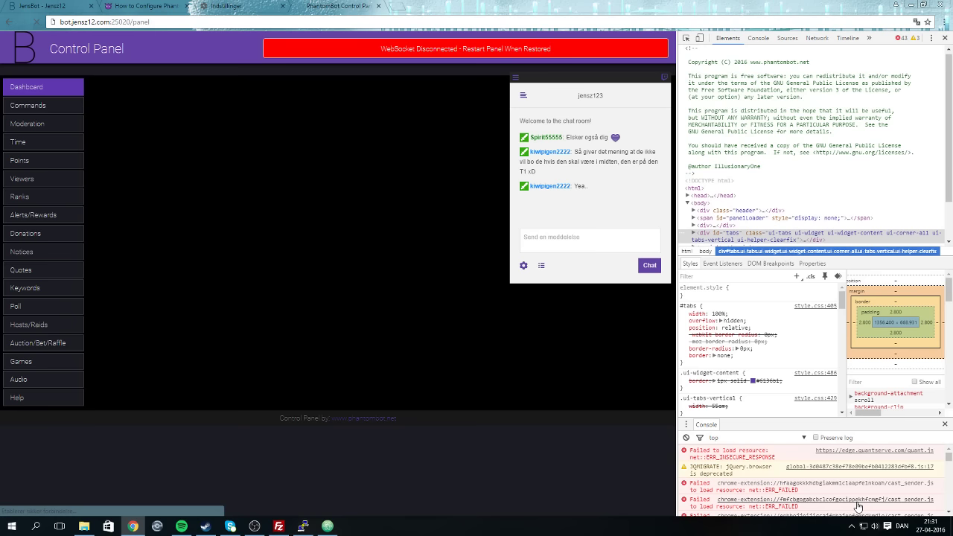
scroll(858, 506, down, 2)
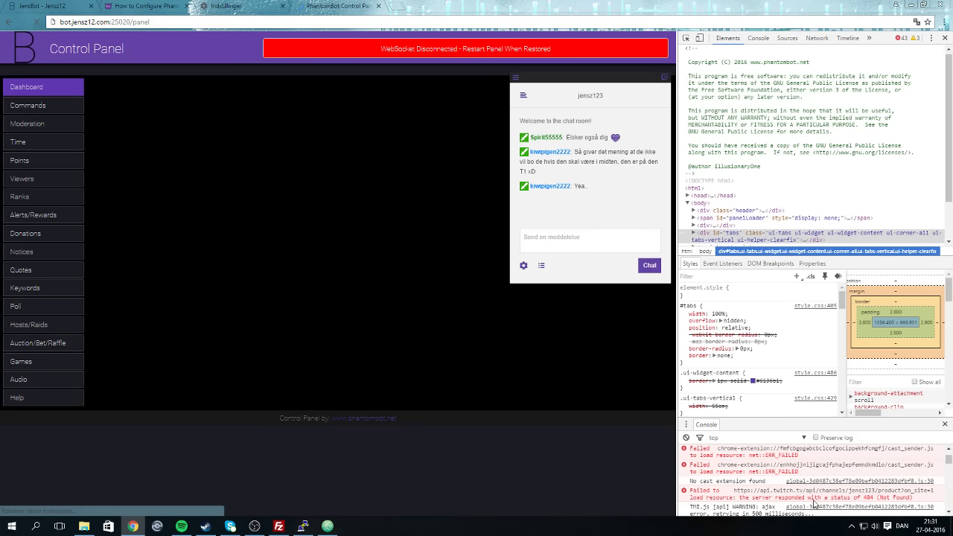
scroll(814, 495, down, 2)
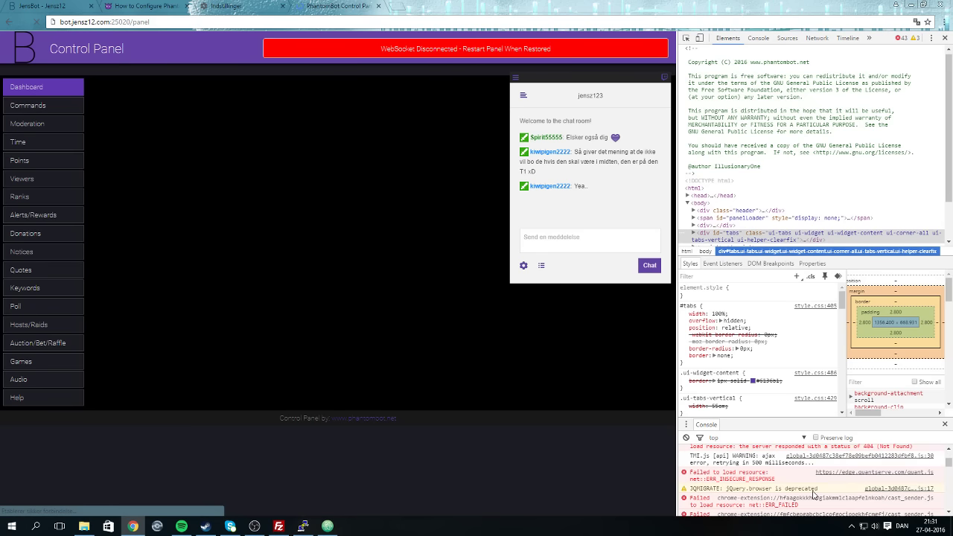
scroll(813, 495, down, 3)
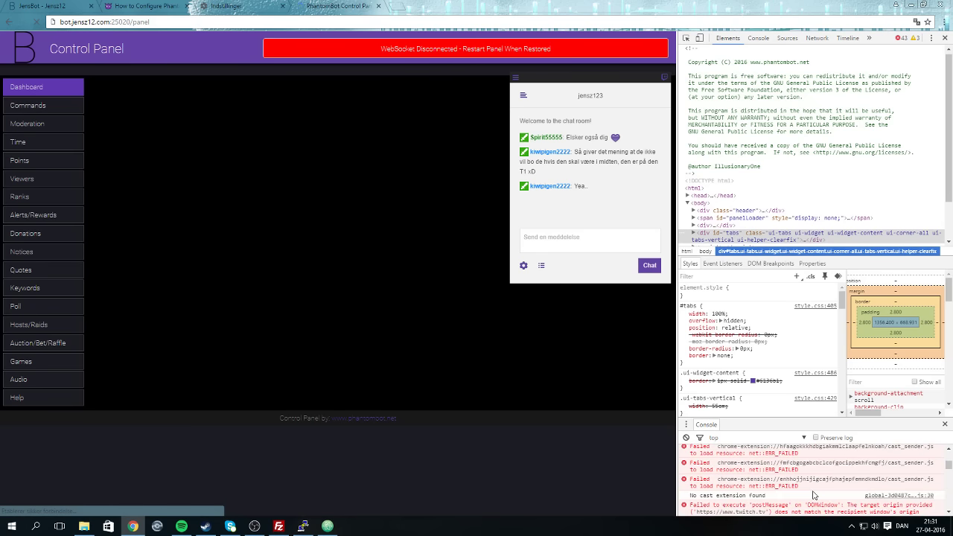
scroll(813, 495, down, 3)
scroll(814, 495, up, 2)
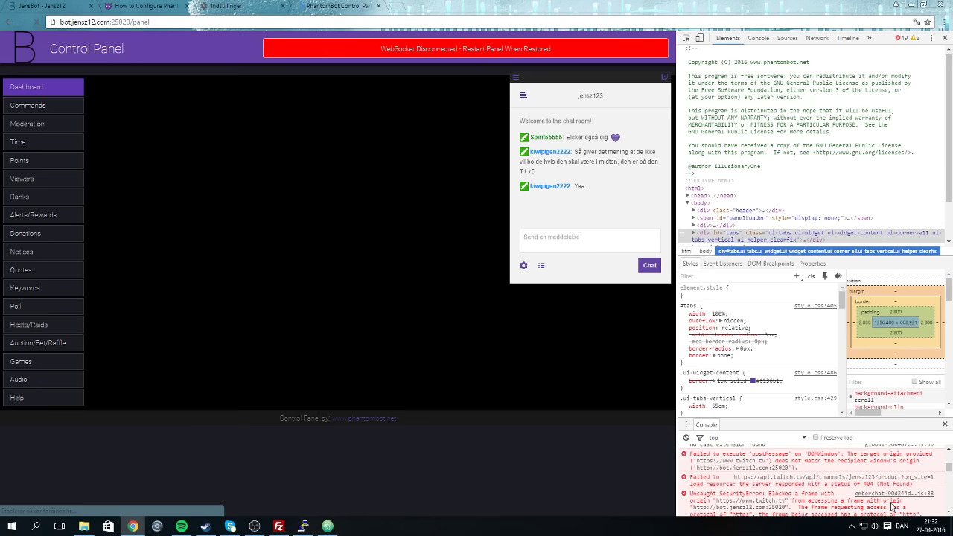
scroll(893, 509, down, 2)
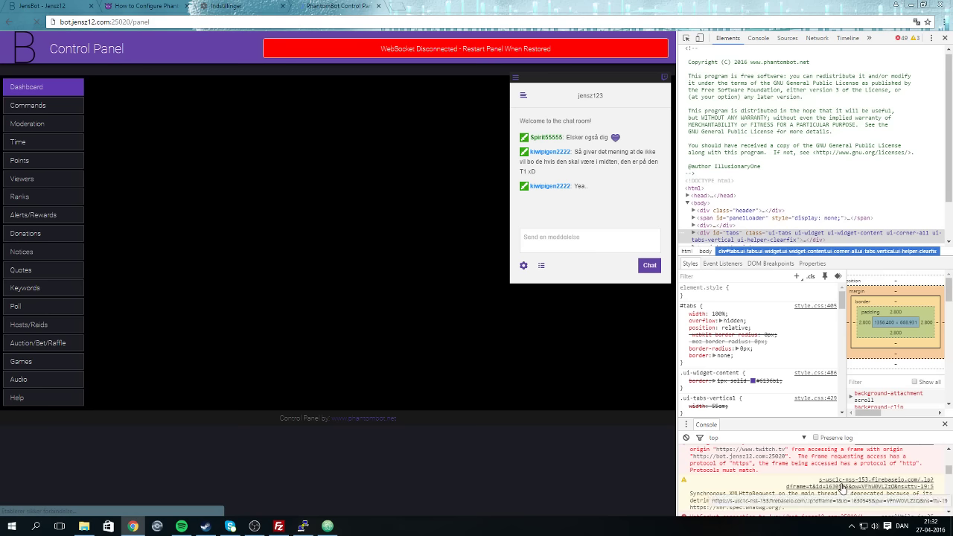
scroll(843, 488, down, 2)
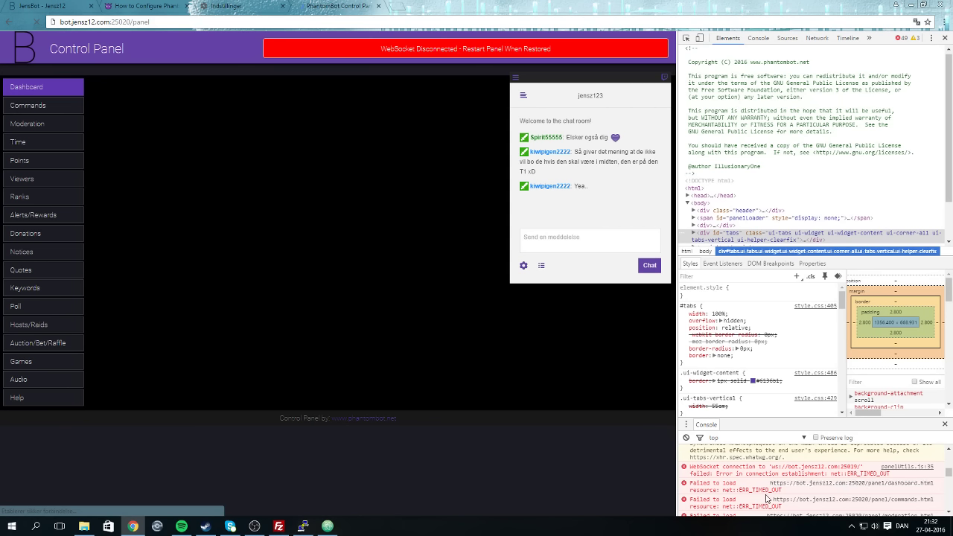
Open the failing dashboard.html resource, inspect its https address, and return to the Control Panel.
click(825, 485)
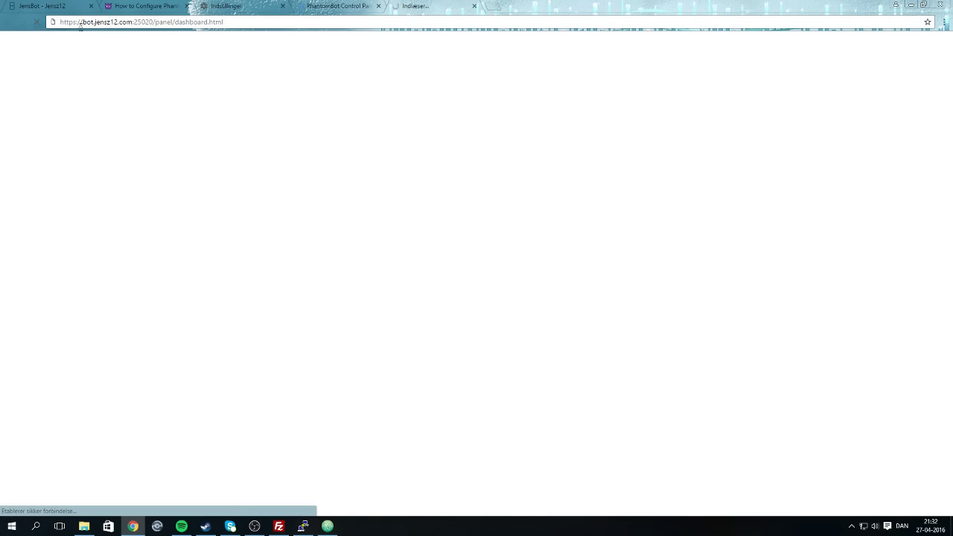
click(84, 23)
click(81, 22)
drag(83, 22, 0, 30)
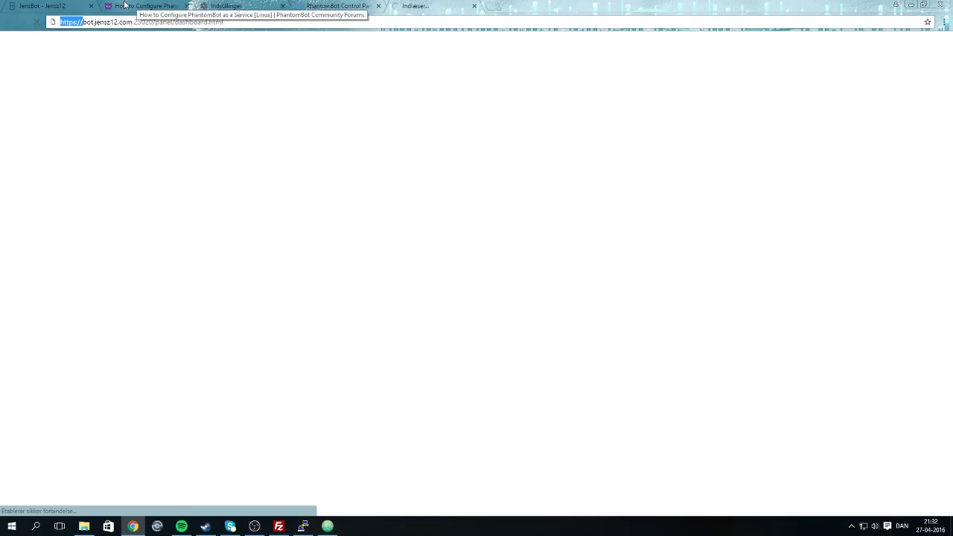
click(361, 5)
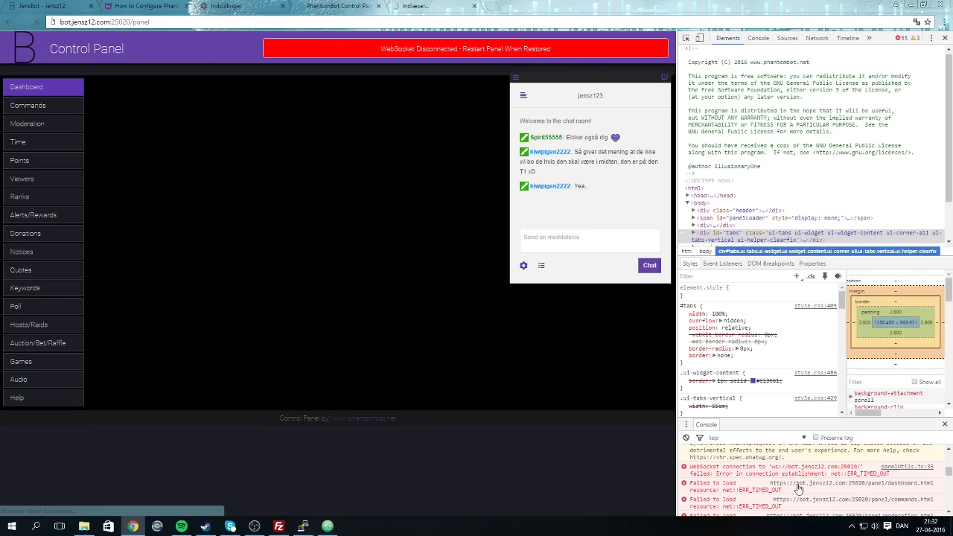
Play C418's track 481772 from the 148 album in Spotify's Stream playlist.
click(179, 527)
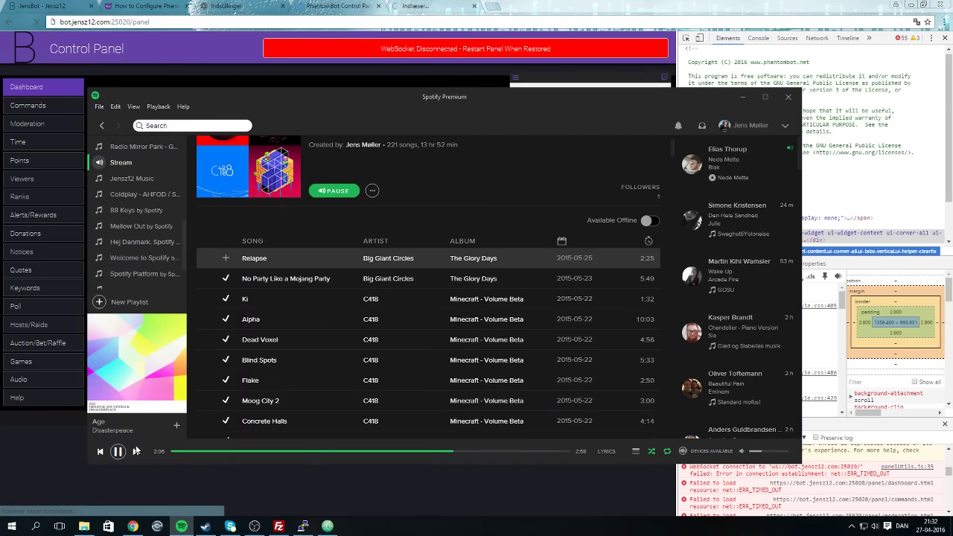
scroll(370, 372, down, 20)
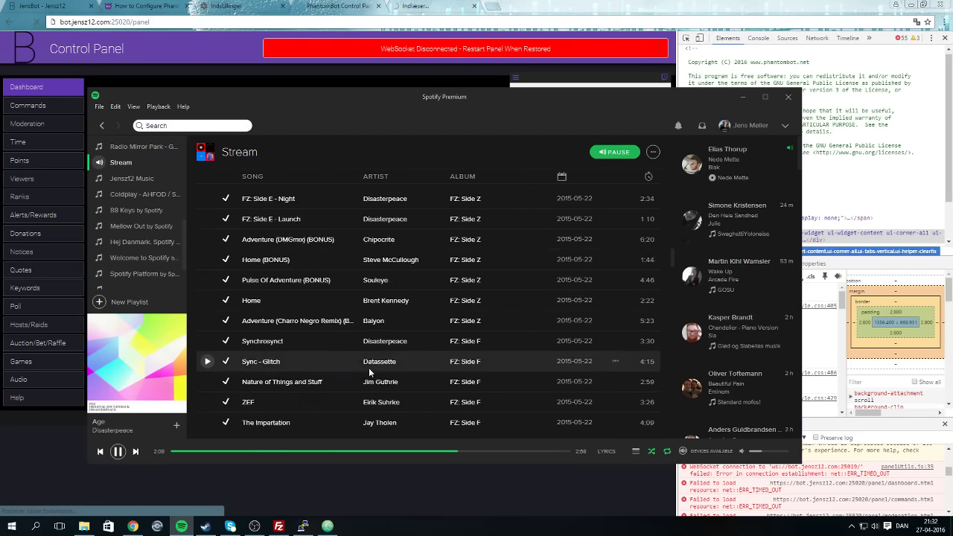
scroll(370, 376, down, 20)
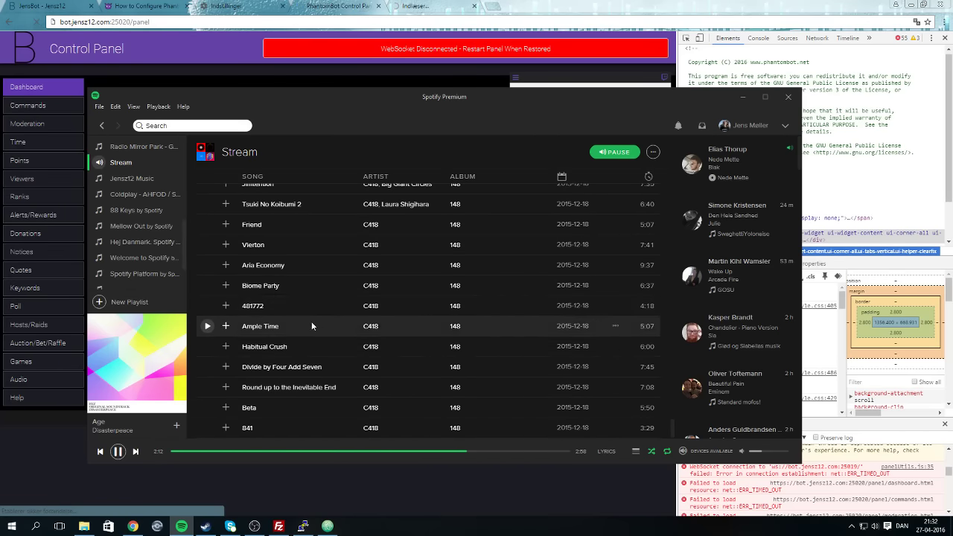
double_click(304, 307)
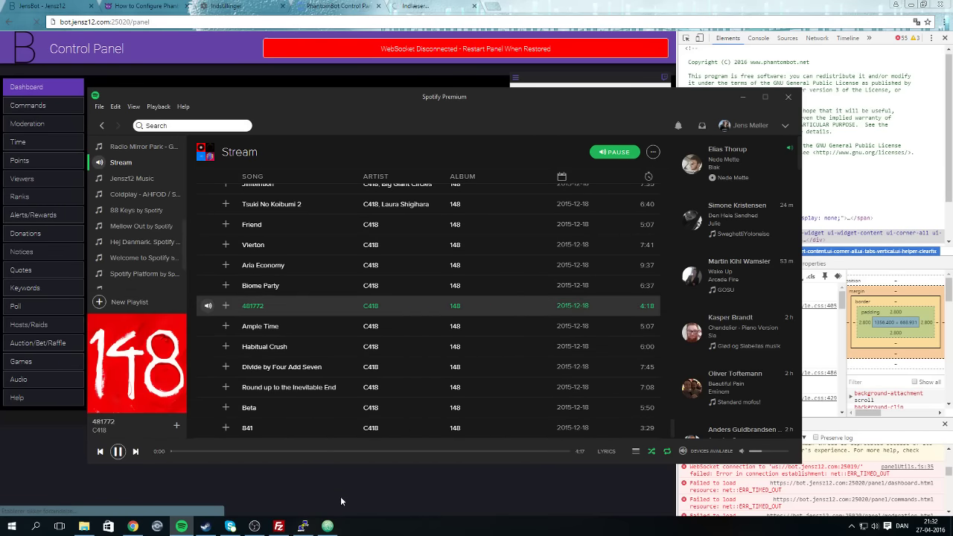
click(340, 496)
Open /opt/bot-test/web/index.html from the server via Vis/Rediger in FileZilla.
scroll(823, 494, down, 2)
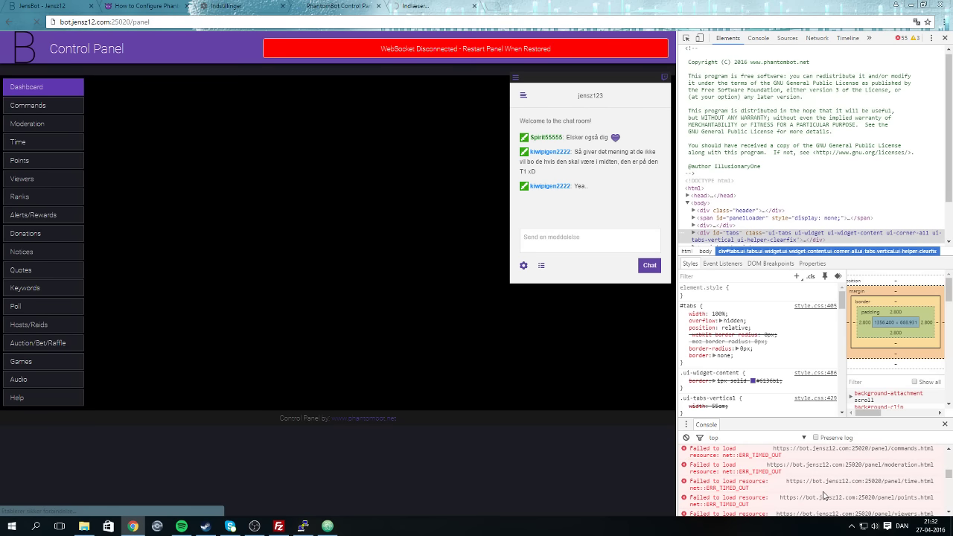
scroll(825, 491, down, 5)
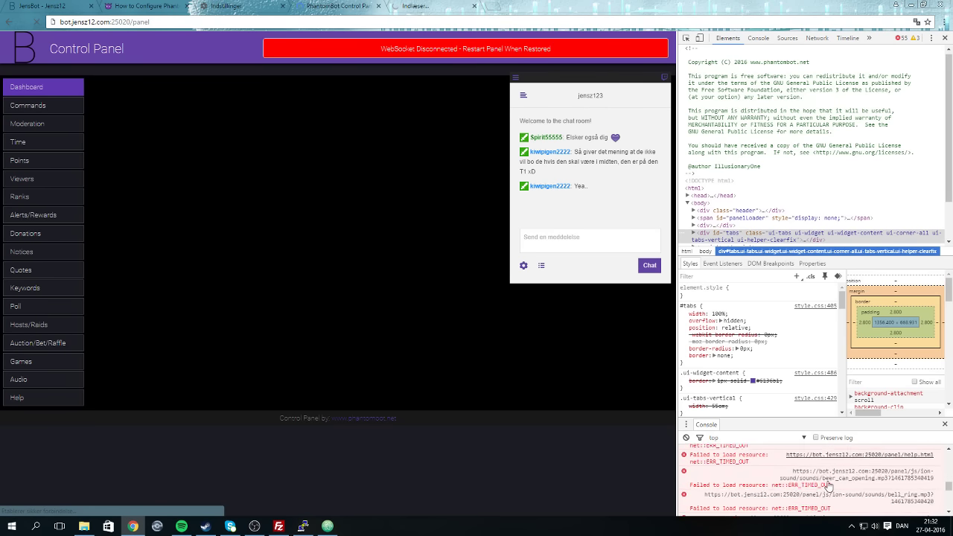
scroll(829, 485, down, 3)
click(279, 526)
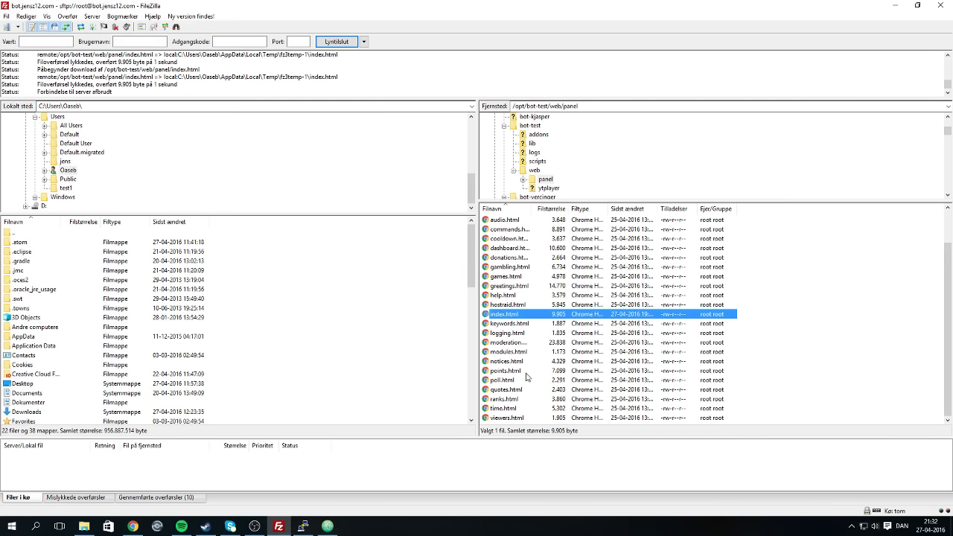
scroll(525, 352, up, 2)
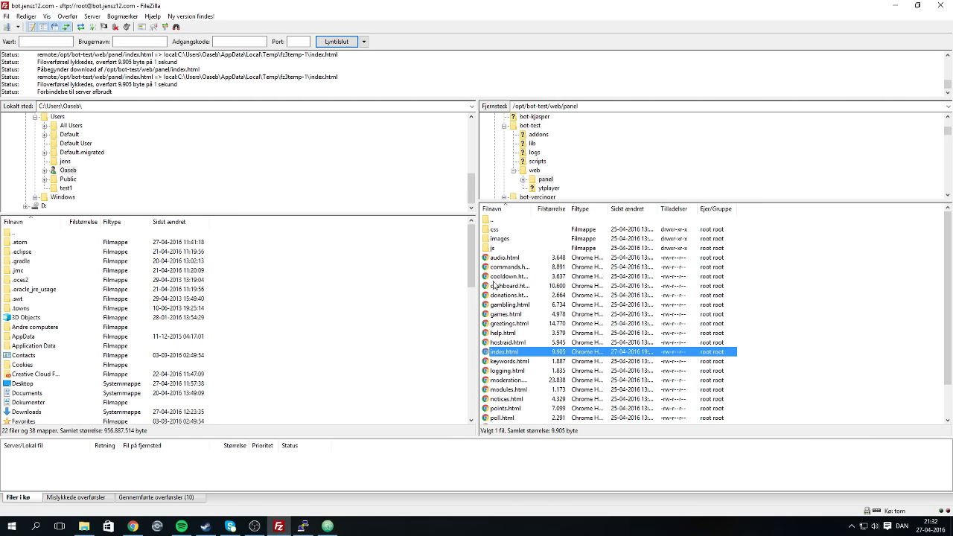
double_click(497, 220)
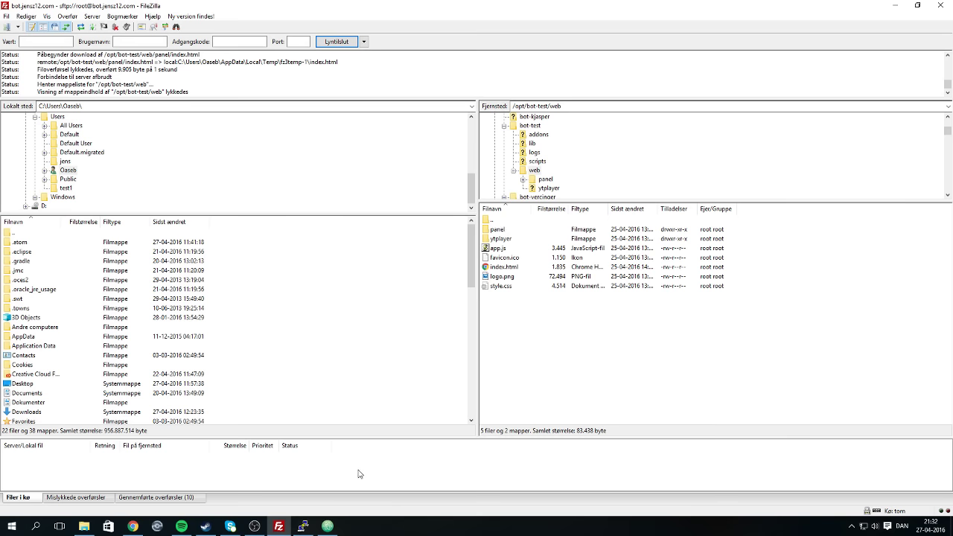
double_click(497, 219)
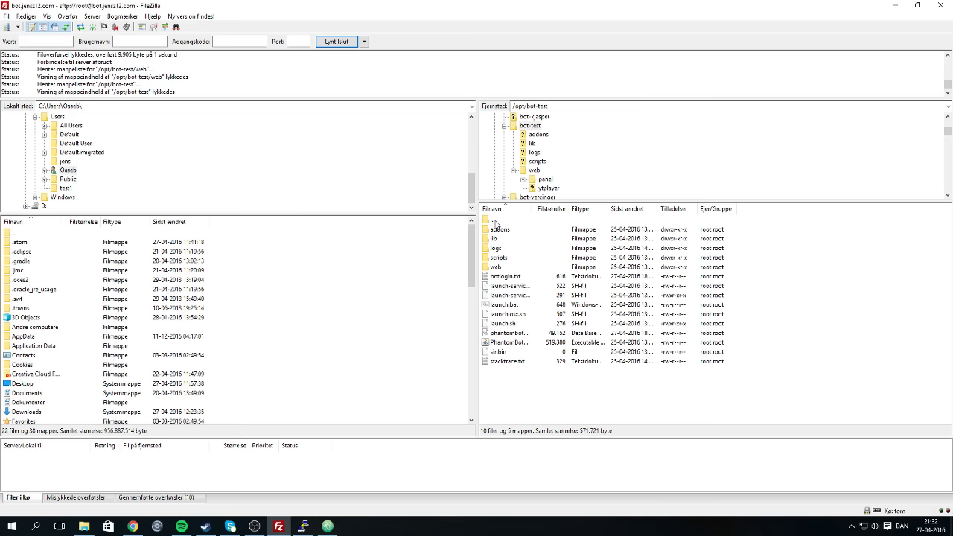
double_click(504, 265)
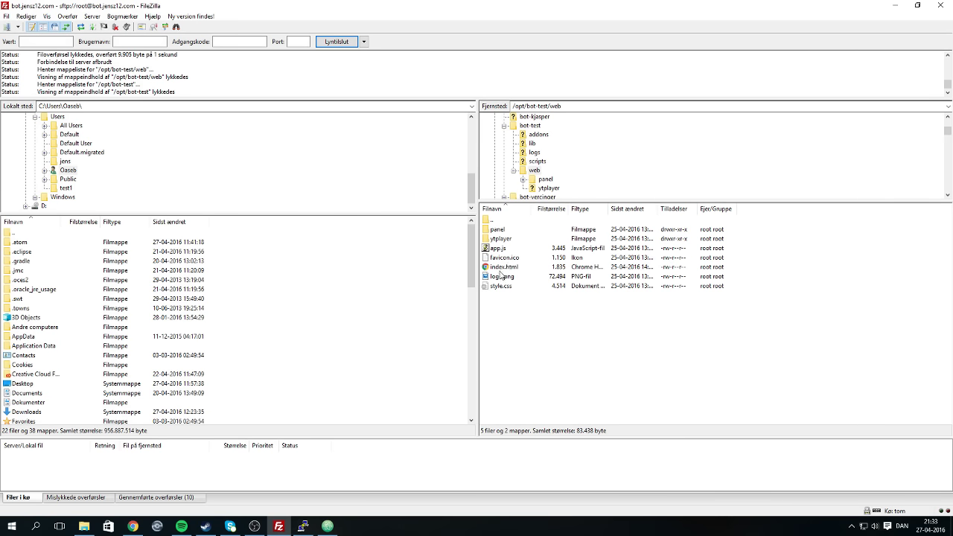
right_click(503, 269)
click(531, 298)
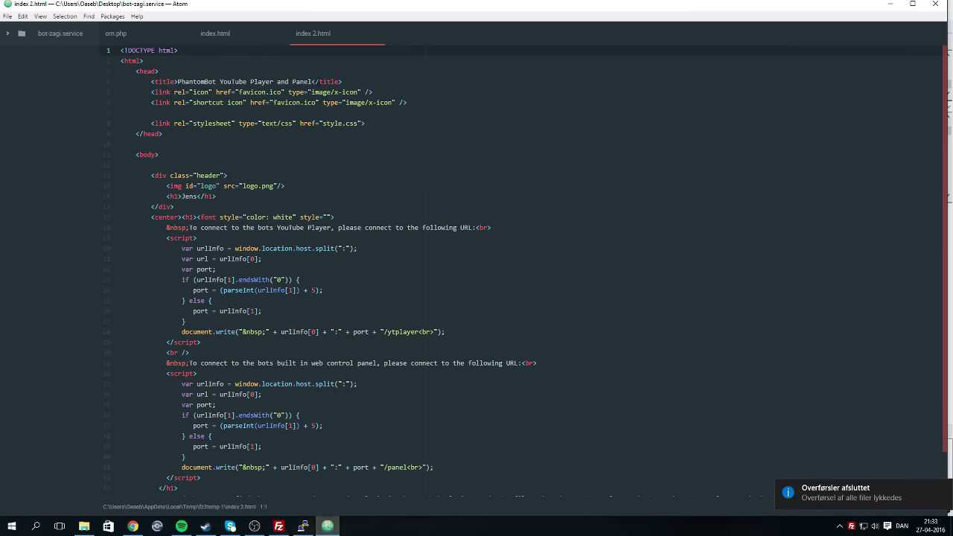
Close the older index.html, om.php and index 2.html tabs in Atom.
click(255, 35)
click(280, 33)
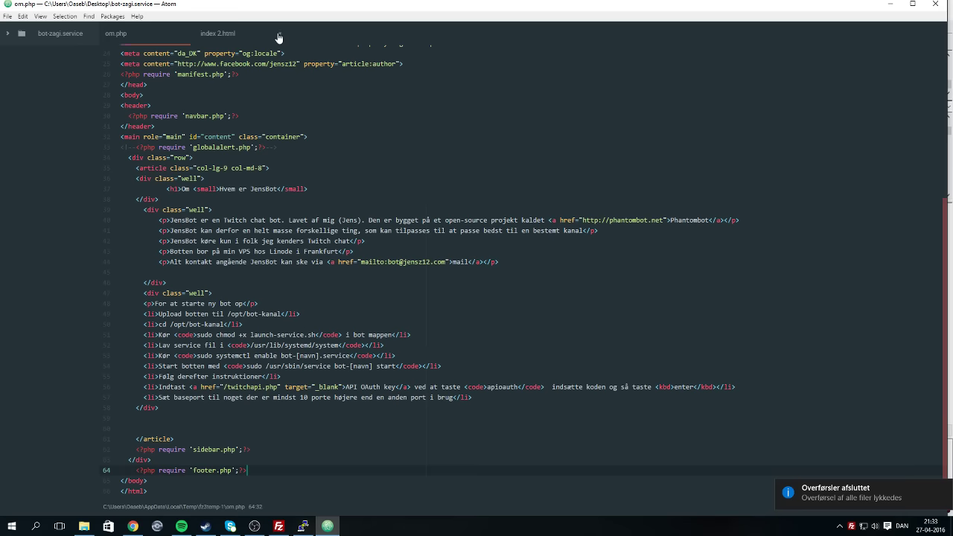
scroll(521, 271, up, 10)
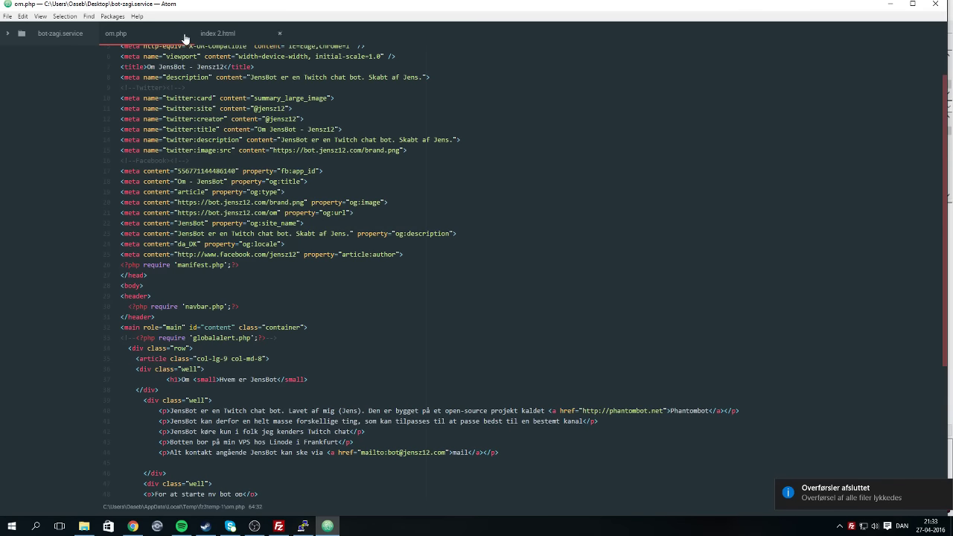
click(182, 35)
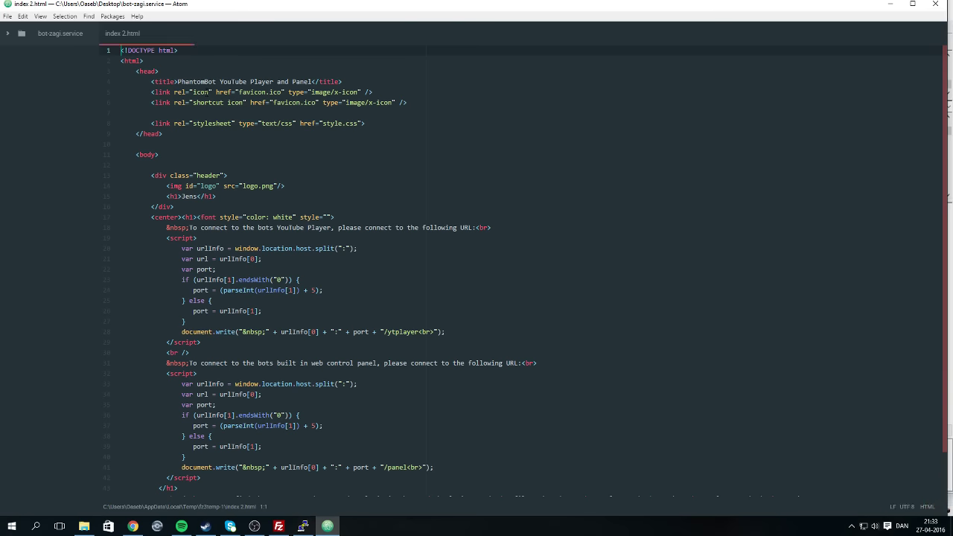
click(184, 33)
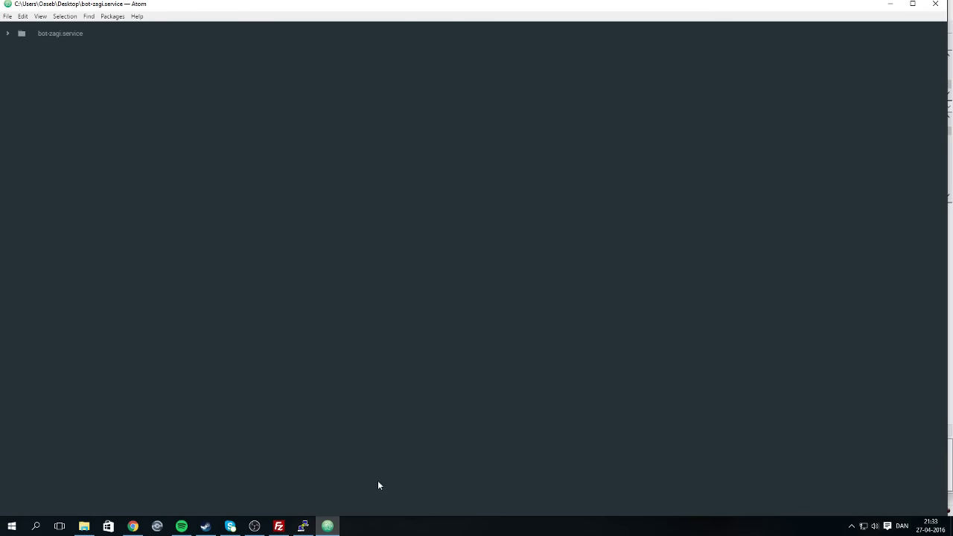
click(302, 525)
Open the panel folder's index.html via Vis/Rediger, discarding the local copy and re-downloading it.
click(279, 526)
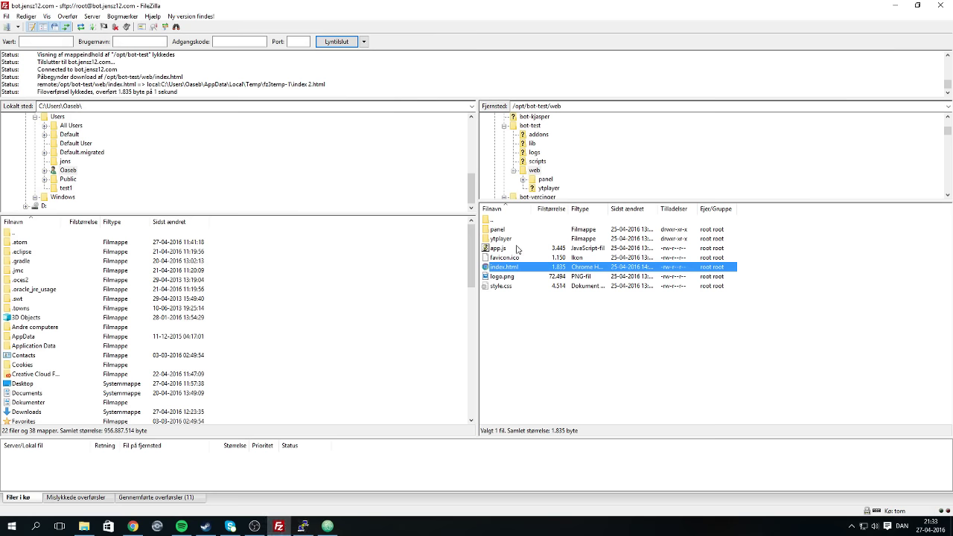
double_click(497, 230)
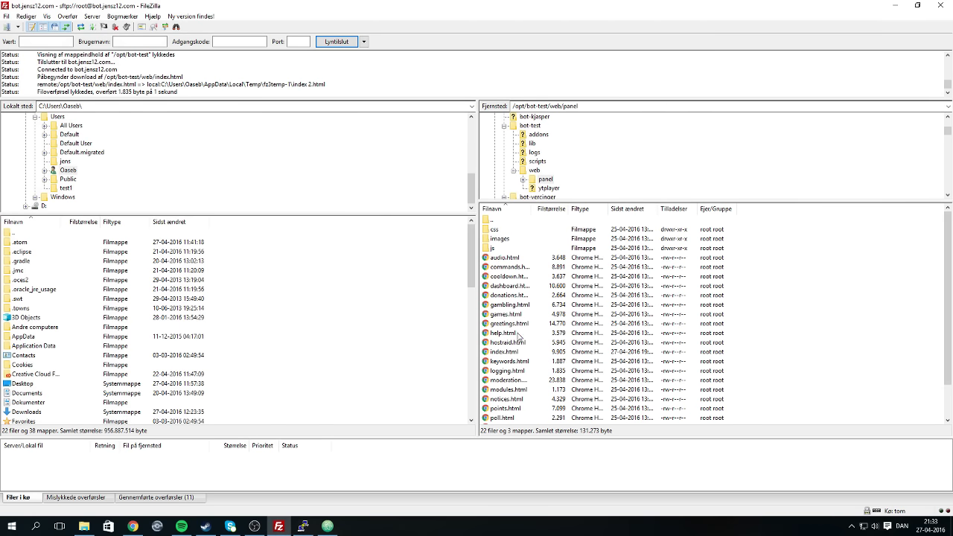
right_click(508, 353)
click(558, 375)
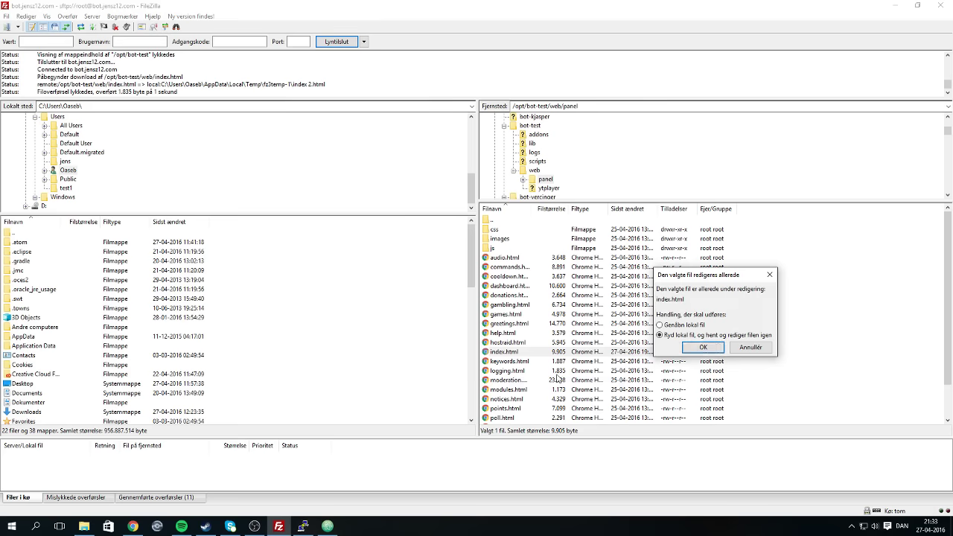
click(700, 348)
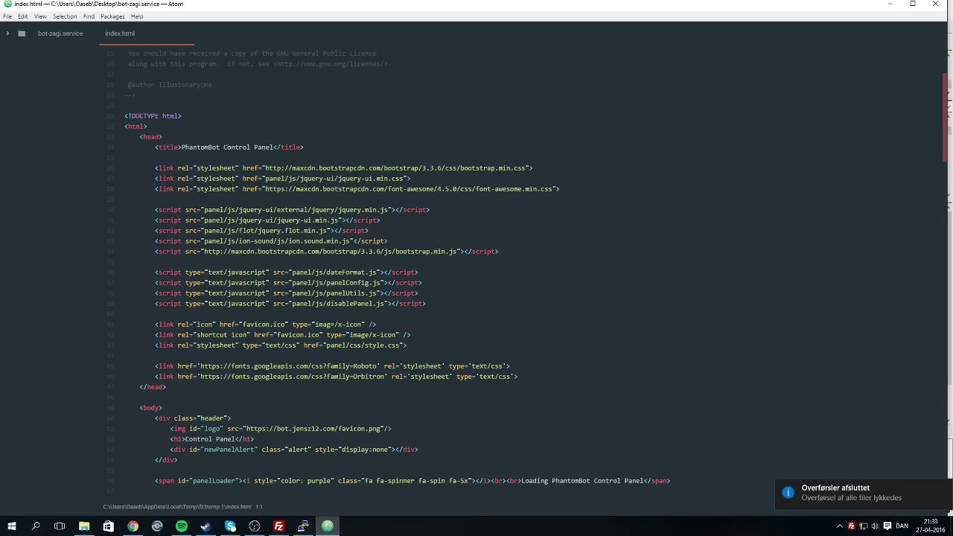
Replace line 51's logo image address with /panel/images/logo.png and save index.html.
scroll(476, 268, down, 2)
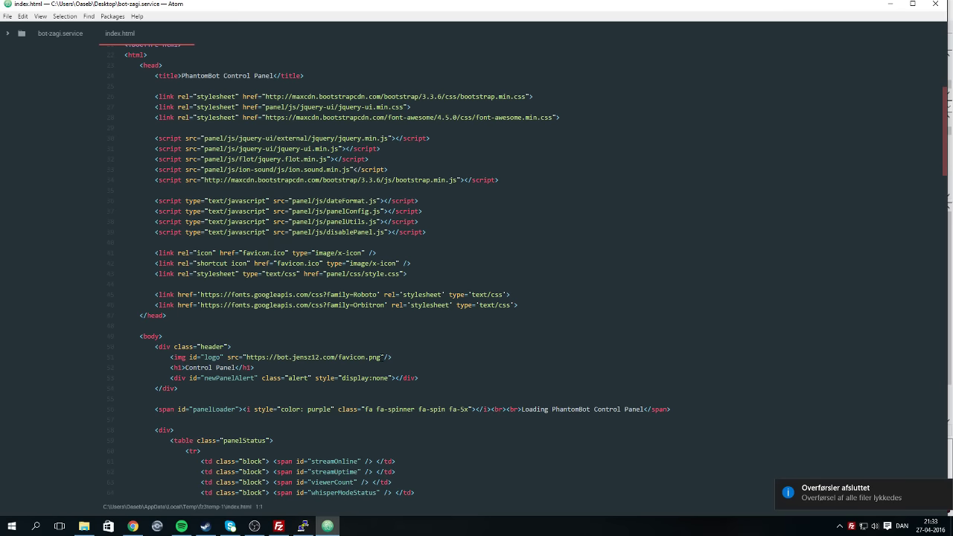
drag(384, 357, 246, 357)
text(/)
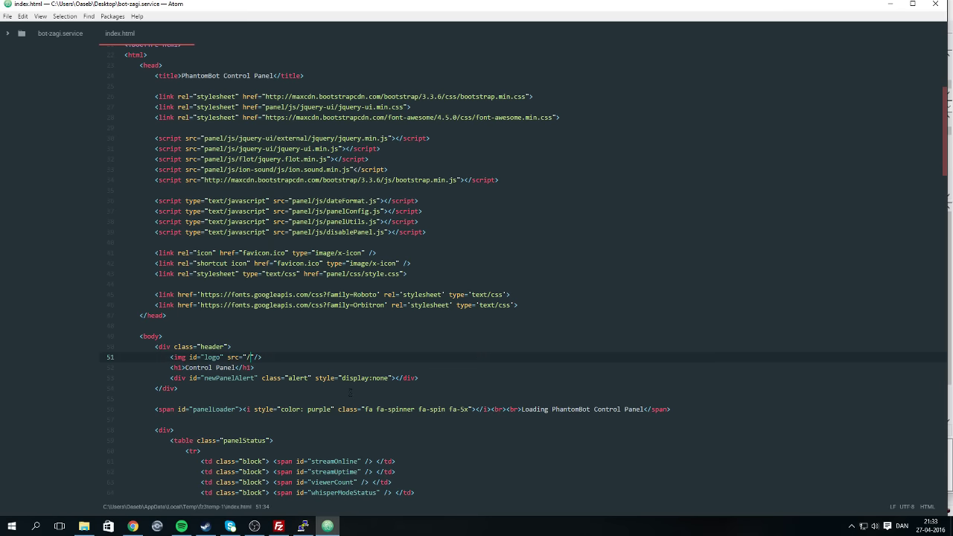
text(panel/images/logo)
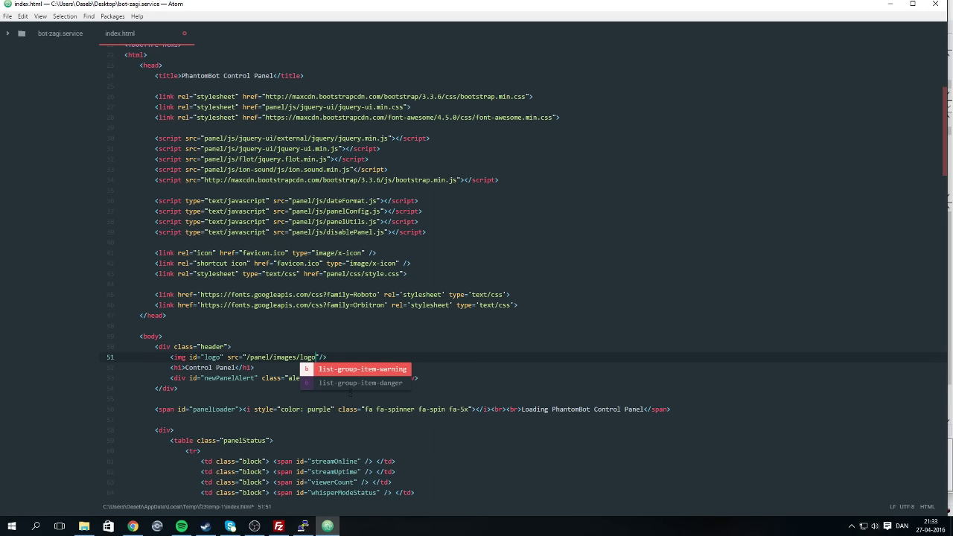
text(.pbg)
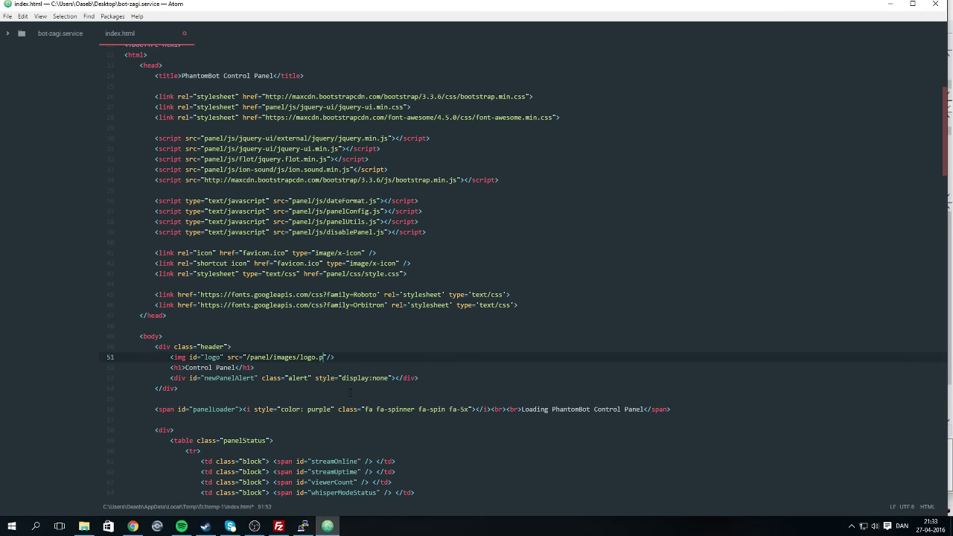
key(BackSpace)
key(BackSpace)
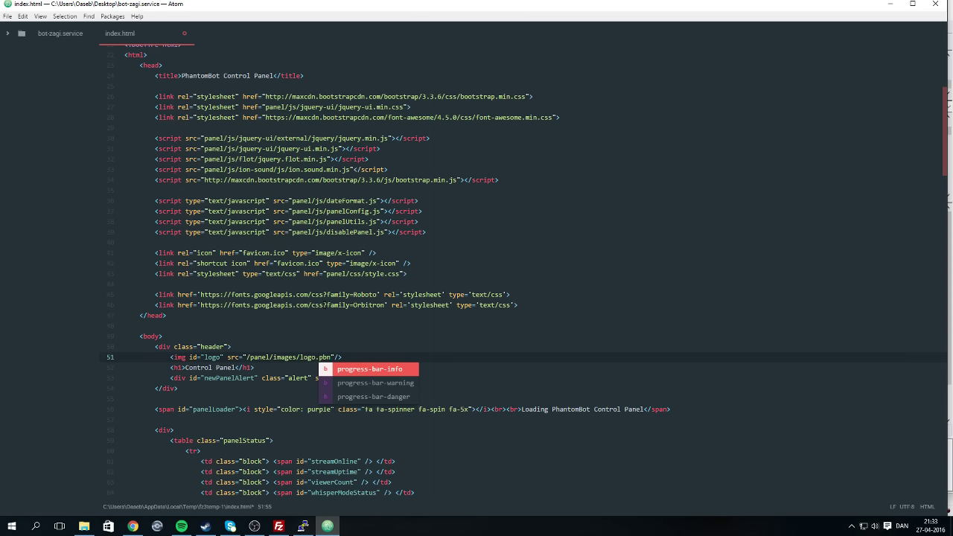
text(ng)
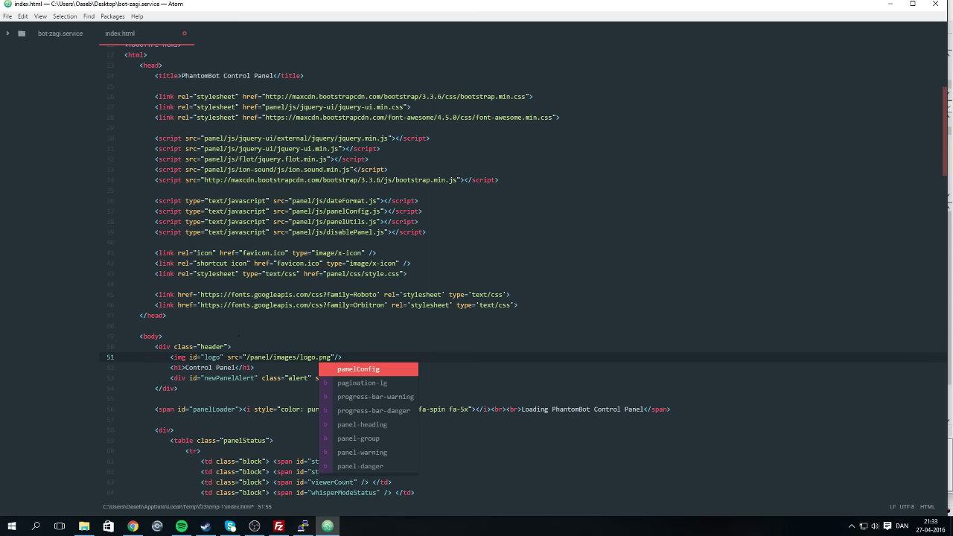
key(ctrl+s)
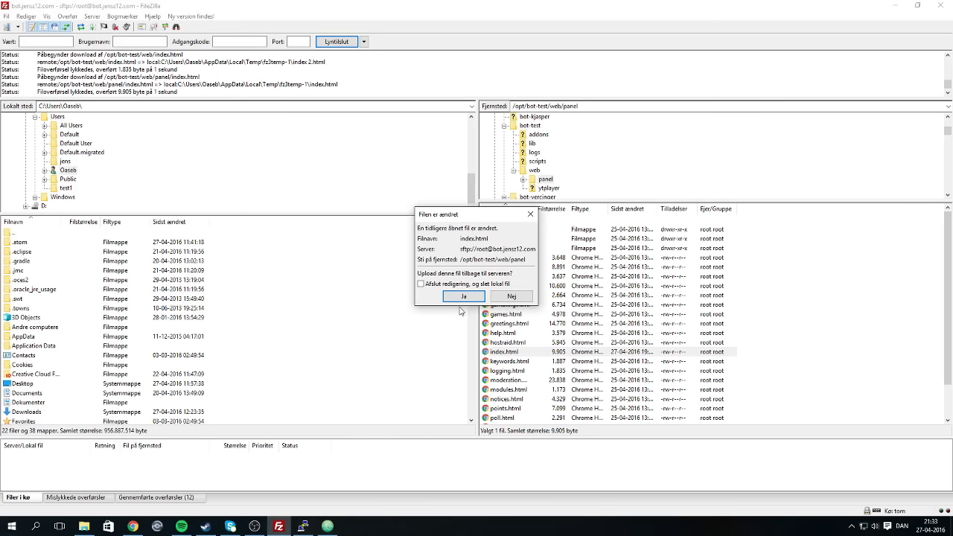
Upload the edited index.html to the server and retry loading the control panel in Chrome.
click(462, 295)
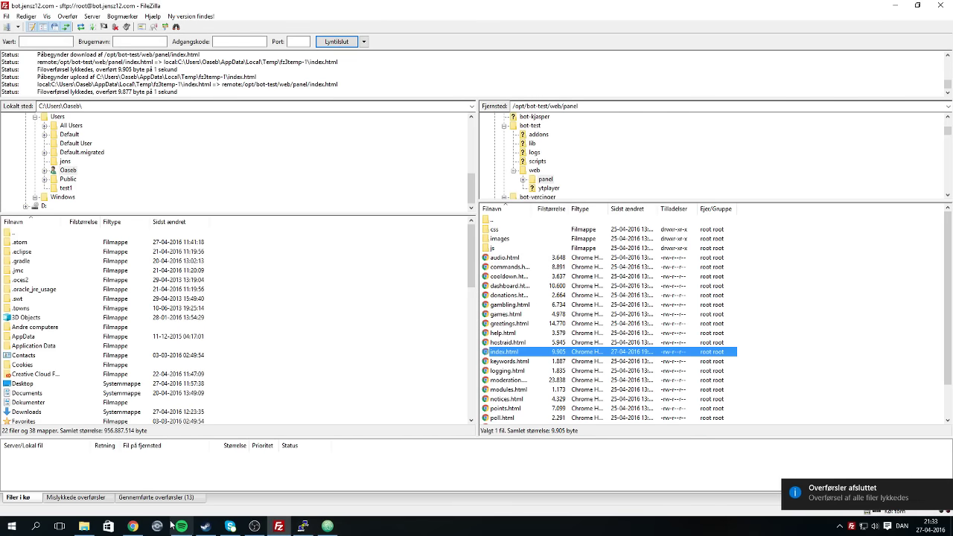
click(133, 525)
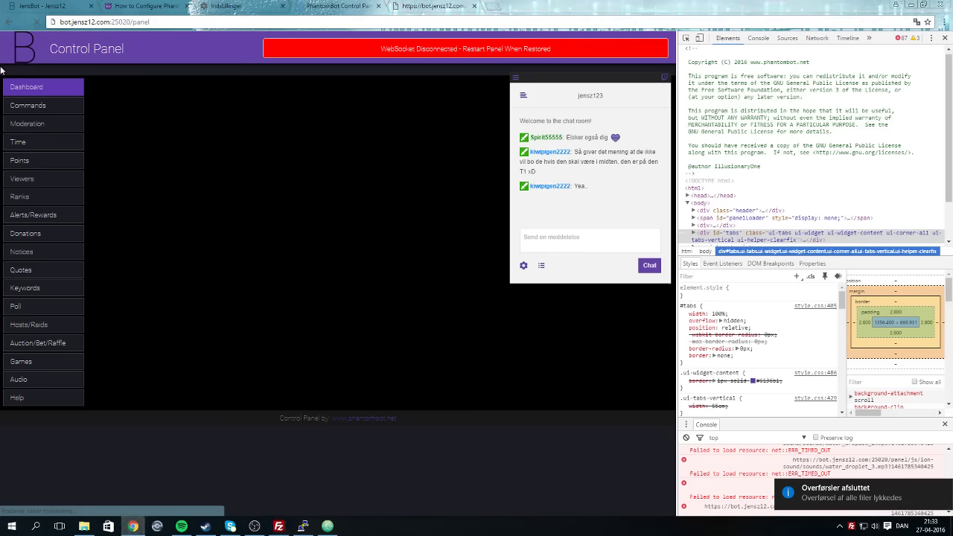
click(37, 23)
click(37, 22)
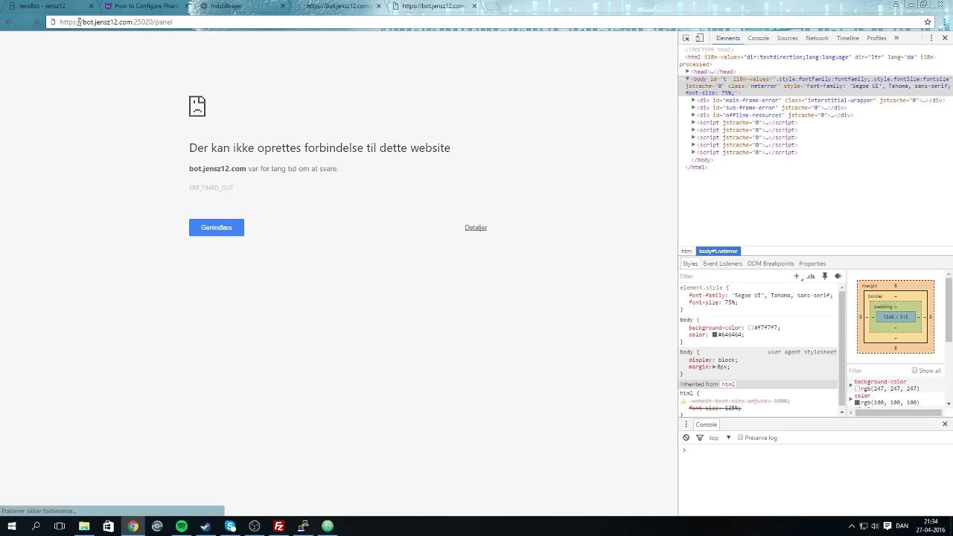
click(81, 21)
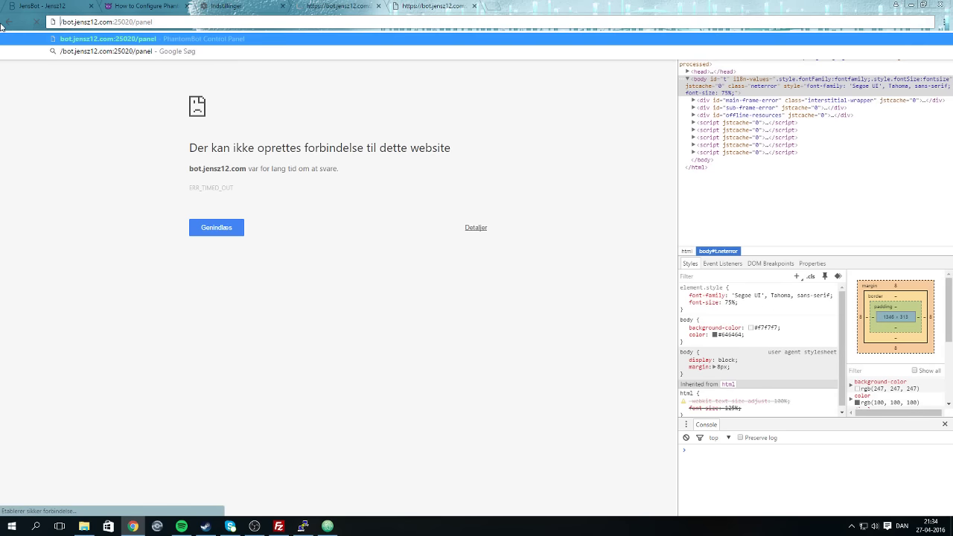
key(Return)
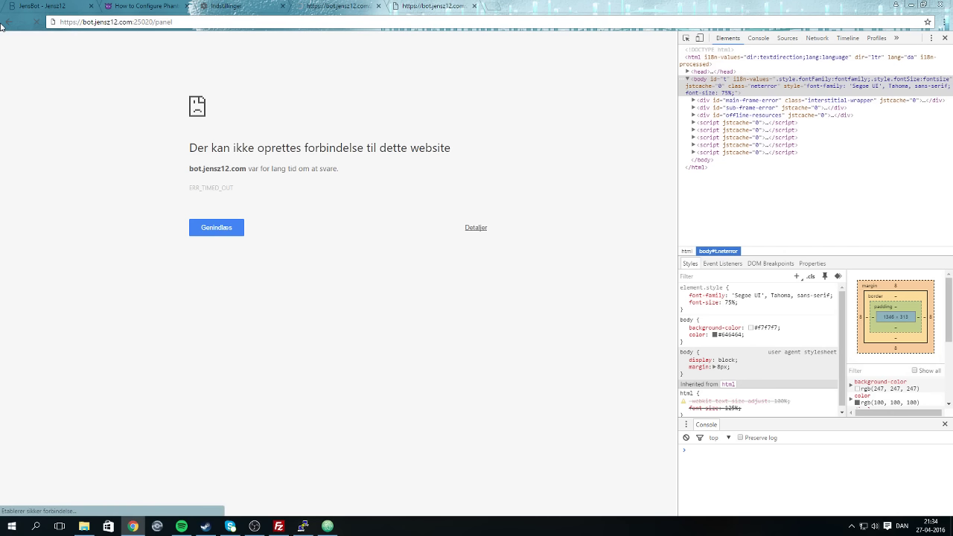
Close the Indstillinger and dashboard.html tabs, returning to the /panel tab.
click(259, 8)
click(283, 6)
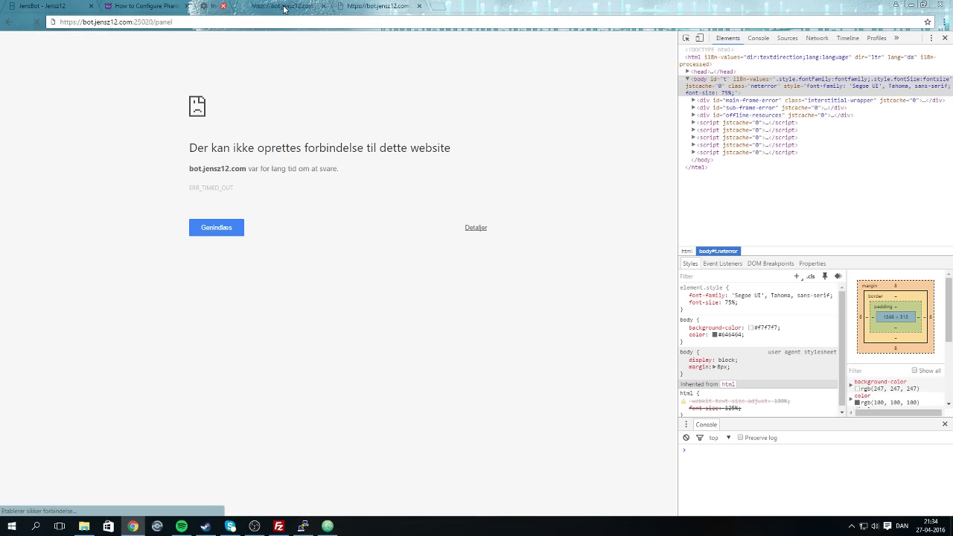
click(329, 4)
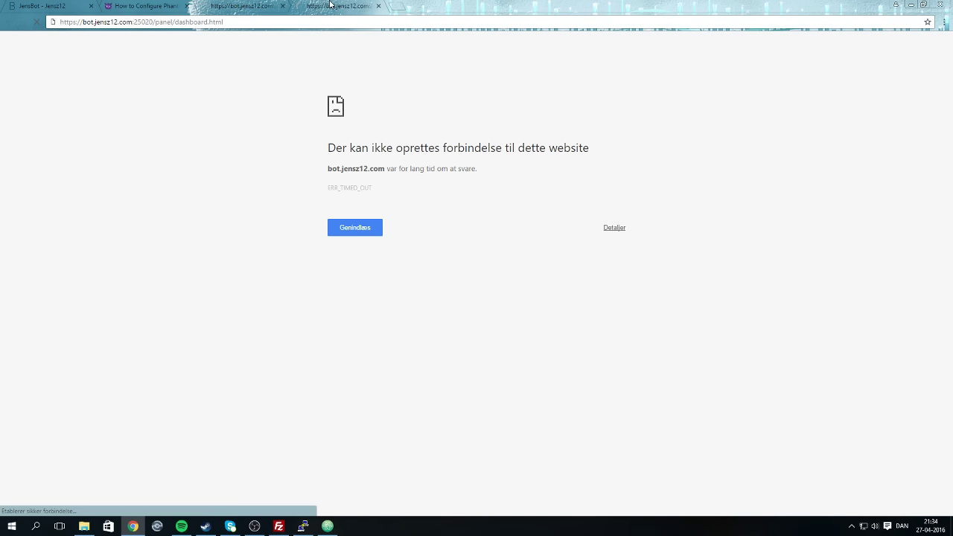
click(378, 6)
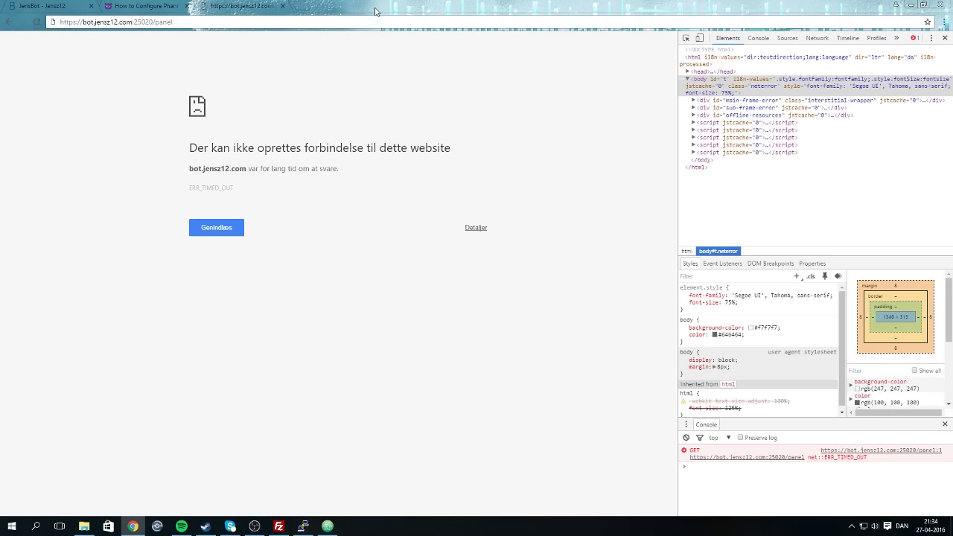
Scroll through index.html to its closing tags in a maximized Atom, then bring up PuTTY.
click(327, 527)
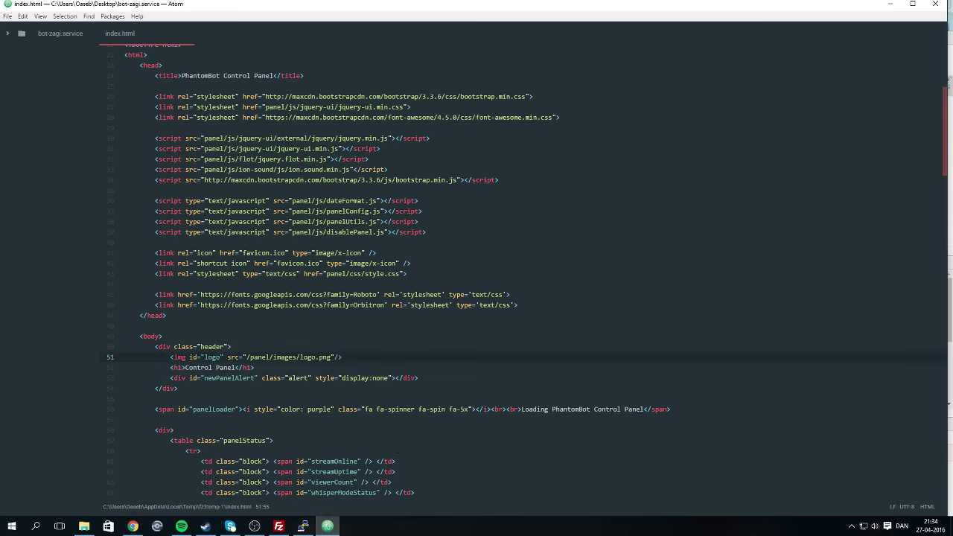
scroll(398, 451, down, 3)
scroll(397, 451, down, 20)
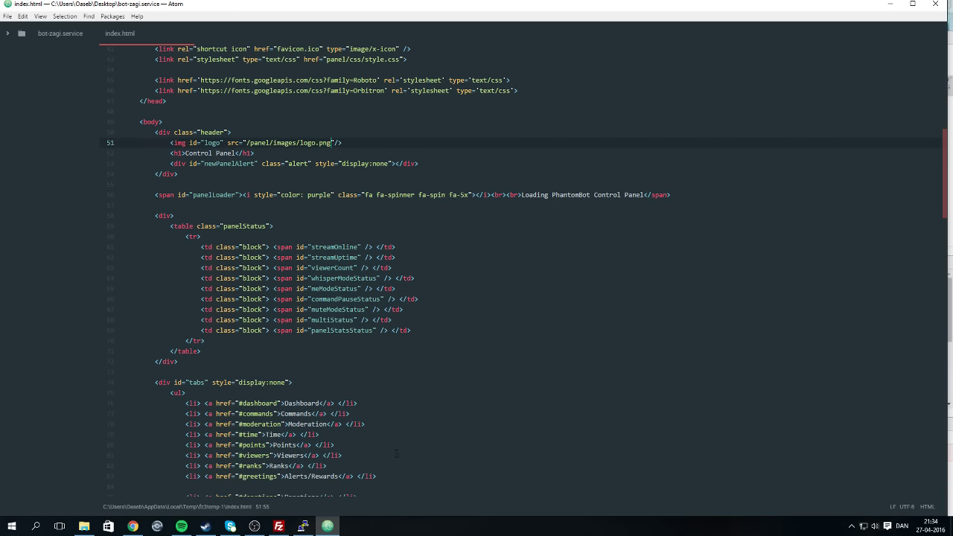
scroll(271, 330, down, 16)
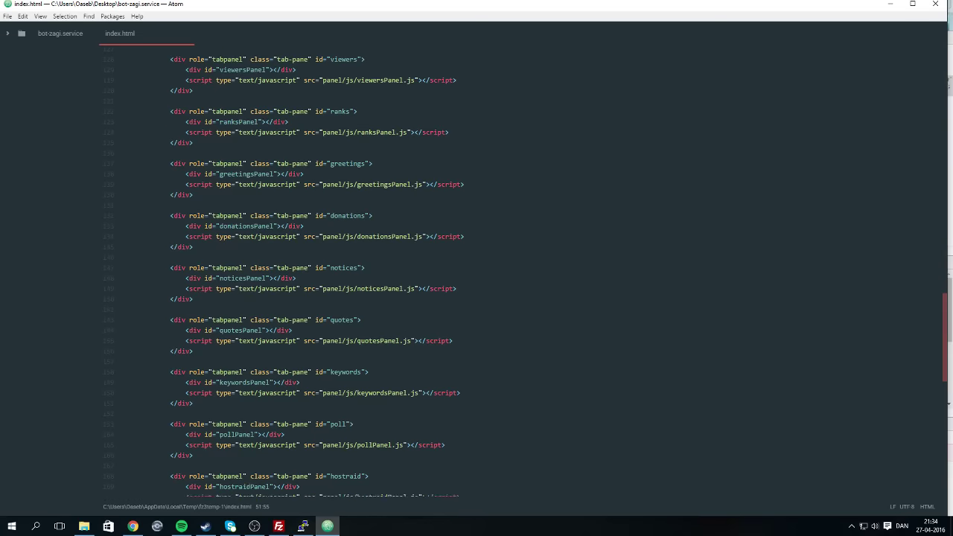
scroll(272, 330, down, 4)
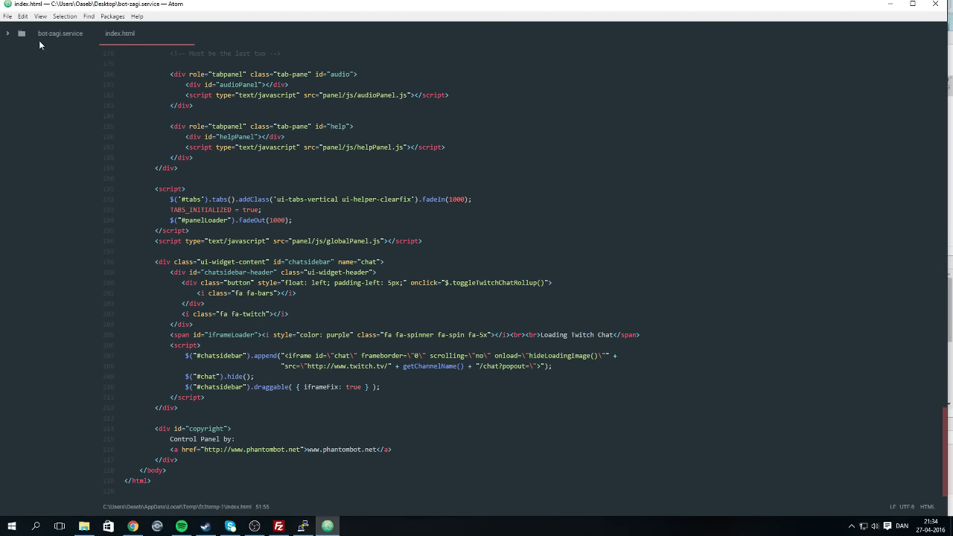
click(912, 4)
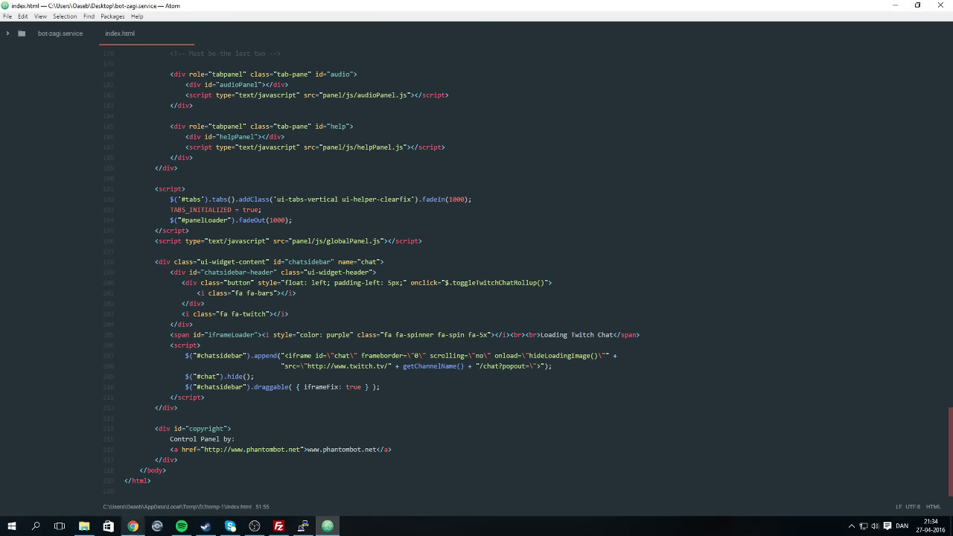
click(298, 527)
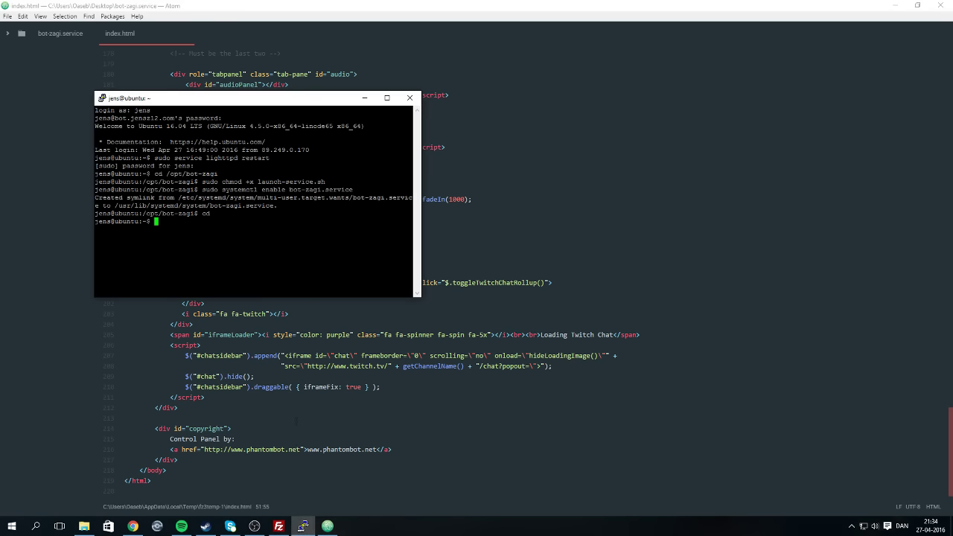
Check the shell history, then open the bot site's /om about page in Chrome.
key(Up)
key(Up)
key(Up)
key(Down)
key(Down)
key(Down)
click(133, 526)
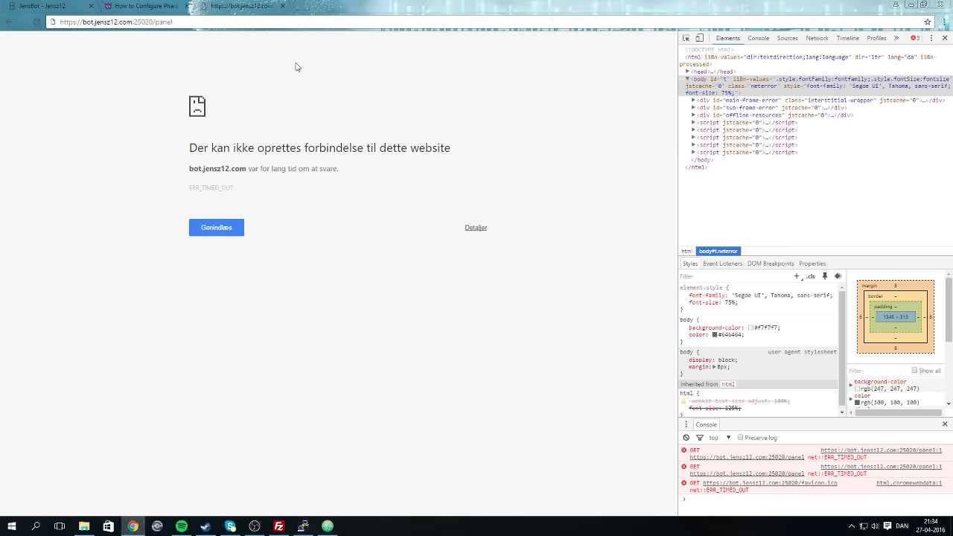
click(168, 5)
click(45, 5)
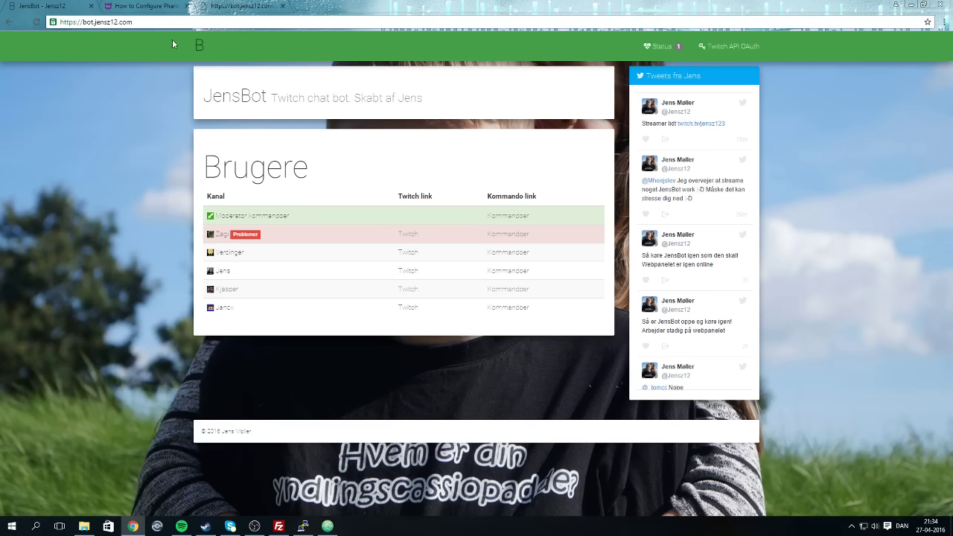
click(193, 18)
key(End)
text(/om)
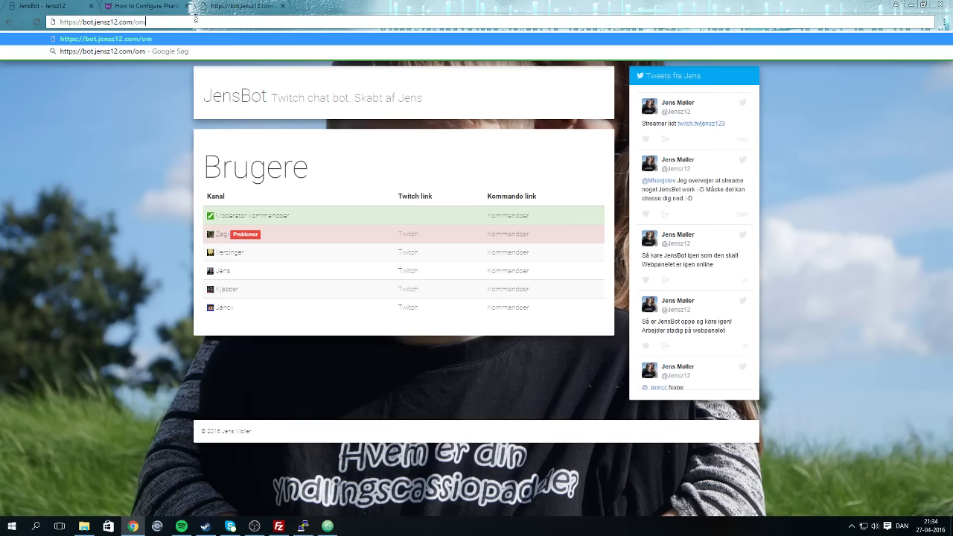
key(Return)
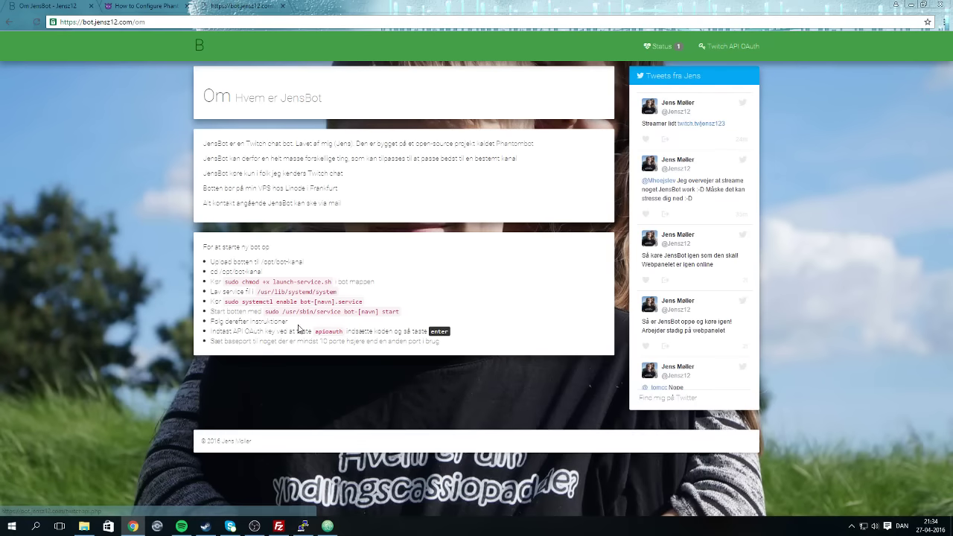
Copy the service command from the about page and run it in PuTTY with 'stop'.
drag(399, 312, 265, 311)
right_click(265, 311)
click(331, 320)
key(alt+Tab)
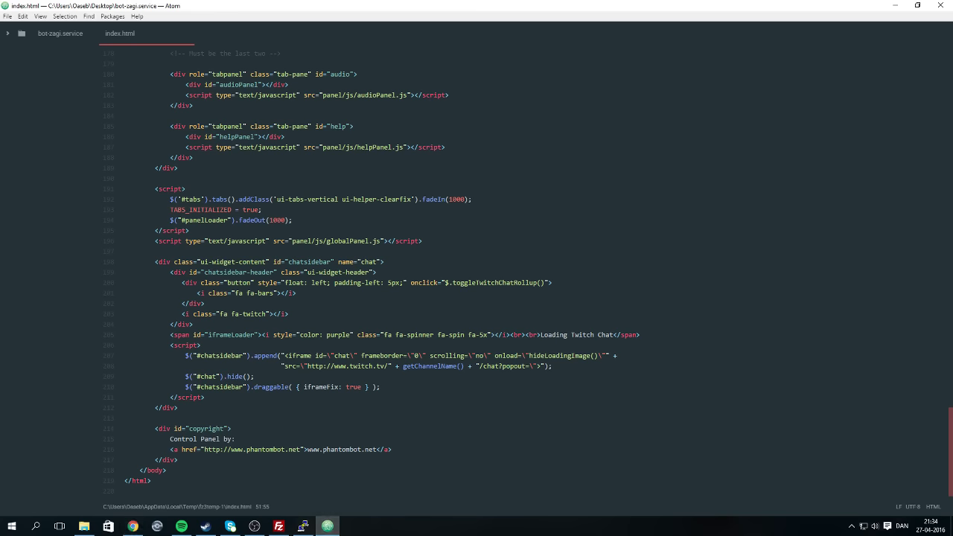
click(302, 526)
key(shift+Insert)
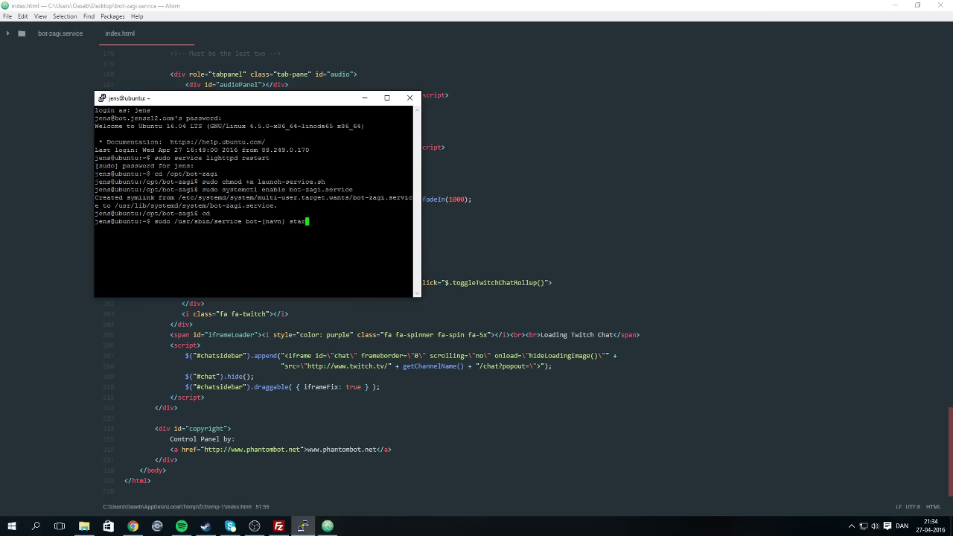
key(BackSpace)
key(BackSpace)
key(BackSpace)
key(BackSpace)
key(BackSpace)
key(BackSpace)
key(BackSpace)
key(BackSpace)
key(BackSpace)
key(BackSpace)
key(BackSpace)
text(jens stop)
key(Return)
key(Return)
key(Return)
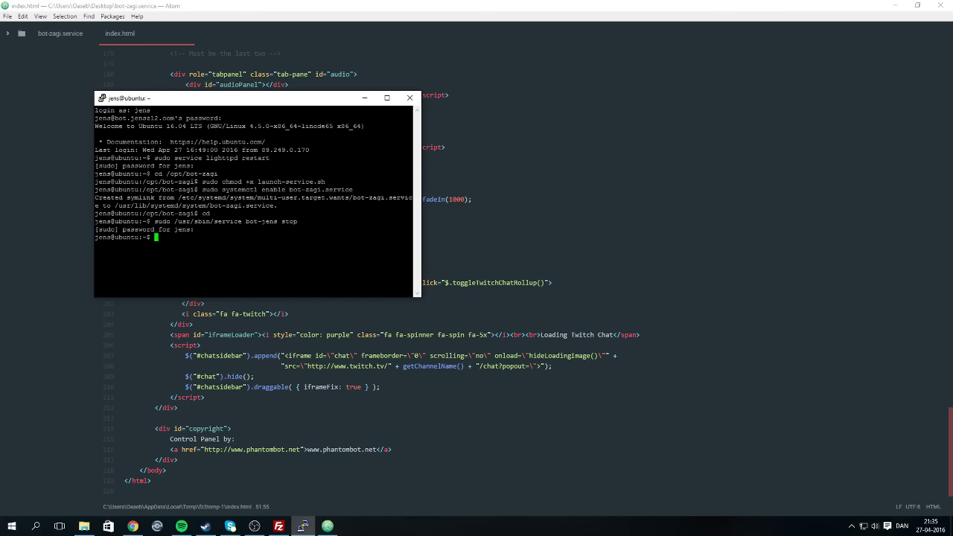
Rerun the service command with 'start' to bring the bot back up.
key(Up)
key(BackSpace)
key(BackSpace)
text(a)
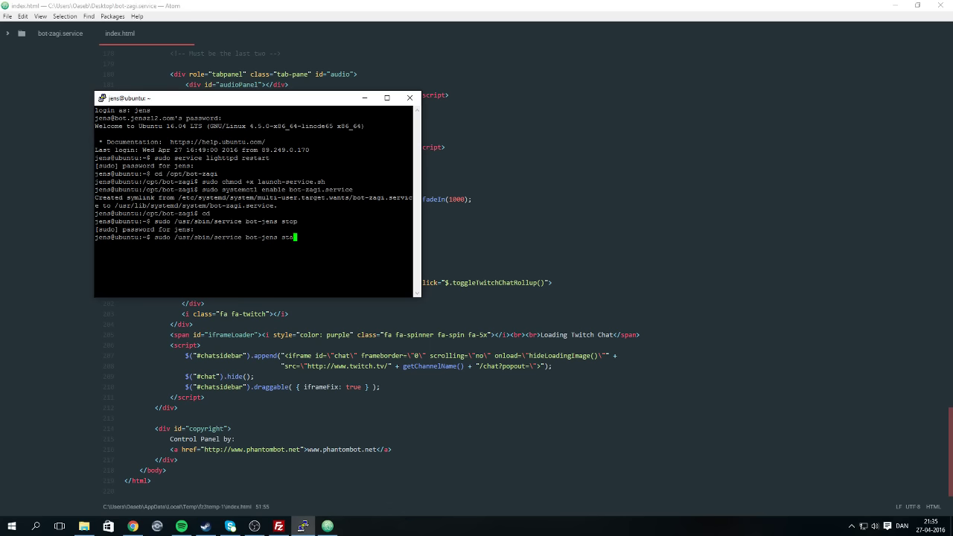
text(rt)
key(Return)
Strip 'https:/' from the panel address in Chrome, then bring up FileZilla and OBS Studio.
click(132, 526)
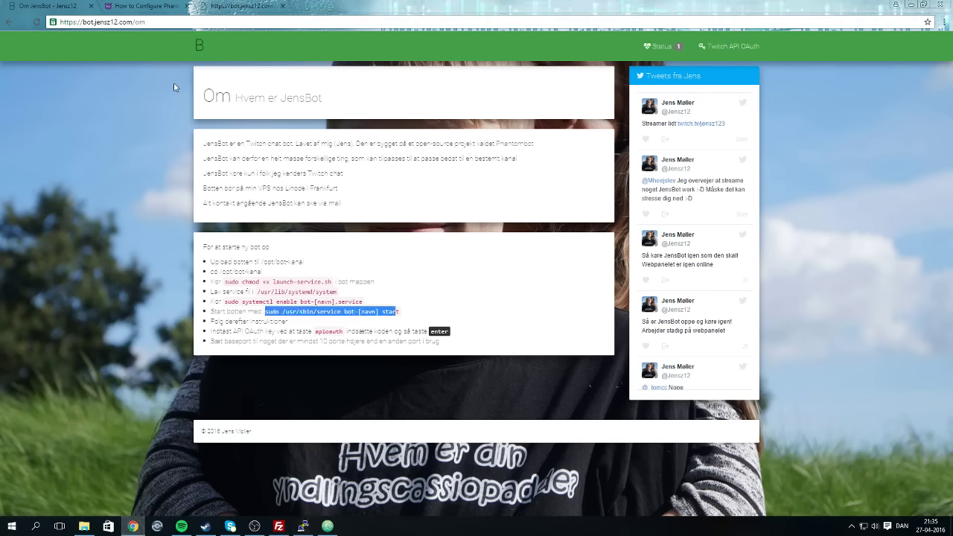
click(238, 6)
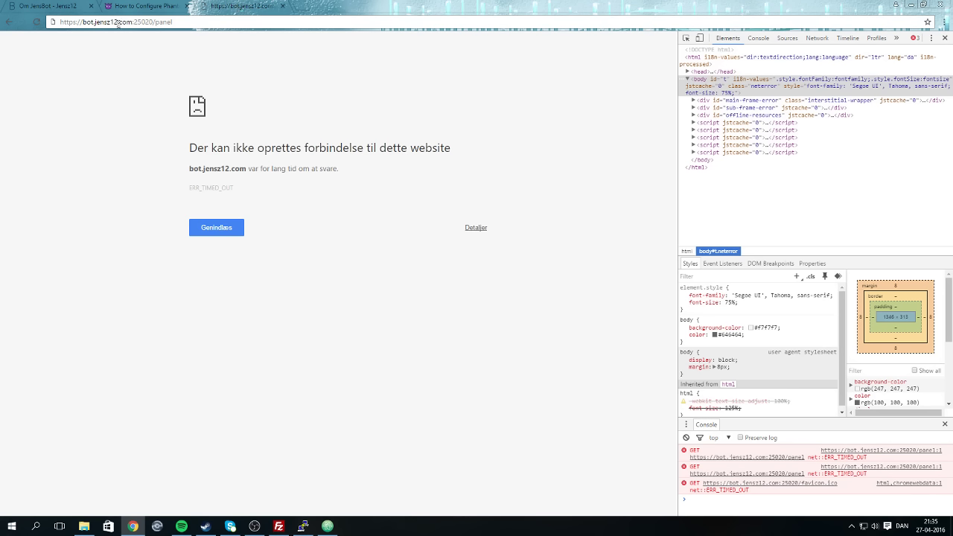
drag(81, 23, 2, 26)
key(BackSpace)
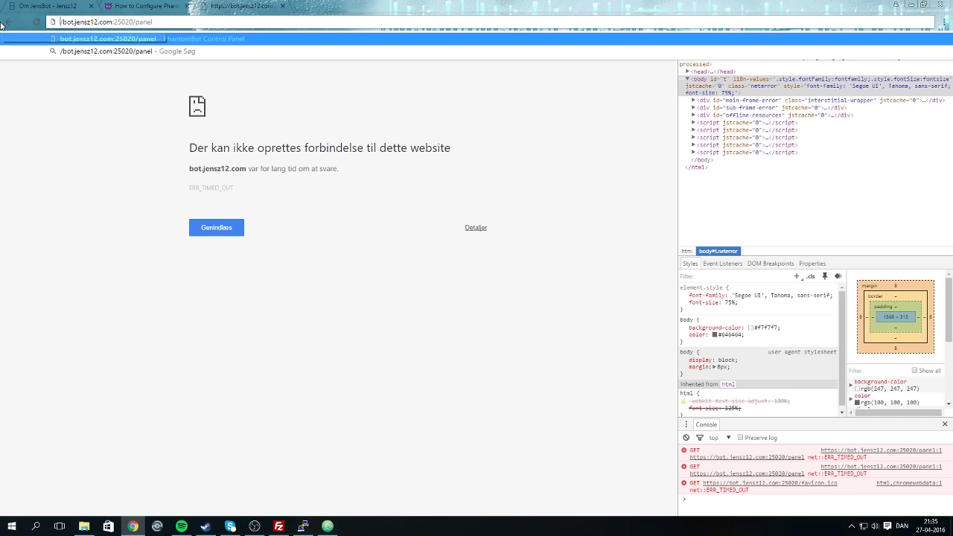
key(Delete)
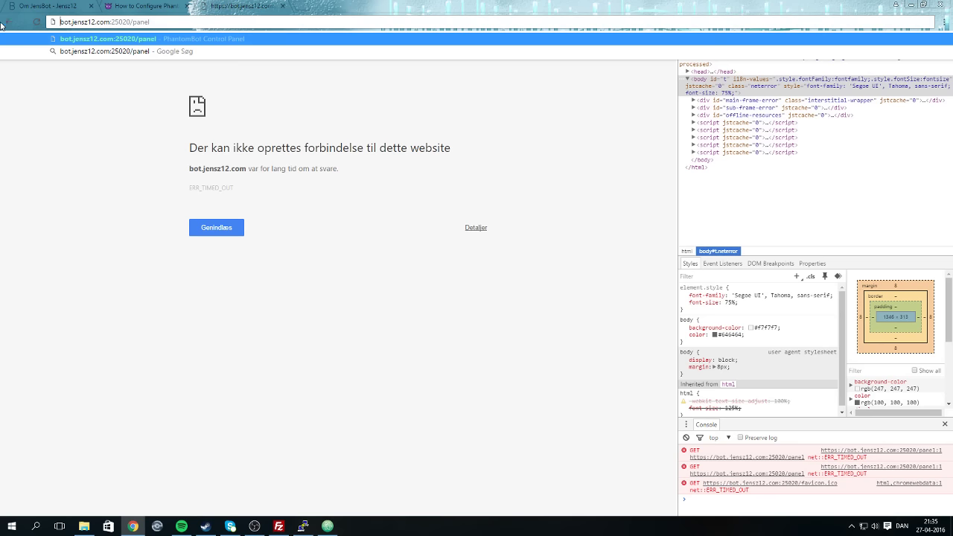
click(279, 526)
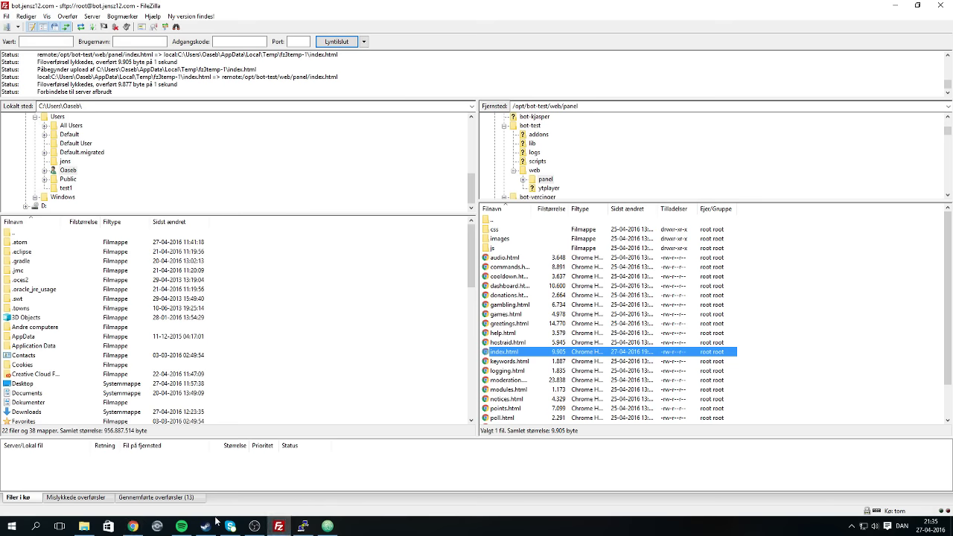
click(254, 526)
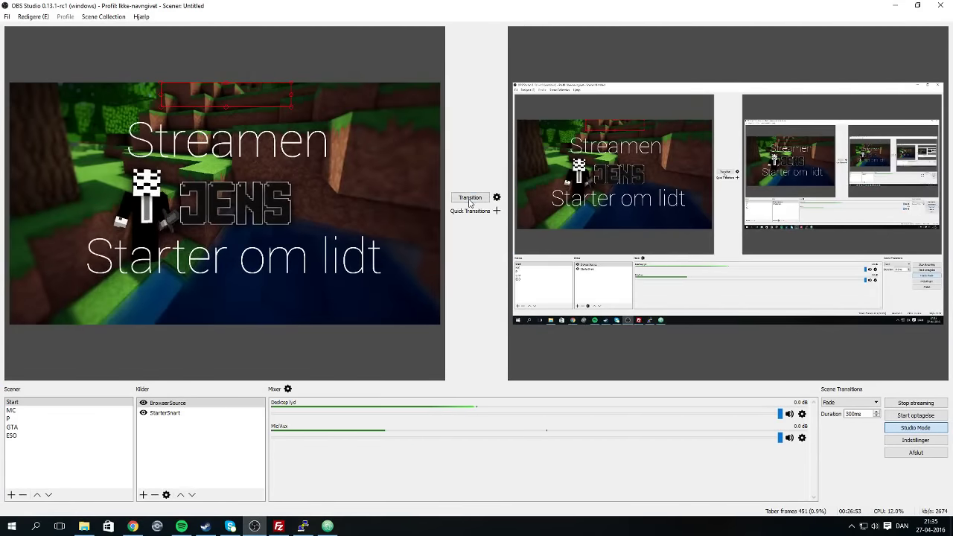
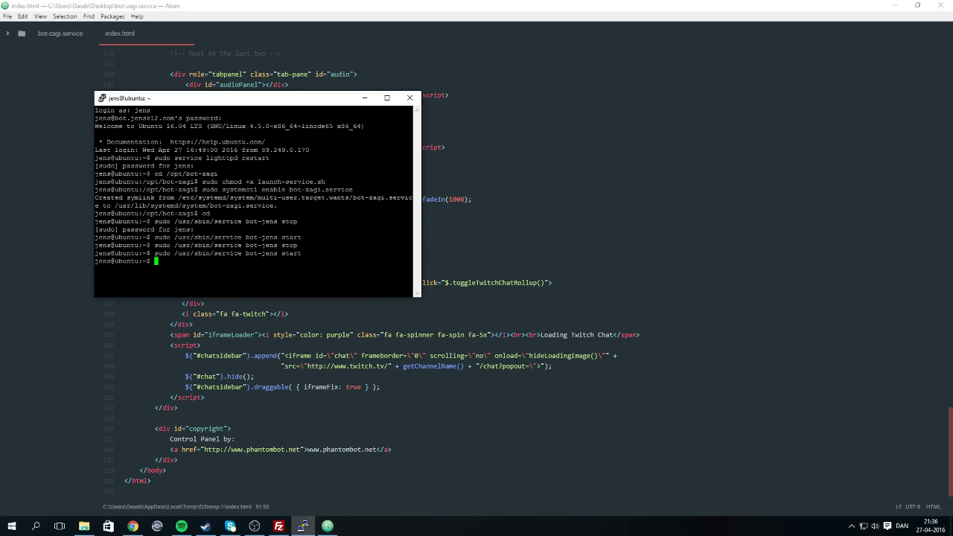
Reload the bot control panel page in Chrome, then view the PhantomBot service guide.
click(132, 526)
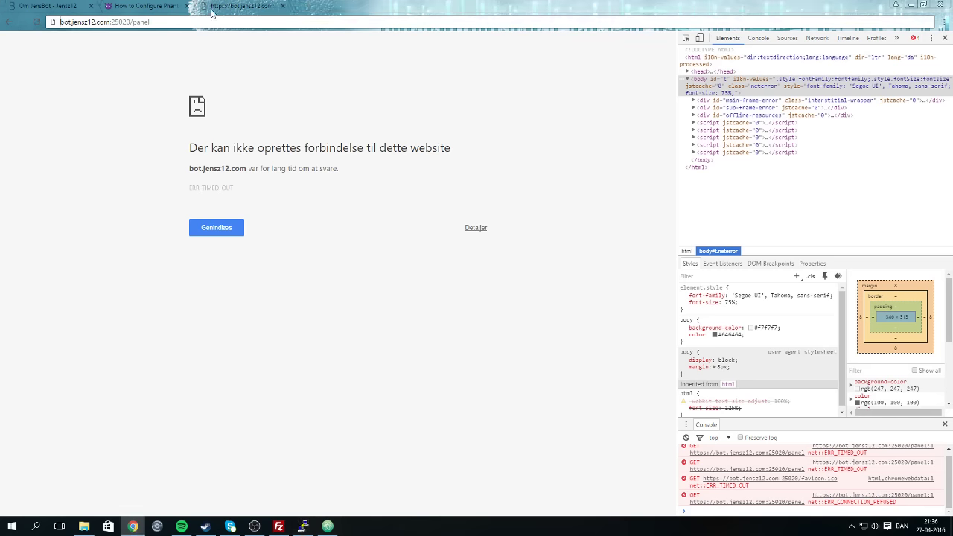
click(215, 229)
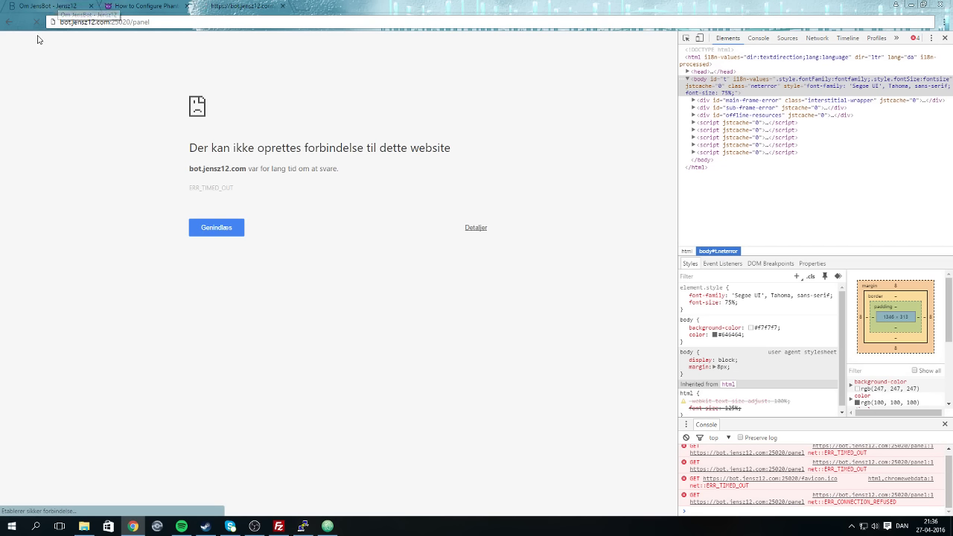
click(130, 5)
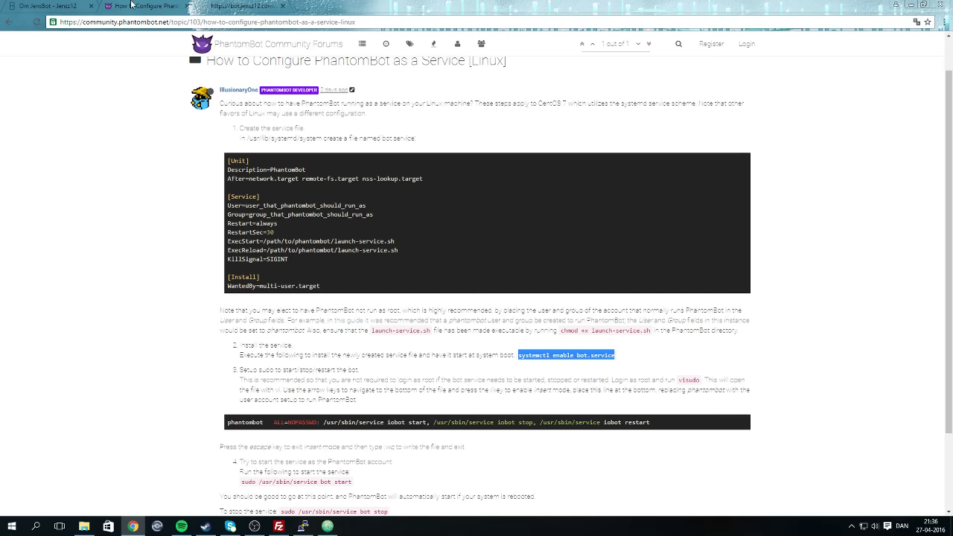
Play the song Signs in the music player and return to the bot panel page.
click(181, 526)
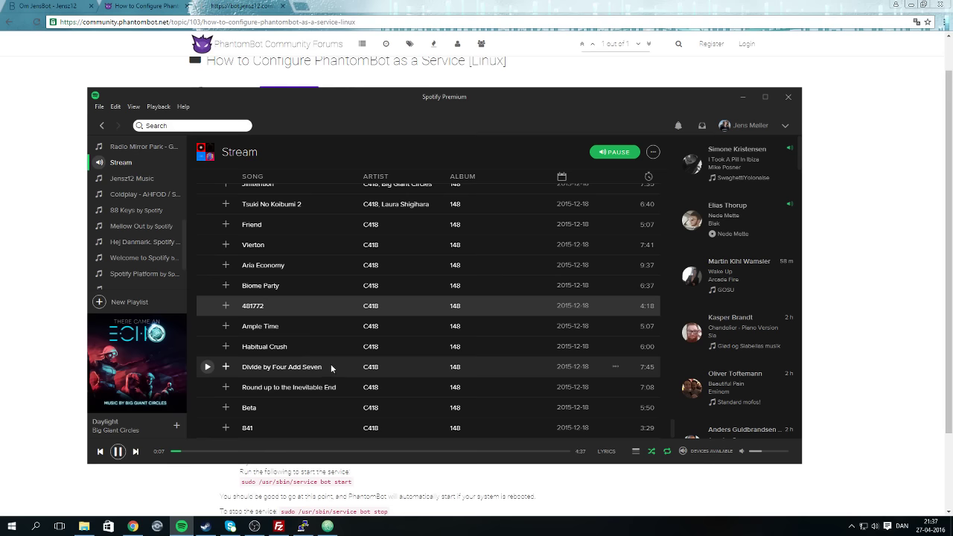
scroll(331, 350, up, 4)
scroll(358, 300, up, 3)
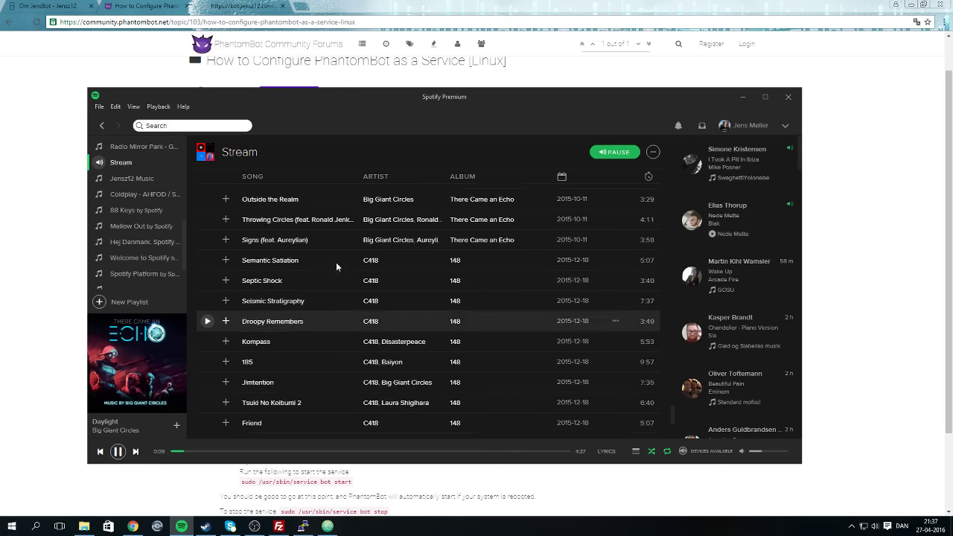
double_click(328, 285)
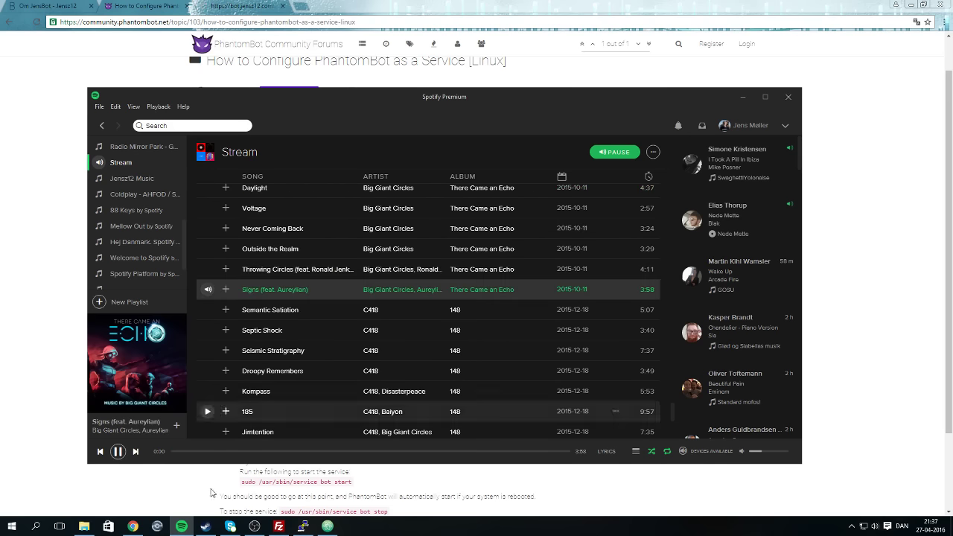
click(180, 526)
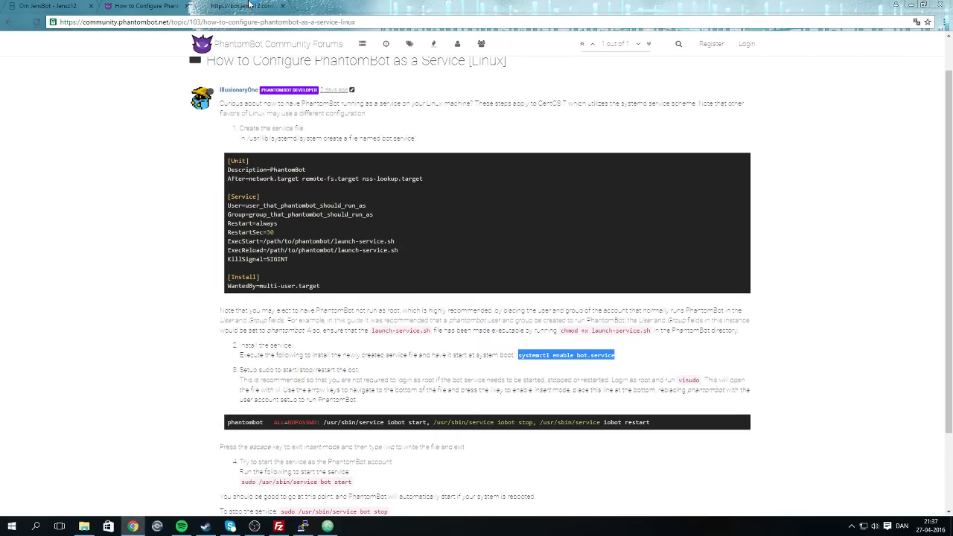
click(249, 6)
Browse to logs/core-error on the server and open 26-04-2016.txt in Atom with Vis/Rediger.
click(327, 526)
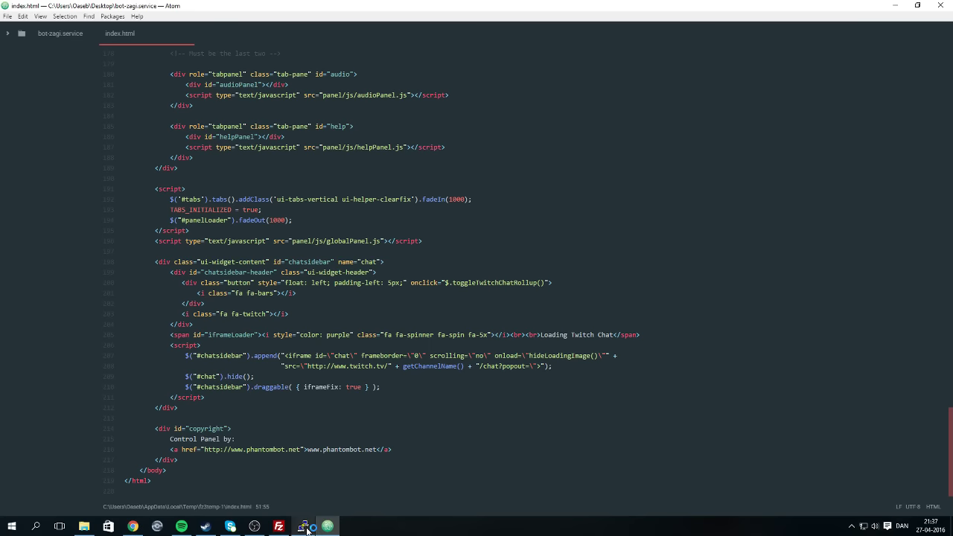
click(303, 526)
click(278, 526)
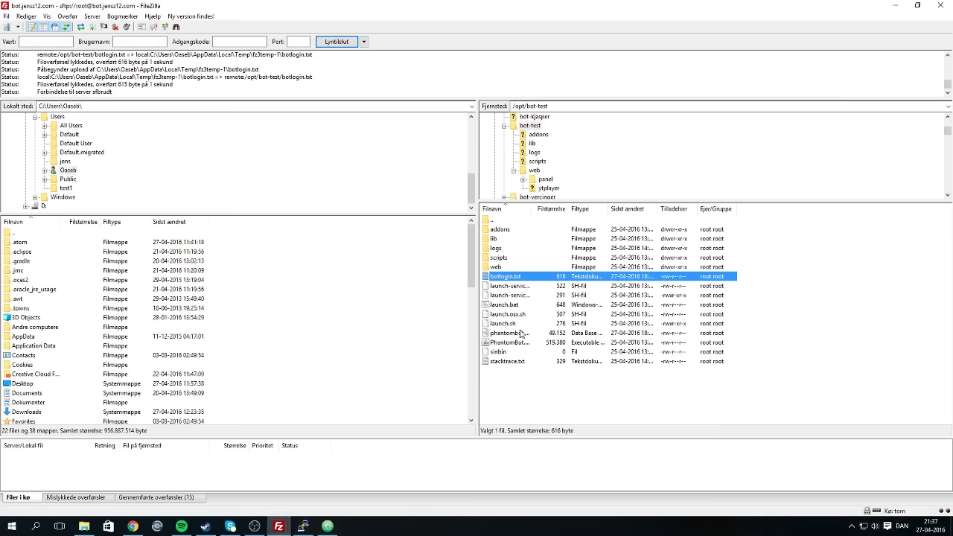
double_click(507, 249)
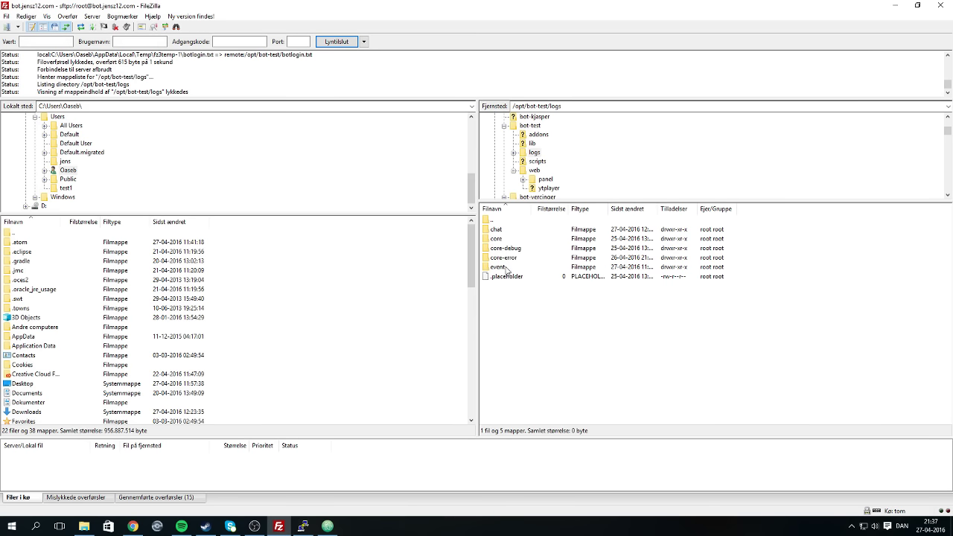
double_click(507, 258)
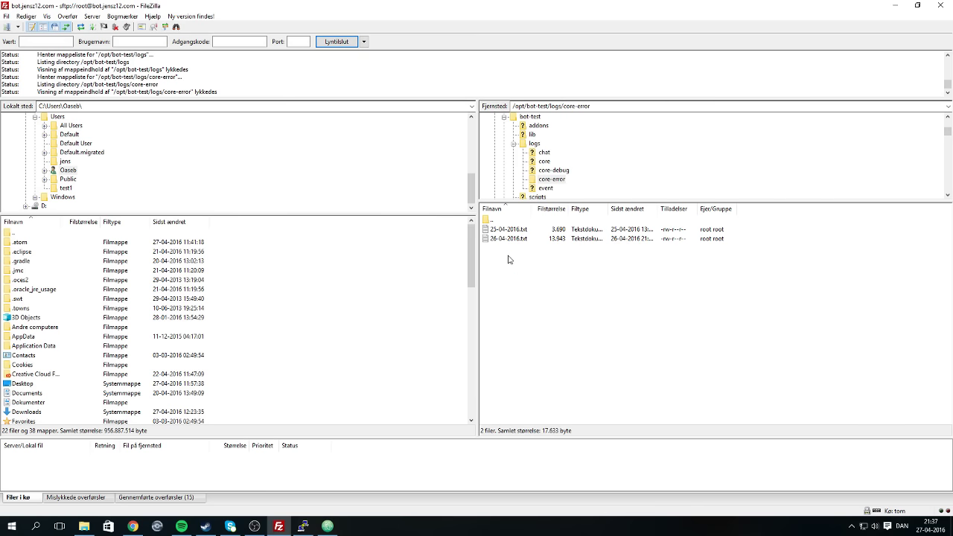
right_click(508, 237)
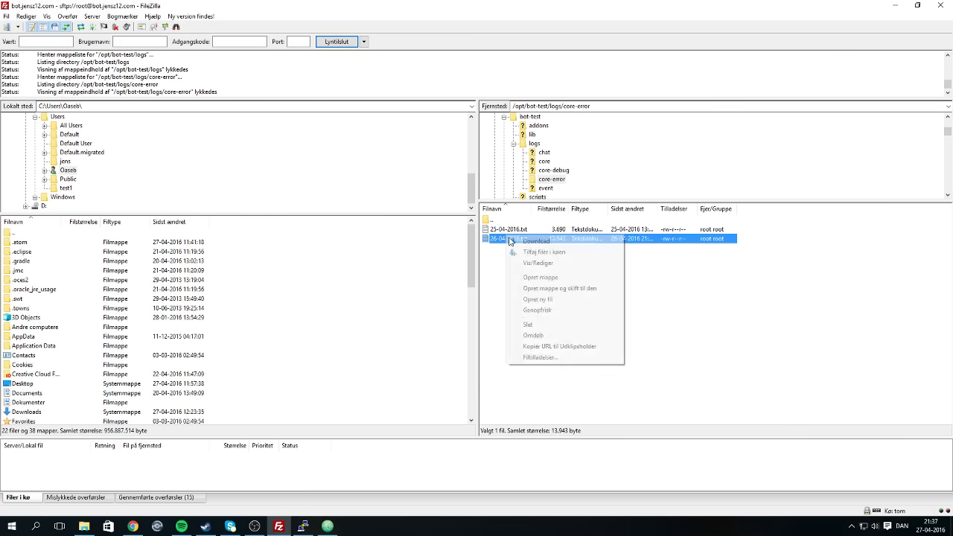
click(538, 263)
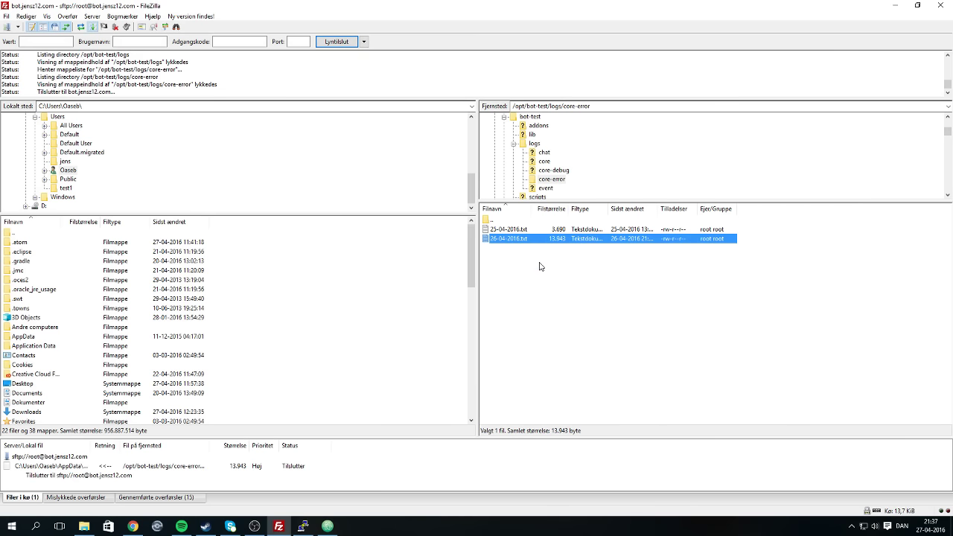
click(326, 526)
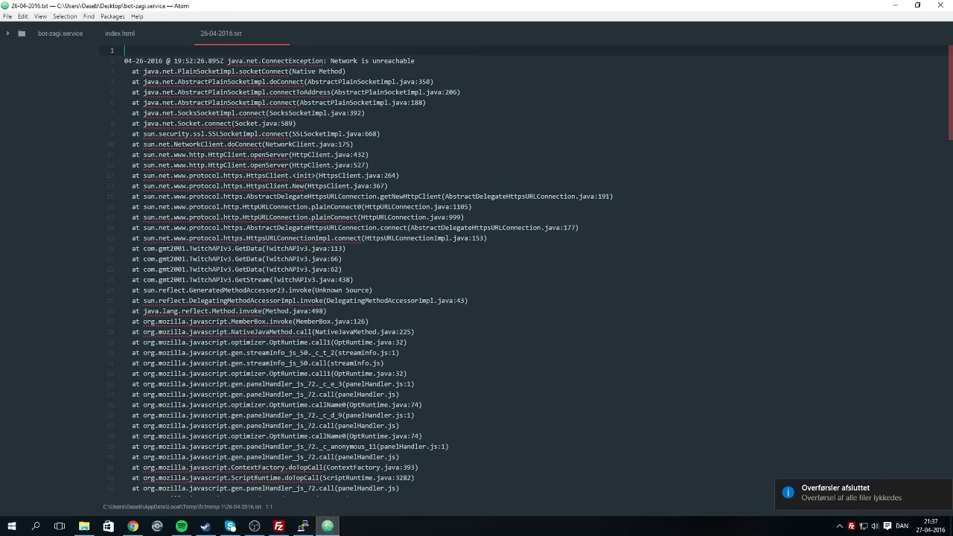
scroll(531, 271, down, 20)
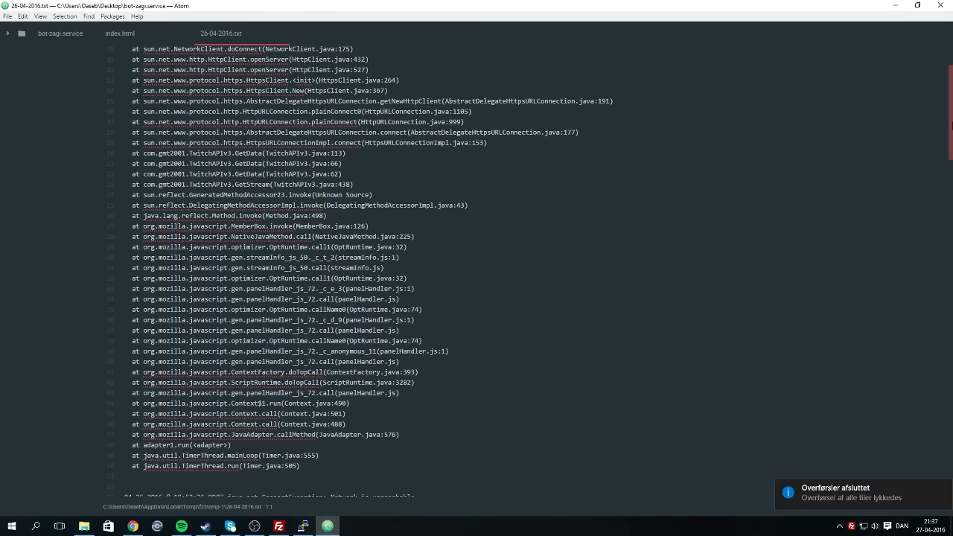
scroll(477, 271, up, 6)
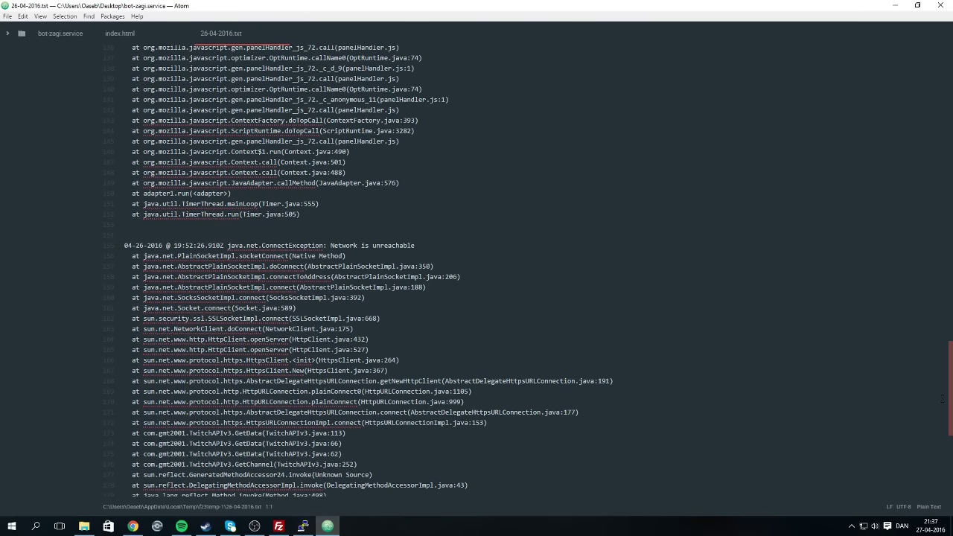
scroll(476, 271, up, 20)
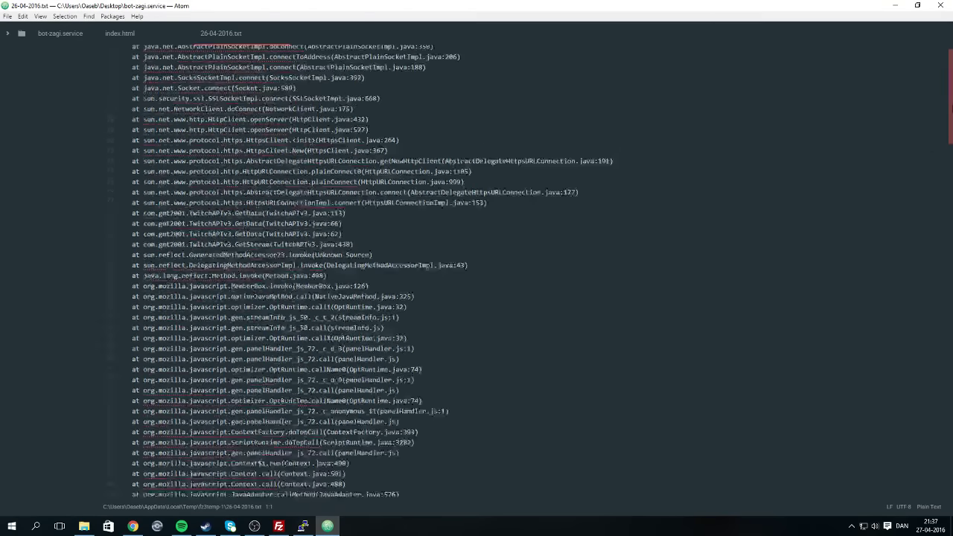
scroll(476, 271, up, 1)
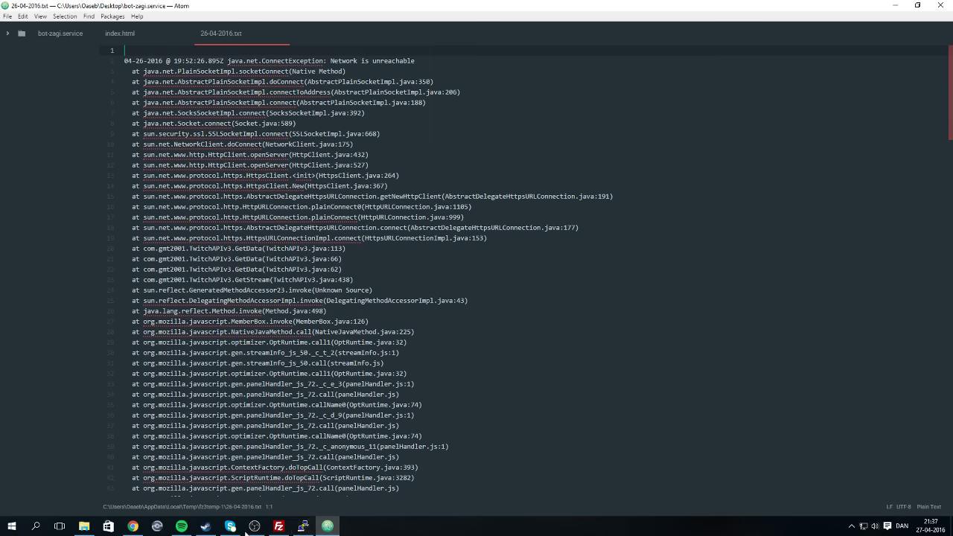
Look inside the chat, core, core-debug and core-error log folders in turn.
click(302, 526)
click(278, 526)
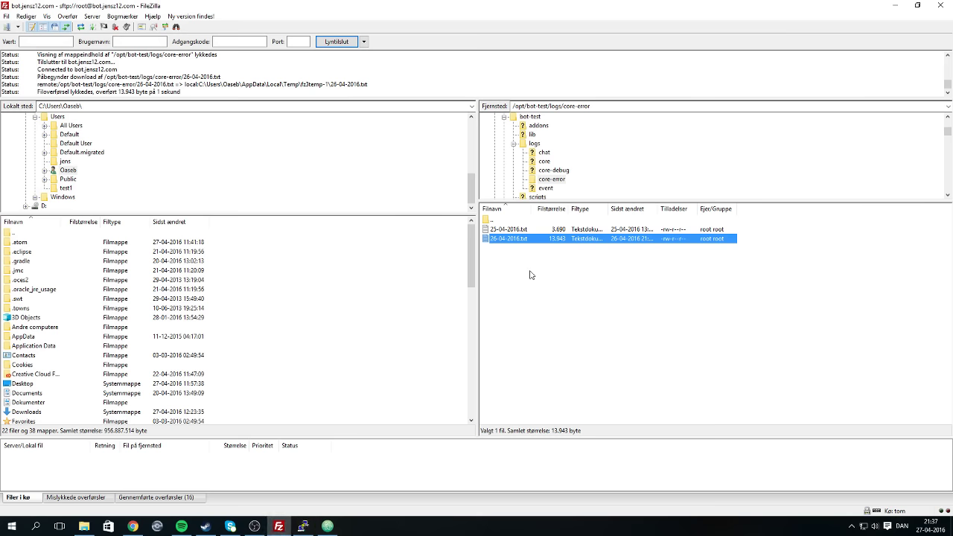
double_click(525, 220)
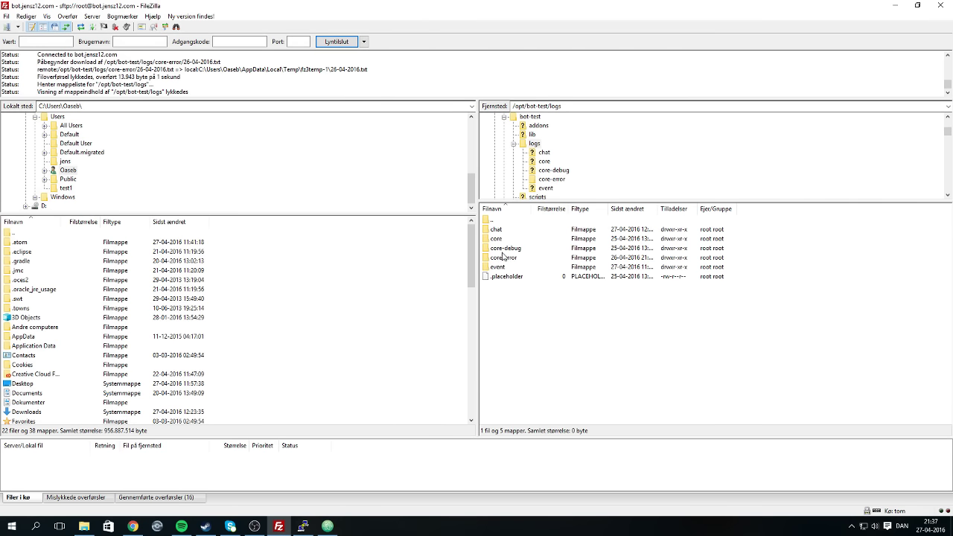
double_click(508, 230)
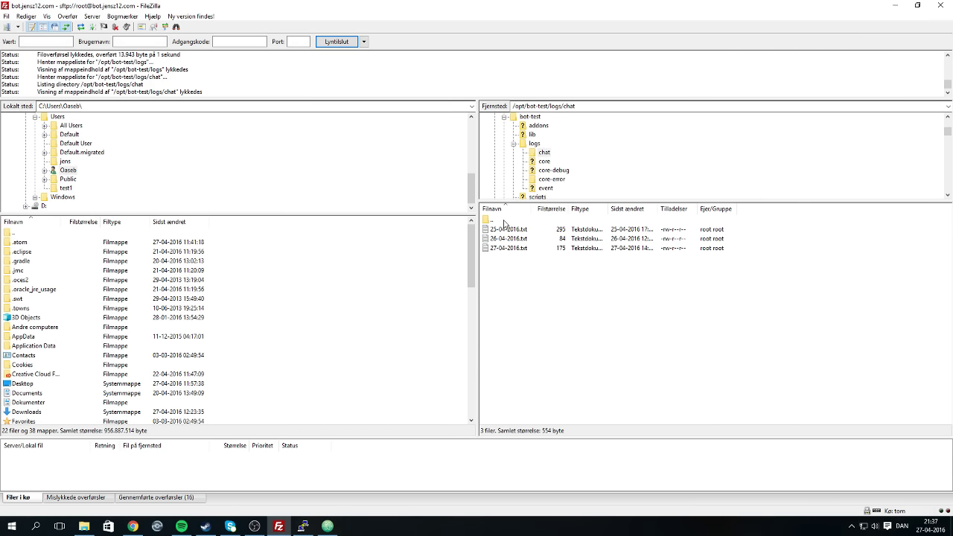
double_click(504, 222)
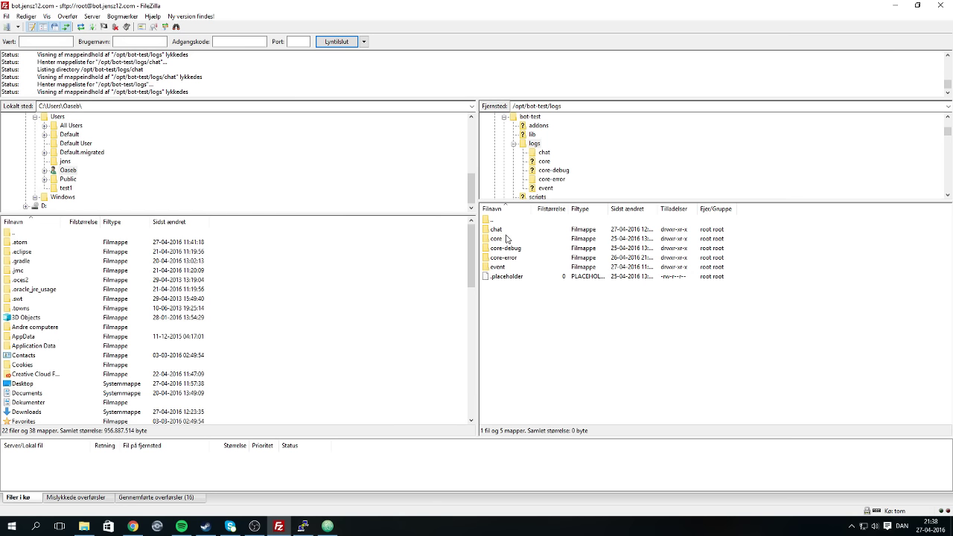
double_click(507, 239)
double_click(501, 222)
double_click(515, 248)
double_click(506, 222)
double_click(518, 257)
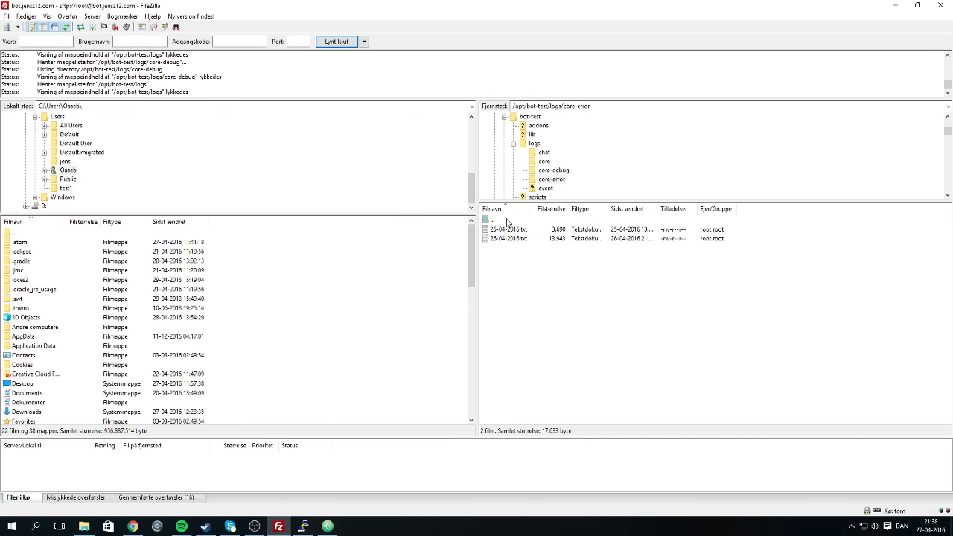
double_click(508, 222)
Open the event folder and view 27-04-2016.txt in the editor.
double_click(515, 267)
right_click(512, 252)
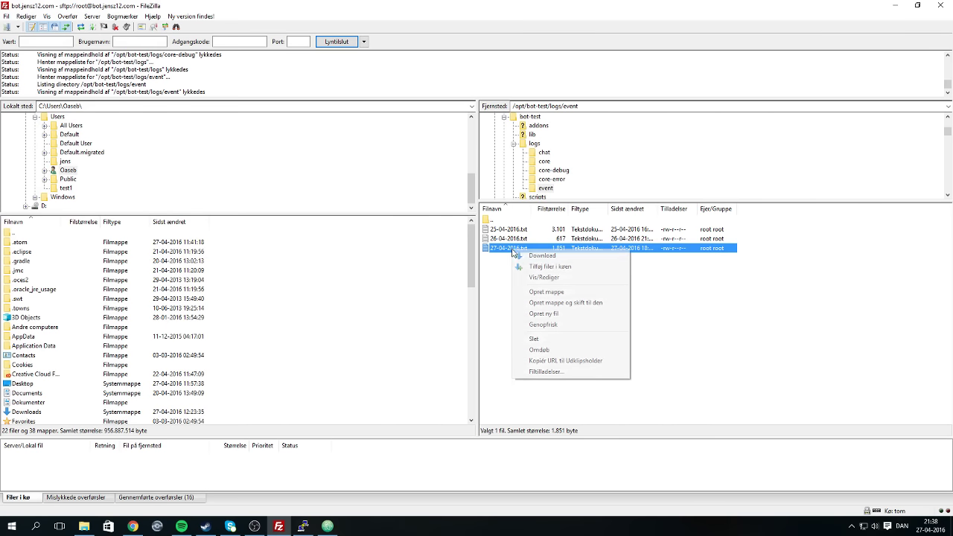
click(529, 276)
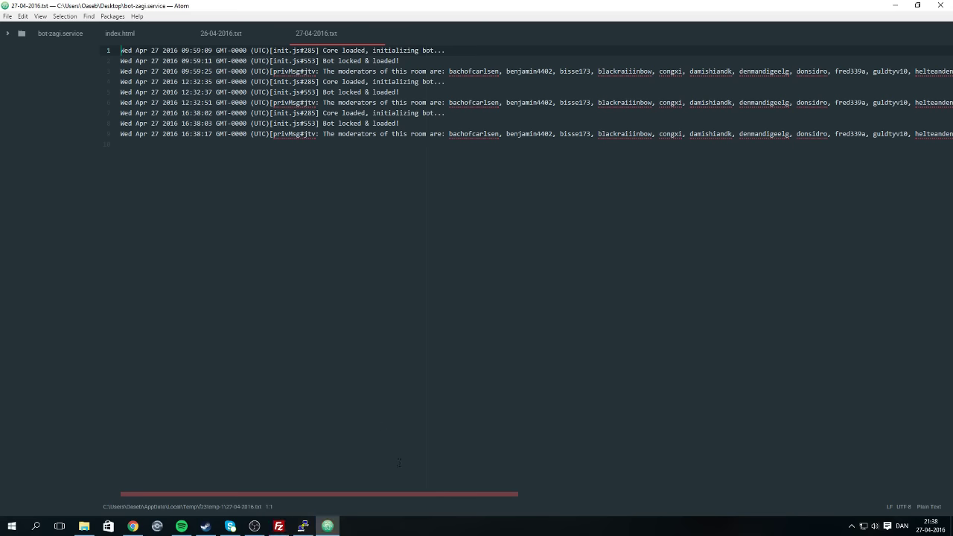
Select text near the end of line 9 in the 27-04-2016 log.
key(ctrl+End)
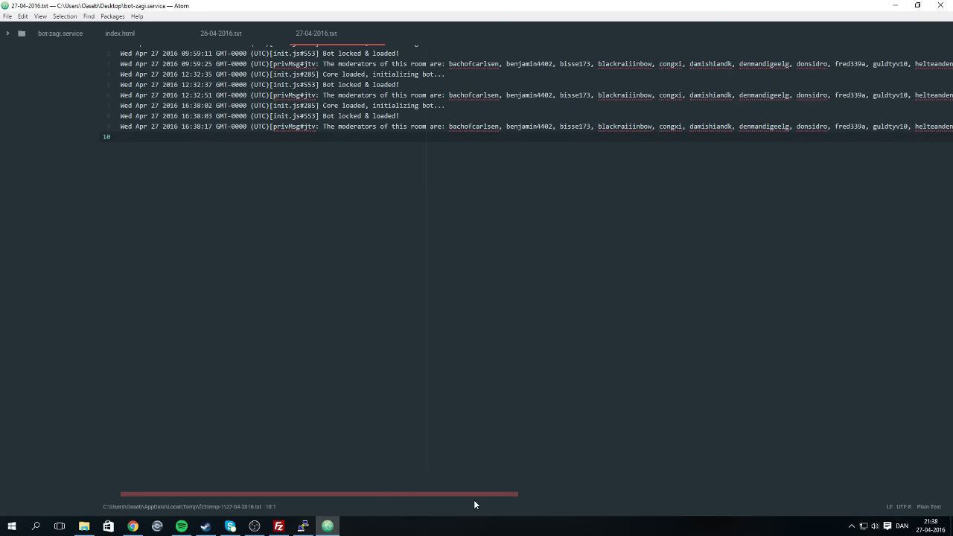
drag(474, 504, 744, 461)
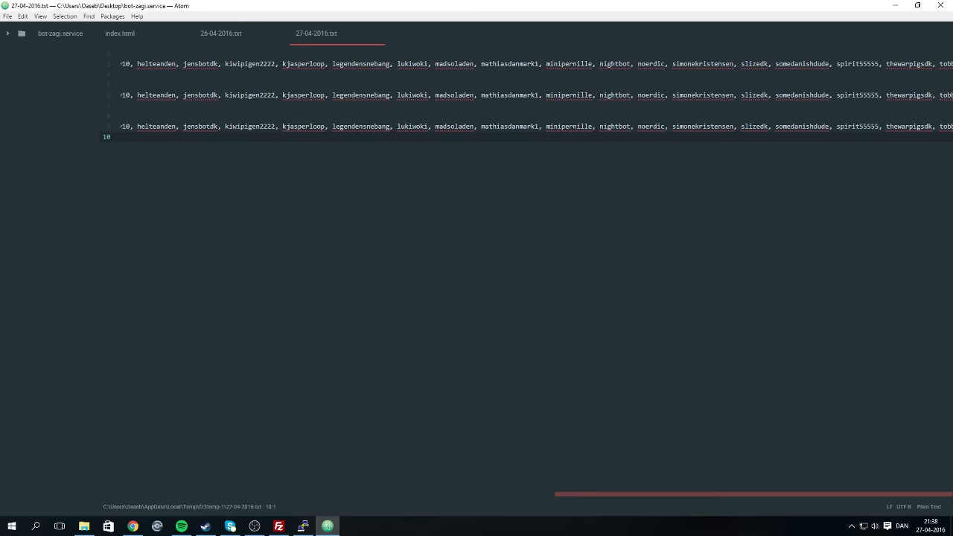
key(shift+Left)
key(shift+Left)
key(shift+Left)
key(shift+Left)
key(shift+Left)
key(shift+Left)
key(shift+Left)
key(shift+Left)
key(shift+Left)
key(shift+Left)
key(shift+Left)
key(shift+Left)
key(shift+Left)
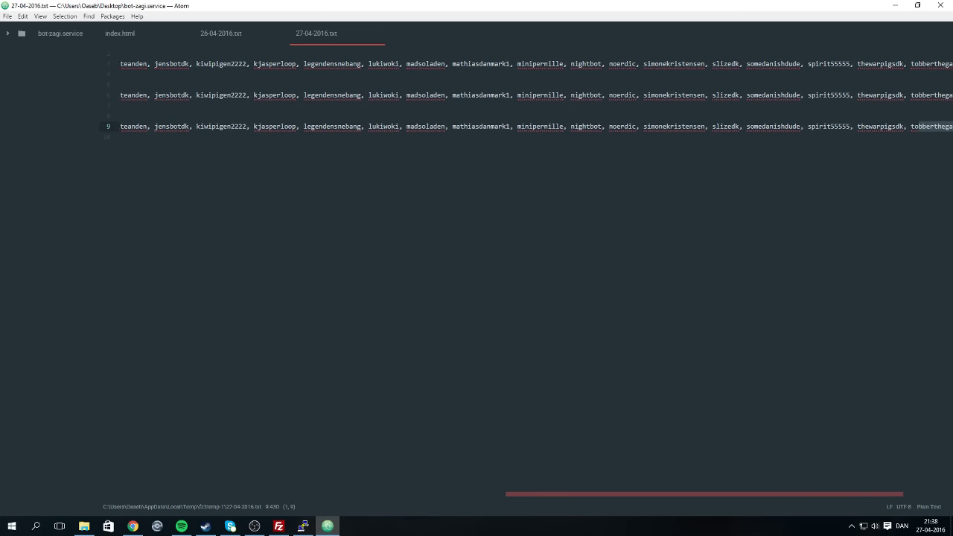
key(shift+Right)
key(shift+Right)
key(shift+Right)
key(shift+Right)
key(shift+Right)
key(shift+Right)
key(shift+Right)
key(shift+Right)
key(shift+Right)
key(shift+Right)
key(shift+Right)
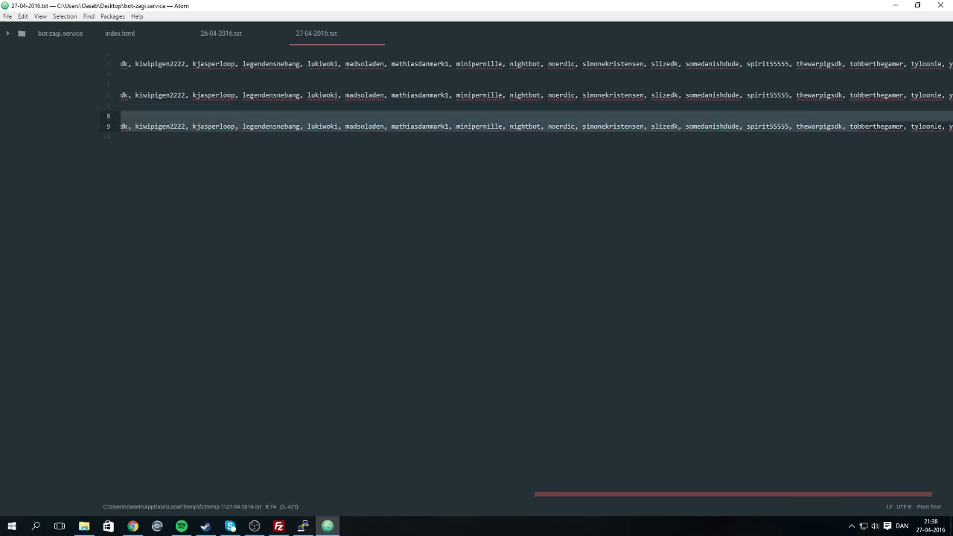
key(shift+Right)
key(shift+Right)
key(shift+Right)
key(shift+Right)
drag(693, 498, 770, 495)
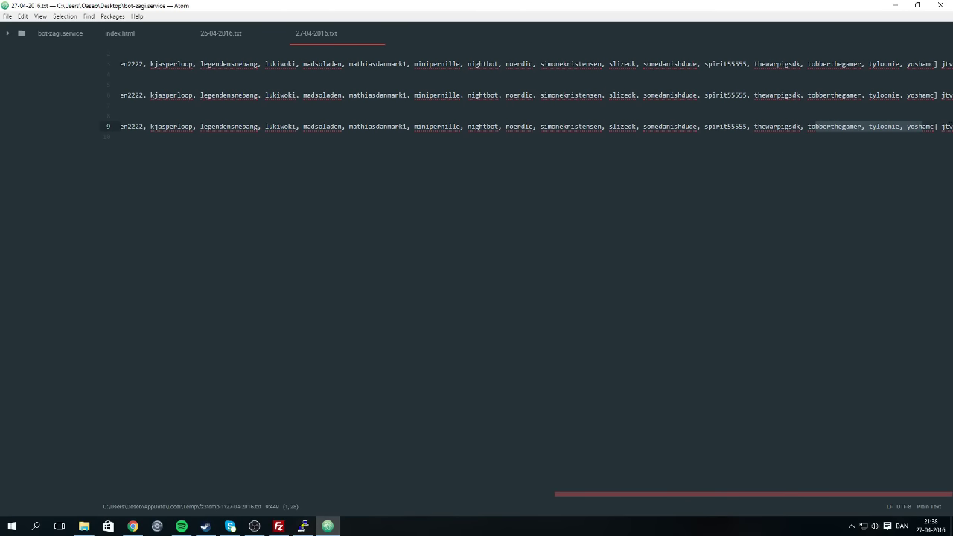
key(End)
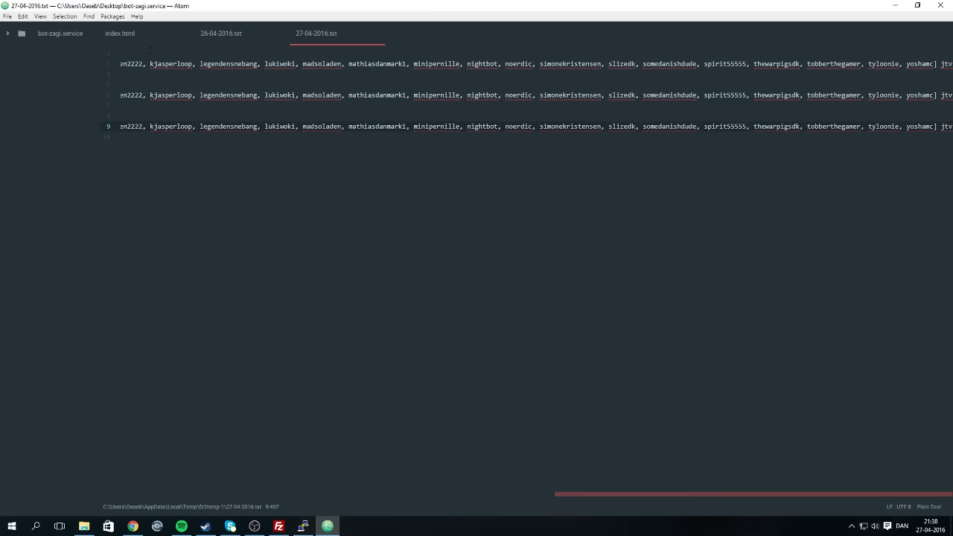
Close the 27-04-2016.txt and 26-04-2016.txt tabs in Atom.
drag(648, 494, 103, 477)
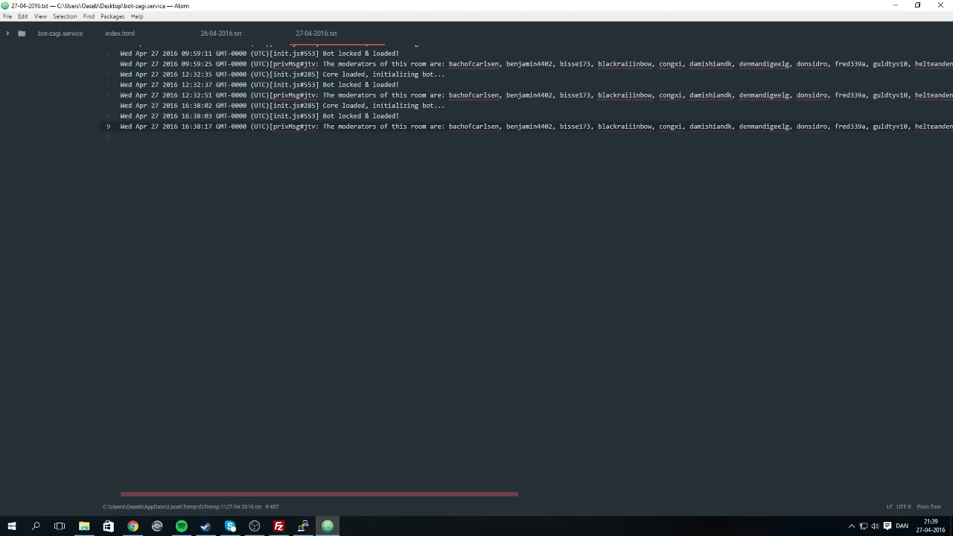
scroll(527, 92, up, 1)
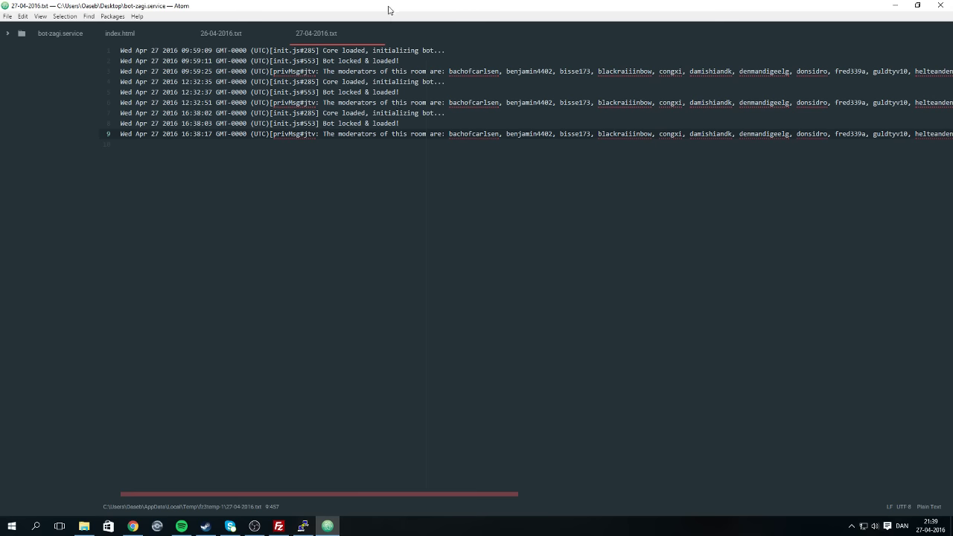
click(377, 34)
click(281, 35)
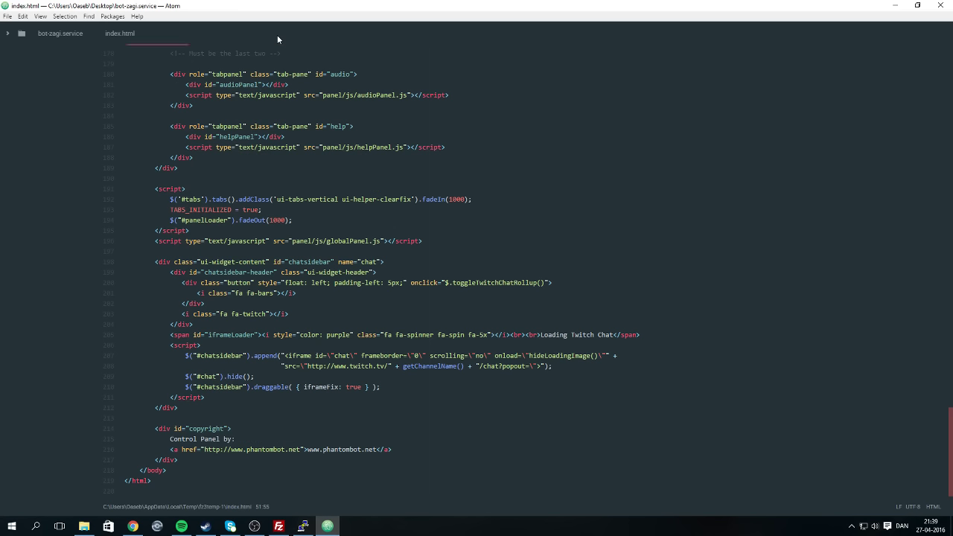
Move FileZilla up to the logs folder, then reload the :25020/panel tab in Chrome.
click(280, 526)
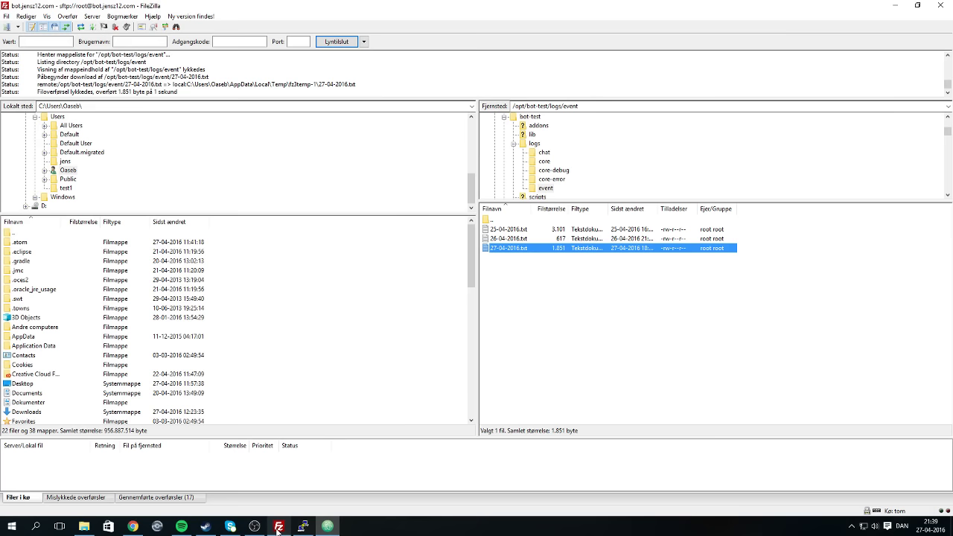
double_click(506, 221)
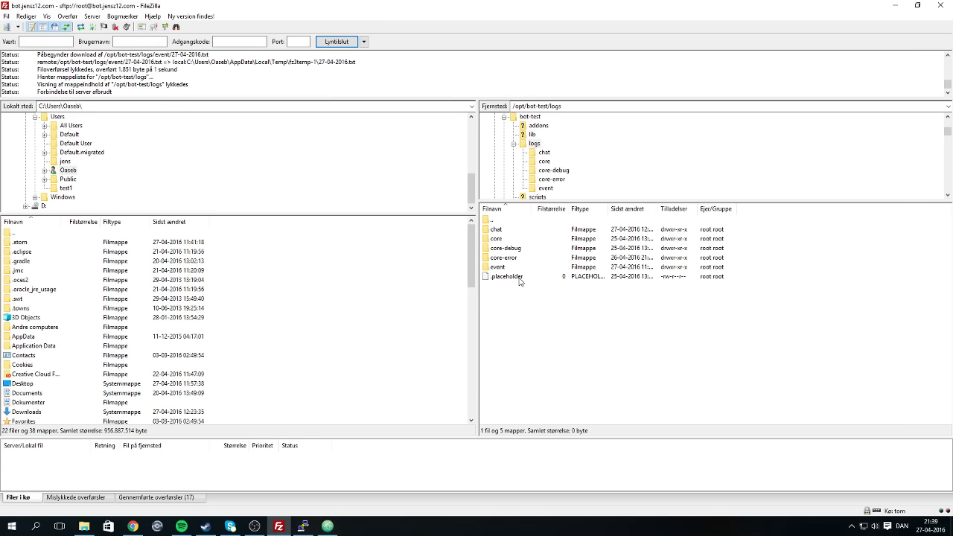
click(132, 526)
click(151, 6)
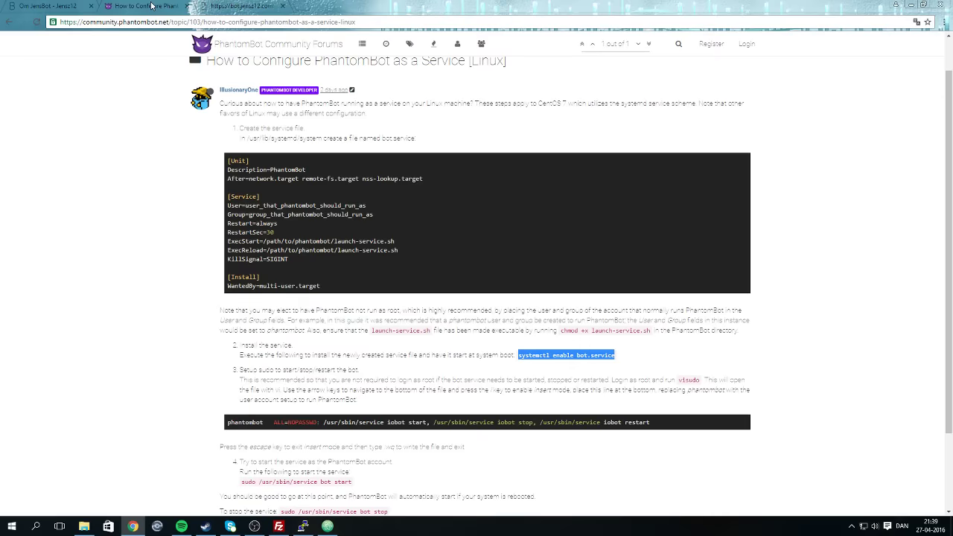
click(223, 6)
click(35, 23)
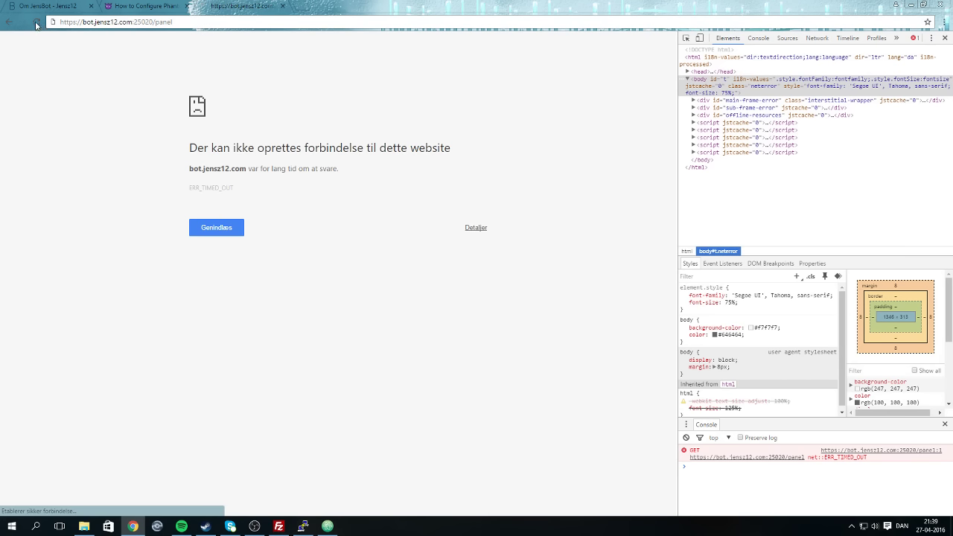
Open the Om JensBot page and go to the JensBot home page via the B logo.
click(45, 6)
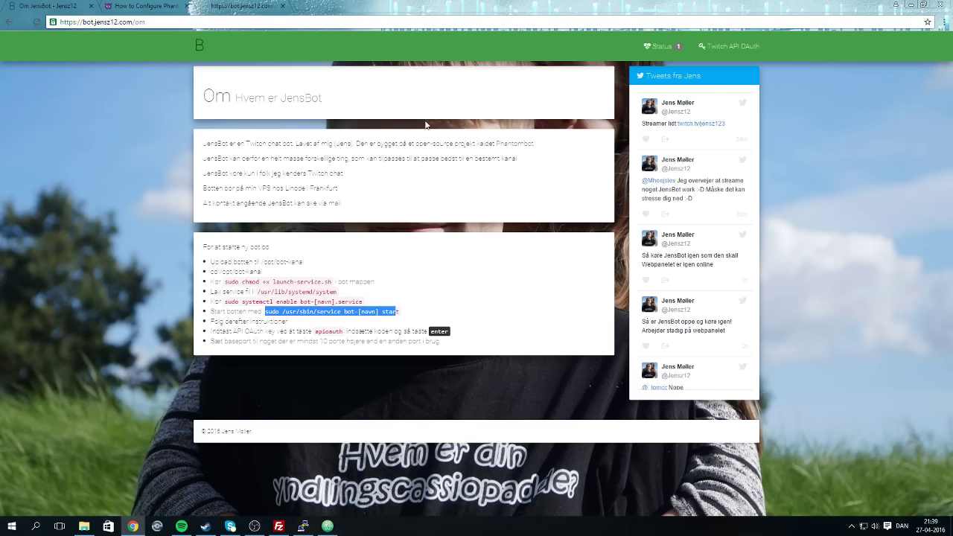
click(393, 299)
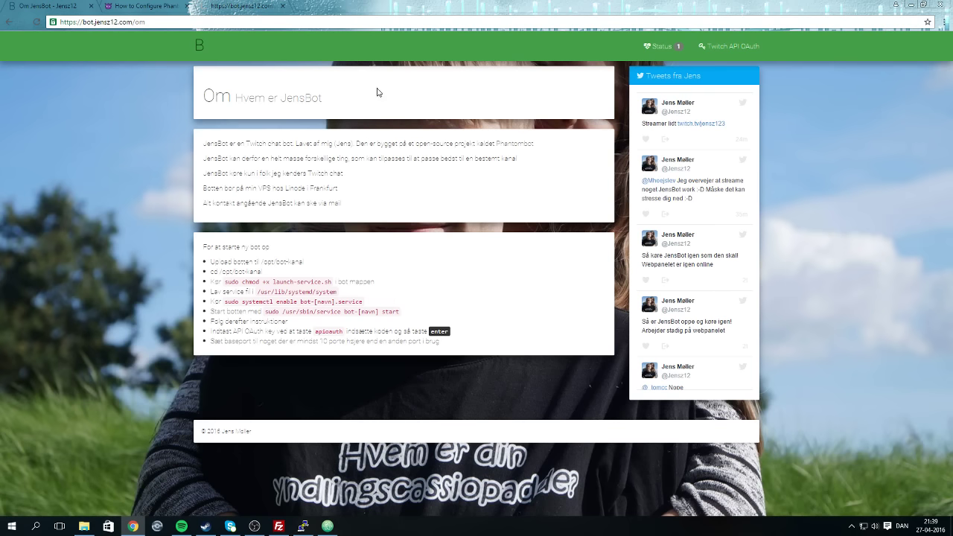
click(210, 46)
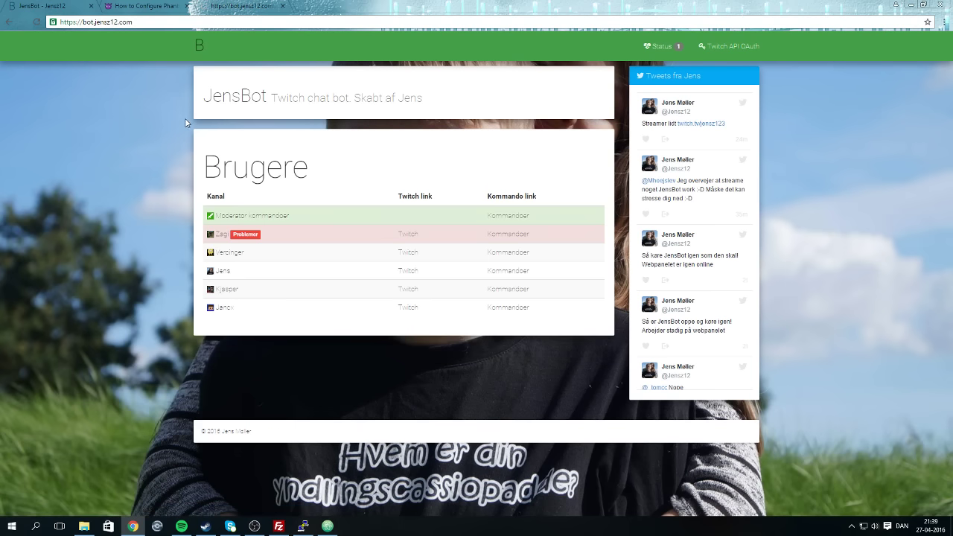
click(130, 6)
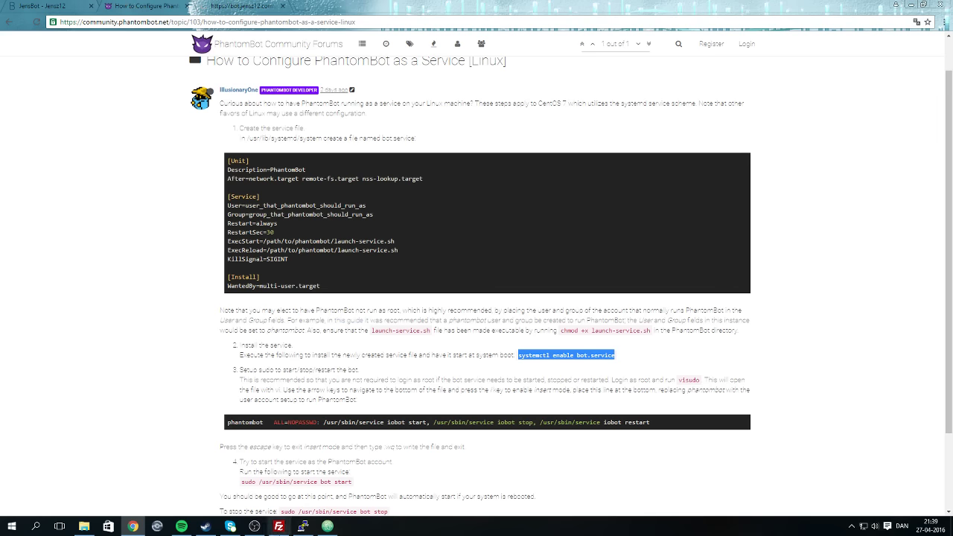
Check the terminal and timed-out panel, then return FileZilla to /opt/bot-test.
click(301, 526)
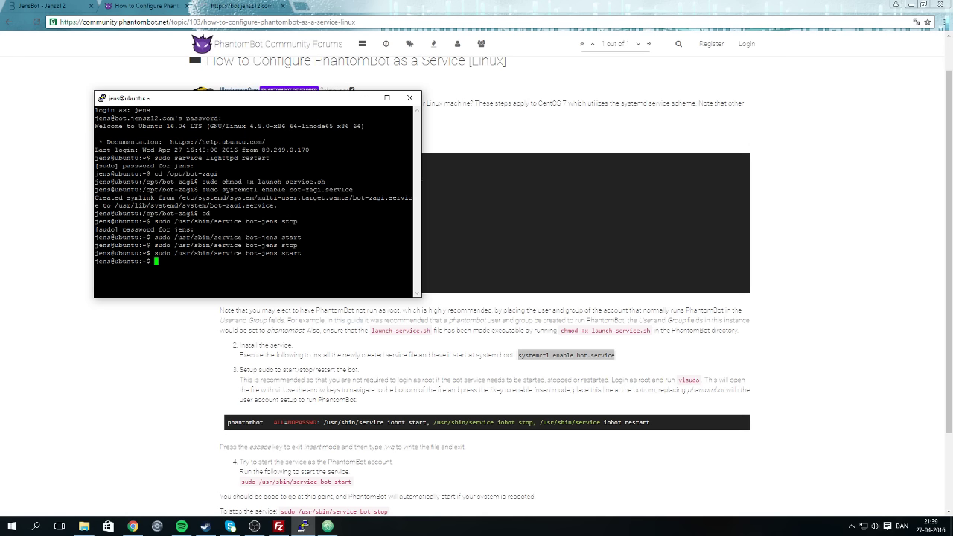
click(224, 6)
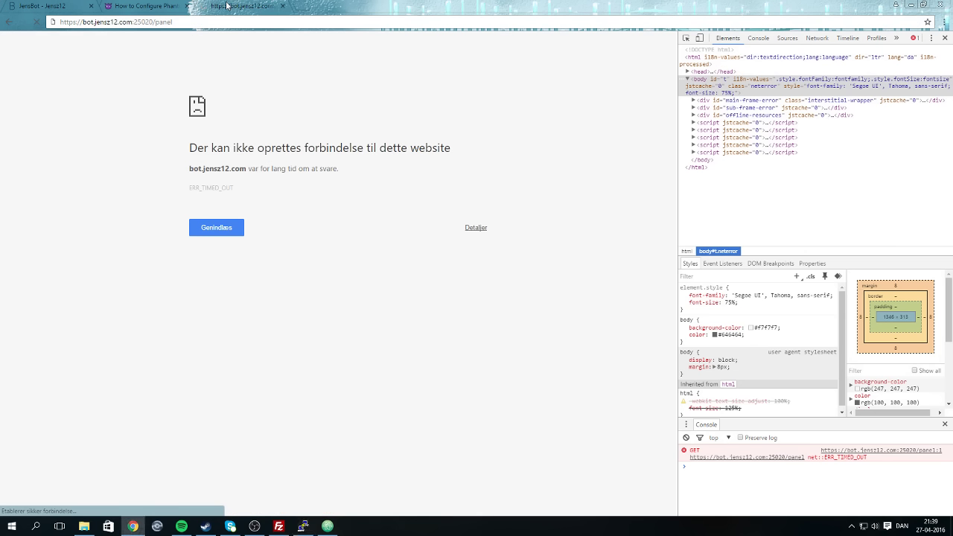
click(279, 526)
double_click(502, 220)
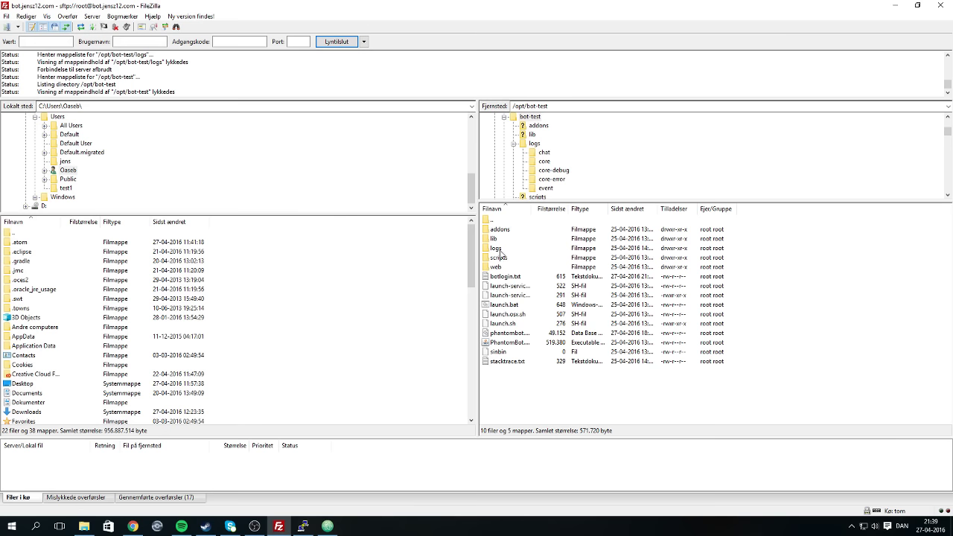
Open web, then panel, to list dashboard.html, commands.html and the other panel pages.
double_click(498, 267)
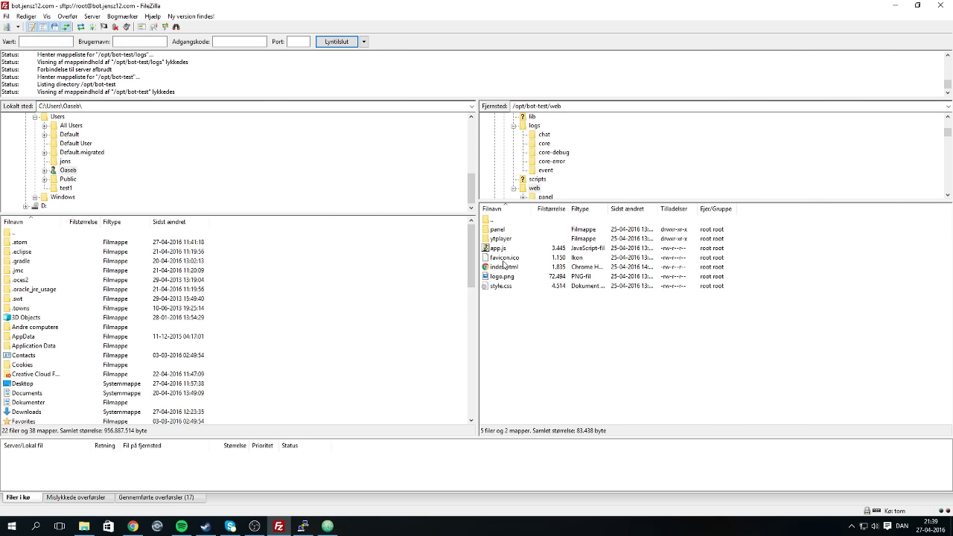
double_click(497, 229)
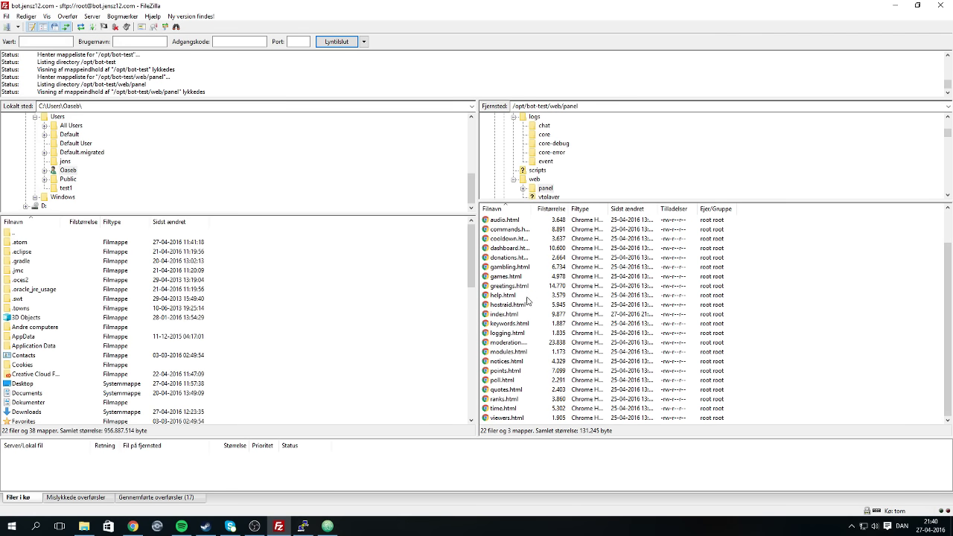
Load bot.jensz12.com:25020/panel from Chrome's address bar.
click(137, 525)
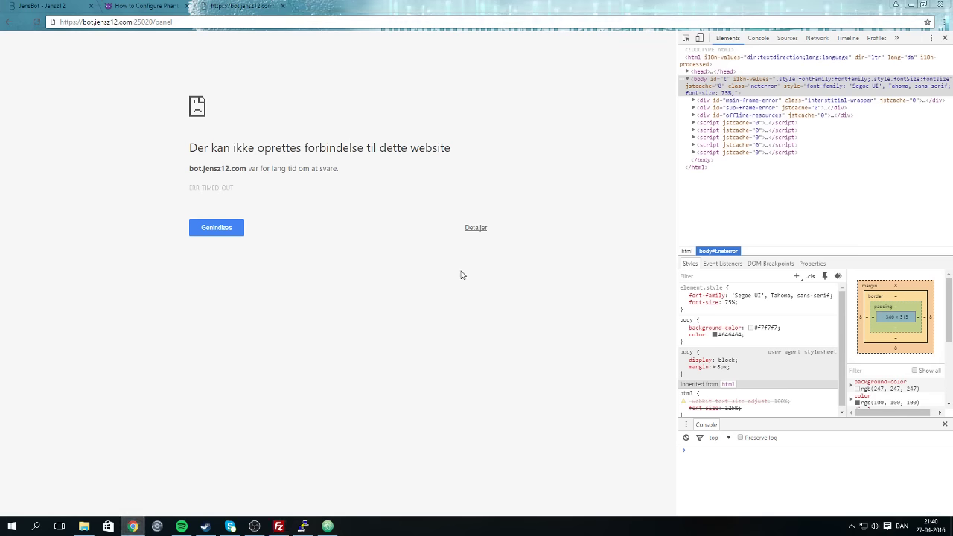
click(84, 22)
text(bot.jensz12.com:25020/panel)
key(Return)
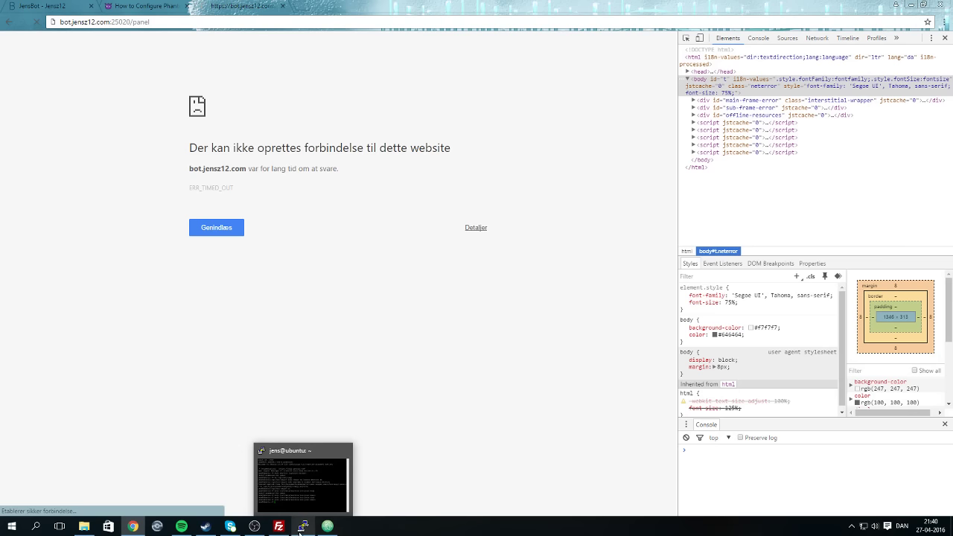
Bring OBS Studio forward briefly, then minimize it.
mouse_move(287, 527)
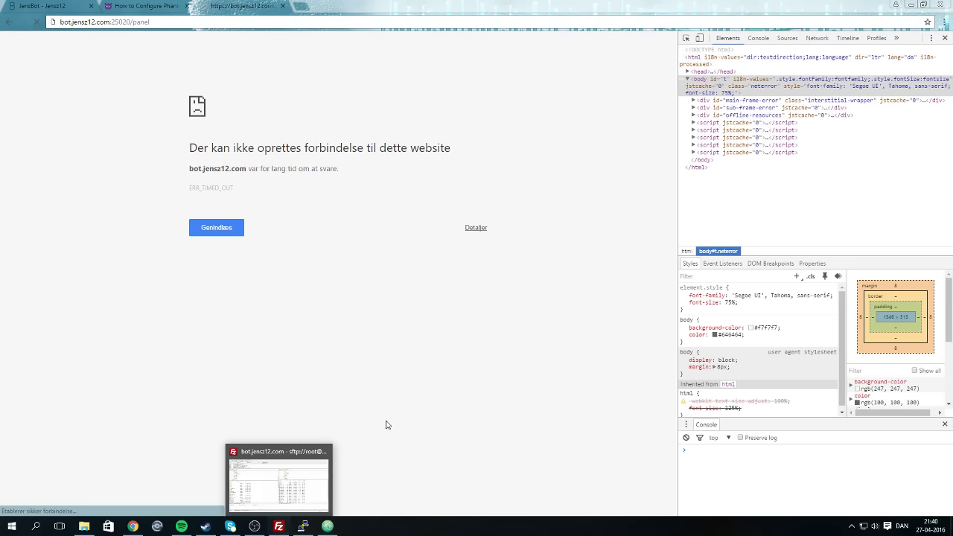
click(255, 526)
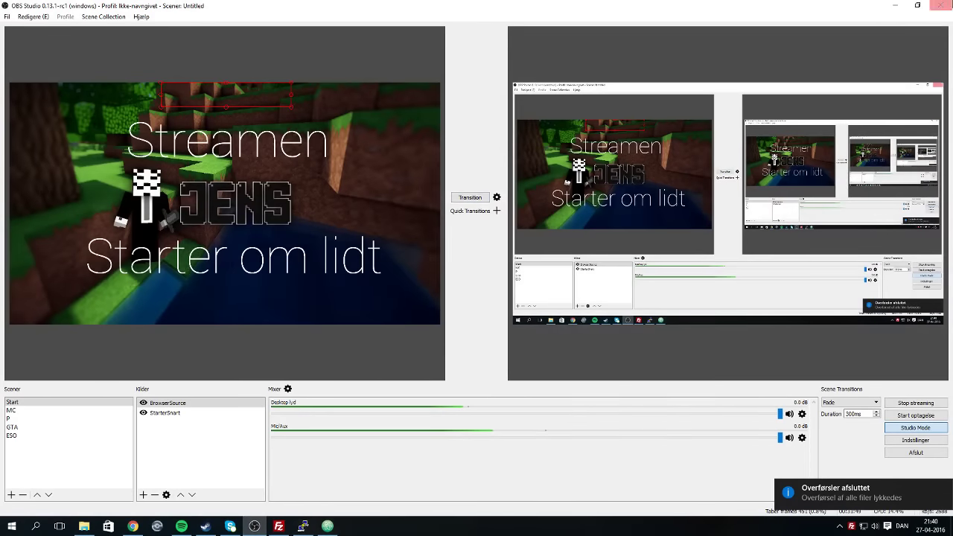
click(892, 5)
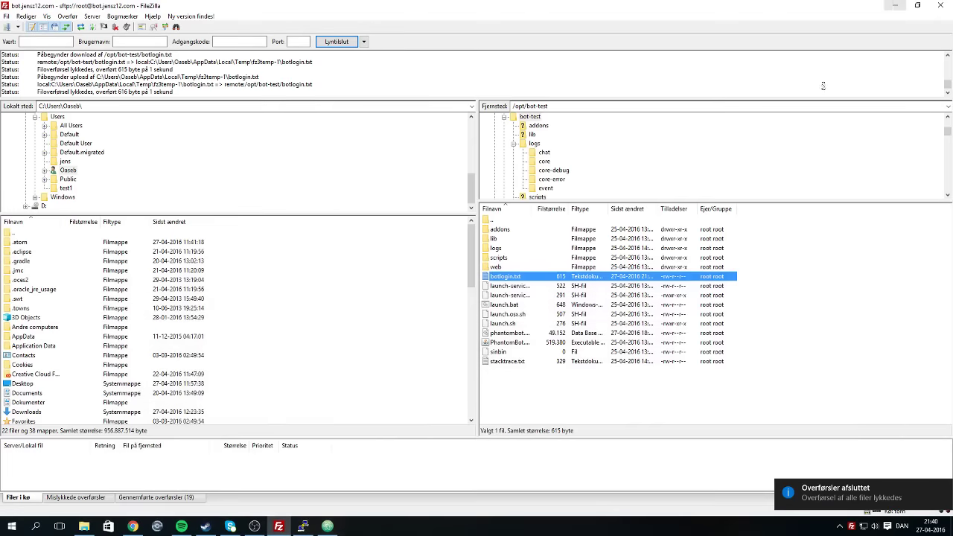
Run the recalled bot-jens stop command, then re-run sudo /usr/sbin/service bot-jens start.
click(303, 526)
key(Up)
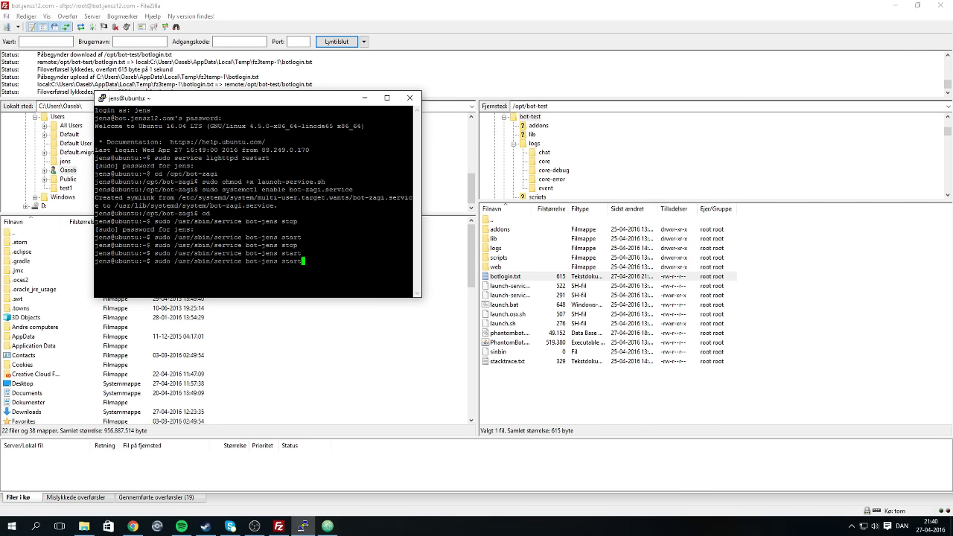
key(Up)
key(Return)
key(Up)
key(Up)
key(Return)
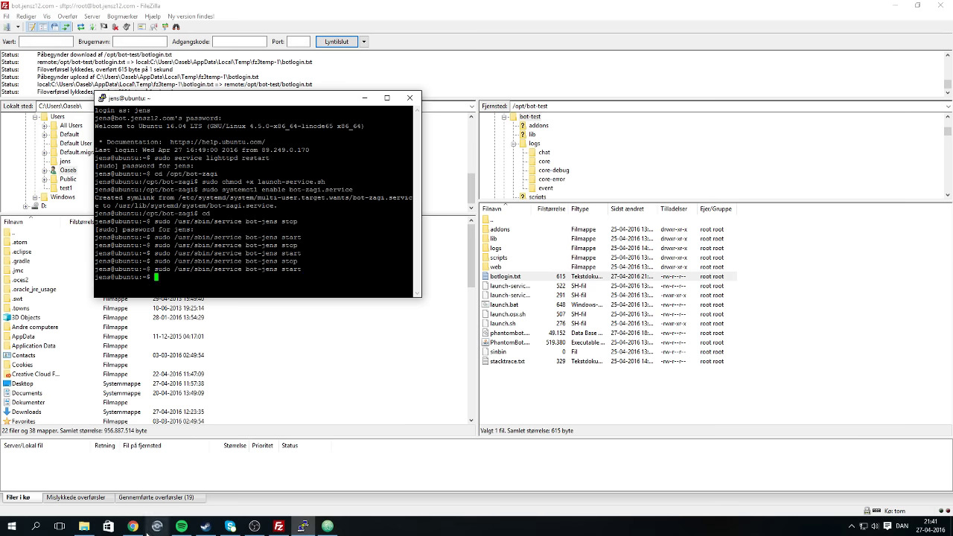
click(134, 527)
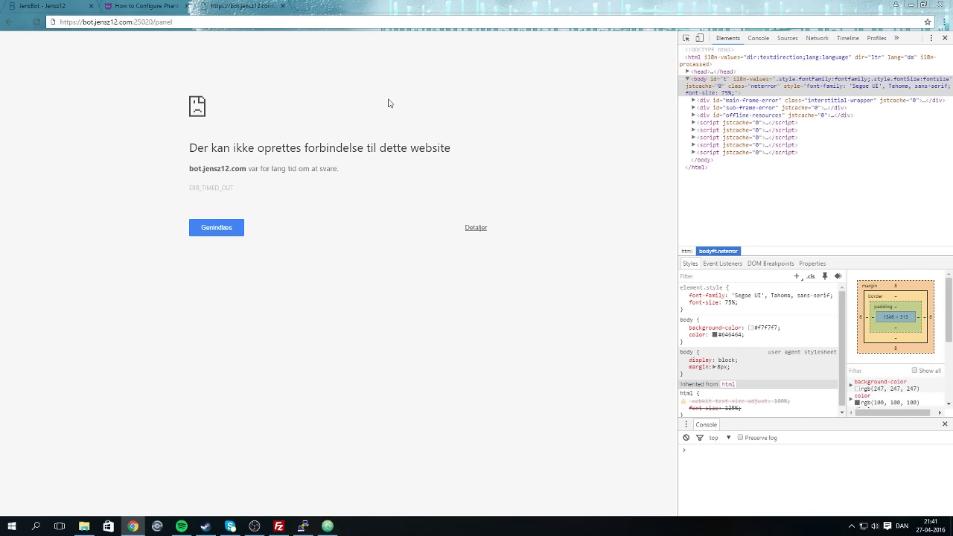
Retry the panel address over plain http, then clear the address bar.
drag(83, 22, 2, 25)
key(BackSpace)
key(Return)
key(ctrl+l)
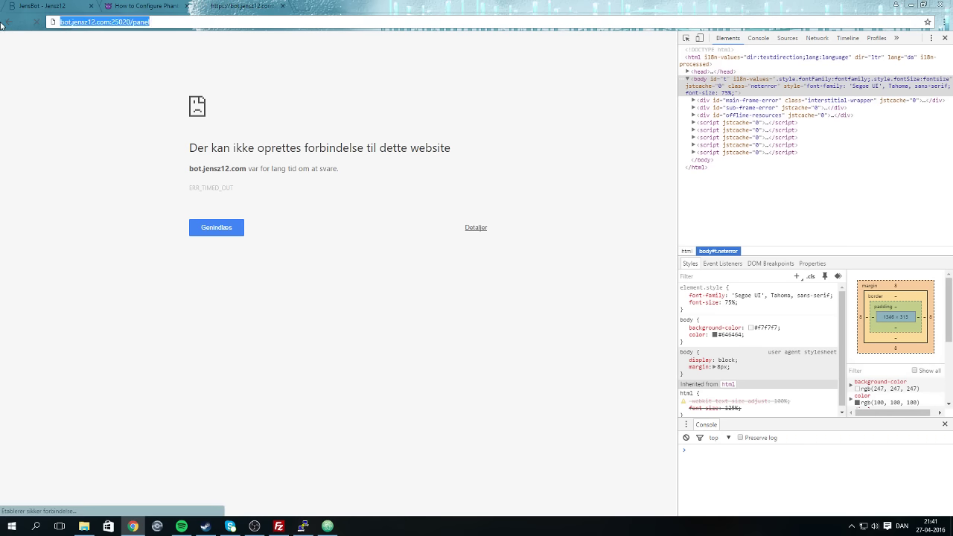
key(BackSpace)
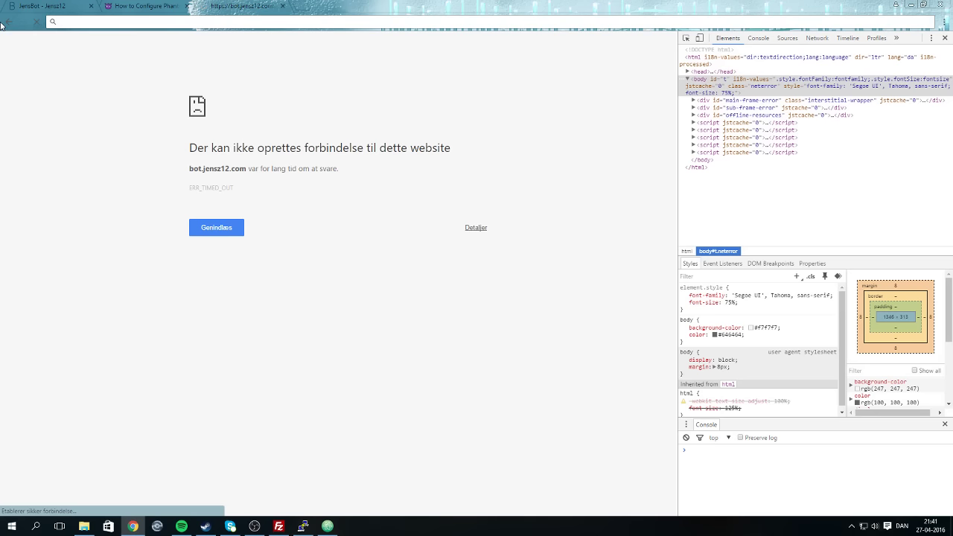
Check OBS, then try loading the panel on port 25010.
click(255, 527)
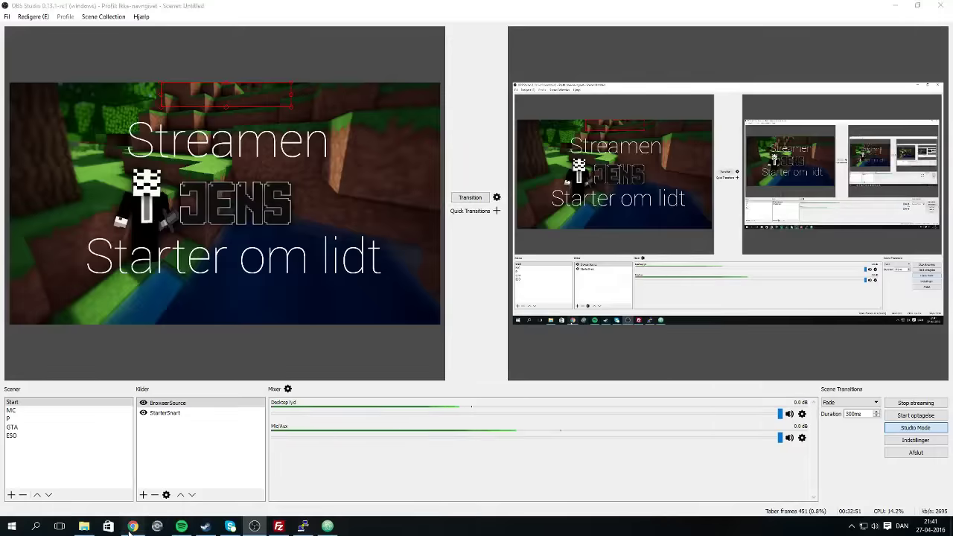
key(alt+Tab)
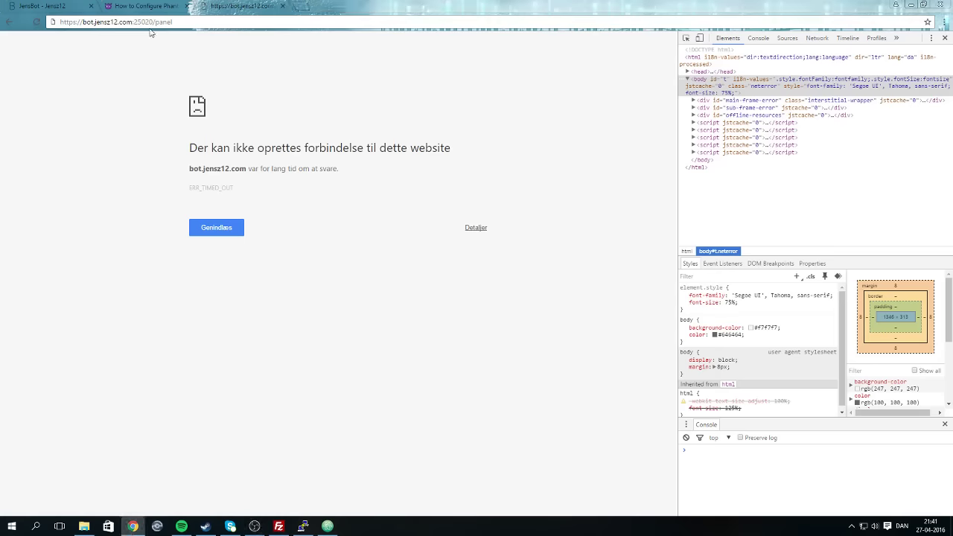
click(174, 22)
click(174, 23)
click(149, 22)
key(BackSpace)
text(1)
key(Return)
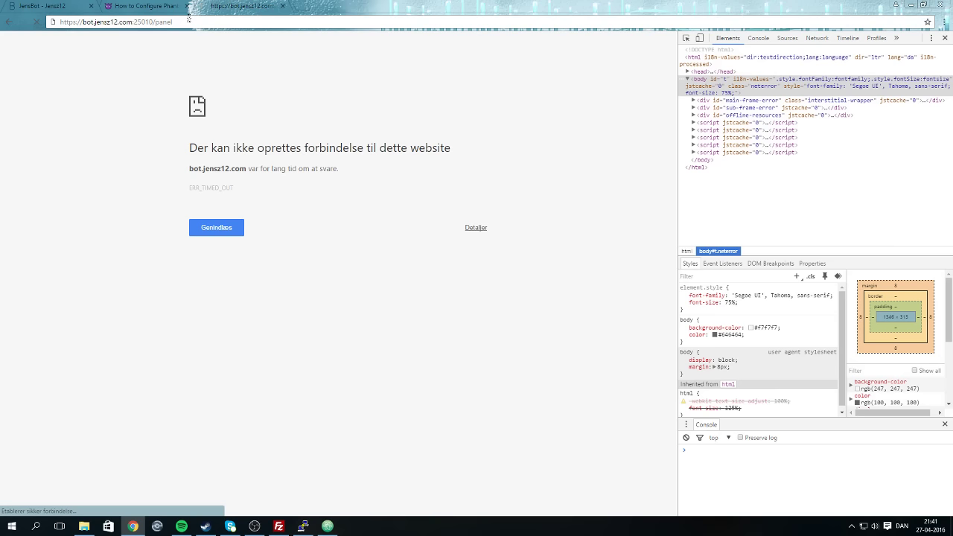
Load the panel address on port 25020 again and reload it.
click(85, 22)
text(b)
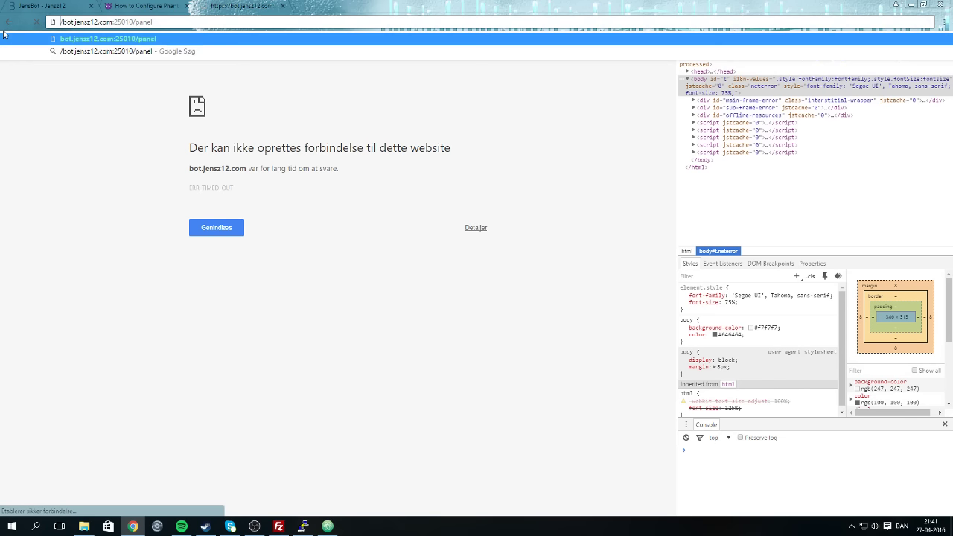
key(Return)
click(81, 23)
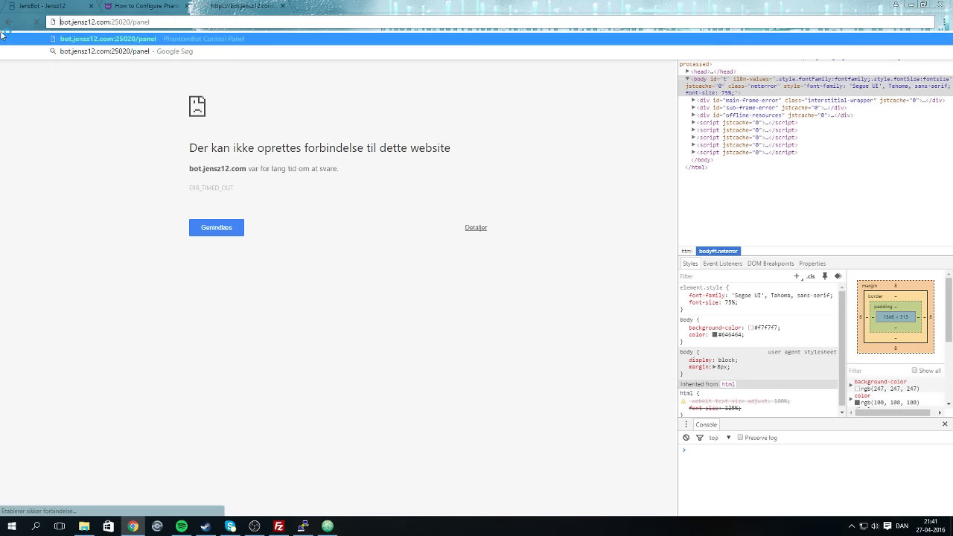
key(Return)
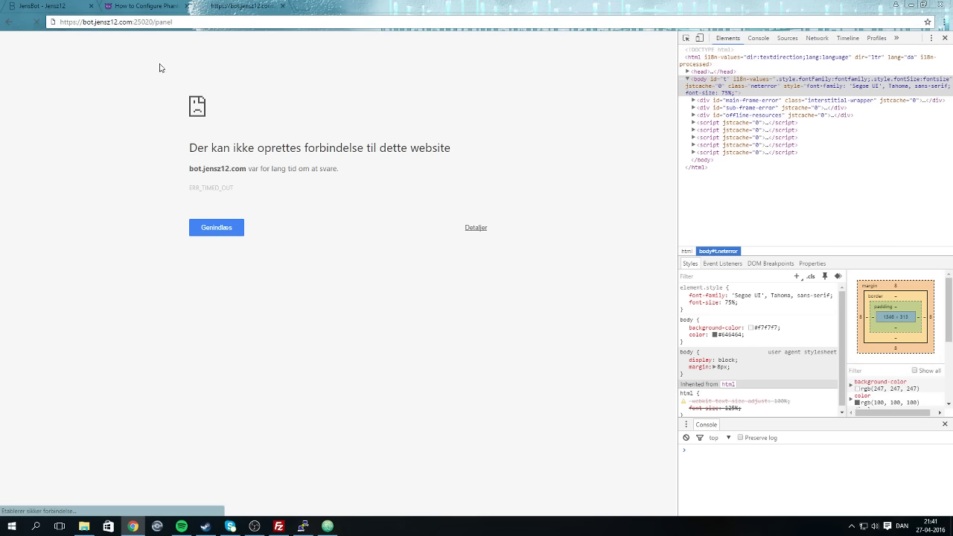
Switch between the guide and panel tabs and glance at PuTTY and OBS.
click(170, 6)
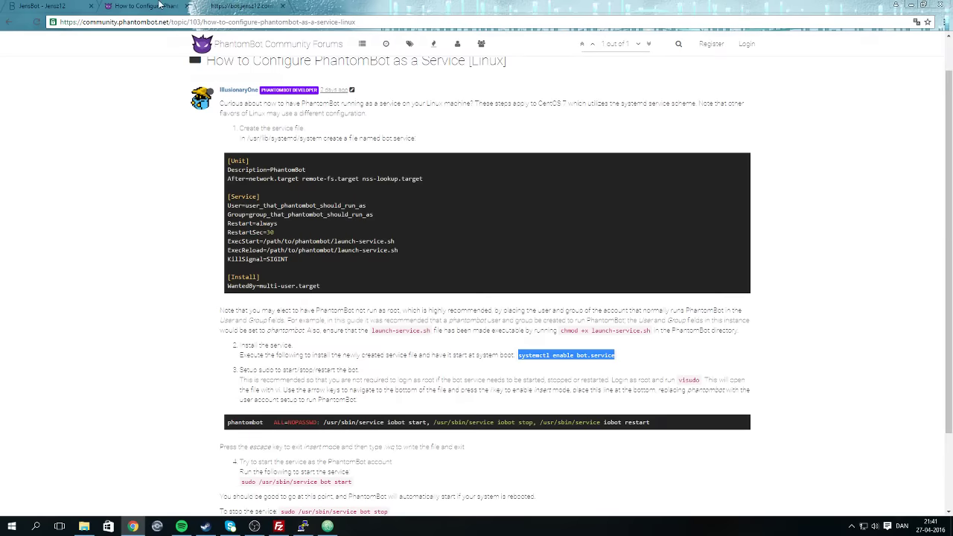
click(236, 7)
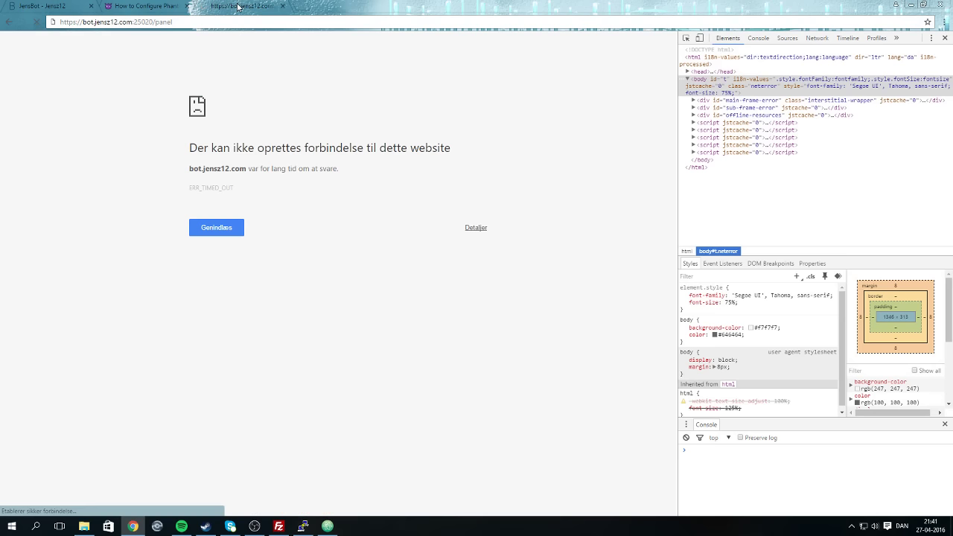
click(303, 528)
click(303, 527)
click(254, 526)
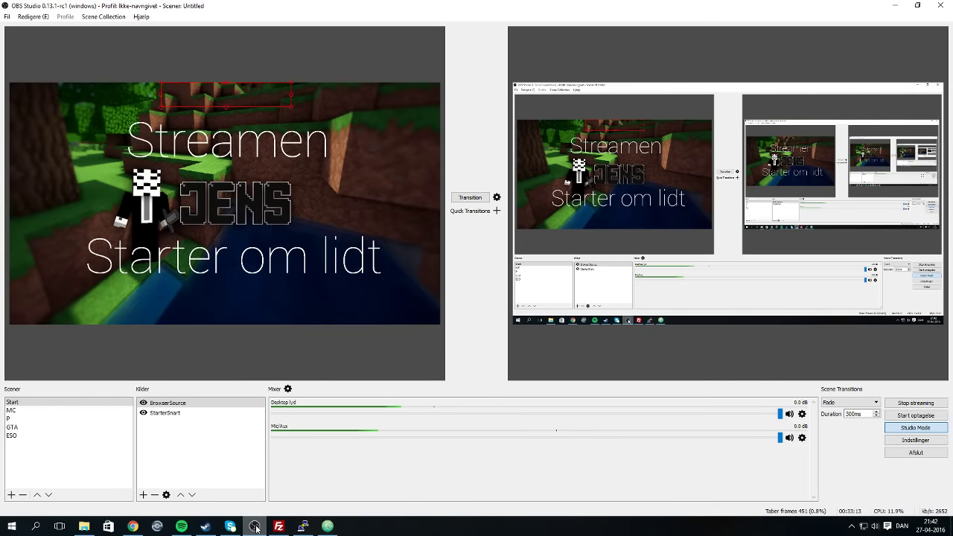
click(254, 527)
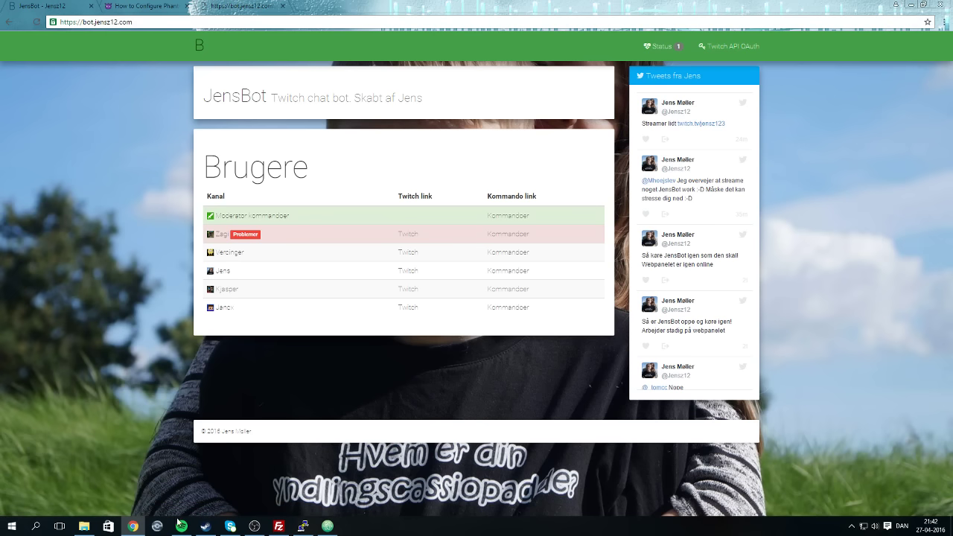
Switch OBS to the Start scene, then open and scroll JensBot's Moderator commands page.
click(254, 526)
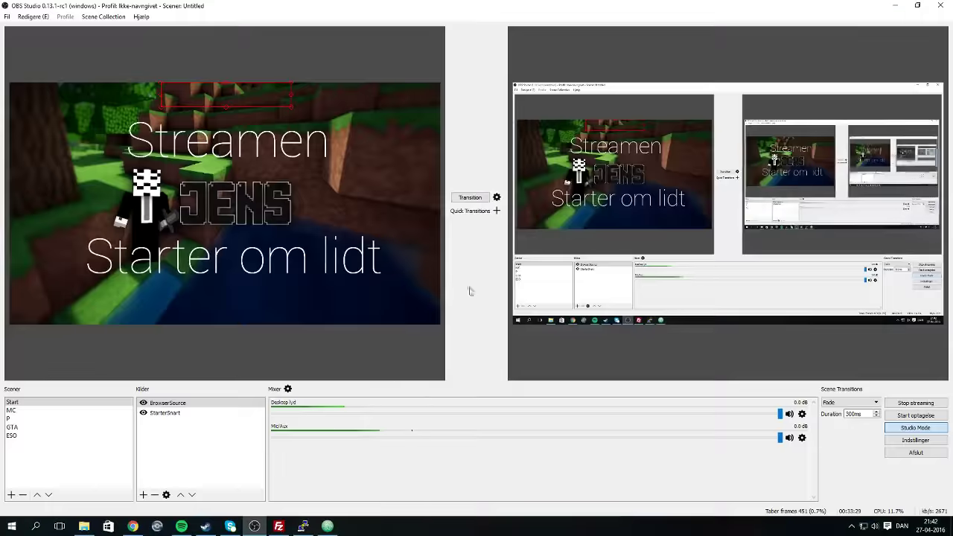
click(469, 197)
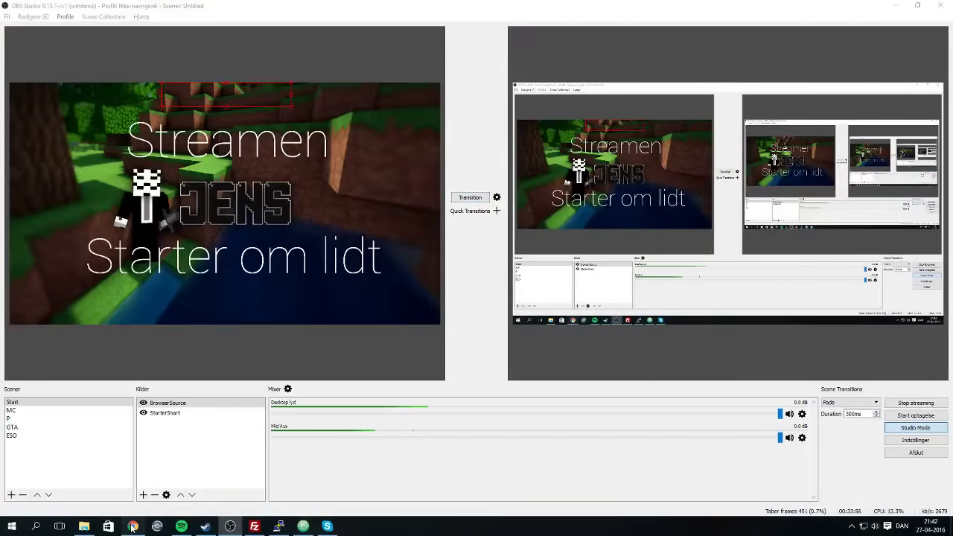
click(133, 526)
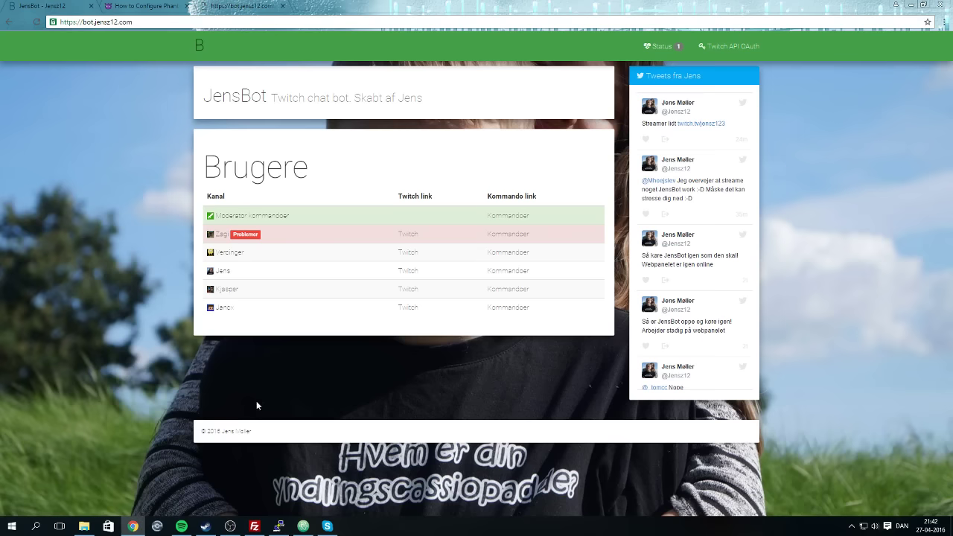
click(508, 217)
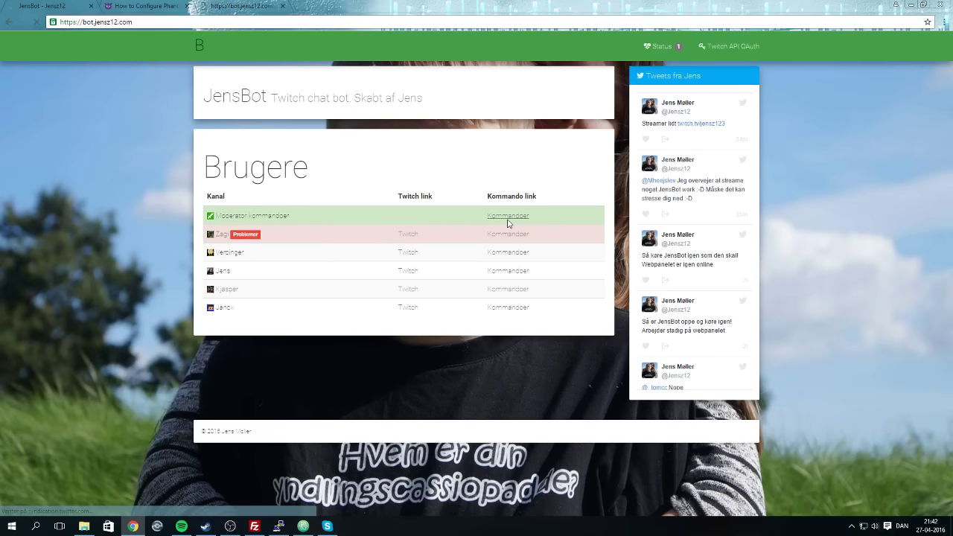
scroll(329, 332, down, 10)
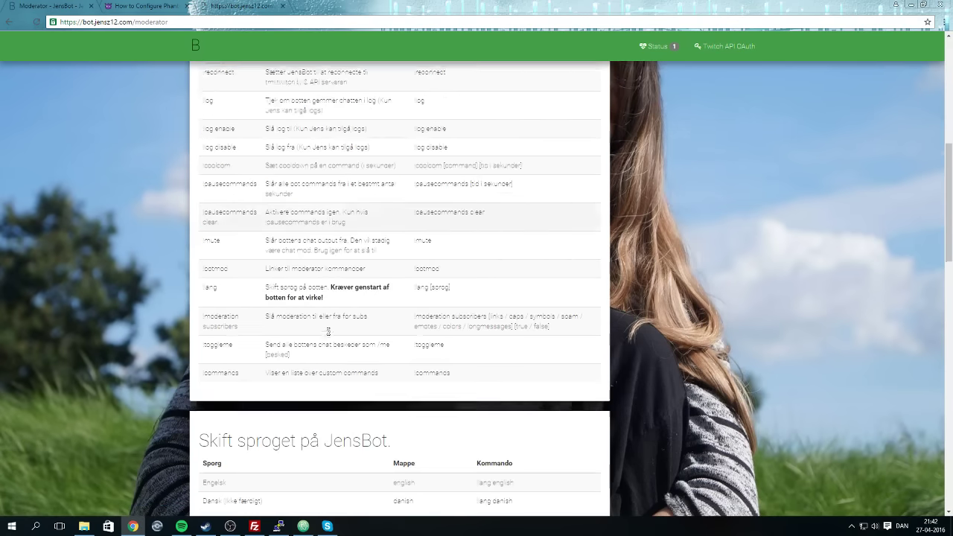
scroll(329, 331, down, 1)
scroll(328, 332, up, 6)
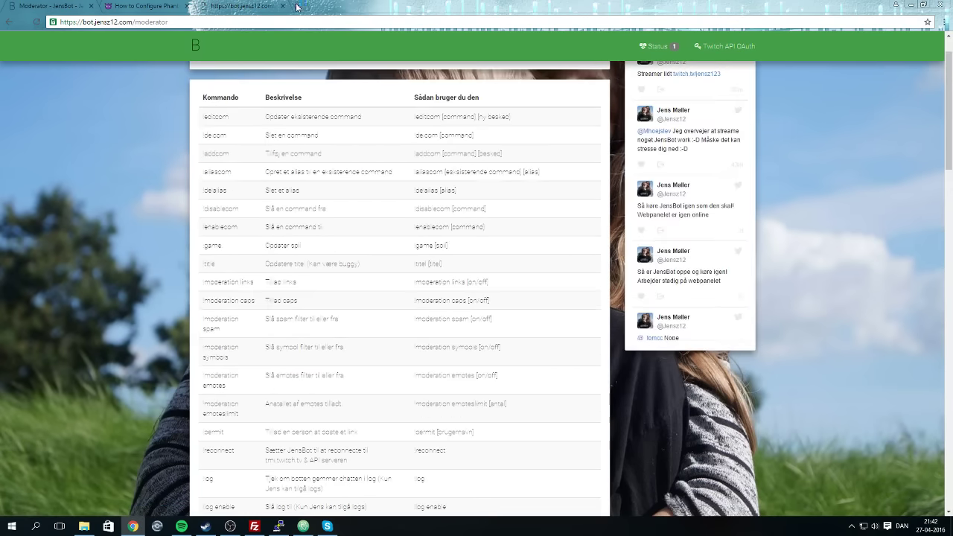
Open a new Chrome tab.
click(296, 7)
text(b)
key(BackSpace)
key(BackSpace)
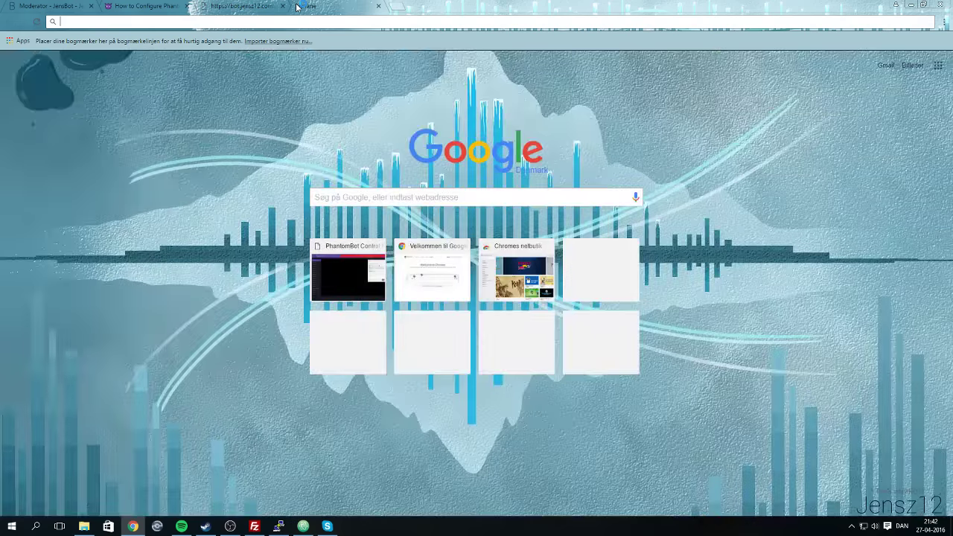
Search Google for phantombot and open the official PhantomBot website.
click(142, 6)
scroll(405, 45, up, 1)
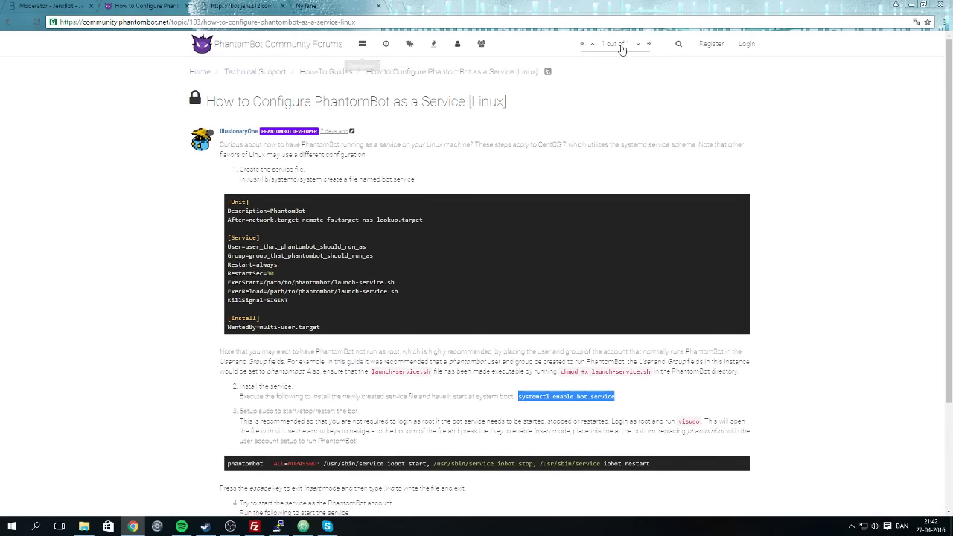
click(489, 24)
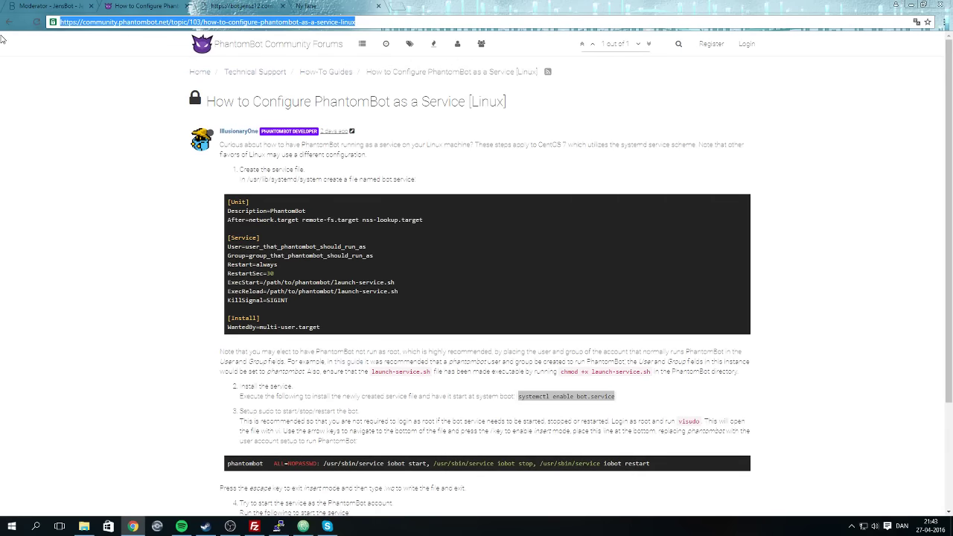
text(phanto)
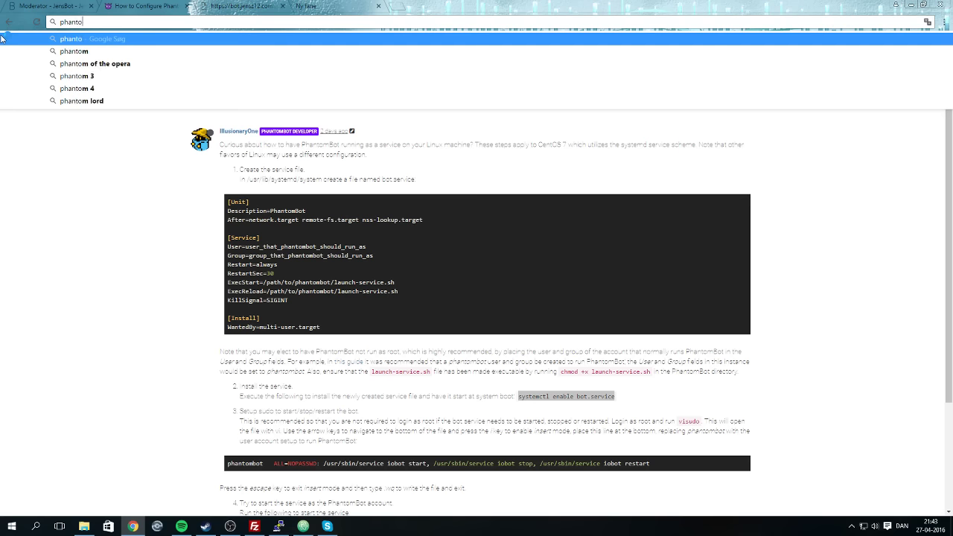
text(mbo)
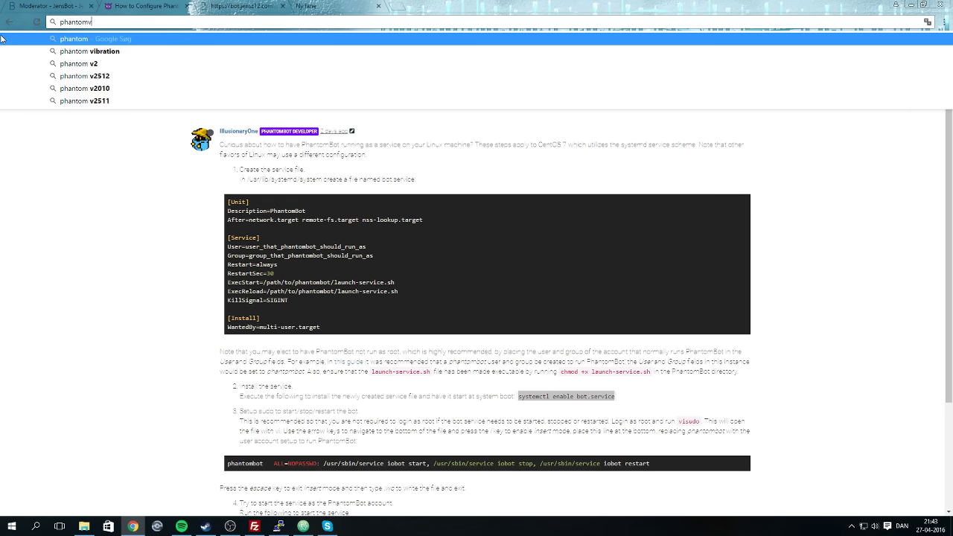
text(t)
key(Return)
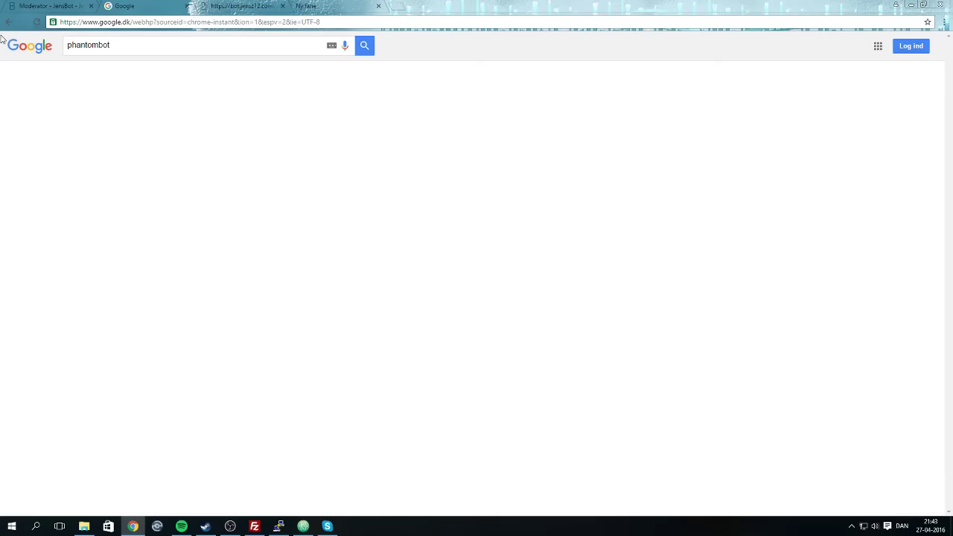
click(179, 205)
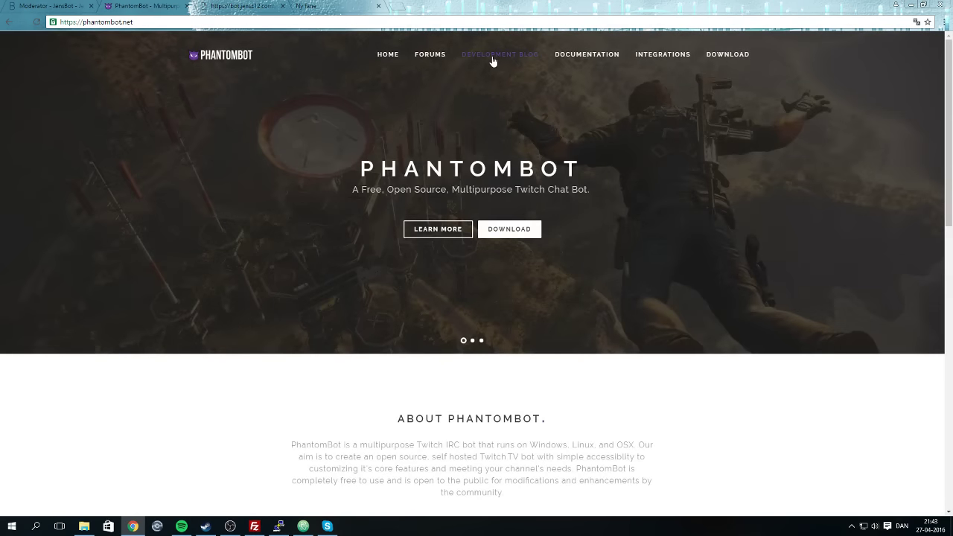
Open the PhantomBot command list and show 5000 entries at once.
click(476, 54)
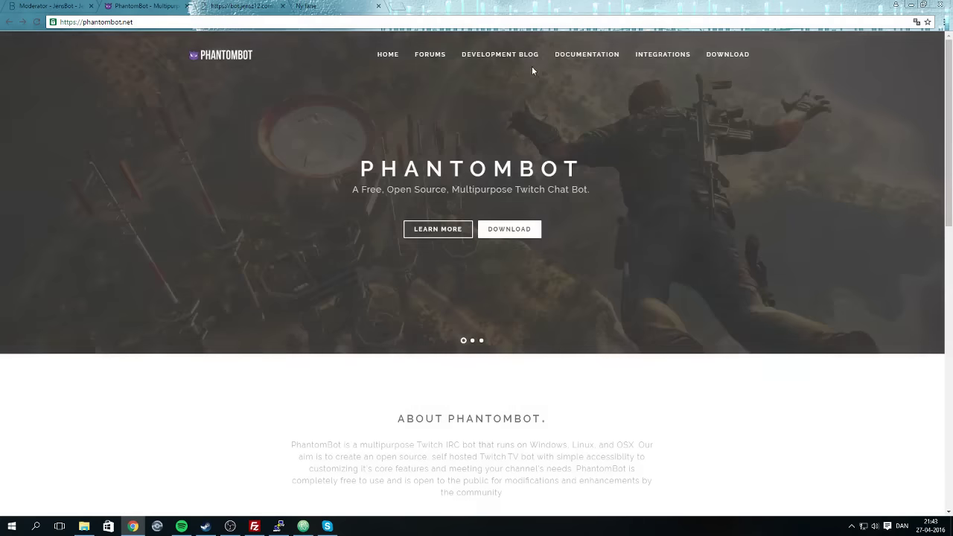
mouse_move(573, 57)
click(583, 100)
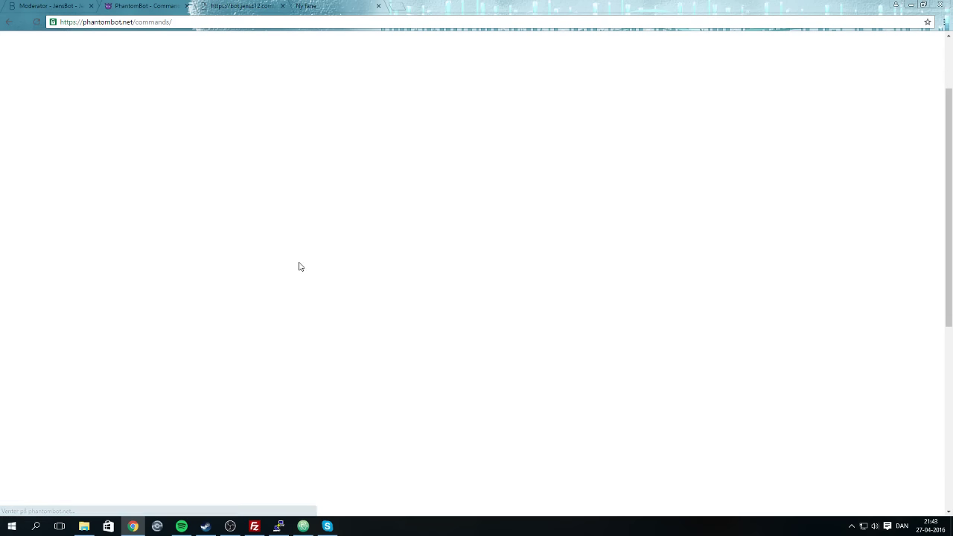
click(79, 403)
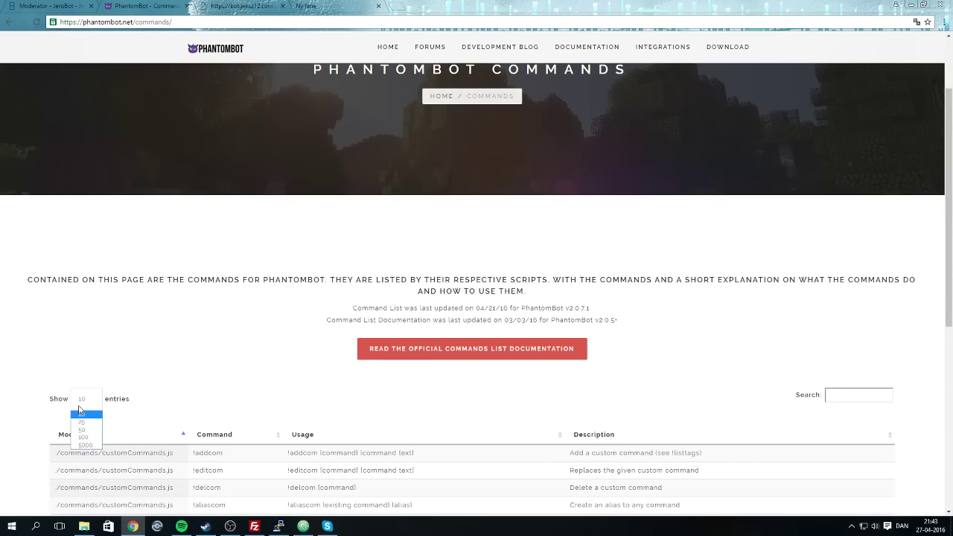
click(83, 445)
Scroll down through the full 282-entry PhantomBot command table.
scroll(349, 417, down, 5)
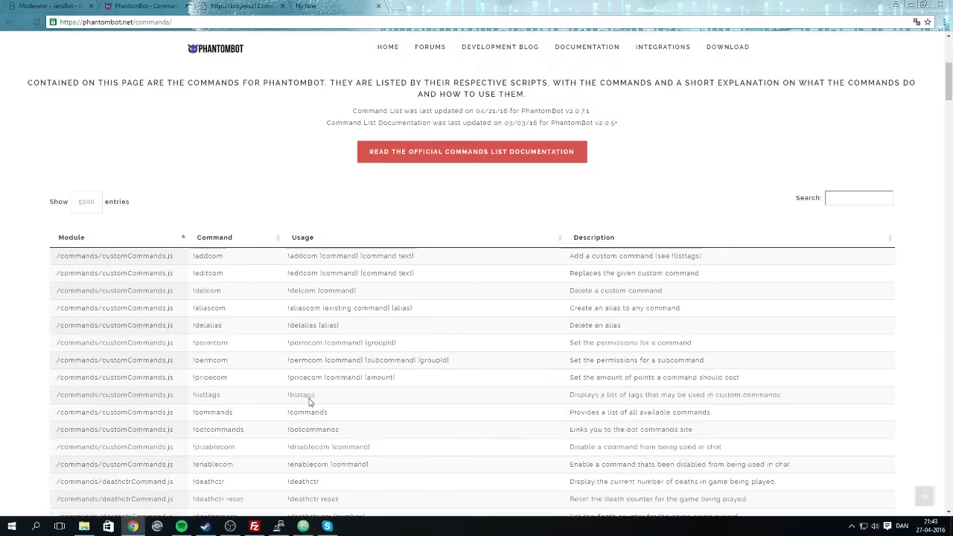
scroll(282, 393, down, 3)
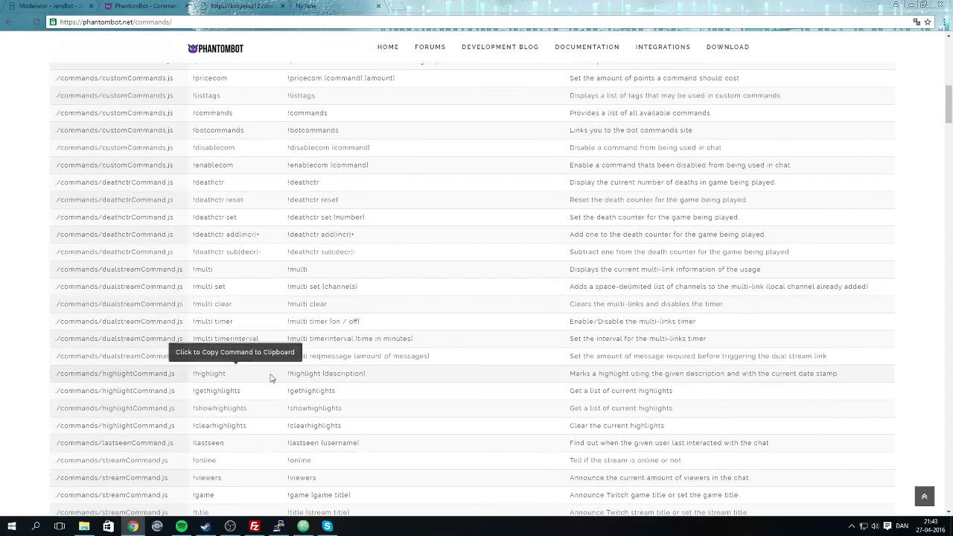
scroll(265, 379, down, 8)
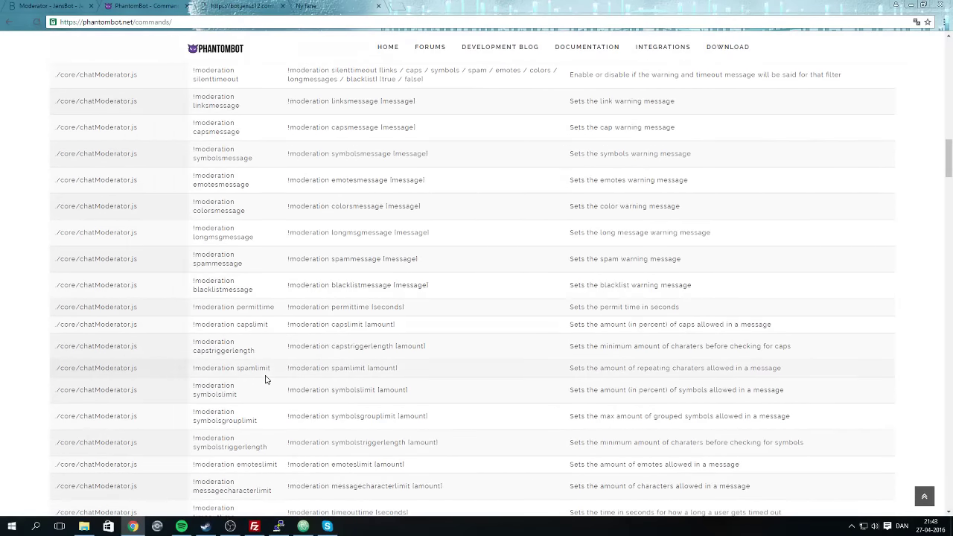
scroll(265, 380, down, 1)
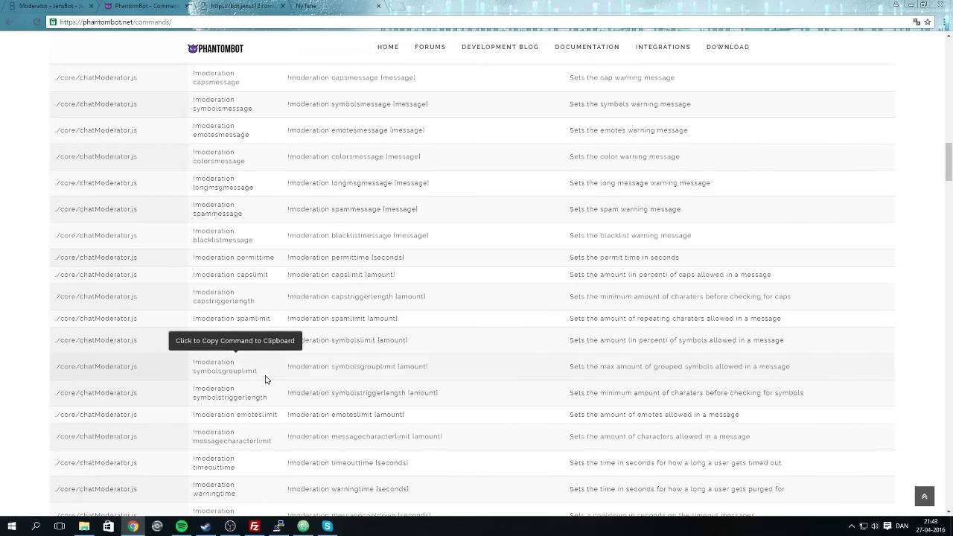
click(230, 526)
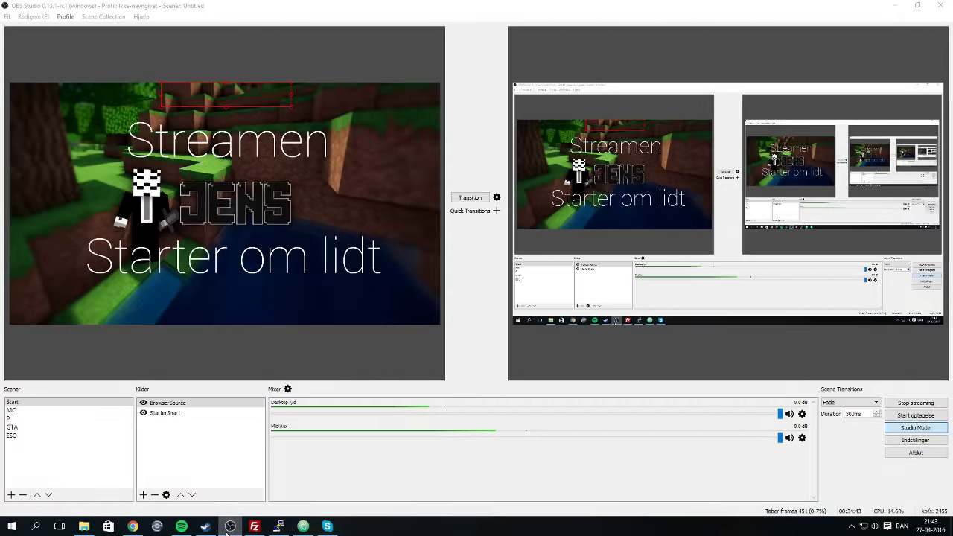
key(alt+Tab)
scroll(331, 382, down, 4)
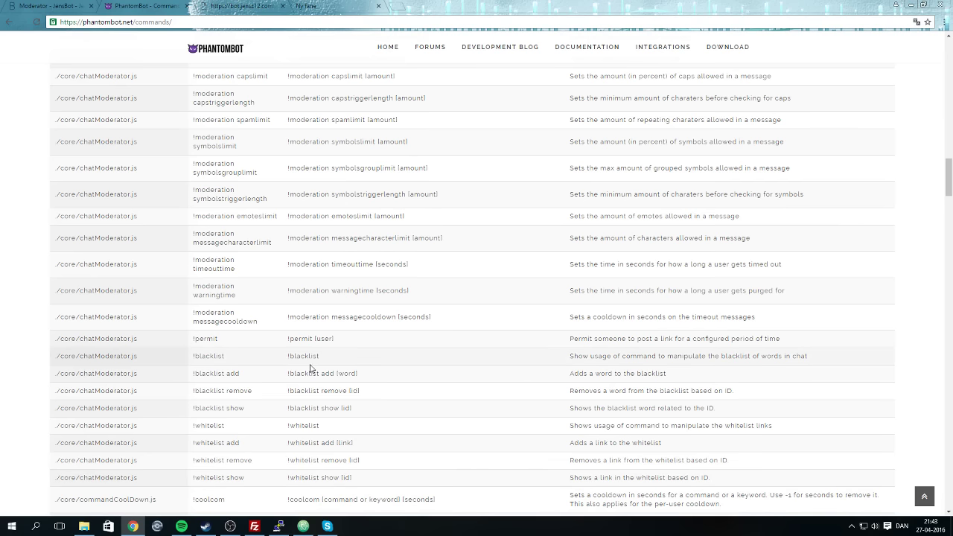
scroll(378, 379, down, 3)
scroll(378, 380, down, 3)
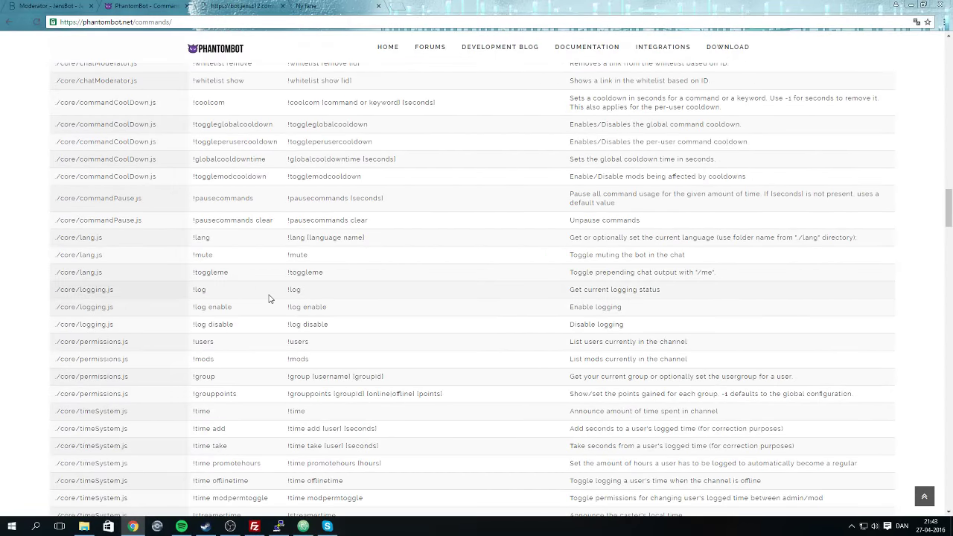
scroll(255, 385, down, 4)
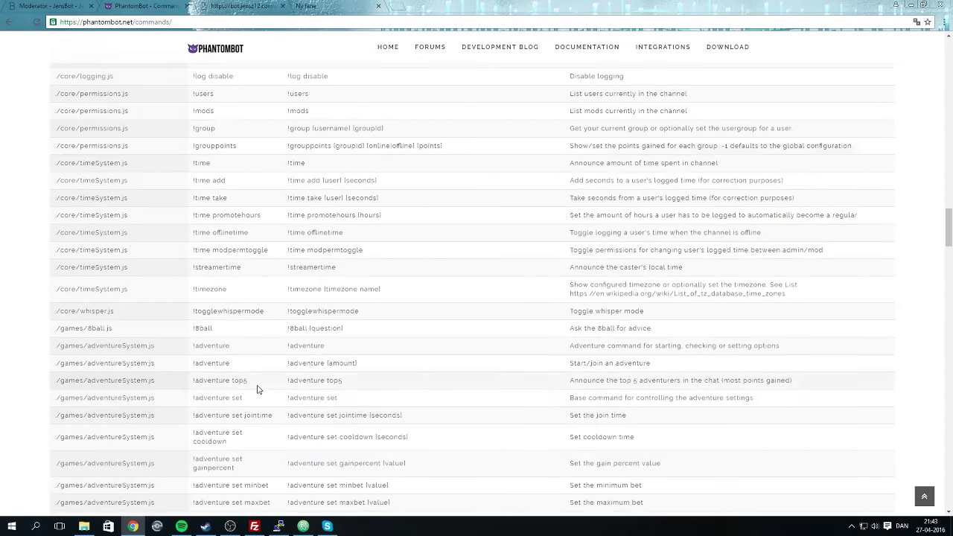
scroll(293, 459, down, 5)
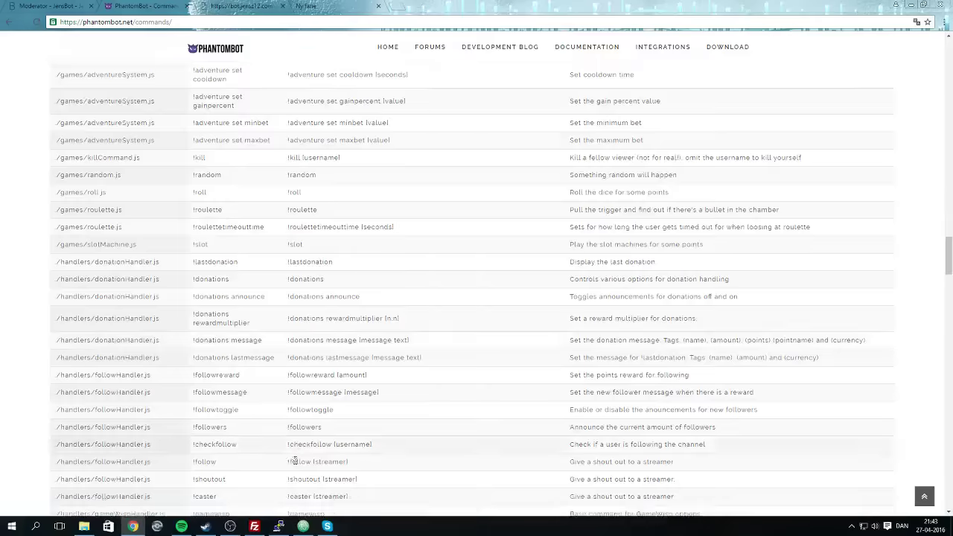
scroll(295, 461, down, 15)
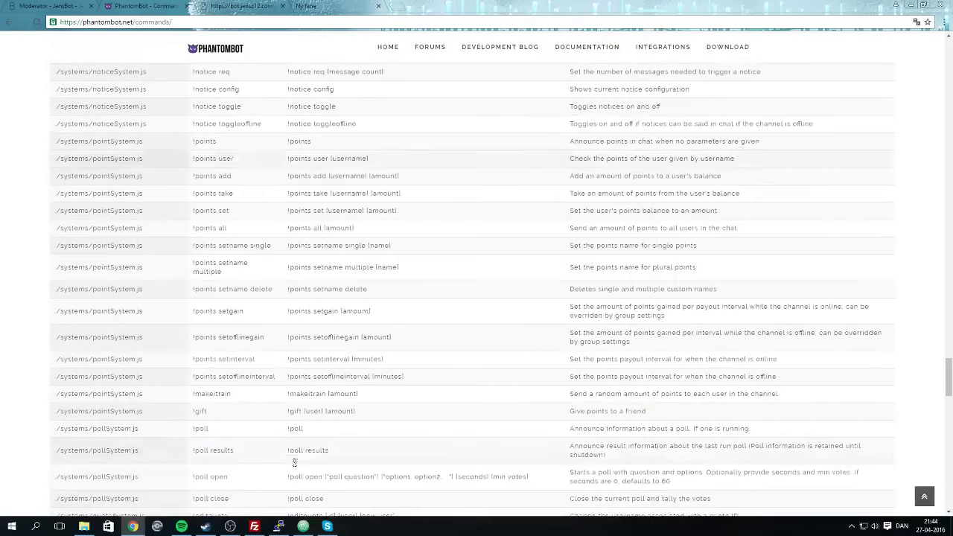
scroll(294, 463, down, 20)
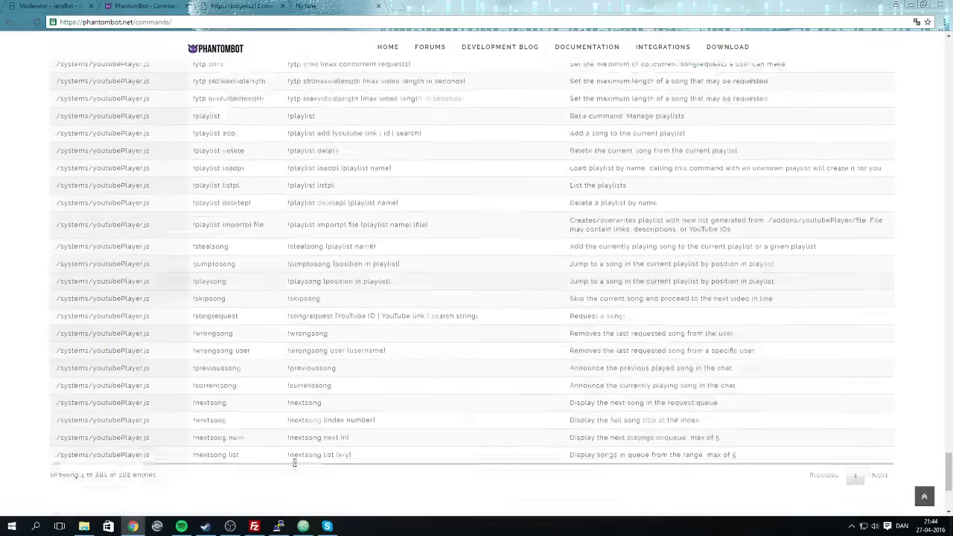
scroll(294, 463, down, 2)
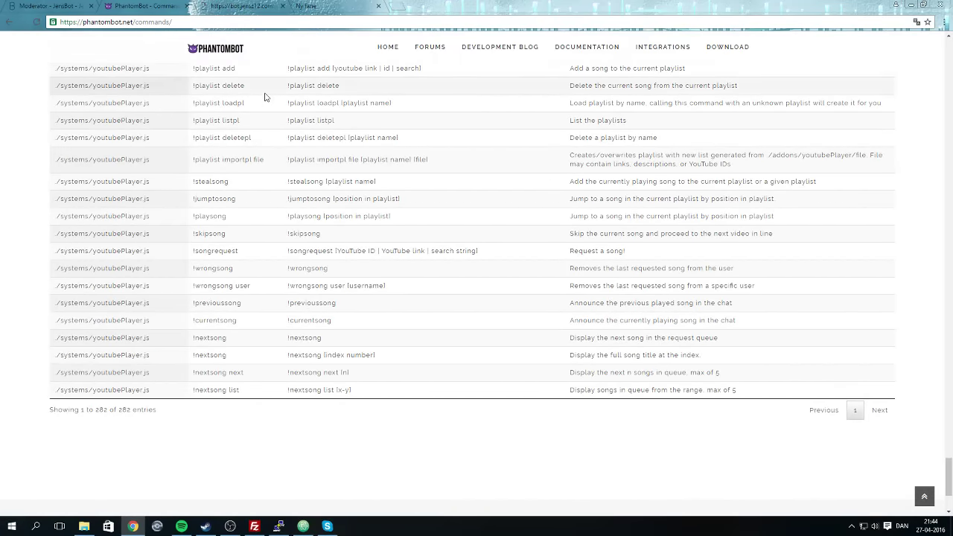
Close the Skype window through its taskbar jump list.
click(309, 5)
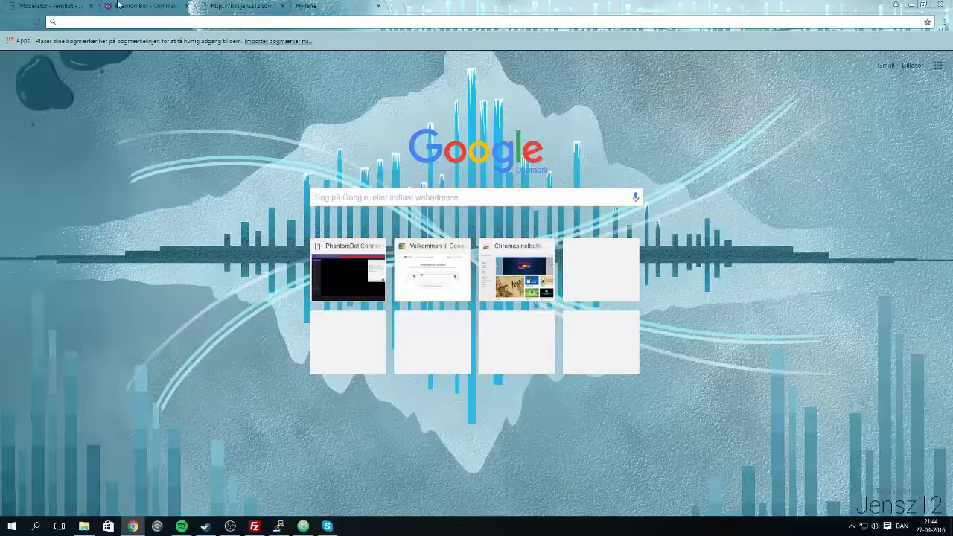
click(153, 6)
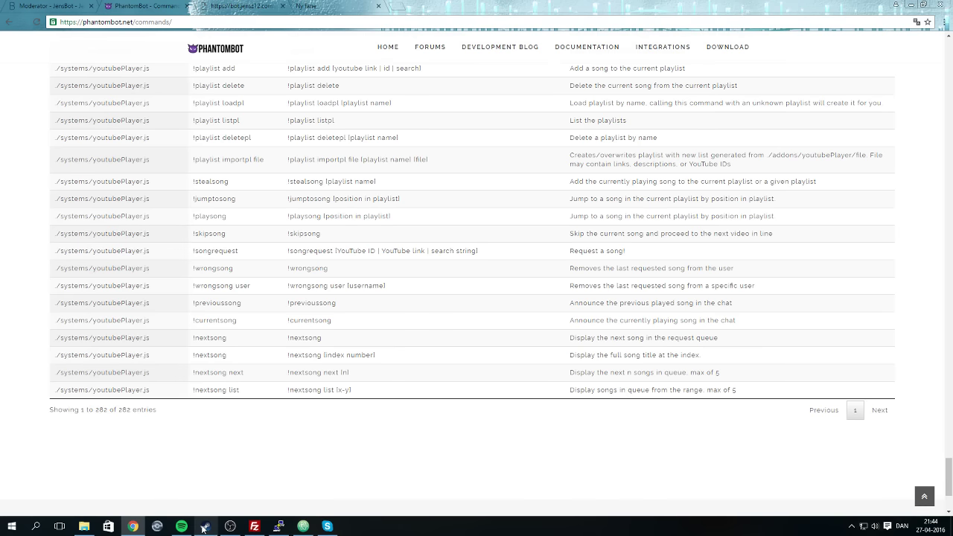
click(327, 526)
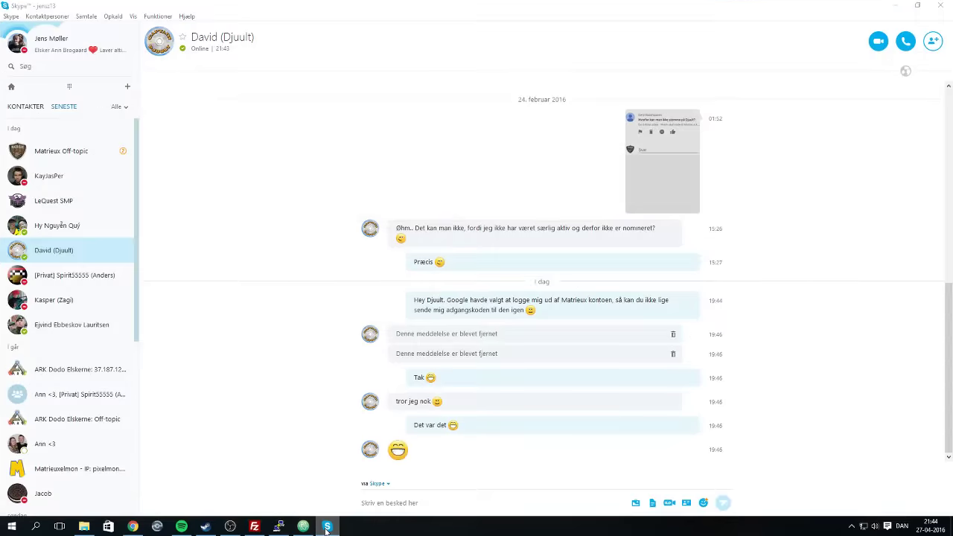
click(327, 526)
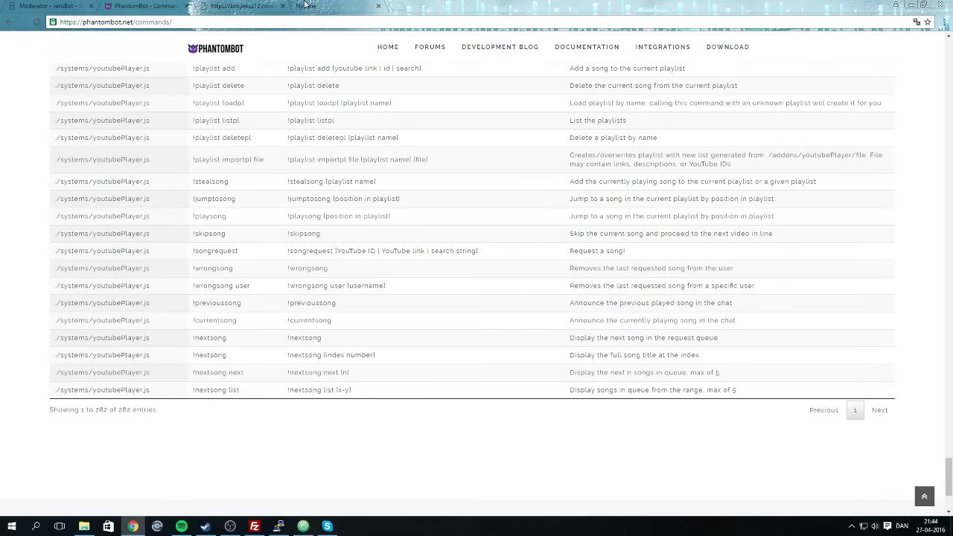
right_click(327, 527)
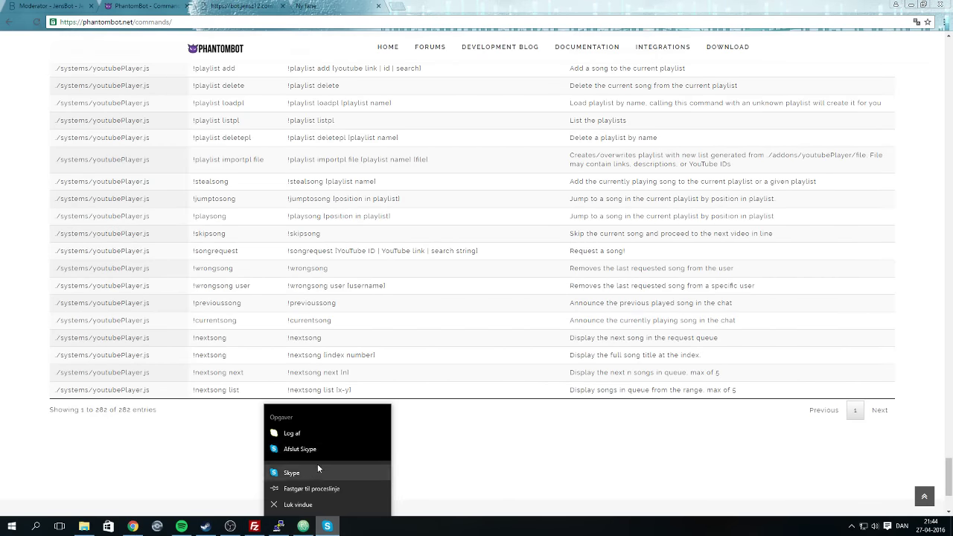
click(296, 435)
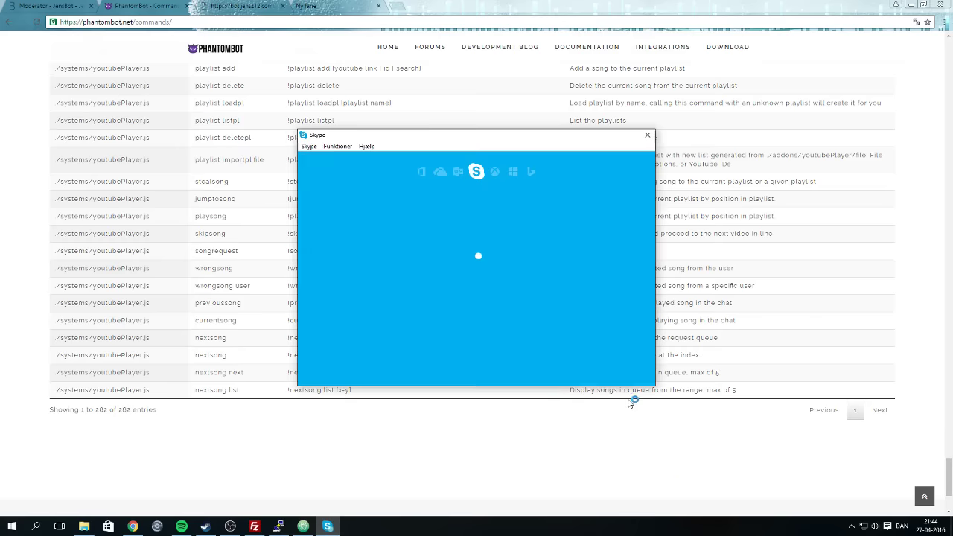
click(651, 135)
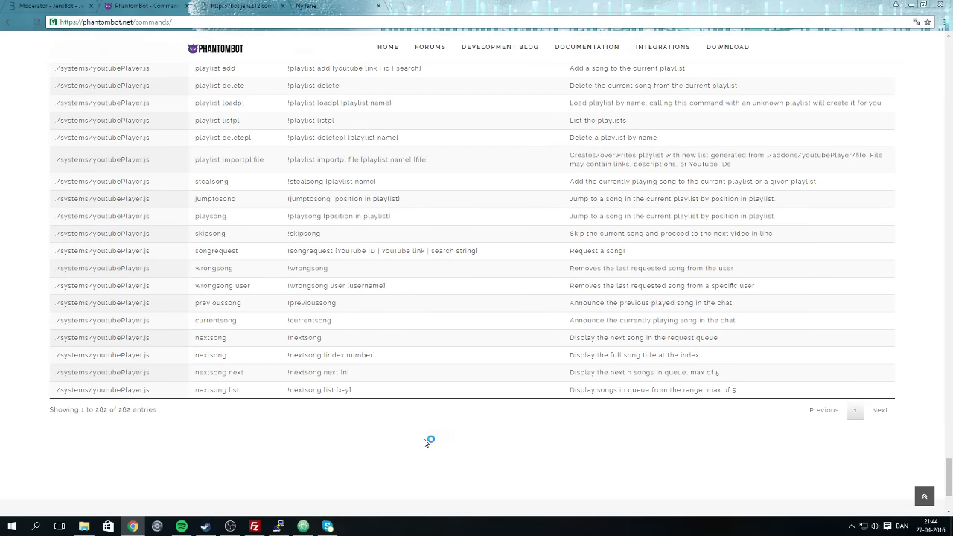
Scroll the commands page back up to its header.
scroll(425, 437, up, 15)
scroll(417, 433, up, 20)
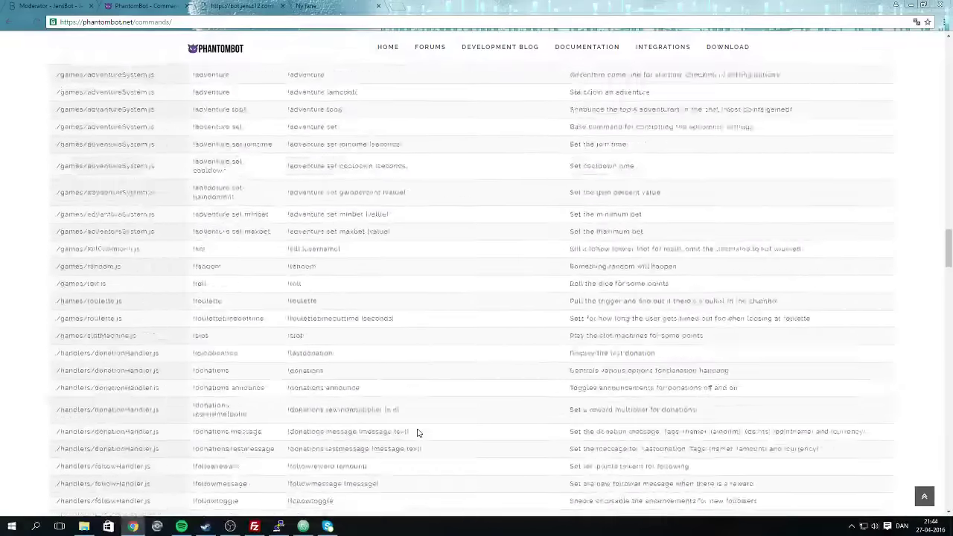
scroll(405, 435, up, 15)
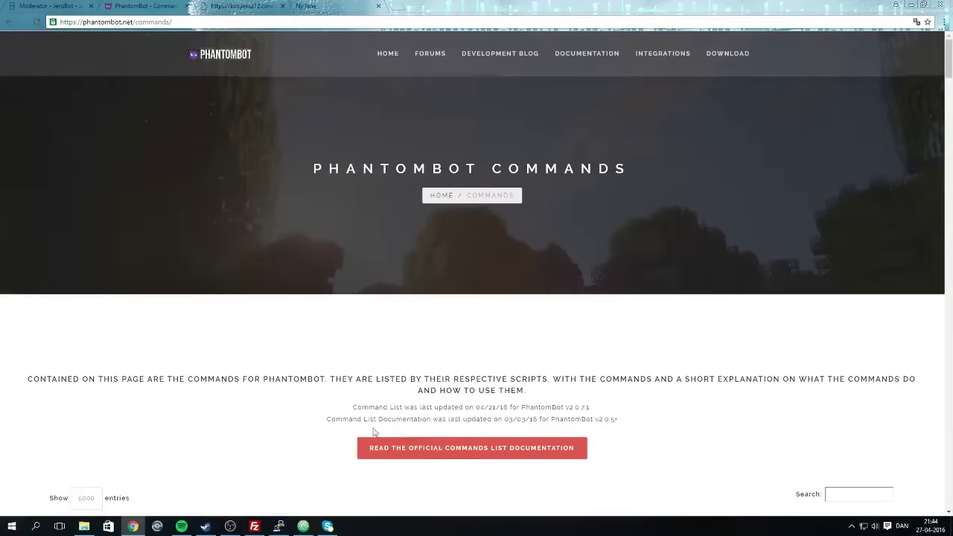
Cycle through the browser tabs to the JensBot moderator tab, then return to and reload the JensBot home page.
key(ctrl+Tab)
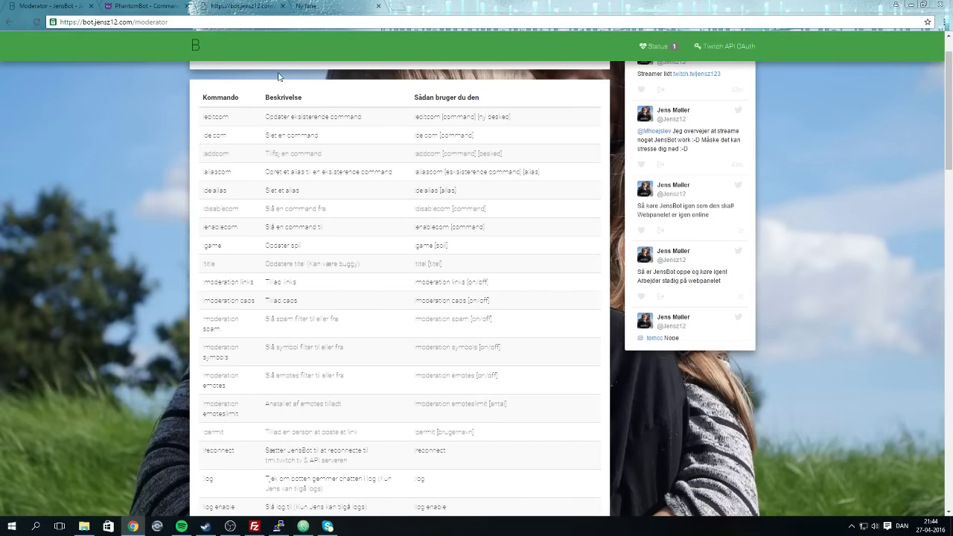
key(ctrl+Tab)
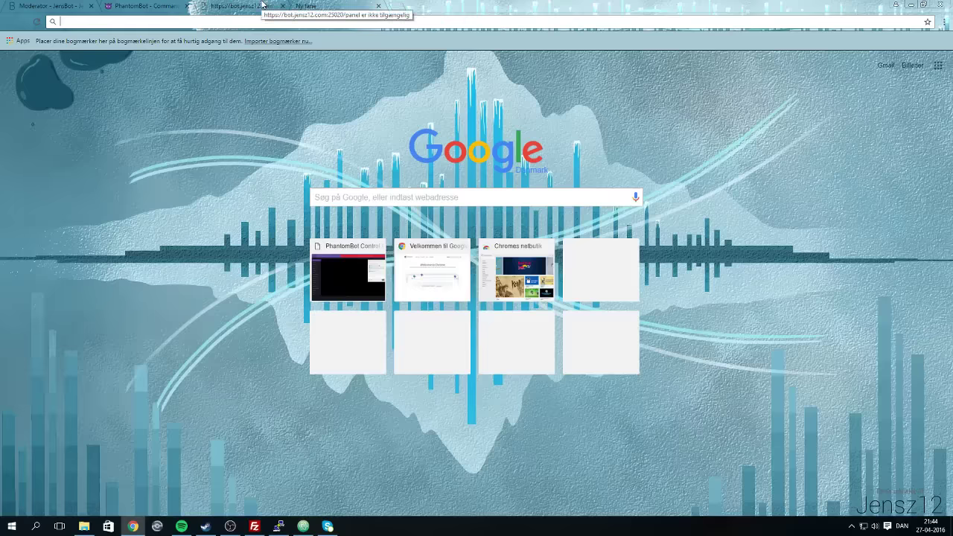
click(261, 5)
click(141, 6)
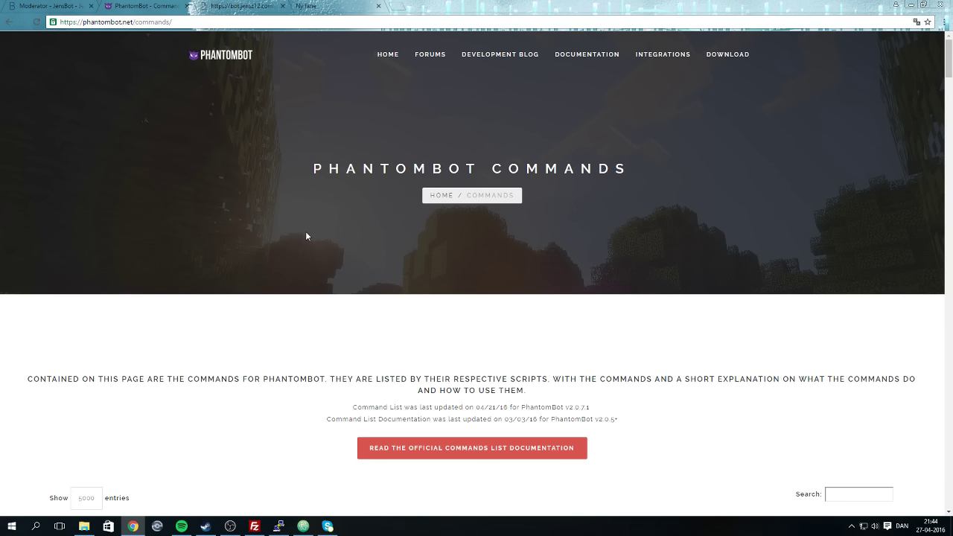
click(240, 6)
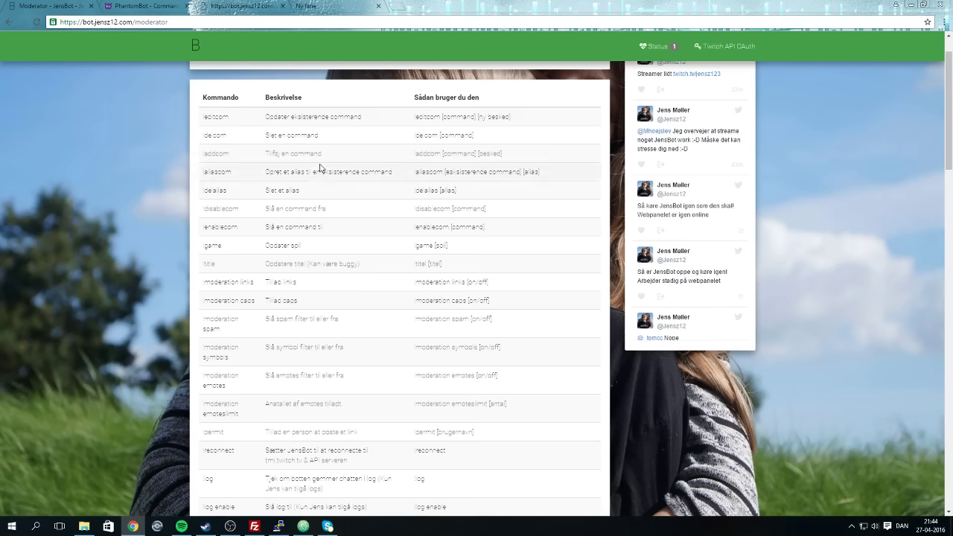
click(206, 50)
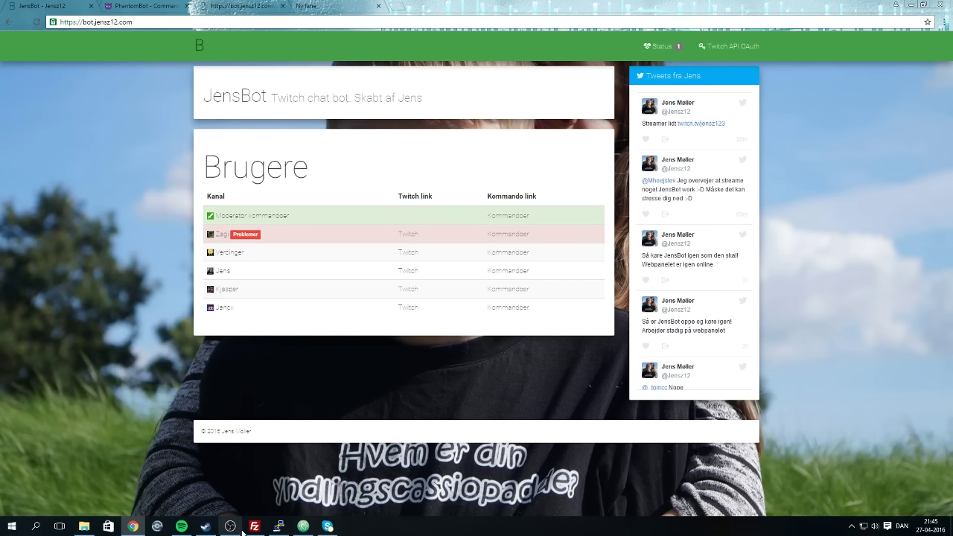
click(209, 50)
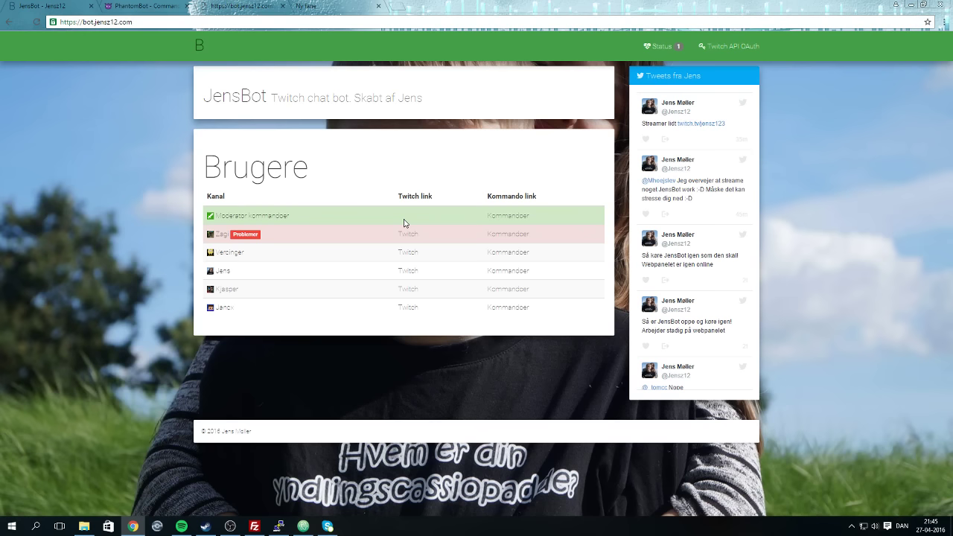
Close the index.html file in the Atom editor.
mouse_move(208, 531)
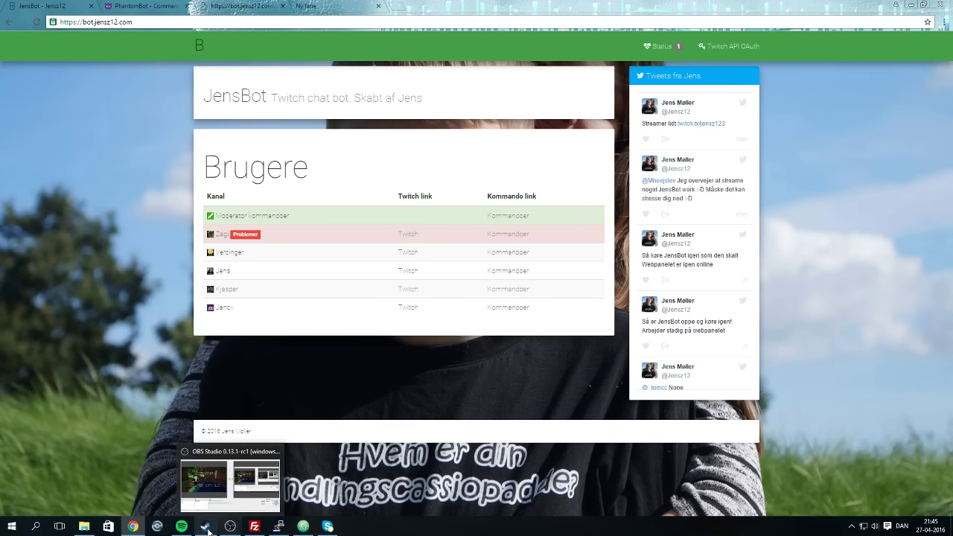
click(287, 526)
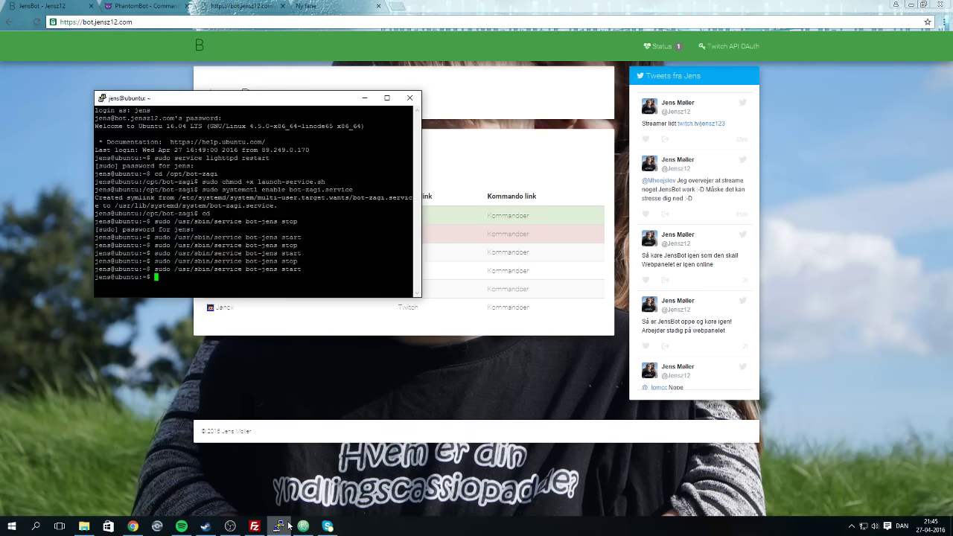
click(312, 526)
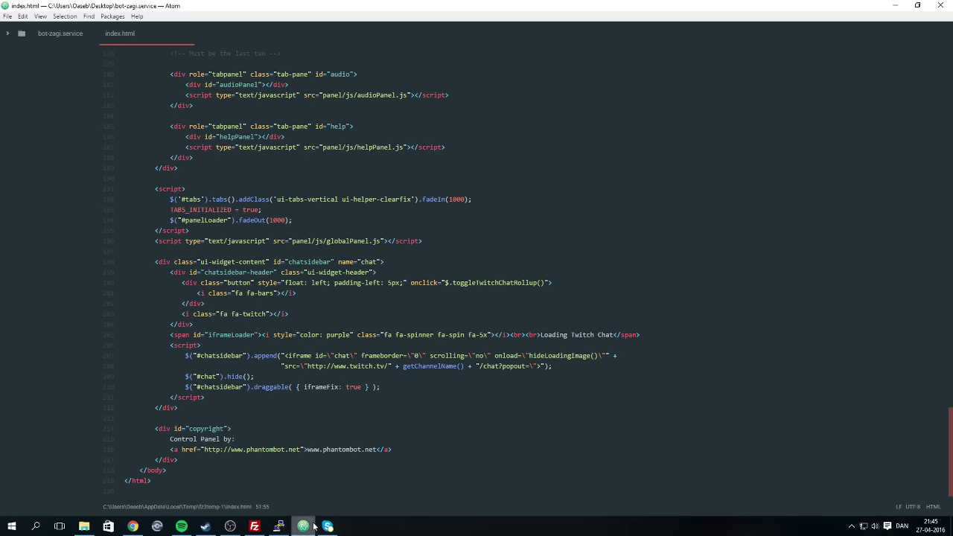
click(188, 34)
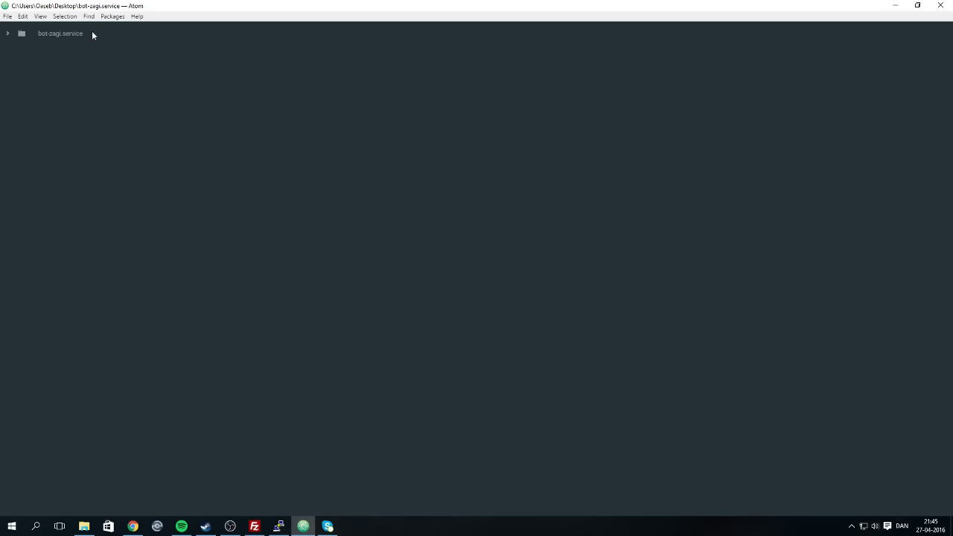
In FileZilla's remote pane, navigate to /var/www/bot.jensz12.com/public_html.
click(254, 526)
click(498, 220)
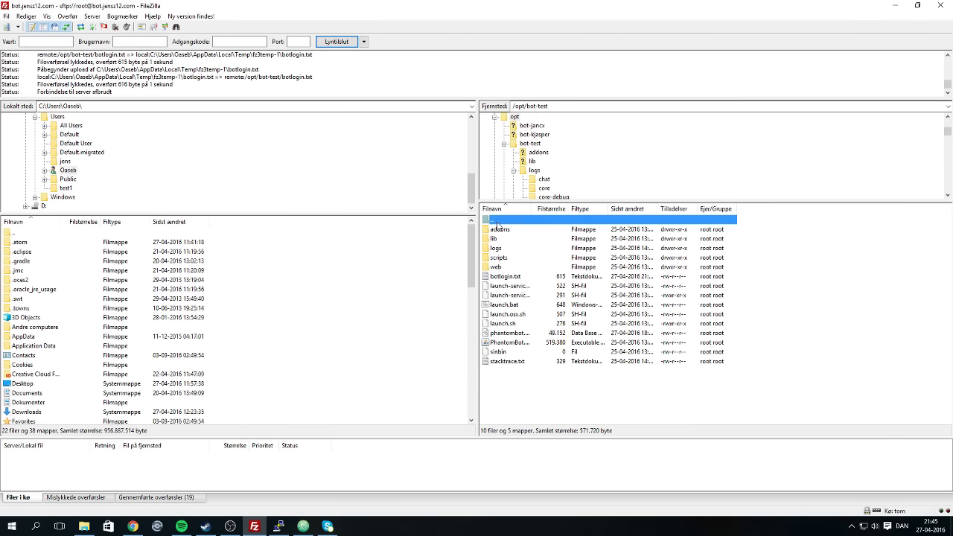
double_click(497, 222)
double_click(497, 222)
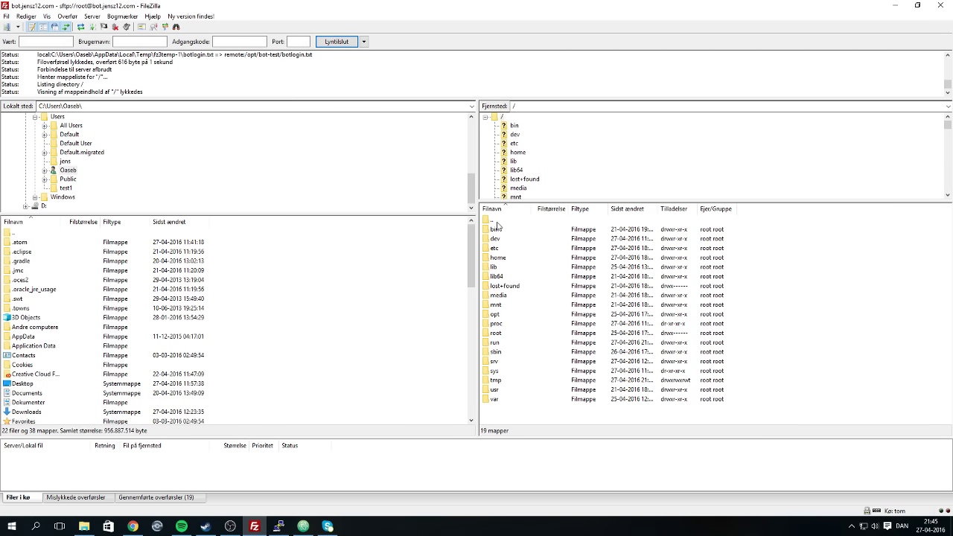
double_click(493, 399)
click(500, 332)
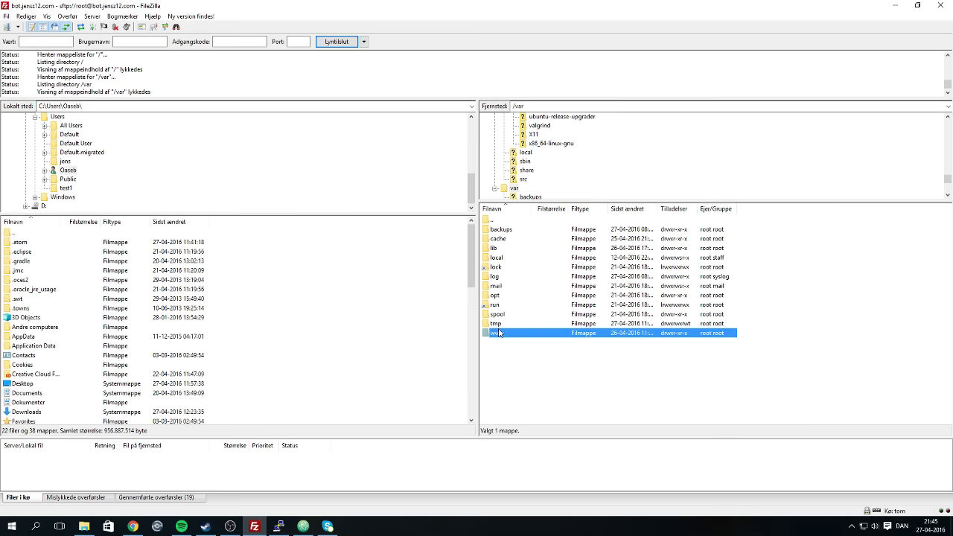
double_click(521, 333)
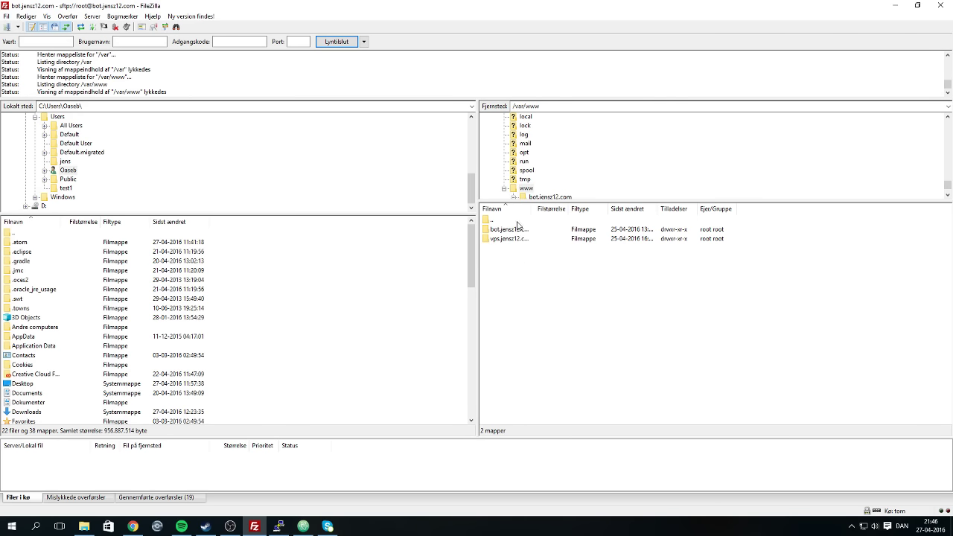
double_click(517, 227)
double_click(511, 230)
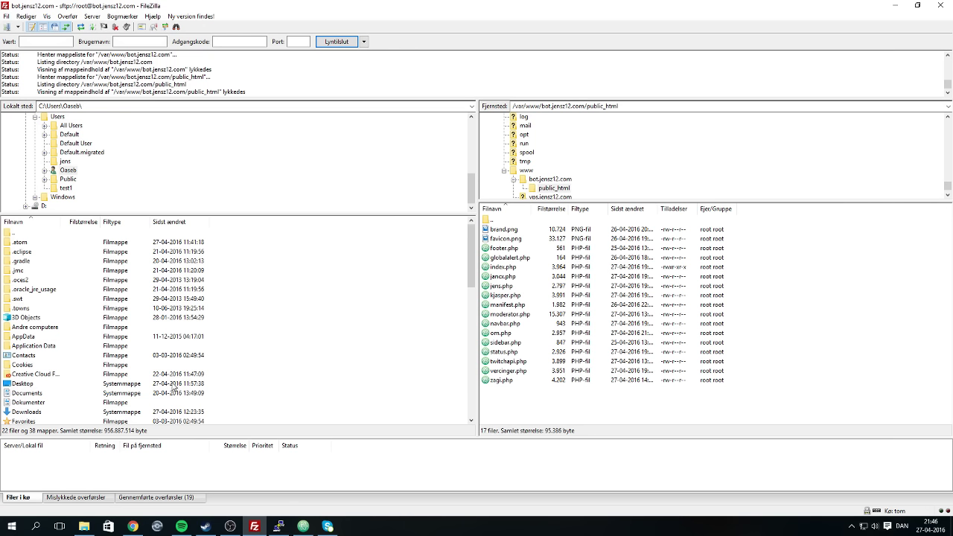
click(132, 526)
click(245, 6)
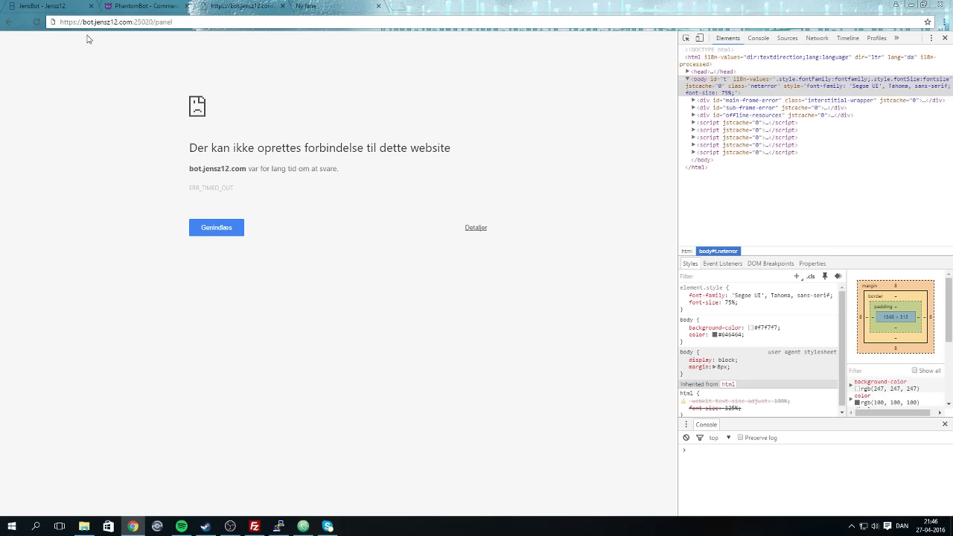
drag(82, 22, 36, 23)
key(BackSpace)
key(Return)
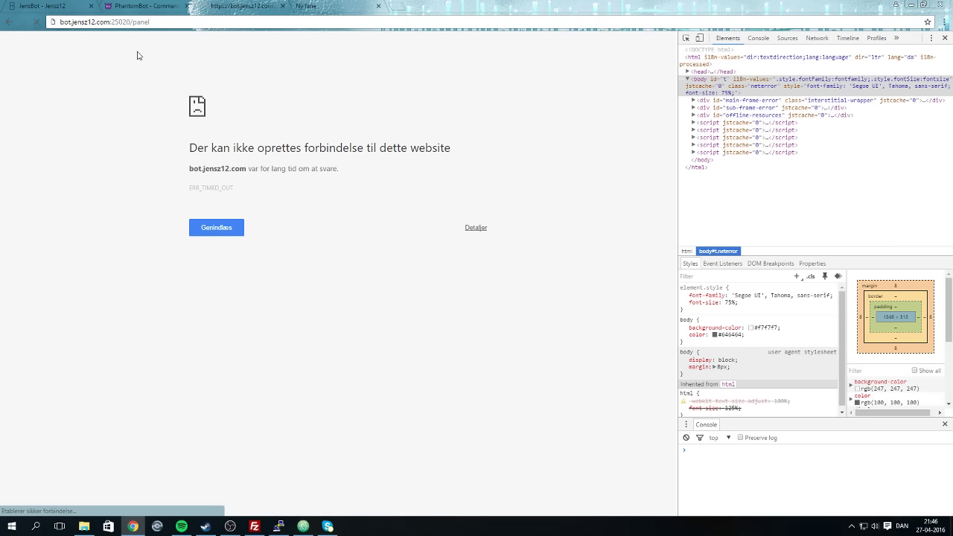
click(137, 6)
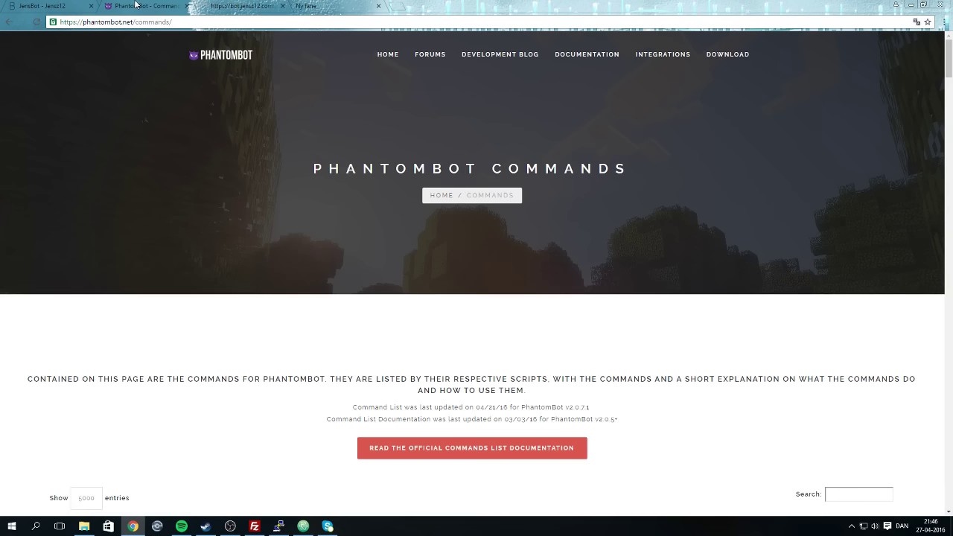
click(8, 4)
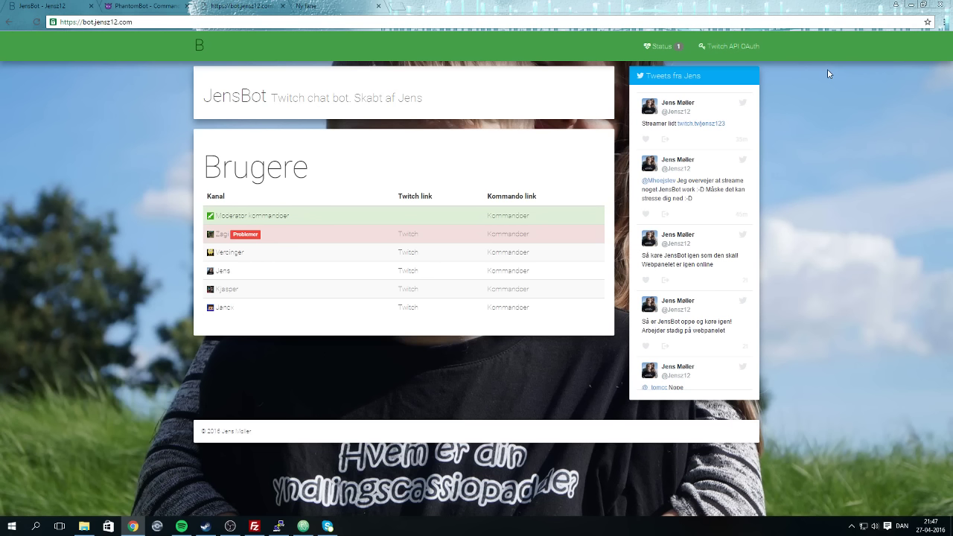
Reload the JensBot home page and check the channel status page's Zagi details.
drag(802, 6, 494, 24)
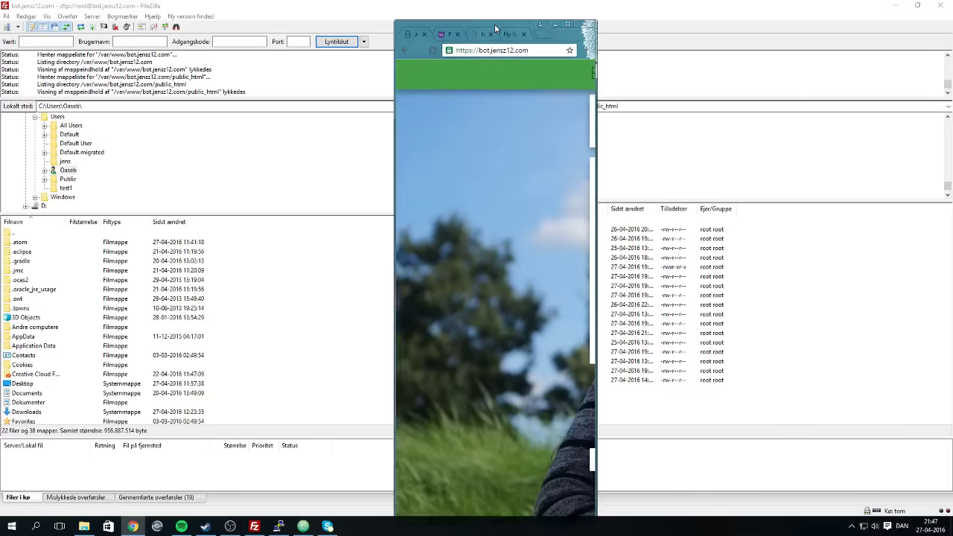
double_click(494, 24)
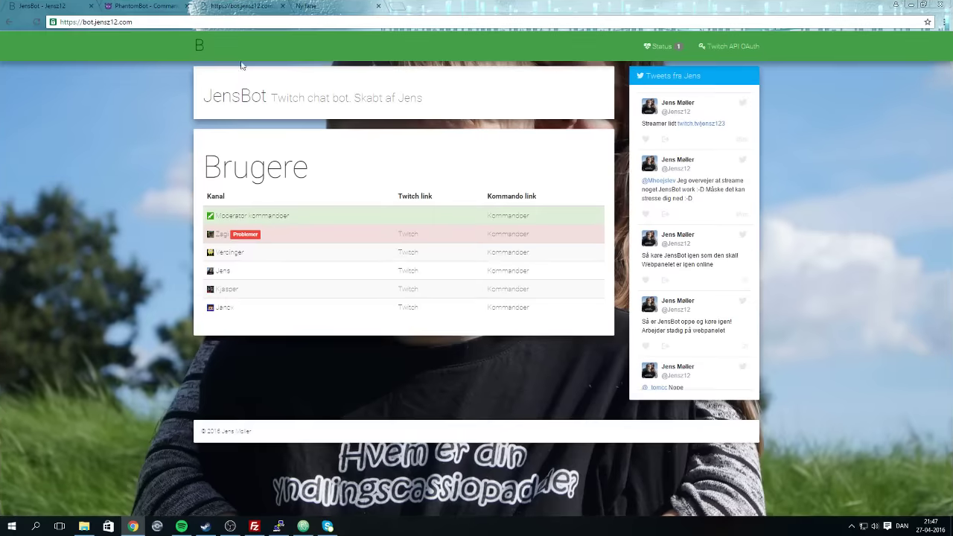
click(201, 43)
click(661, 47)
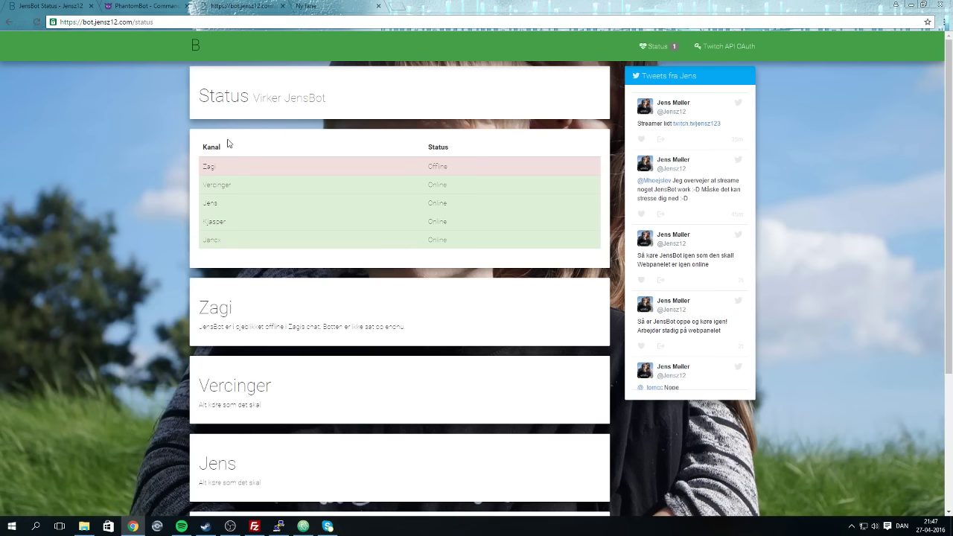
click(440, 167)
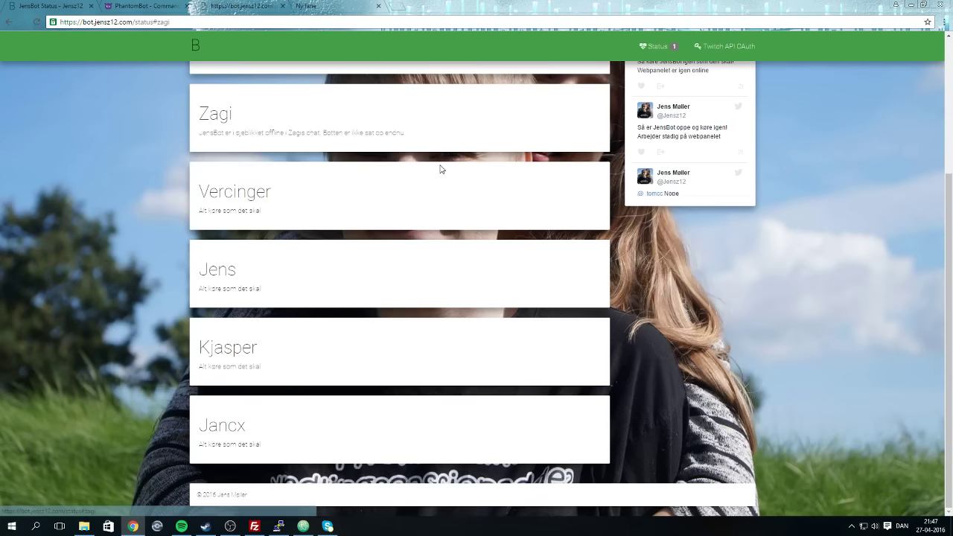
scroll(425, 183, up, 3)
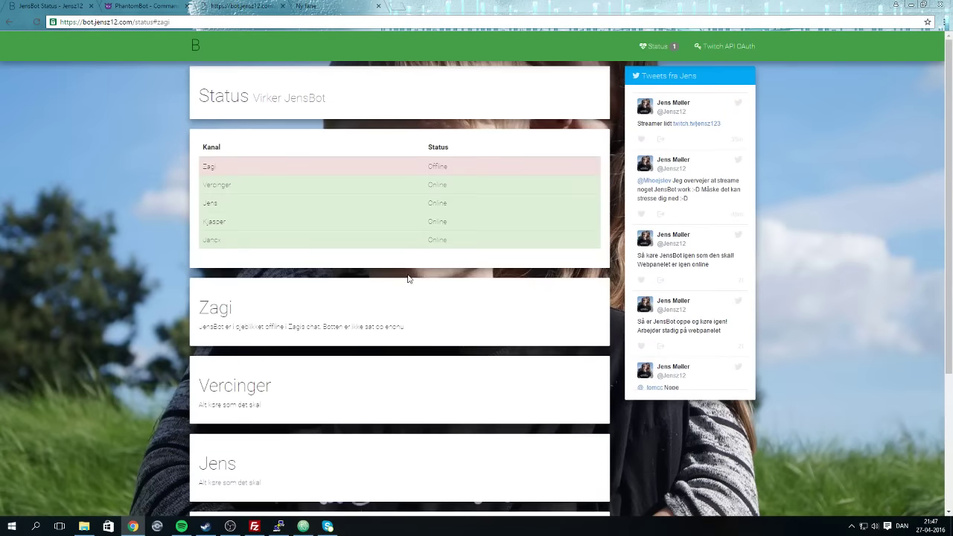
click(198, 46)
Look over the moderator and Zagi command pages.
click(515, 217)
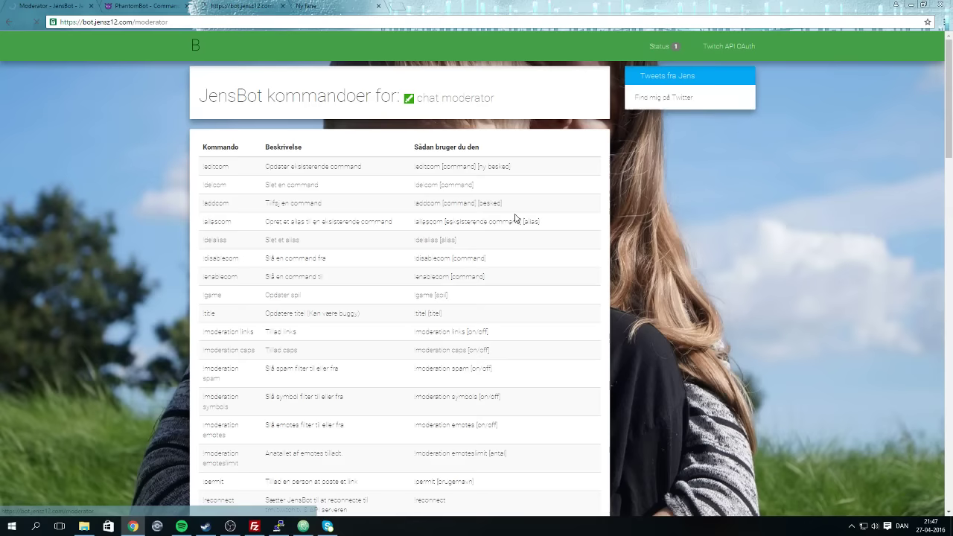
key(alt+Left)
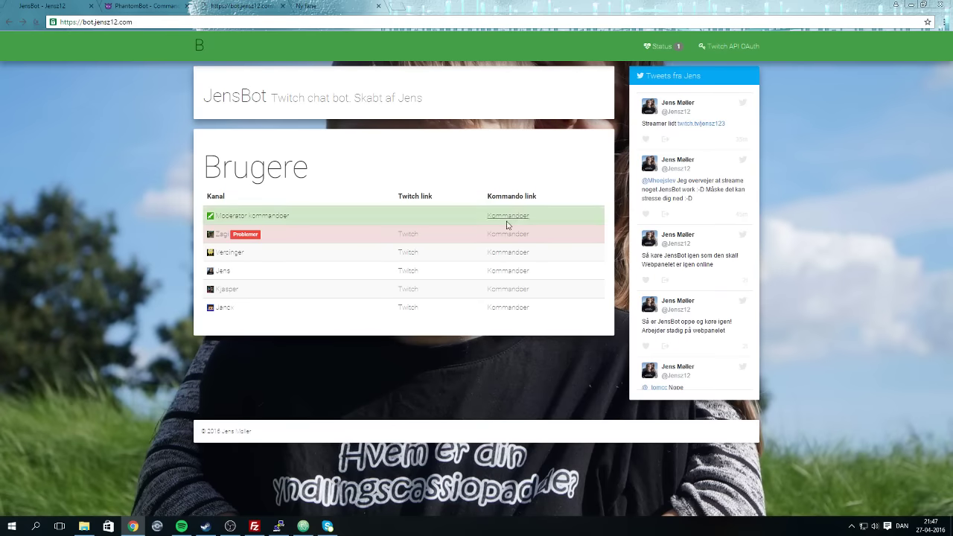
click(508, 234)
scroll(74, 365, down, 1)
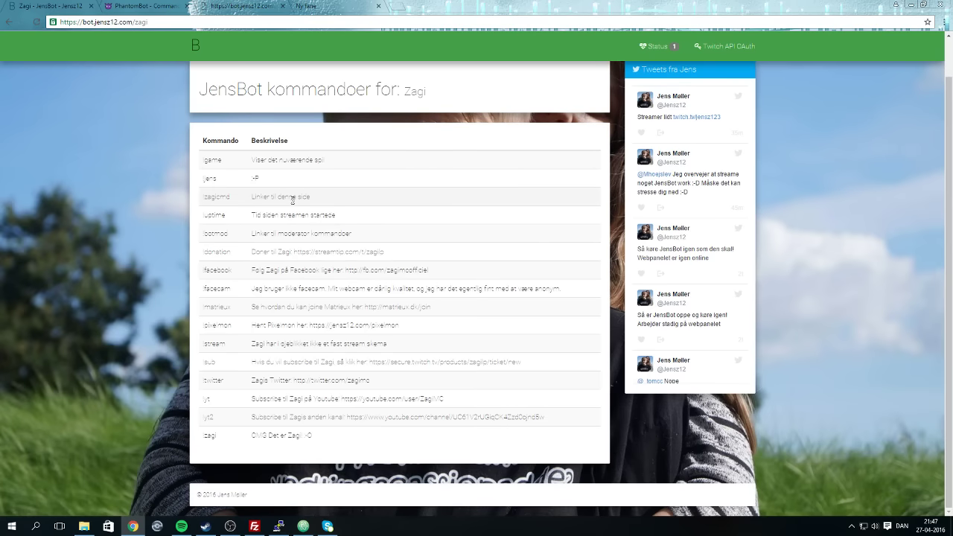
click(198, 55)
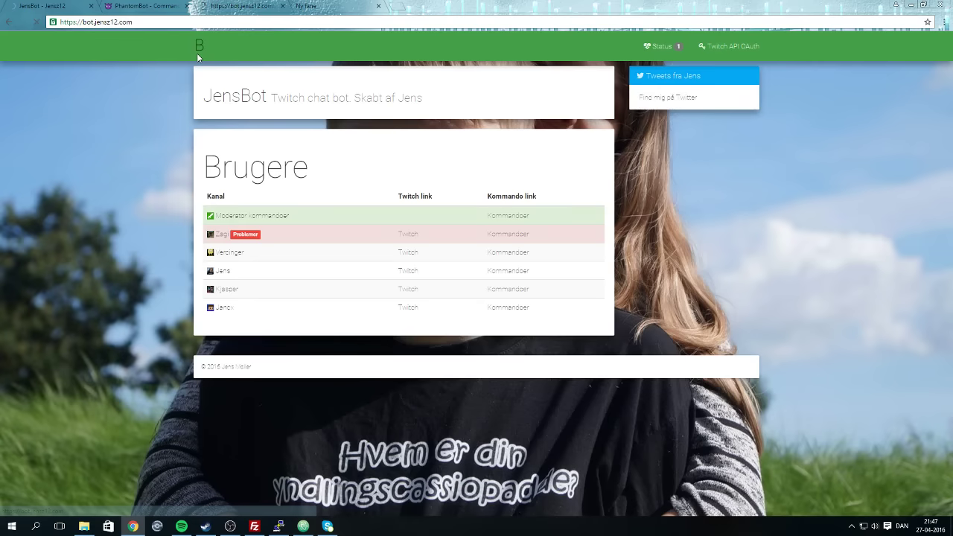
Read through the Vercinger commands page, then return home and bring FileZilla forward.
click(519, 251)
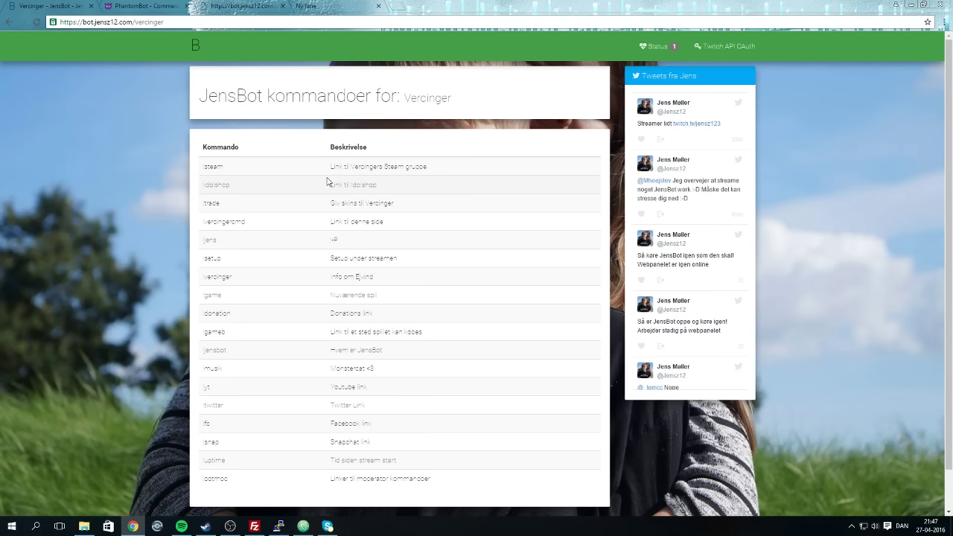
scroll(335, 216, down, 1)
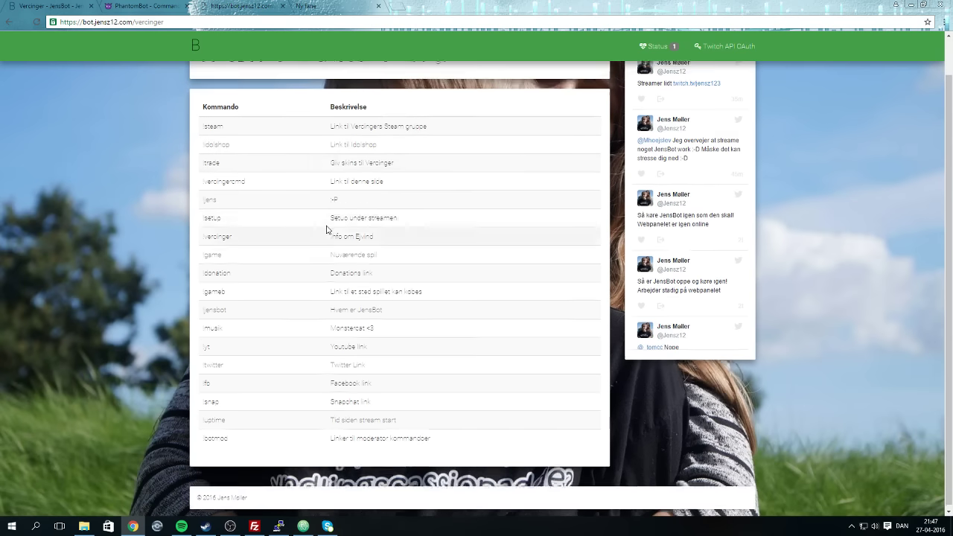
scroll(320, 187, up, 1)
scroll(421, 333, down, 1)
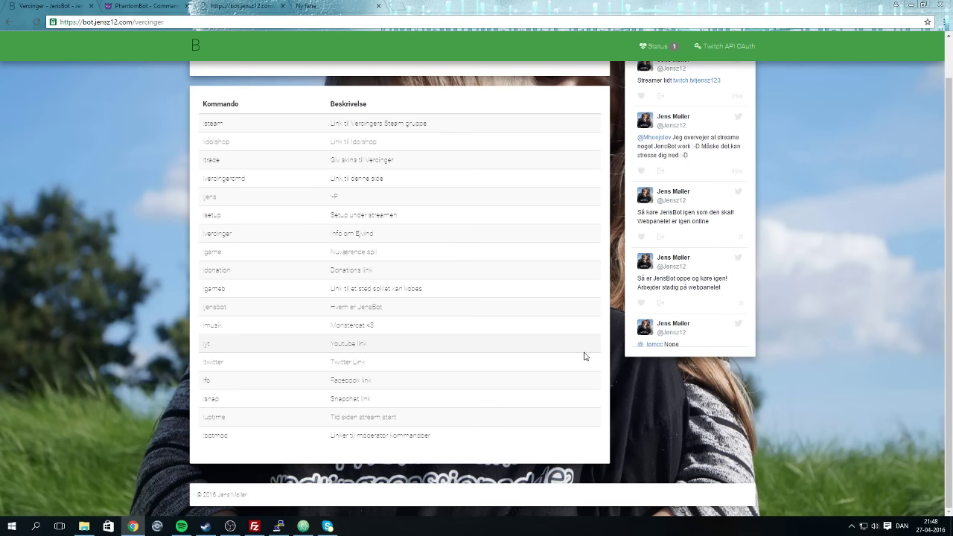
scroll(307, 81, up, 1)
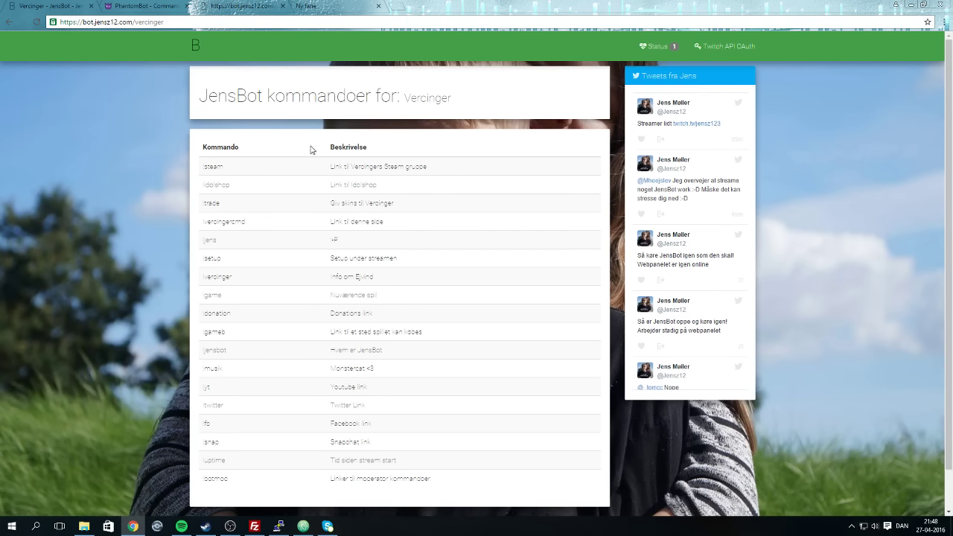
scroll(311, 150, down, 1)
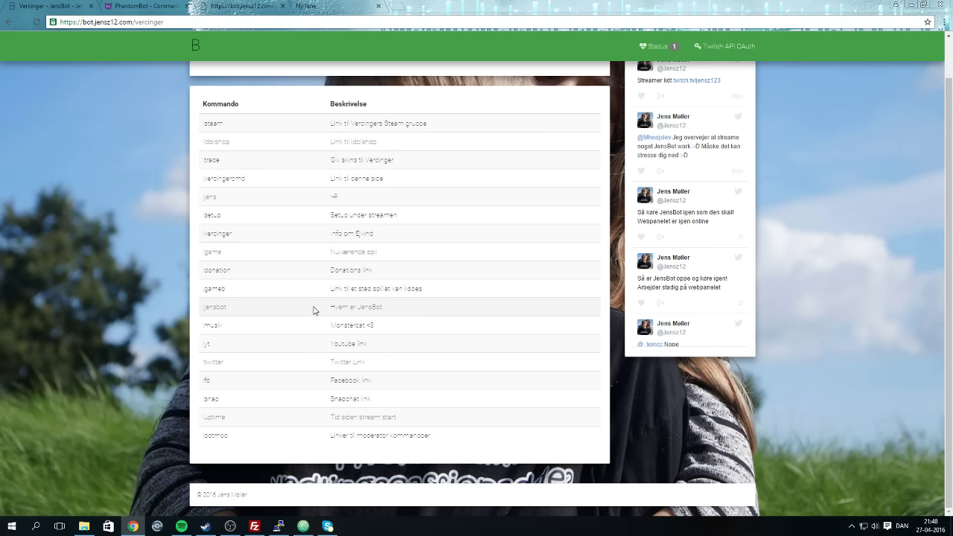
scroll(315, 312, up, 2)
scroll(315, 312, down, 2)
click(210, 50)
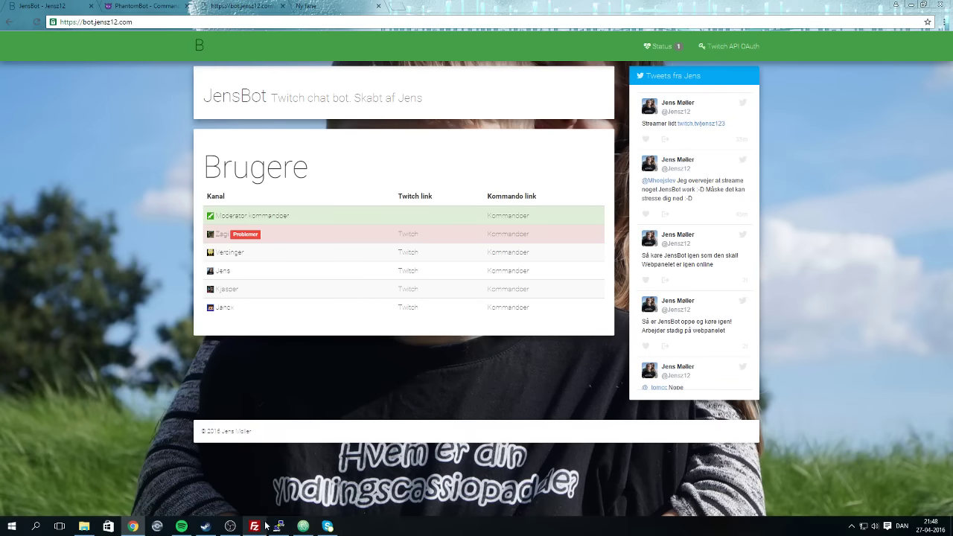
click(278, 526)
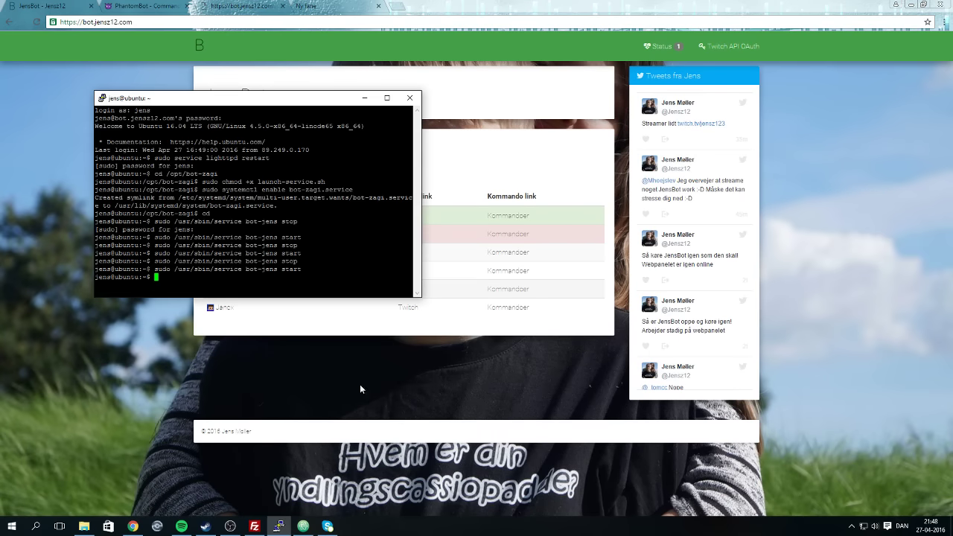
click(255, 527)
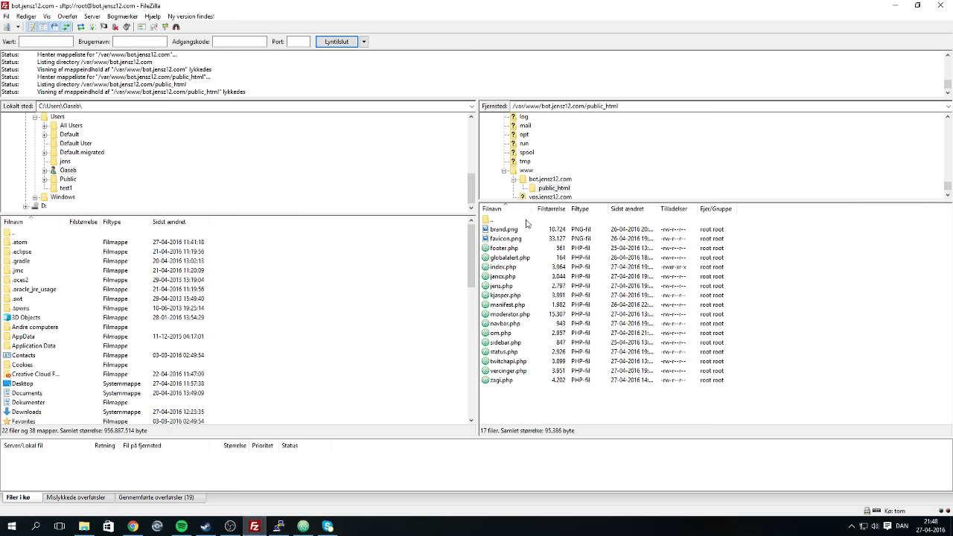
double_click(524, 220)
double_click(524, 220)
double_click(524, 220)
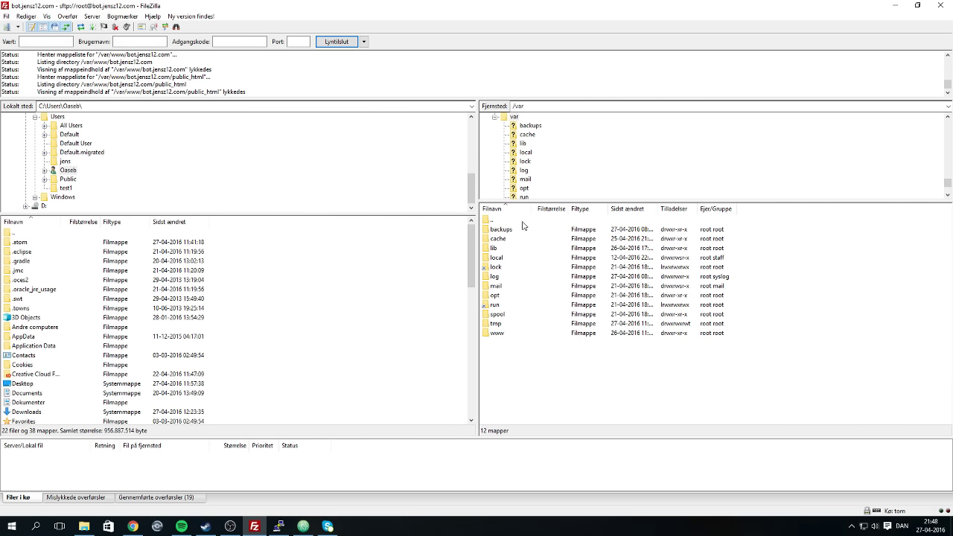
double_click(504, 221)
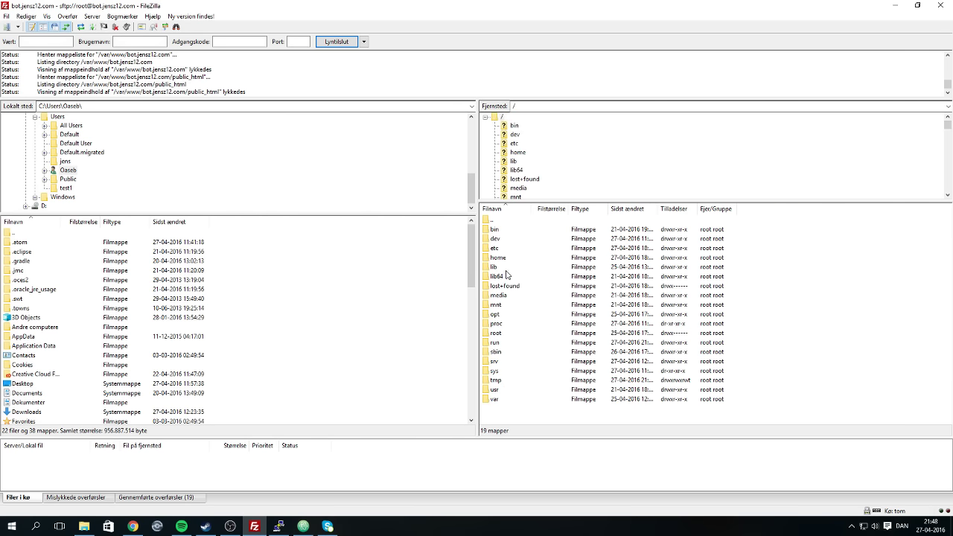
double_click(503, 314)
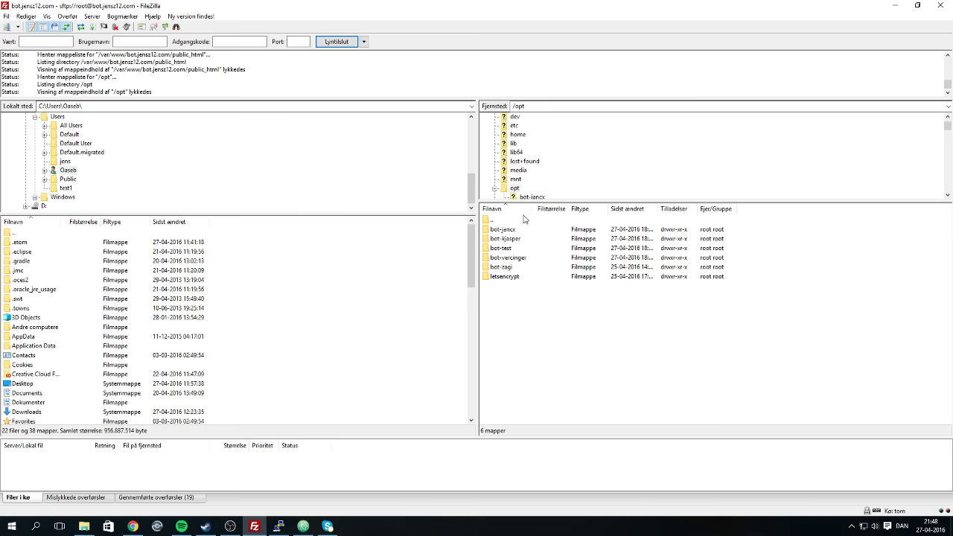
click(506, 257)
click(504, 248)
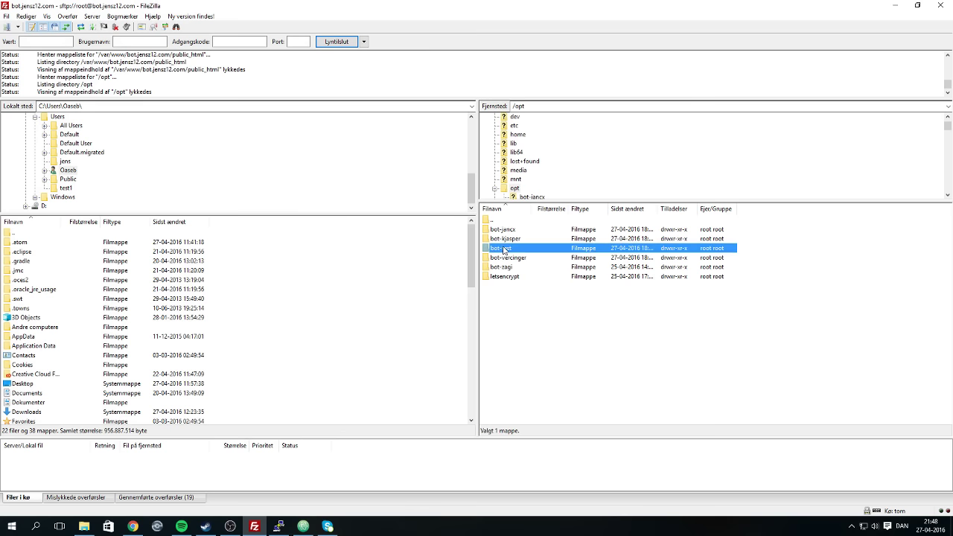
click(531, 345)
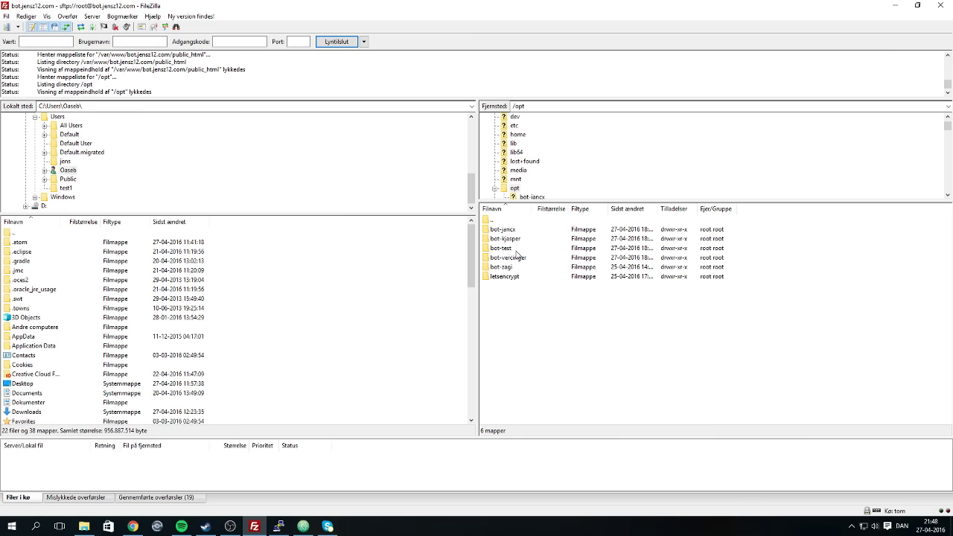
double_click(516, 250)
double_click(511, 224)
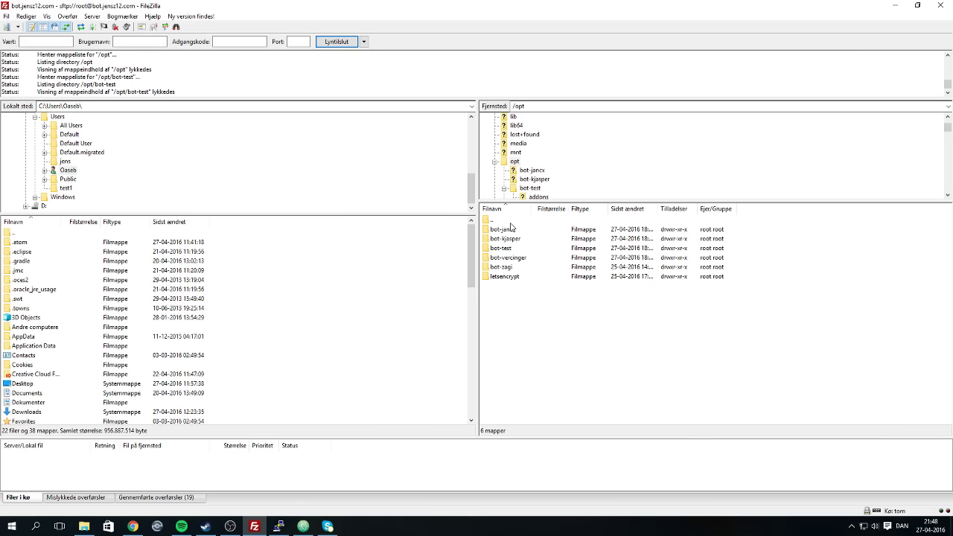
double_click(505, 220)
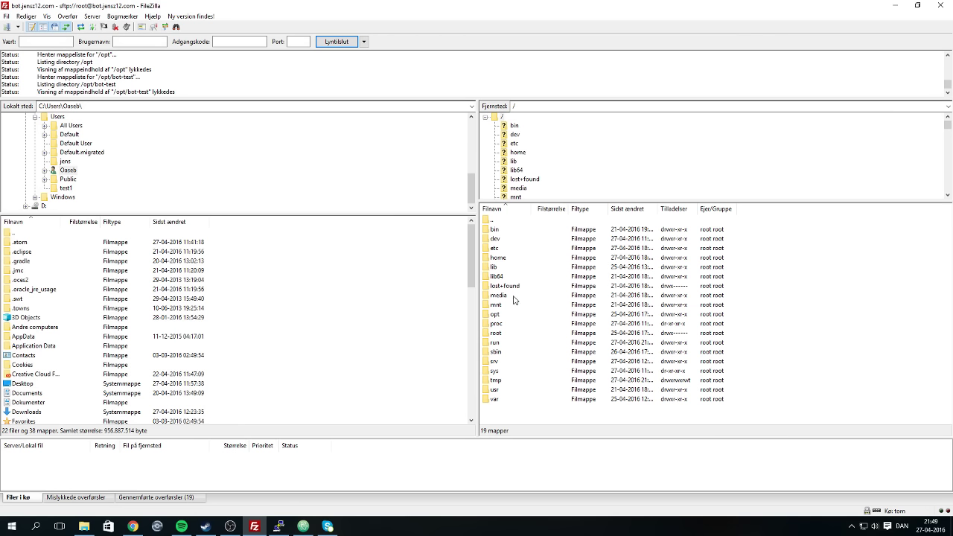
double_click(507, 314)
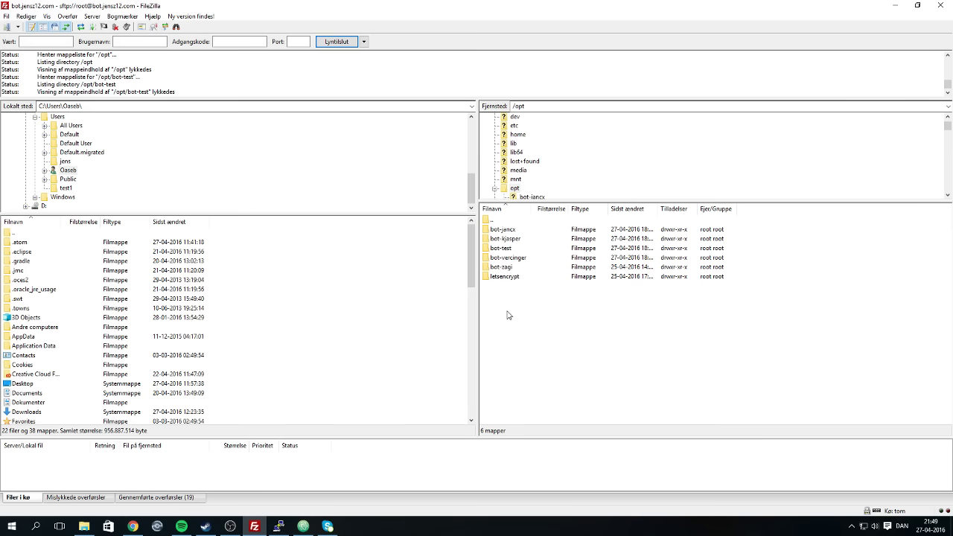
click(712, 278)
click(711, 313)
click(303, 526)
click(254, 525)
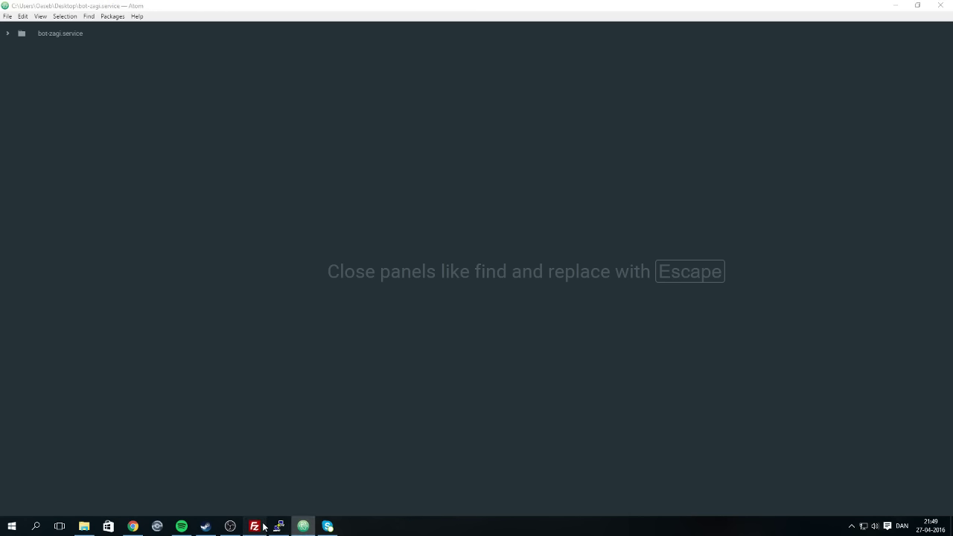
click(494, 221)
double_click(494, 224)
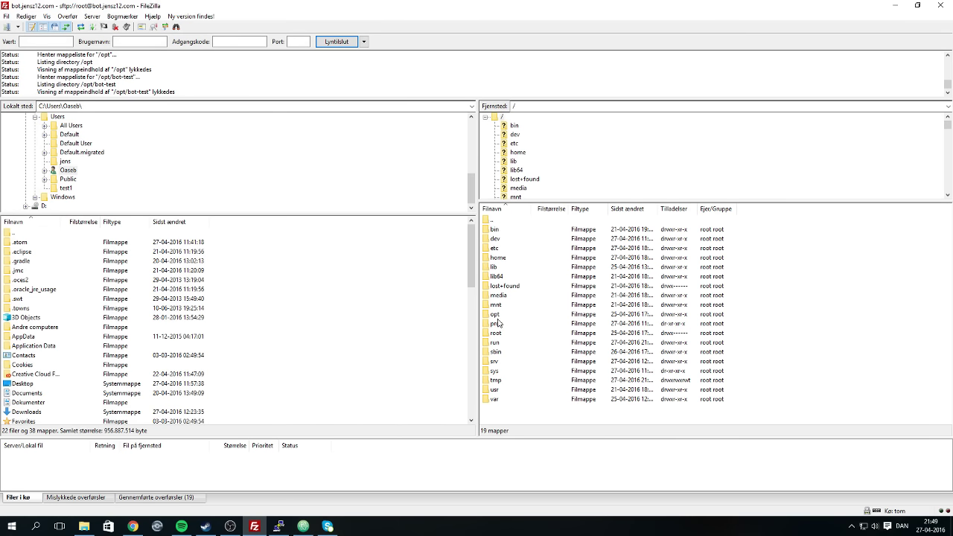
double_click(504, 402)
double_click(497, 333)
double_click(518, 230)
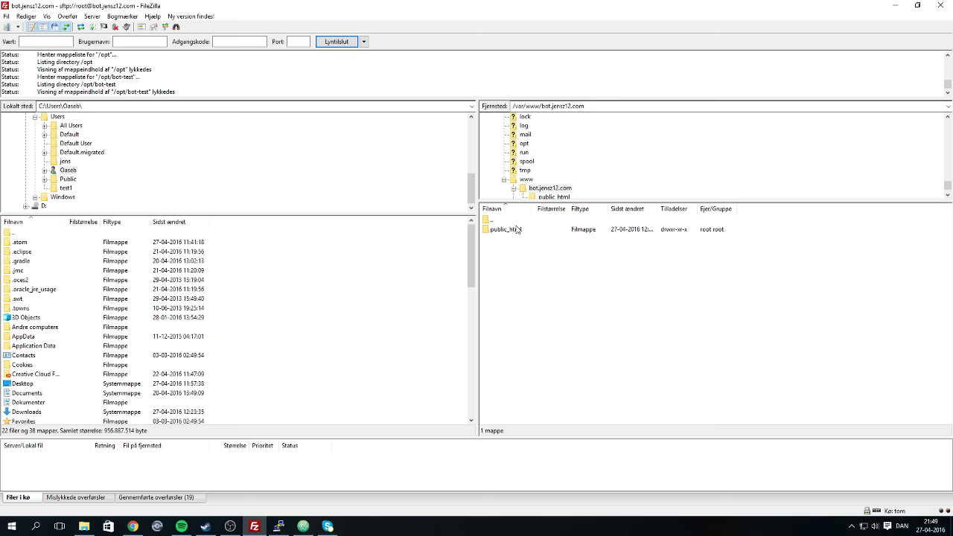
double_click(515, 232)
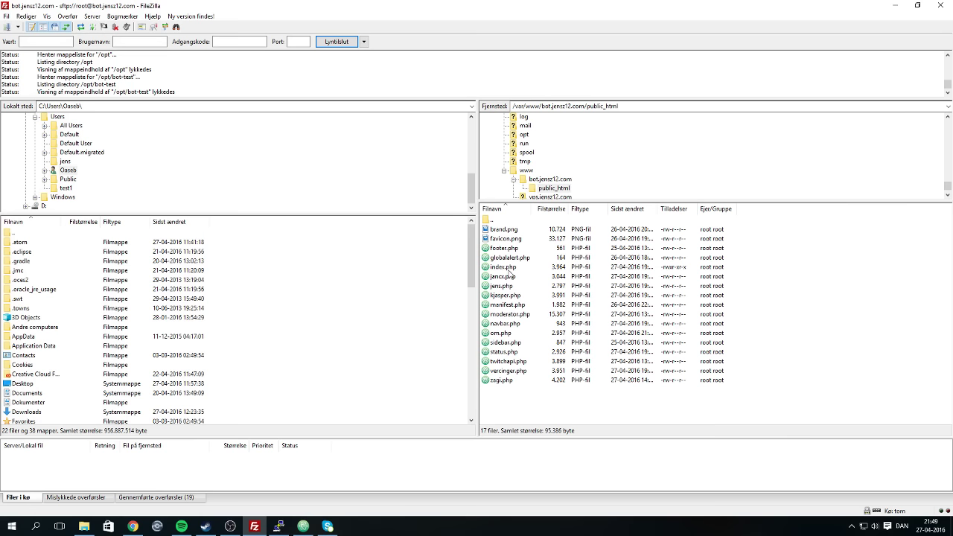
right_click(510, 258)
Open index.php from the public_html listing in Atom via Vis/Rediger.
click(493, 409)
right_click(504, 352)
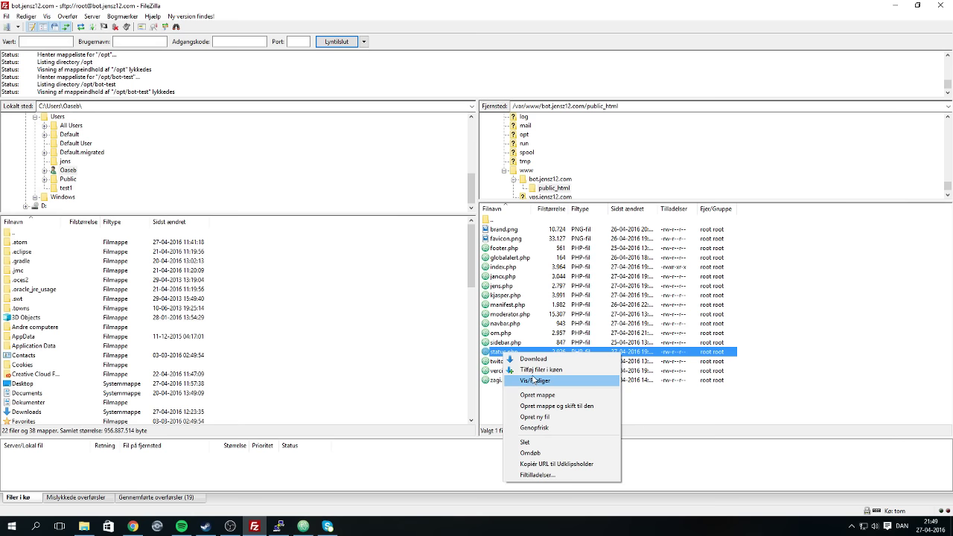
click(748, 402)
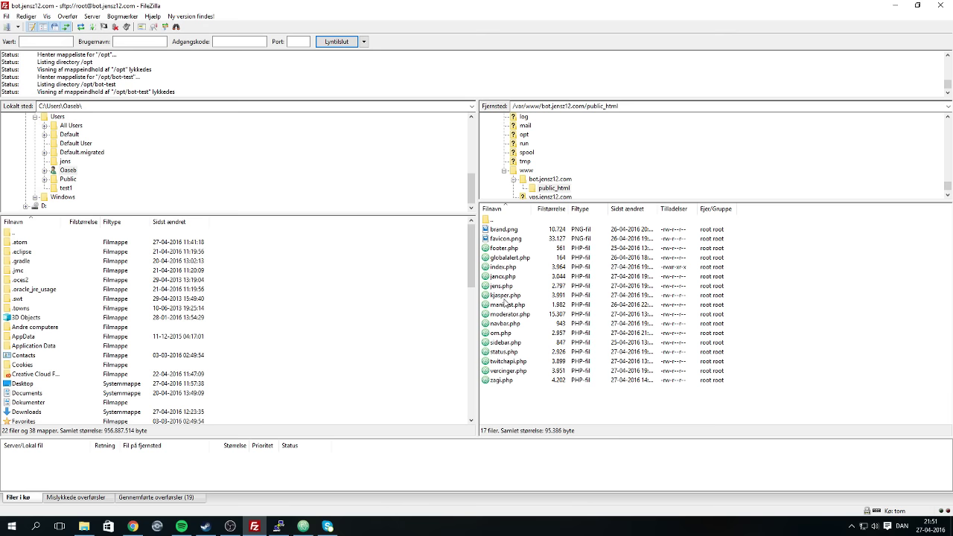
right_click(501, 286)
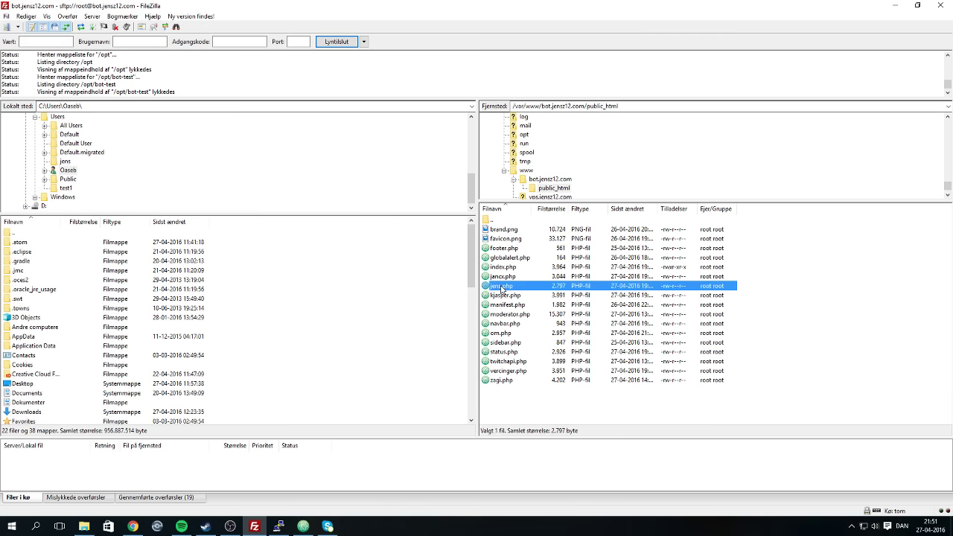
right_click(516, 267)
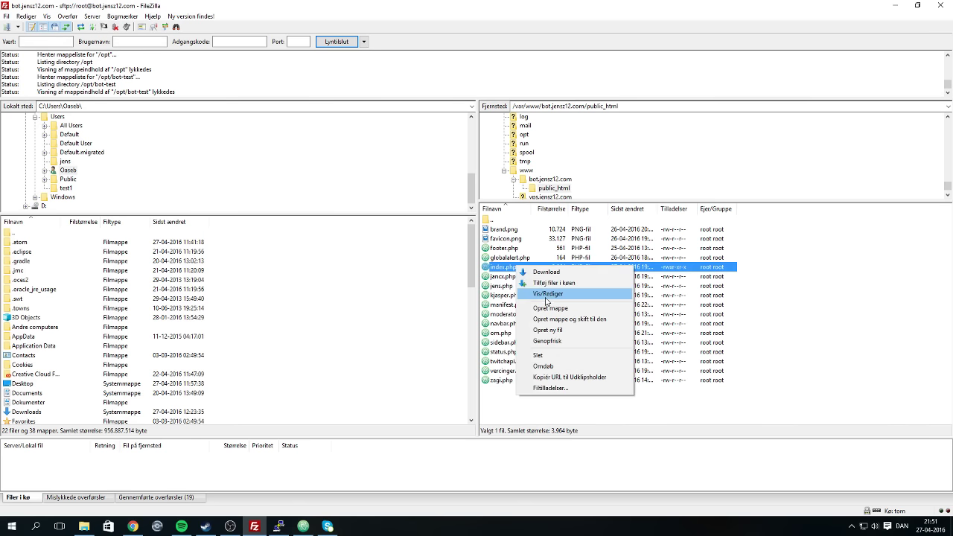
click(542, 296)
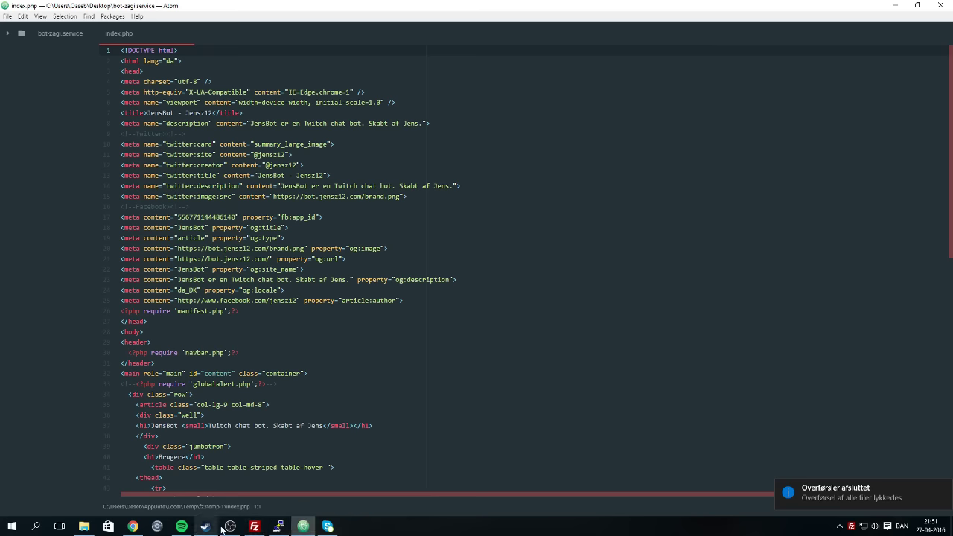
Scroll through the downloaded index.php source in Atom.
click(183, 527)
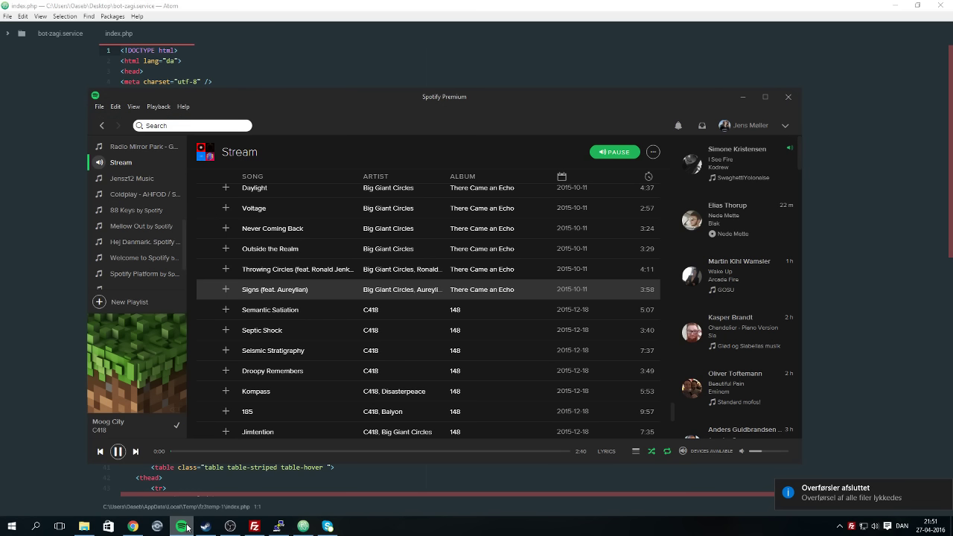
click(183, 527)
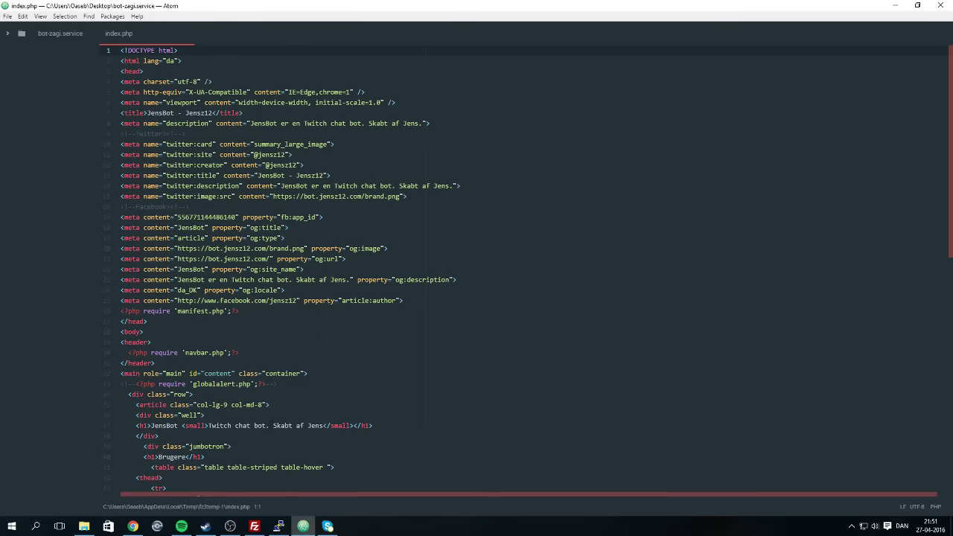
scroll(476, 268, down, 7)
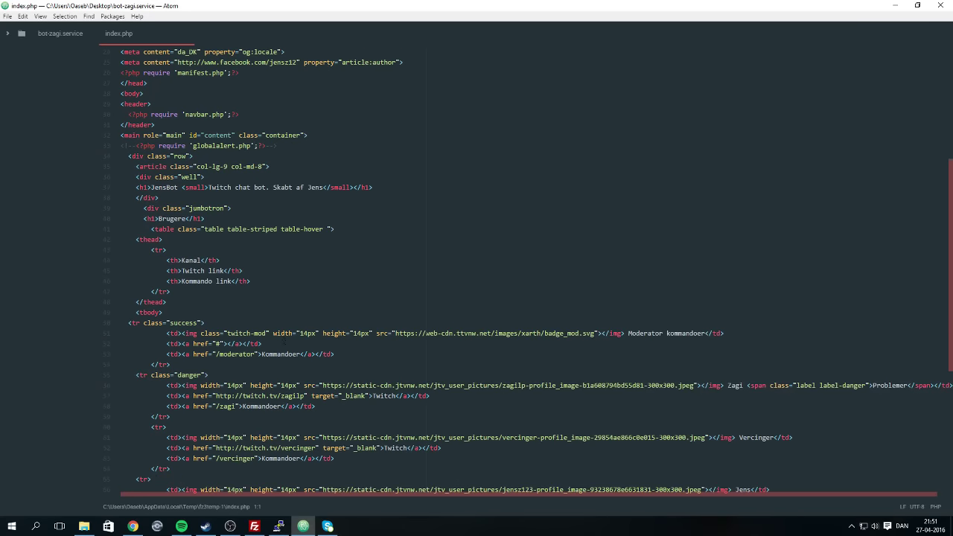
scroll(476, 268, down, 7)
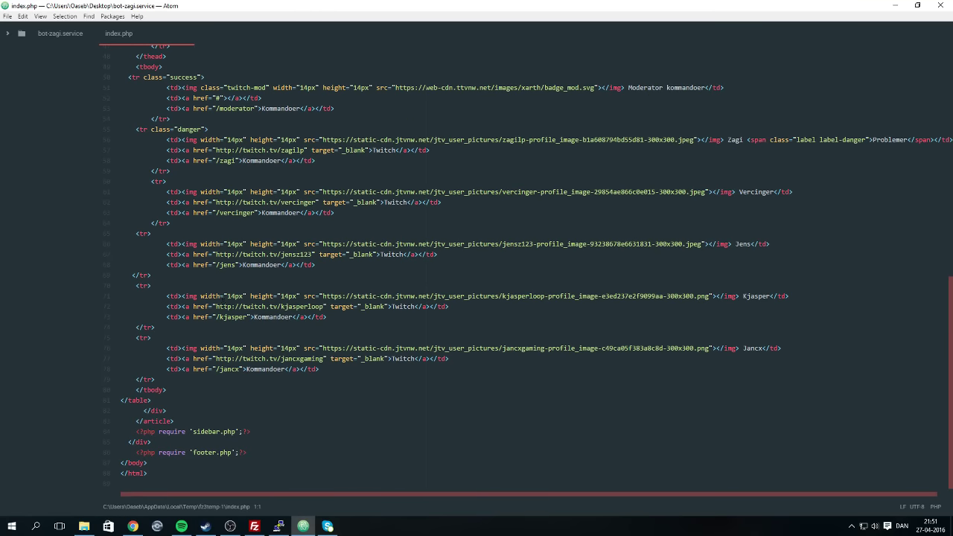
scroll(477, 268, up, 1)
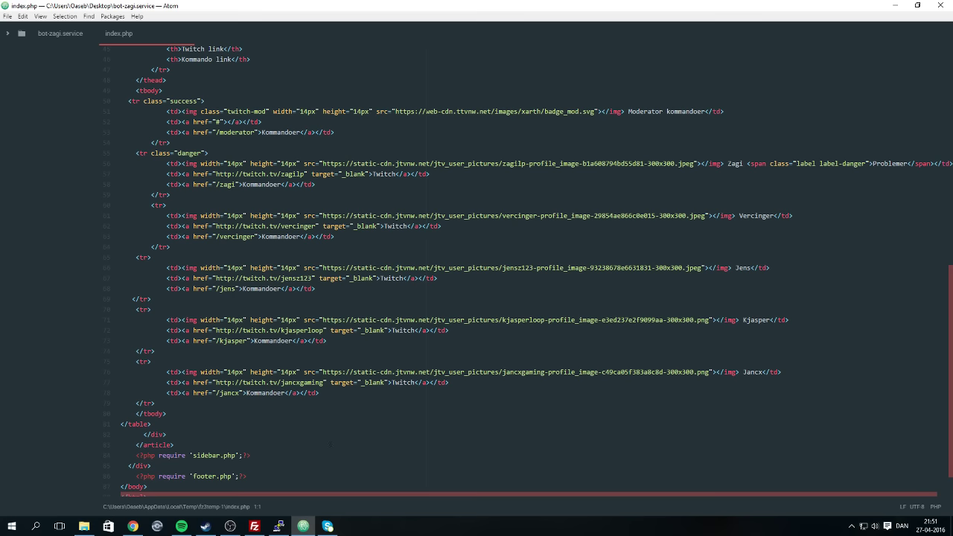
scroll(303, 352, up, 3)
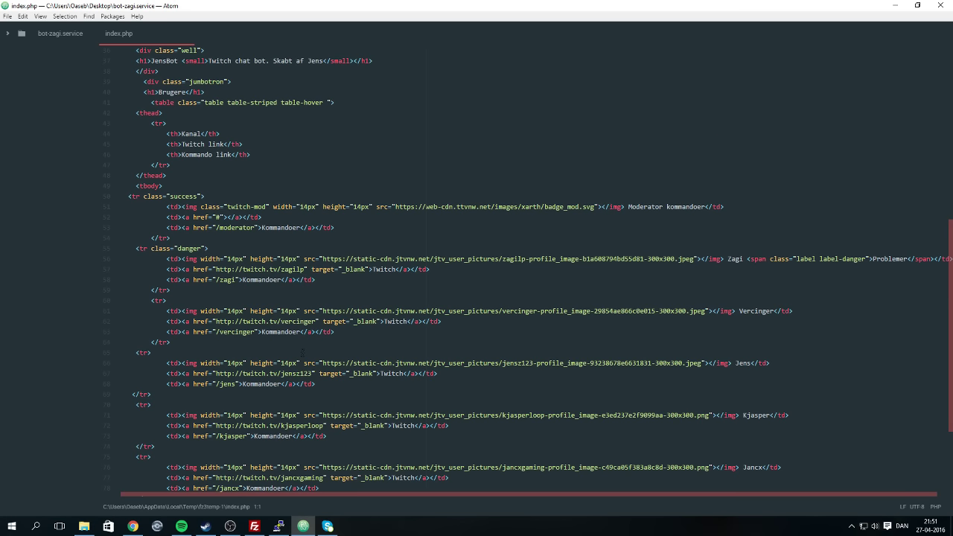
scroll(303, 352, up, 3)
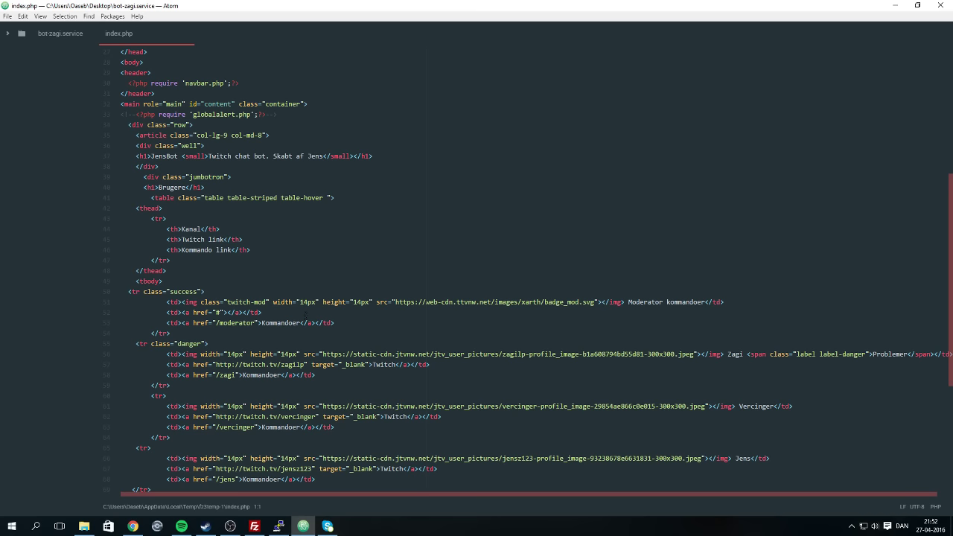
scroll(347, 296, up, 2)
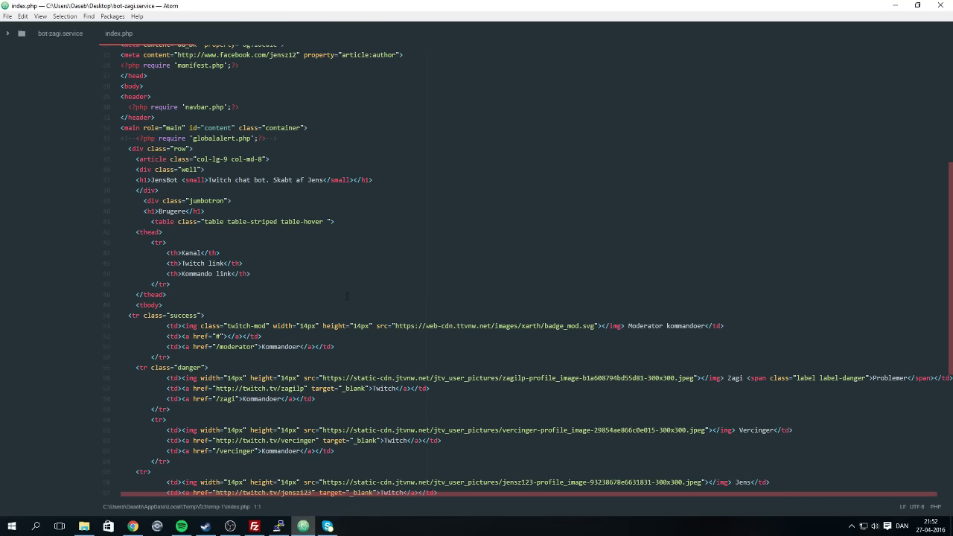
click(181, 526)
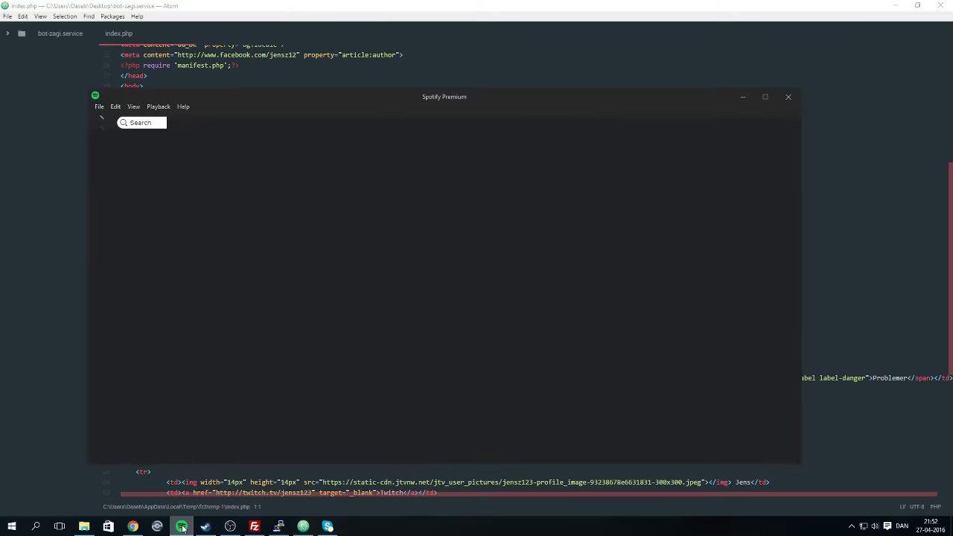
click(182, 526)
Inspect the Twitter and Facebook meta lines 10–24 at the top, then return to FileZilla.
click(156, 232)
scroll(157, 231, up, 4)
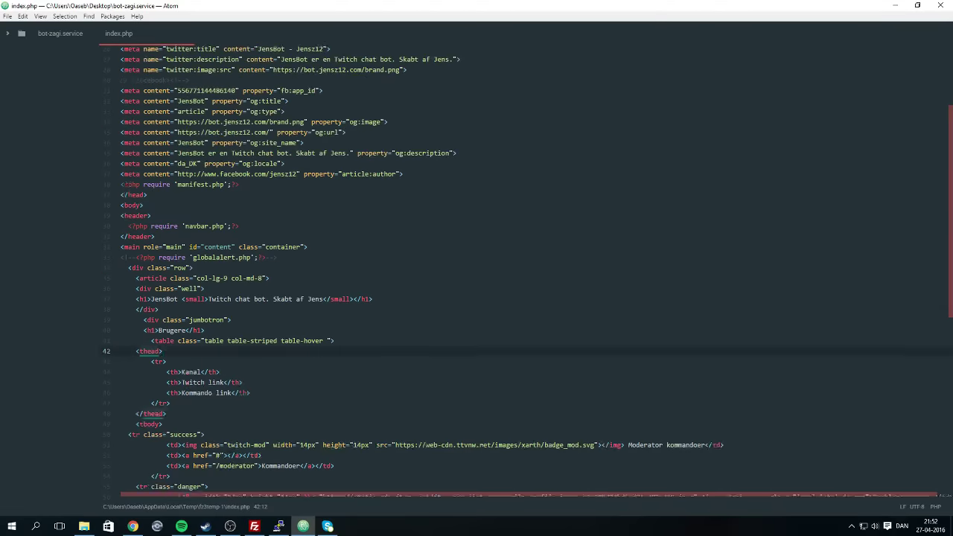
scroll(477, 268, up, 4)
scroll(356, 215, up, 1)
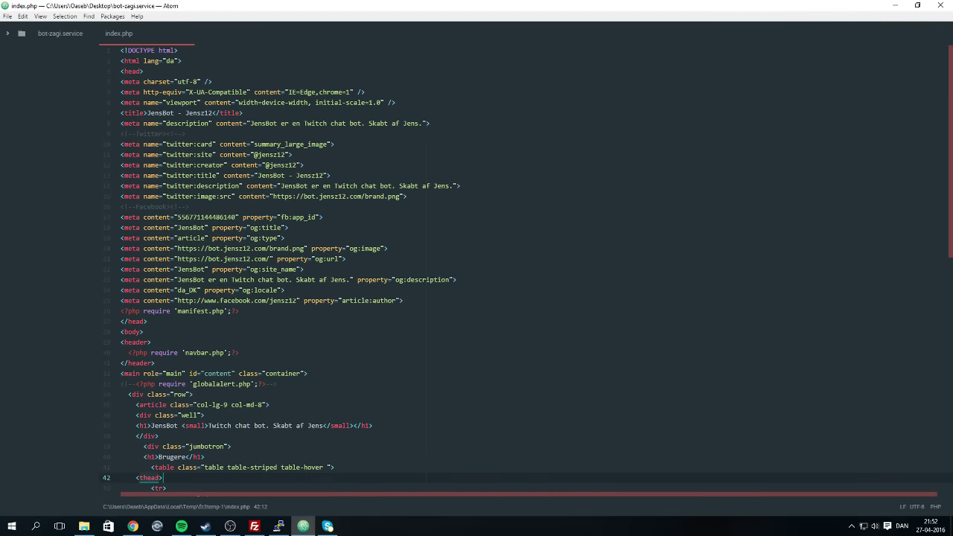
drag(285, 289, 85, 146)
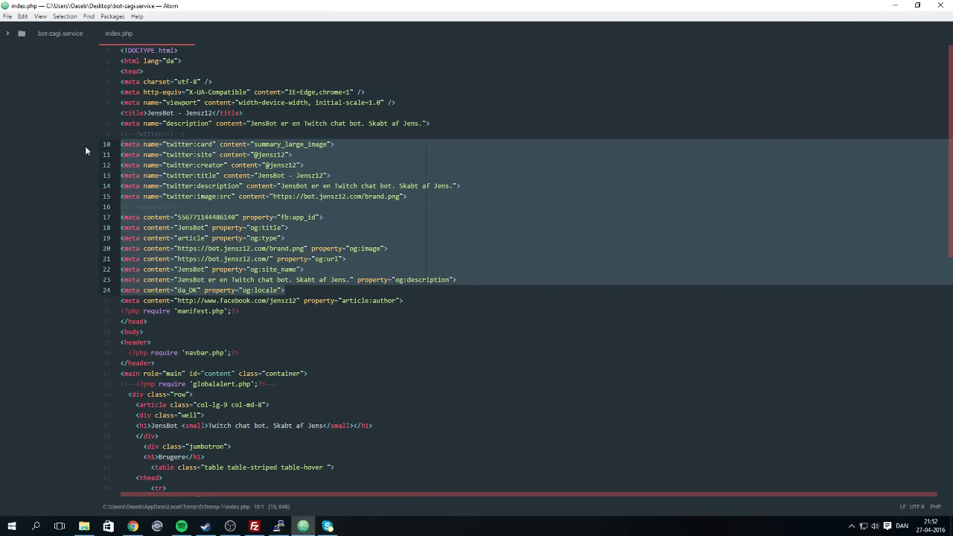
click(210, 195)
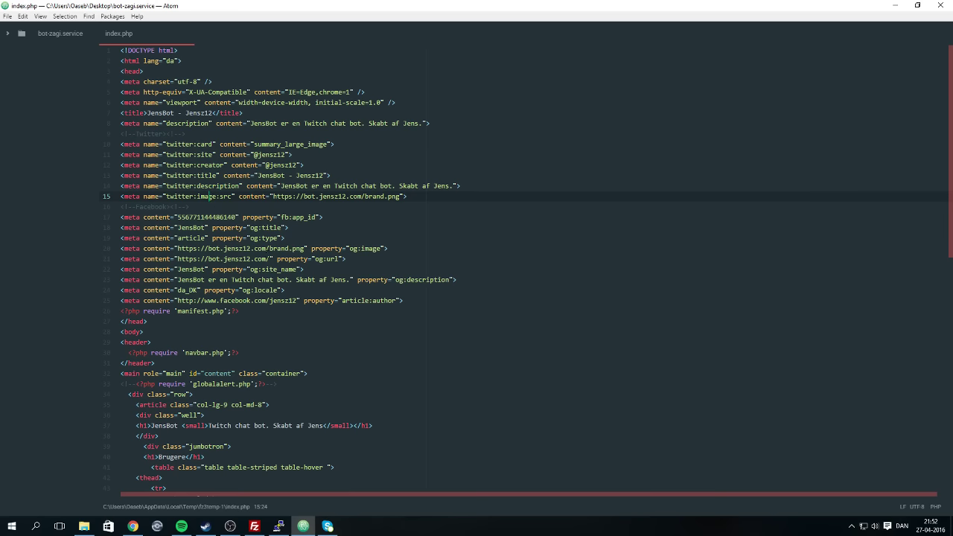
scroll(387, 328, down, 13)
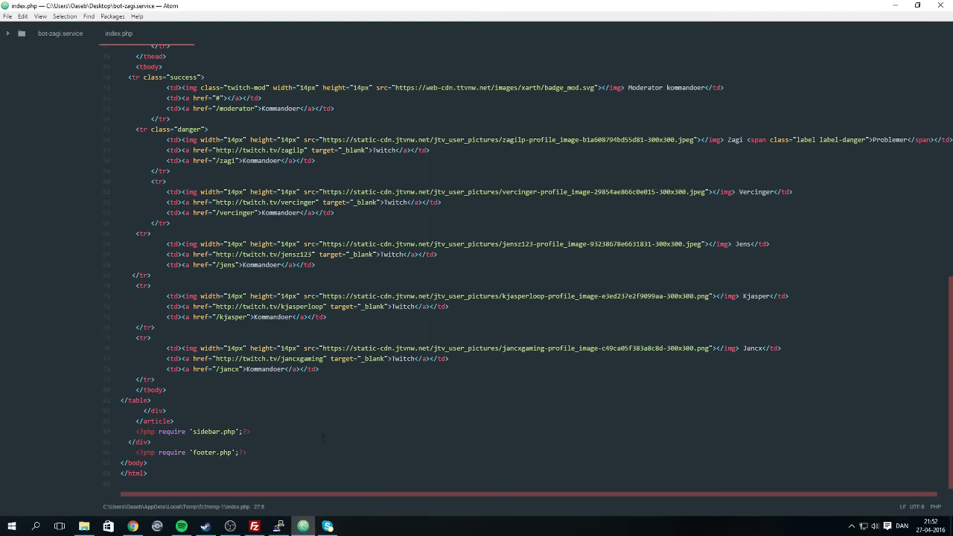
scroll(323, 438, up, 13)
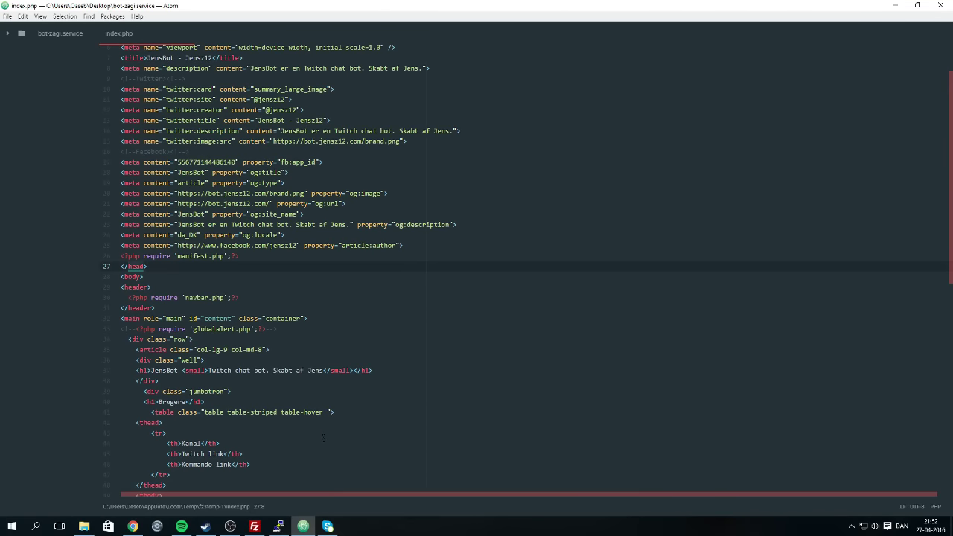
scroll(312, 348, up, 2)
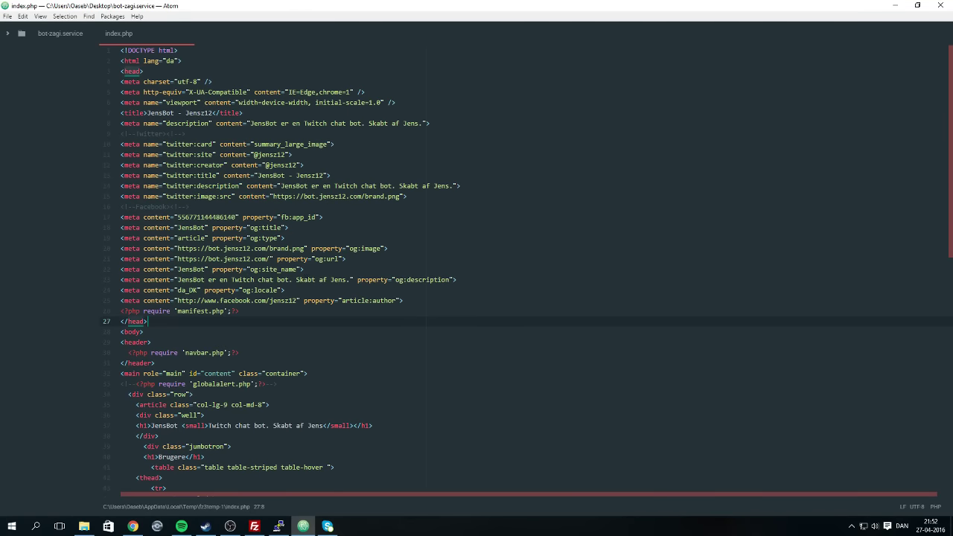
click(254, 526)
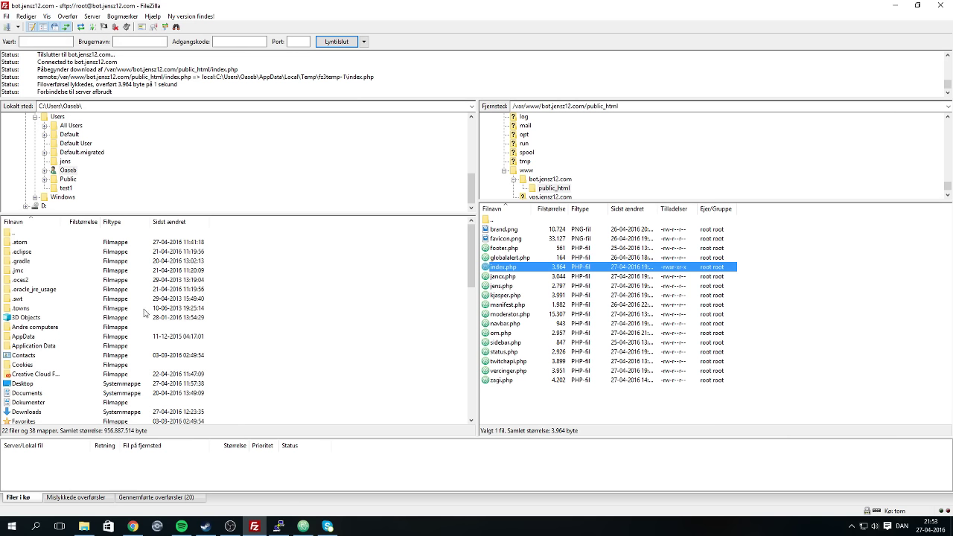
Move from FileZilla through Atom and PuTTY to Chrome showing the JensBot site.
click(464, 486)
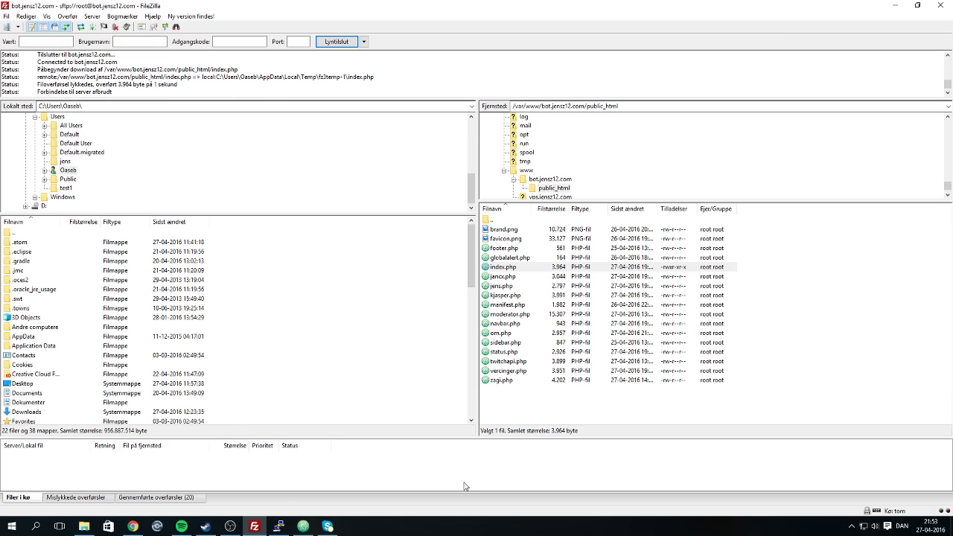
click(303, 525)
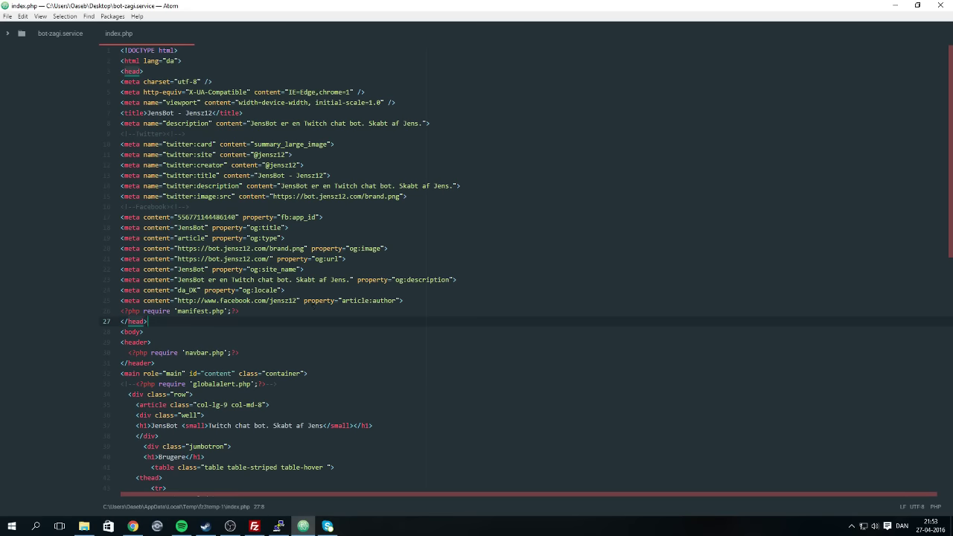
scroll(521, 268, down, 3)
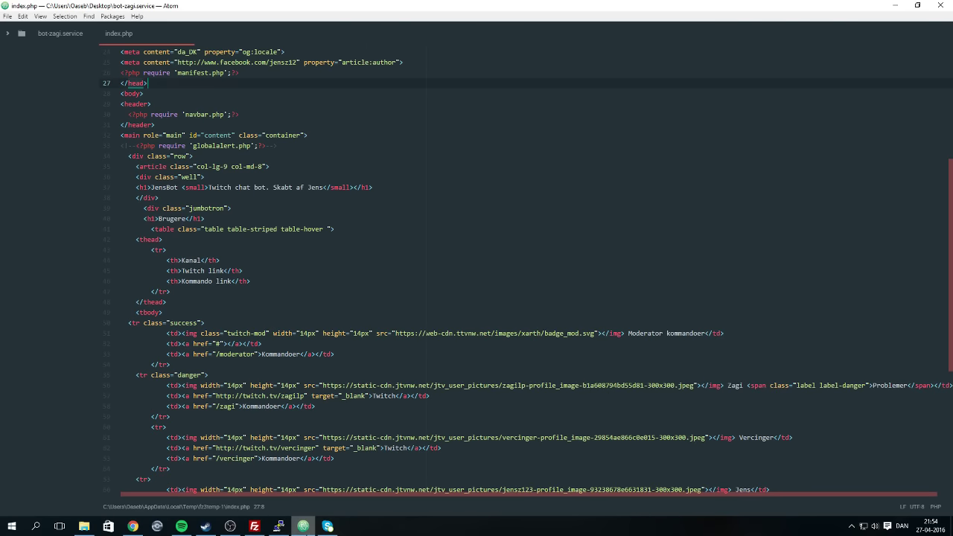
click(279, 526)
click(132, 526)
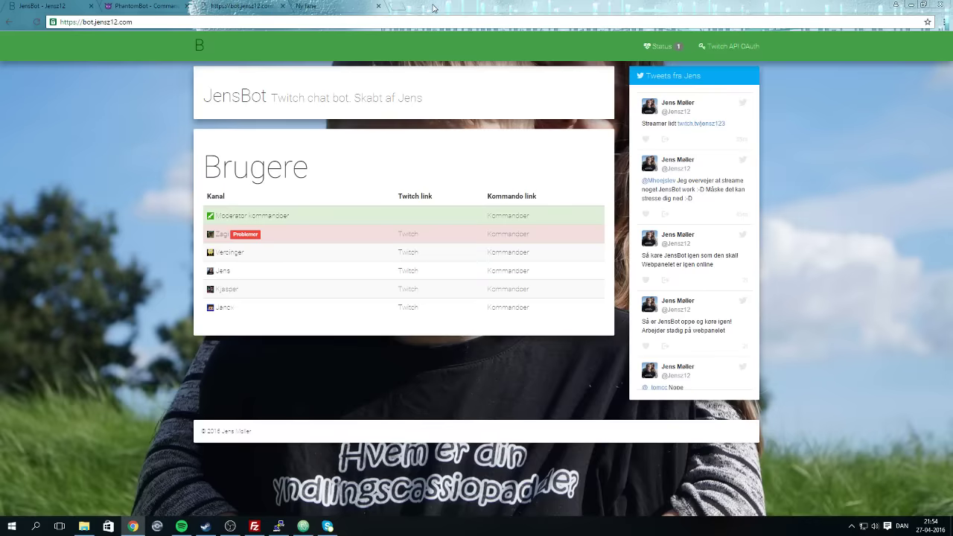
click(283, 6)
Load wiki.jensz12.com in the new tab.
text(wiki.ejs)
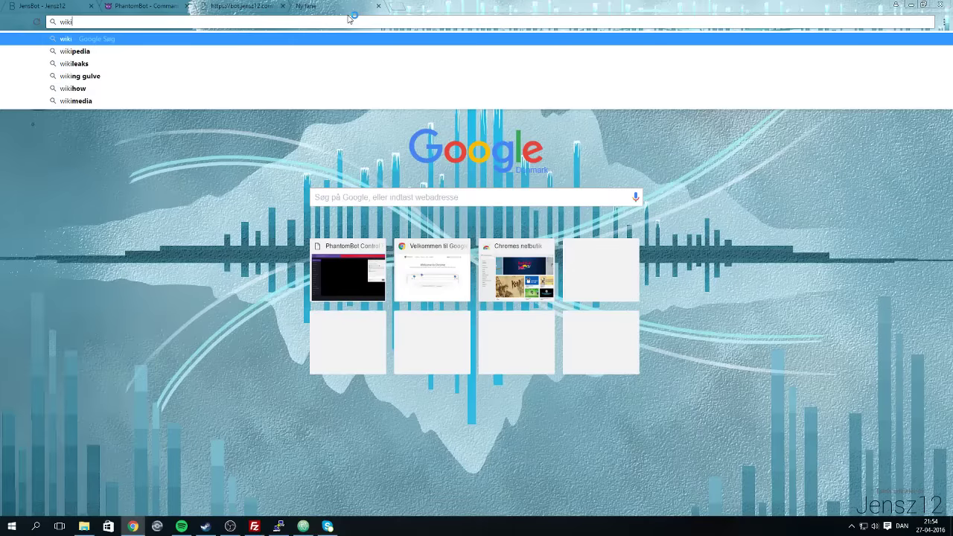
key(BackSpace)
key(BackSpace)
key(BackSpace)
text(je)
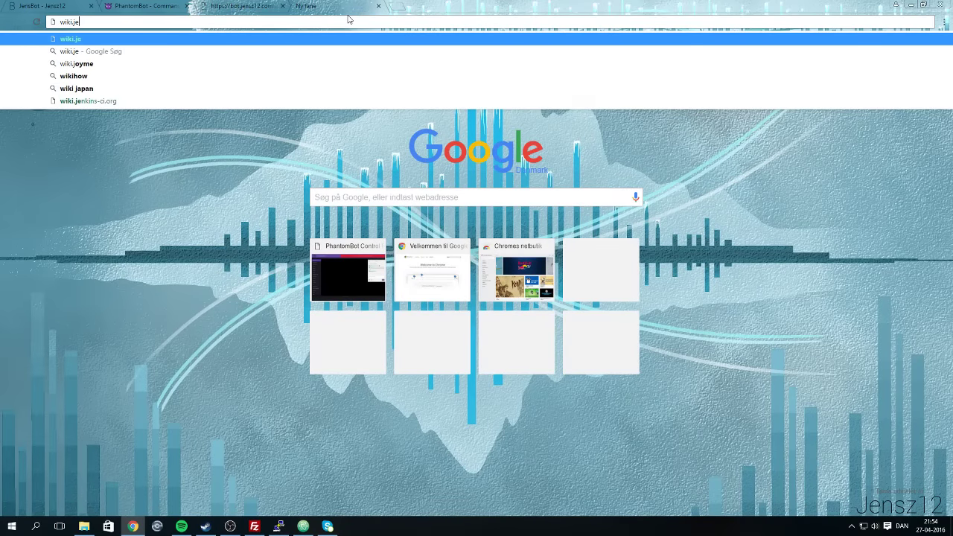
text(nsz12.com)
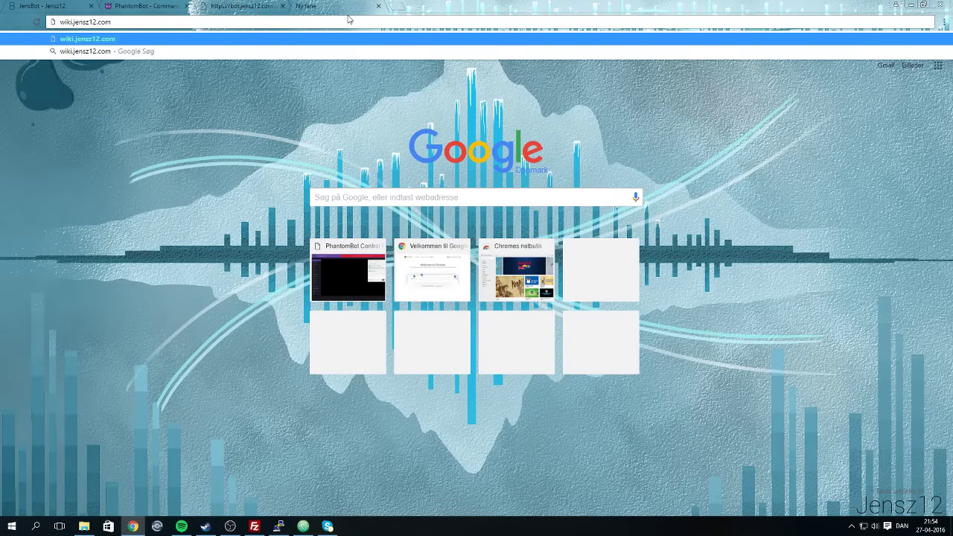
key(Return)
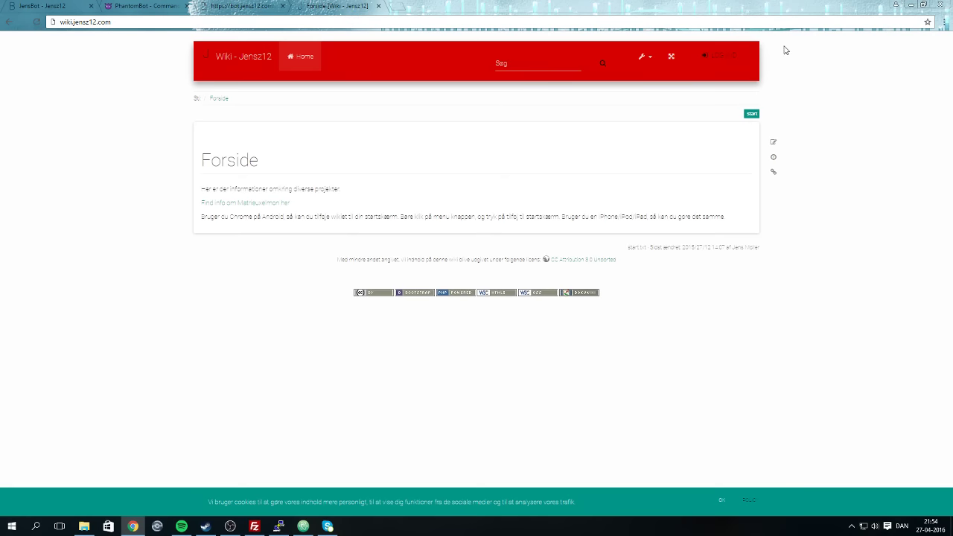
Attempt a wiki login with a username and password, then dismiss the cookie notice.
click(723, 56)
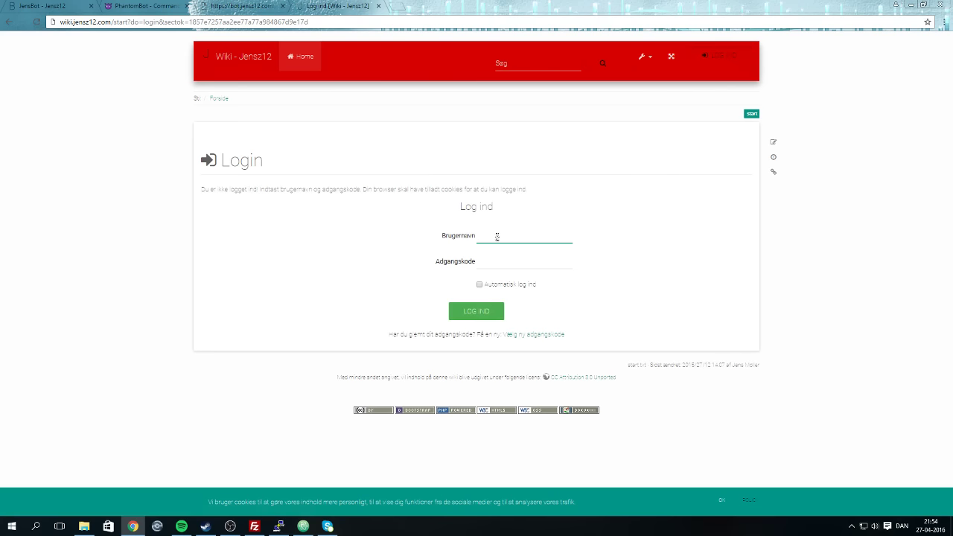
text(Jensz12)
key(BackSpace)
key(BackSpace)
key(BackSpace)
key(Tab)
text(*******)
key(Return)
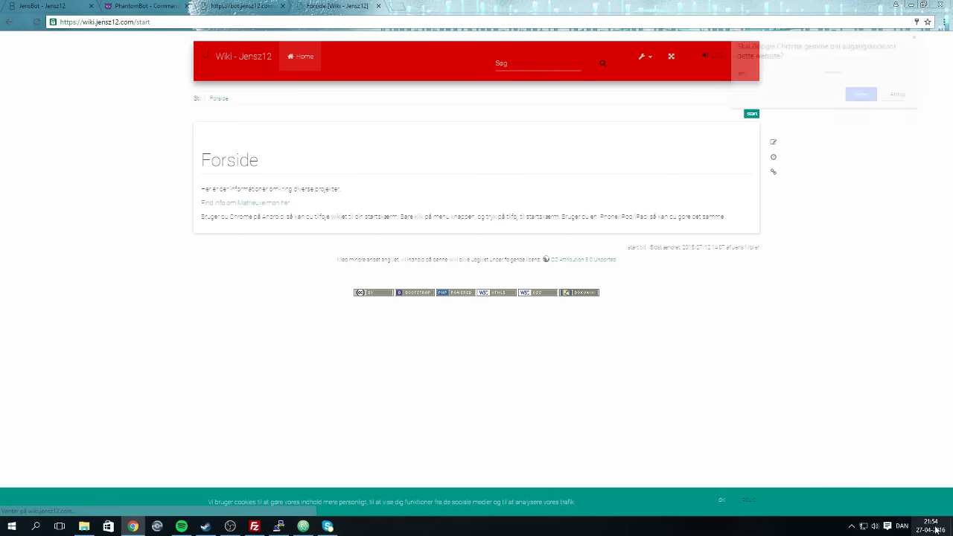
click(720, 500)
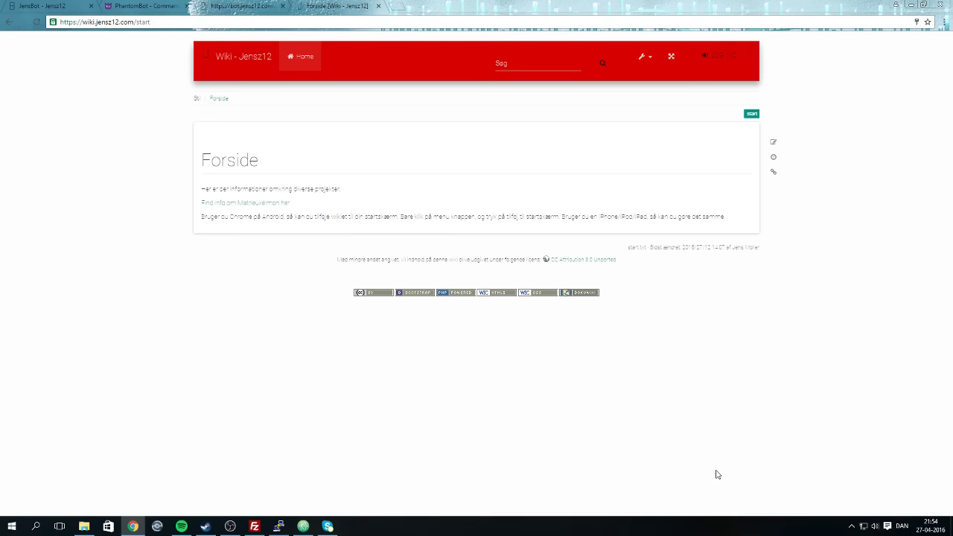
Log in to the wiki with the account username and password, declining to save the password.
click(713, 63)
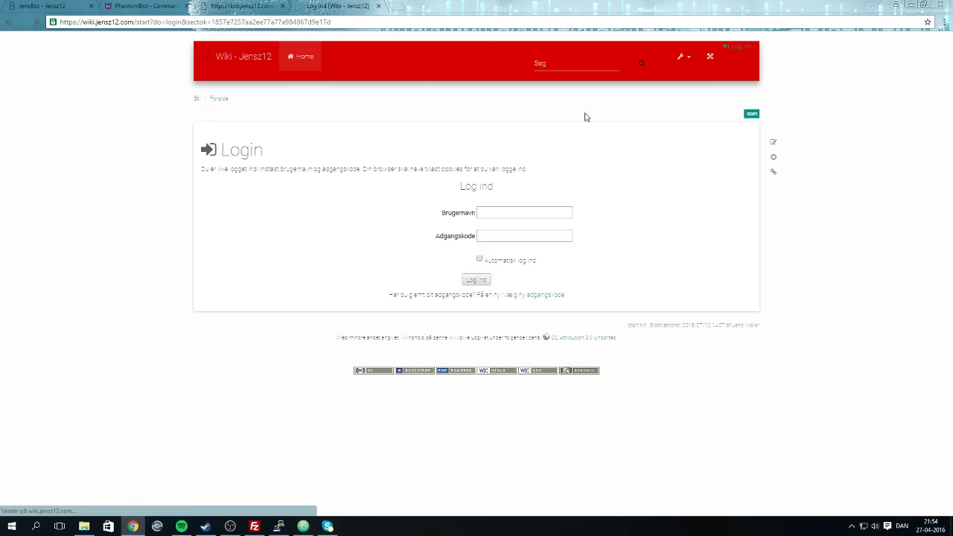
text(jens)
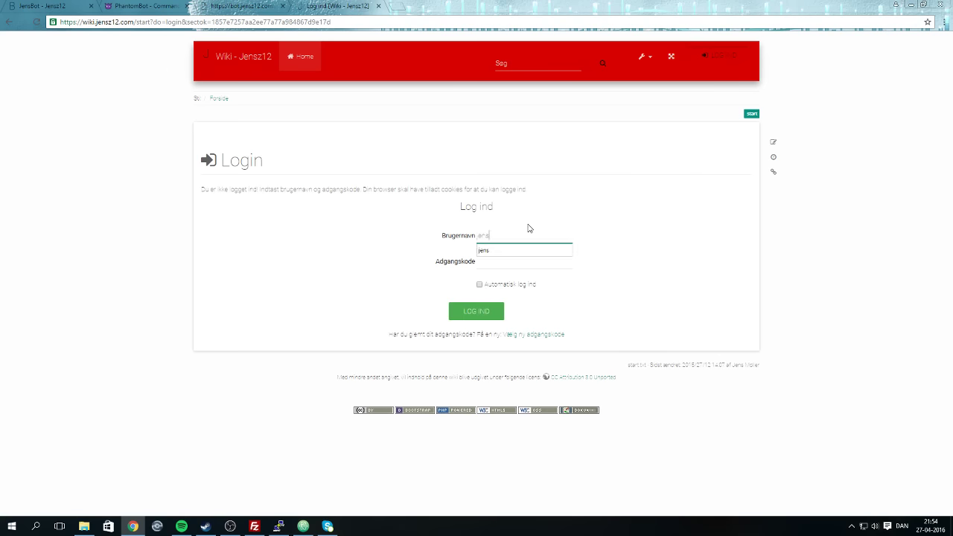
key(Tab)
text(•••••)
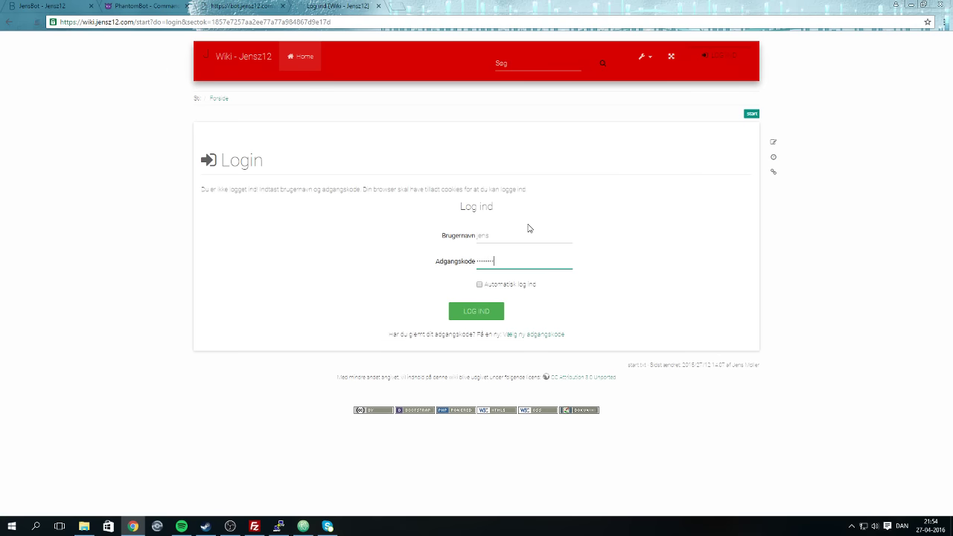
key(Return)
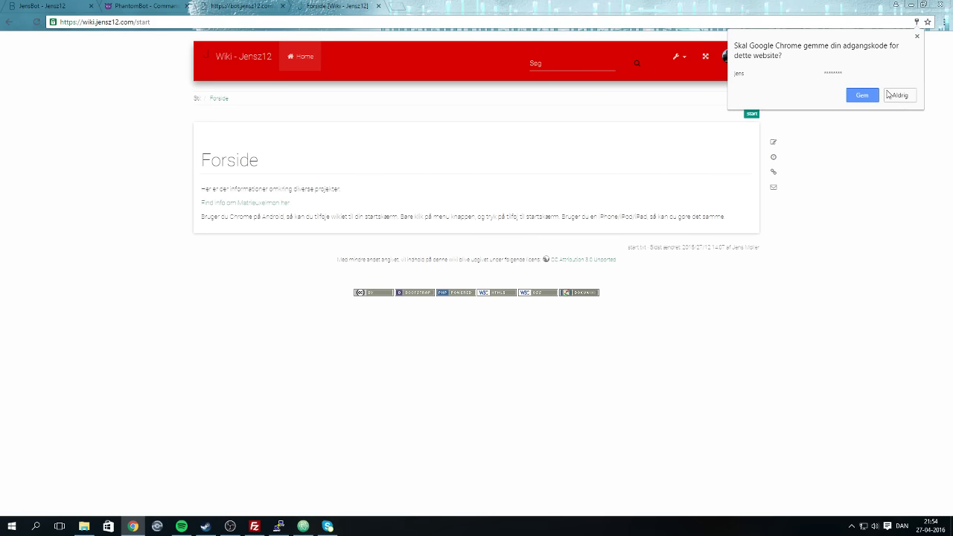
click(914, 37)
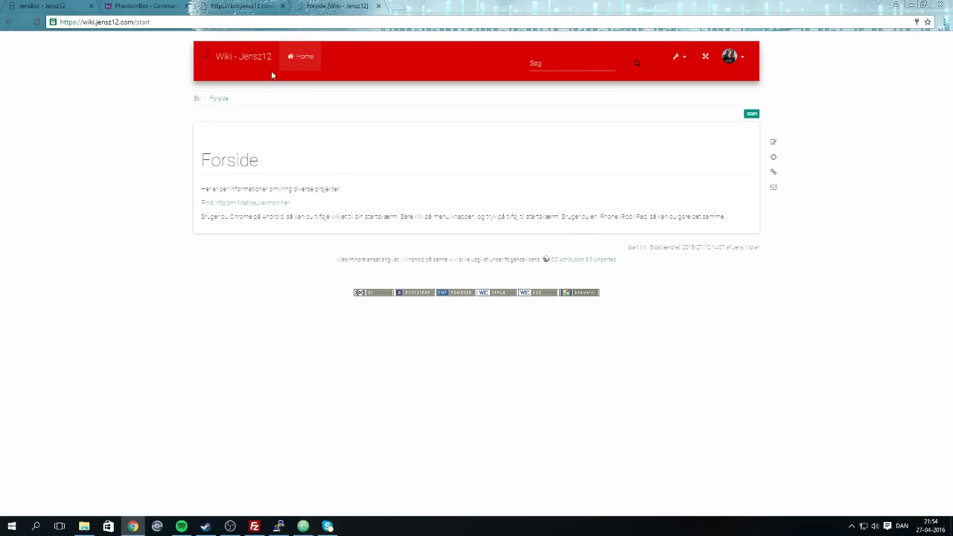
Go to the wiki's bot page at wiki.jensz12.com/bot.
click(251, 19)
key(BackSpace)
key(BackSpace)
key(BackSpace)
key(BackSpace)
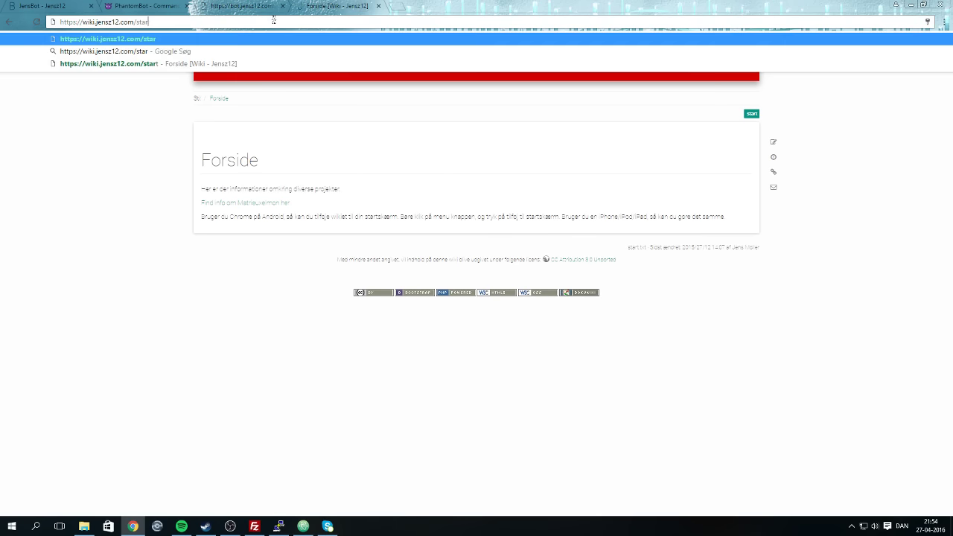
key(BackSpace)
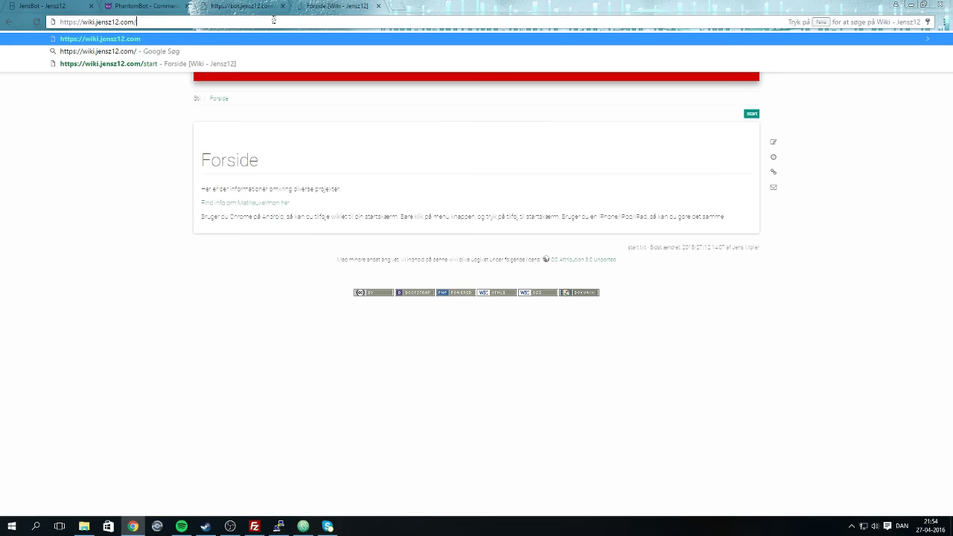
text(bot)
key(Return)
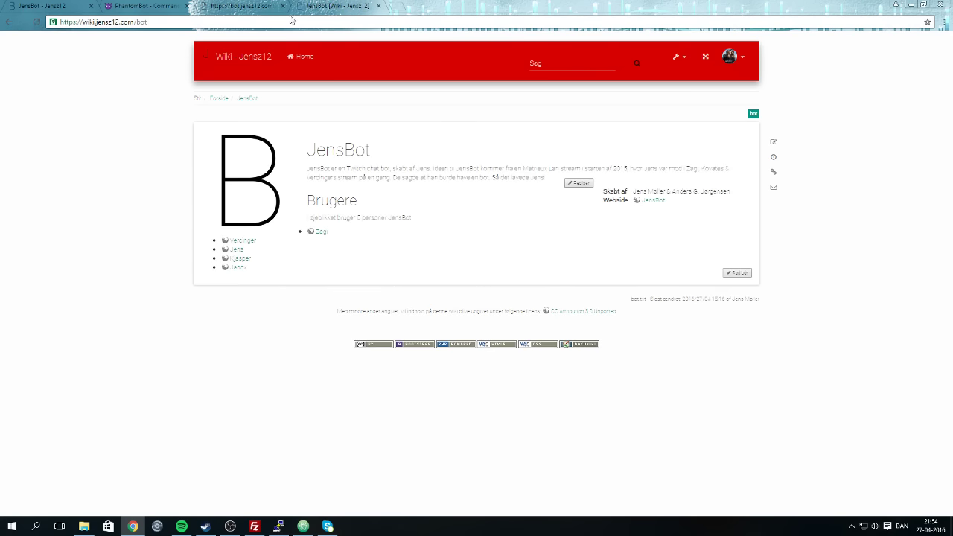
Review the JensBot page source, add blank lines after the user list, then return to Forside.
click(773, 142)
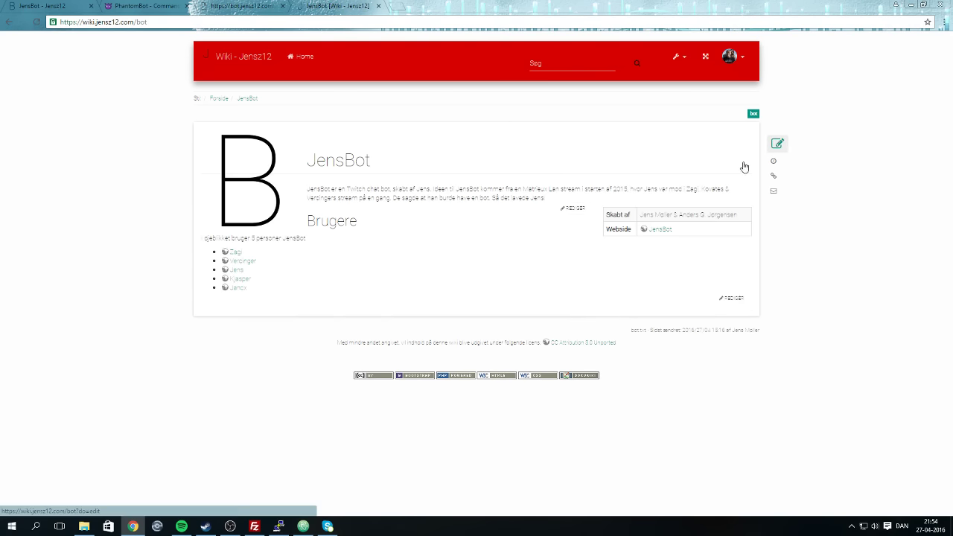
click(181, 527)
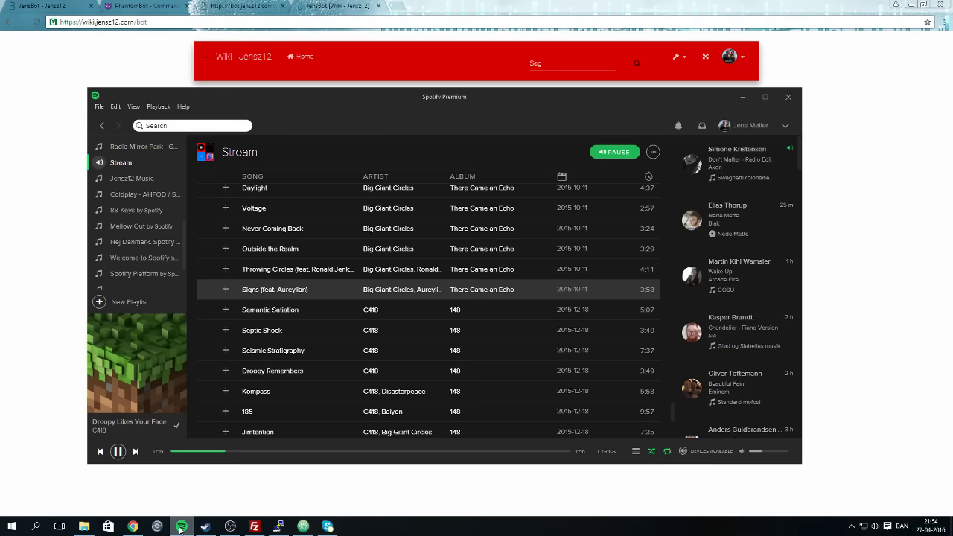
scroll(253, 351, down, 4)
scroll(253, 357, up, 4)
click(79, 347)
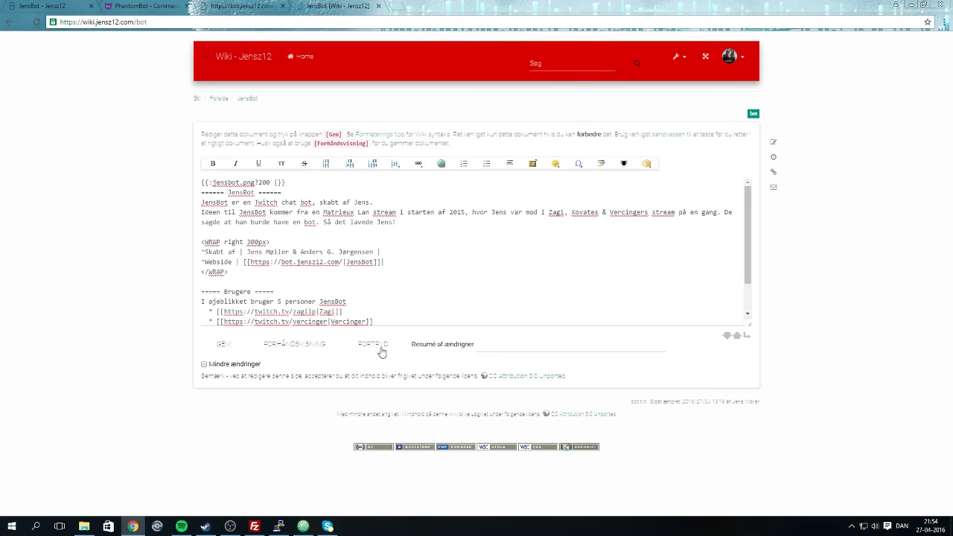
scroll(387, 313, down, 2)
scroll(375, 314, up, 1)
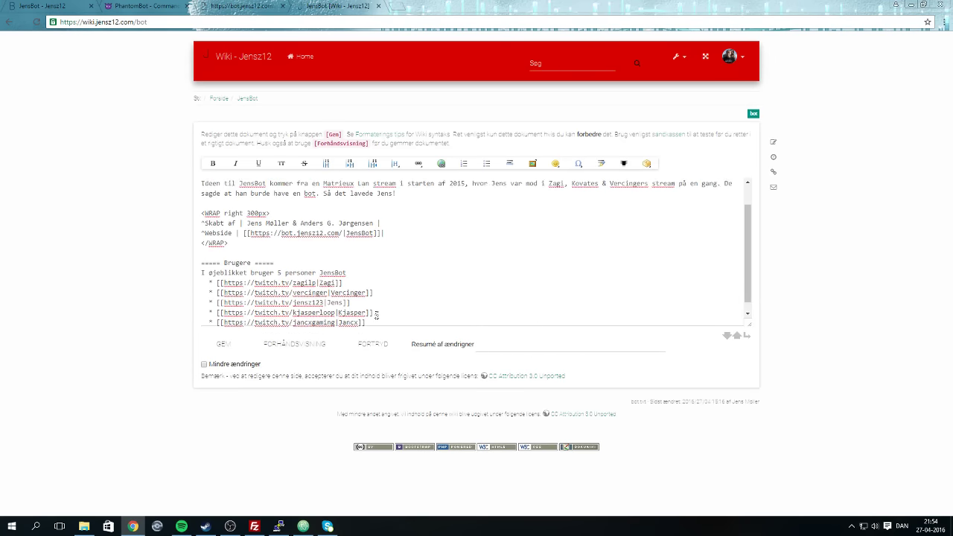
scroll(378, 314, up, 2)
scroll(380, 306, down, 3)
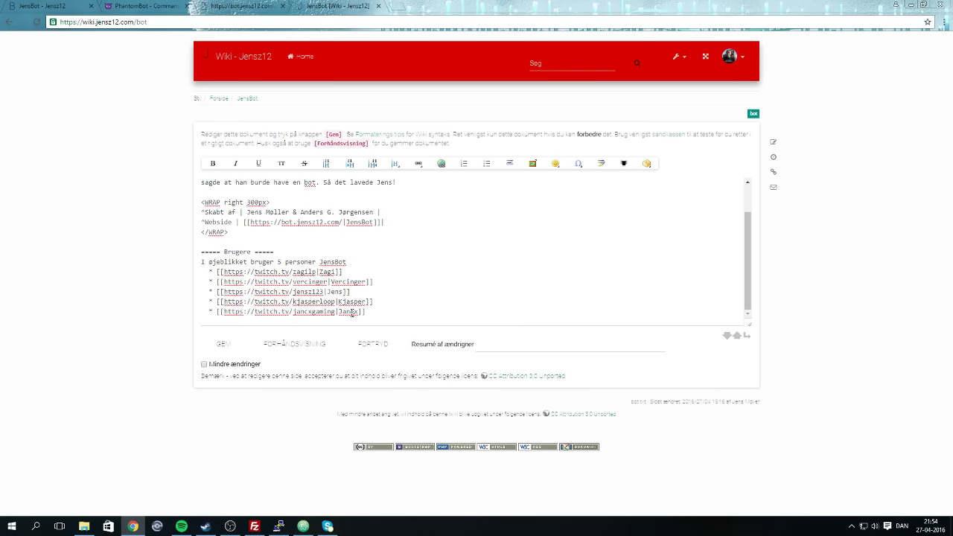
click(369, 311)
key(Return)
key(Return)
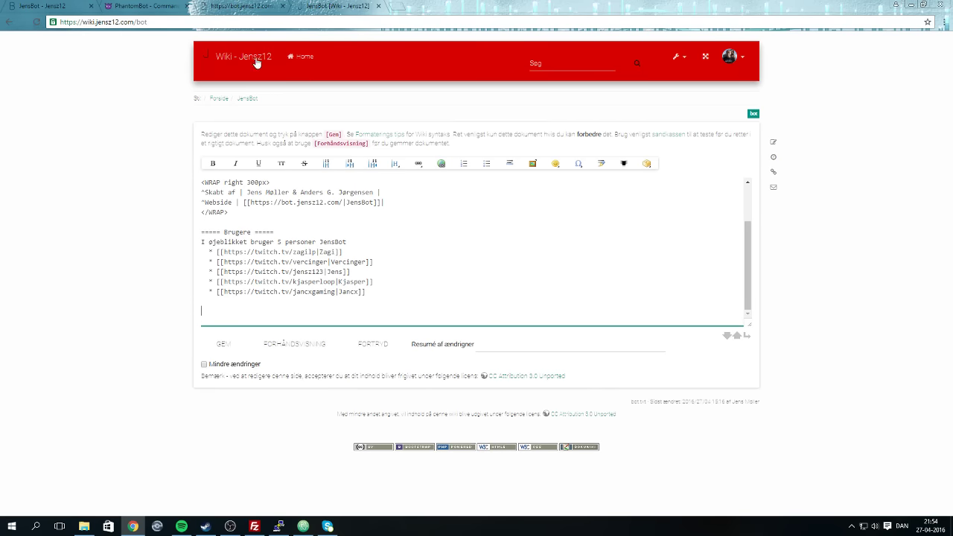
click(222, 101)
click(400, 6)
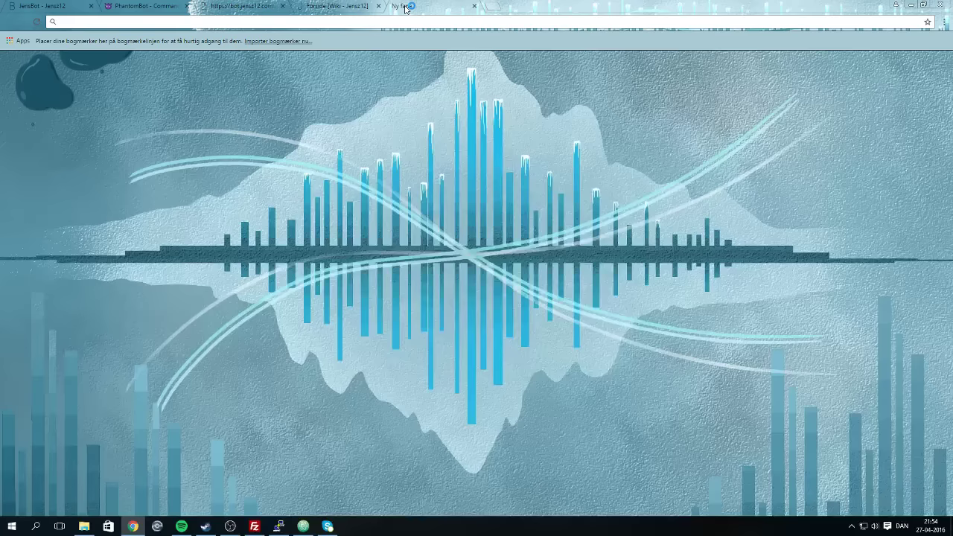
Search Google for yampst, open yampst.net and dismiss its cookie notice.
text(ya)
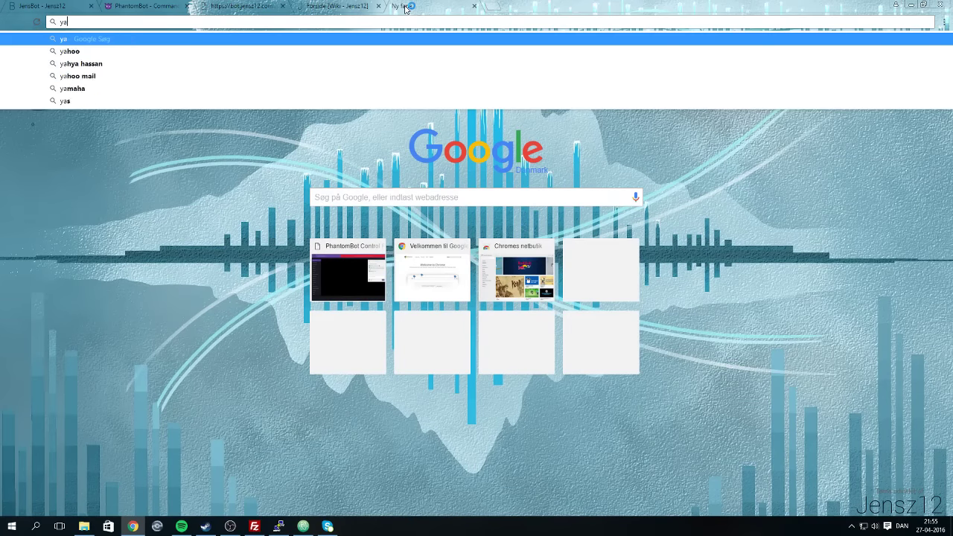
text(mpst)
key(Return)
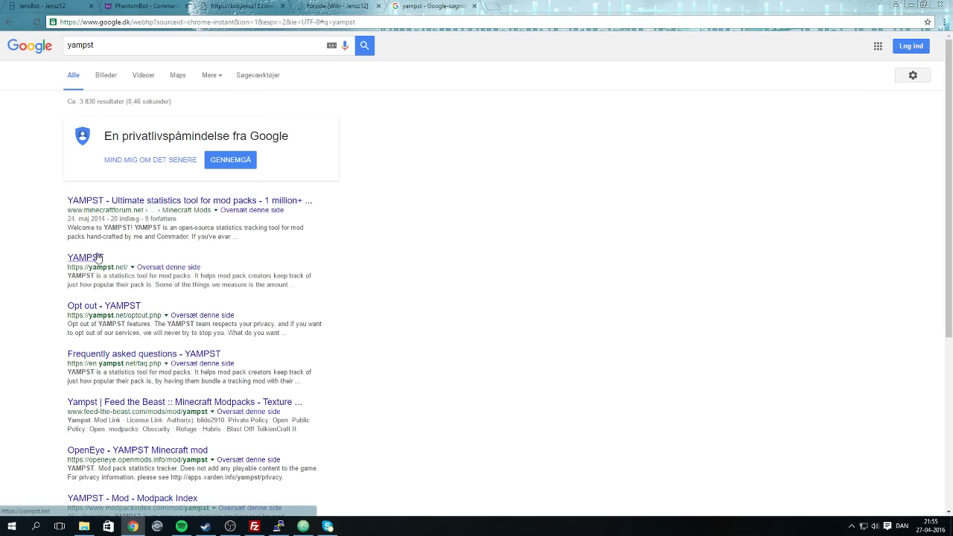
click(96, 257)
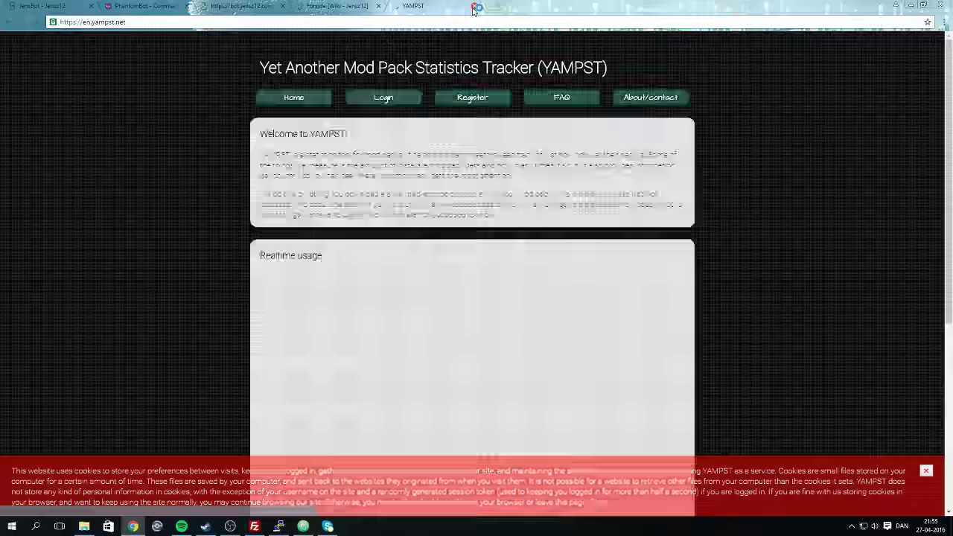
click(926, 470)
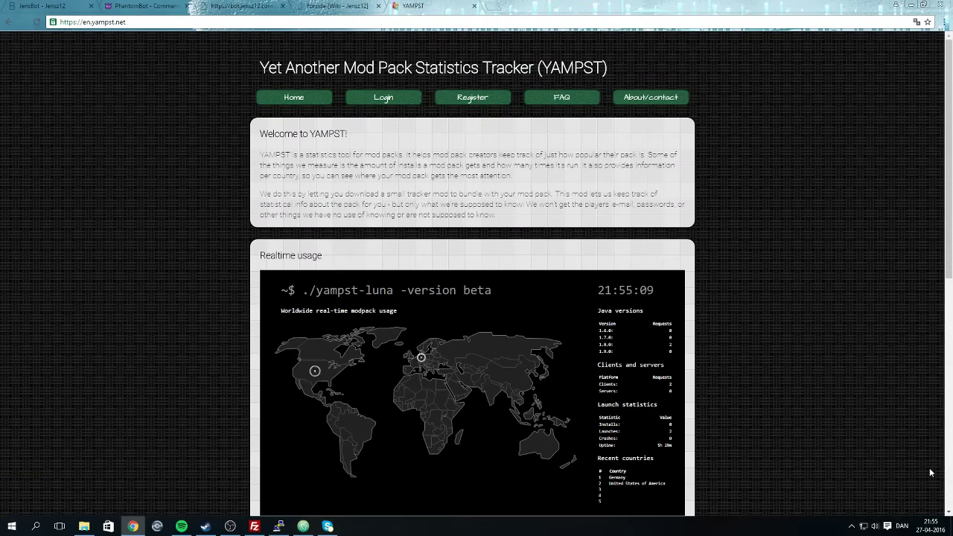
scroll(476, 270, down, 3)
scroll(466, 287, down, 2)
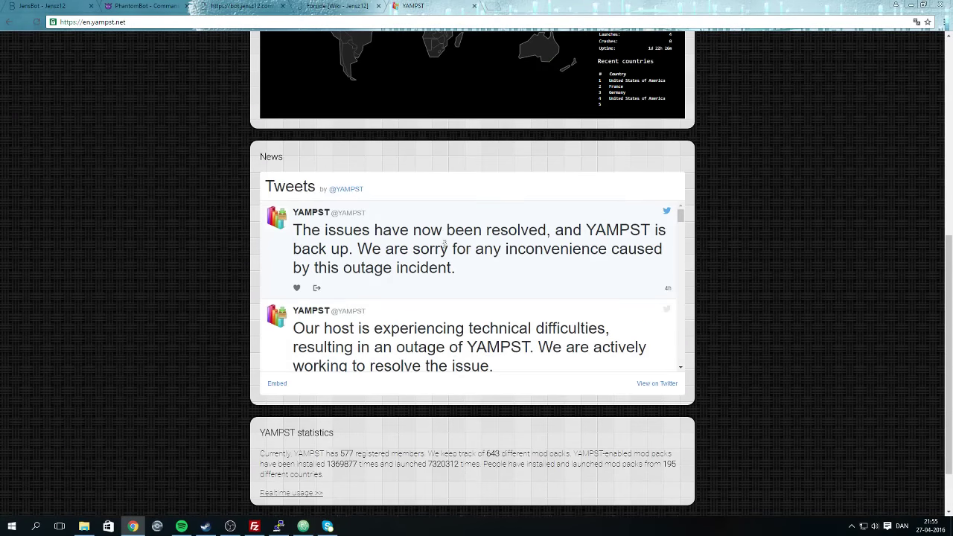
scroll(444, 244, down, 2)
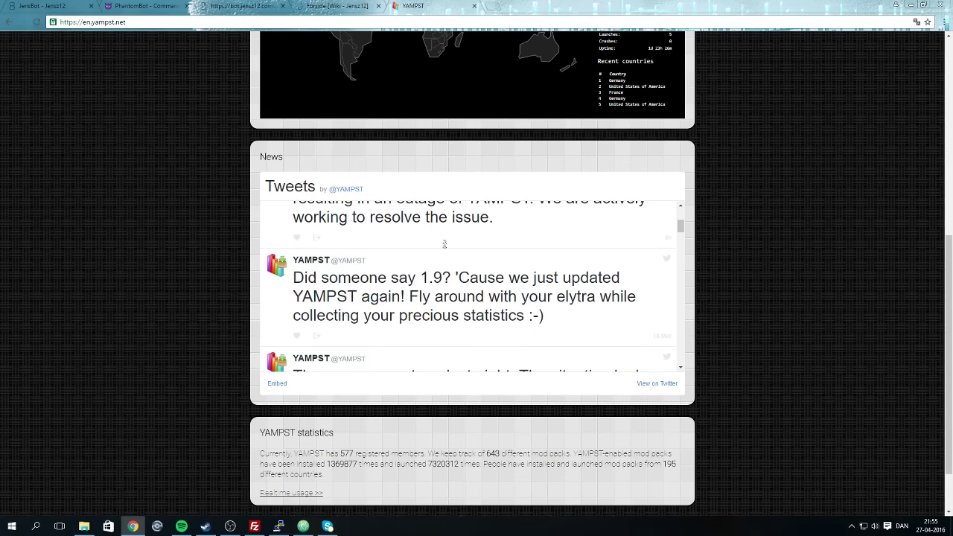
scroll(395, 117, up, 6)
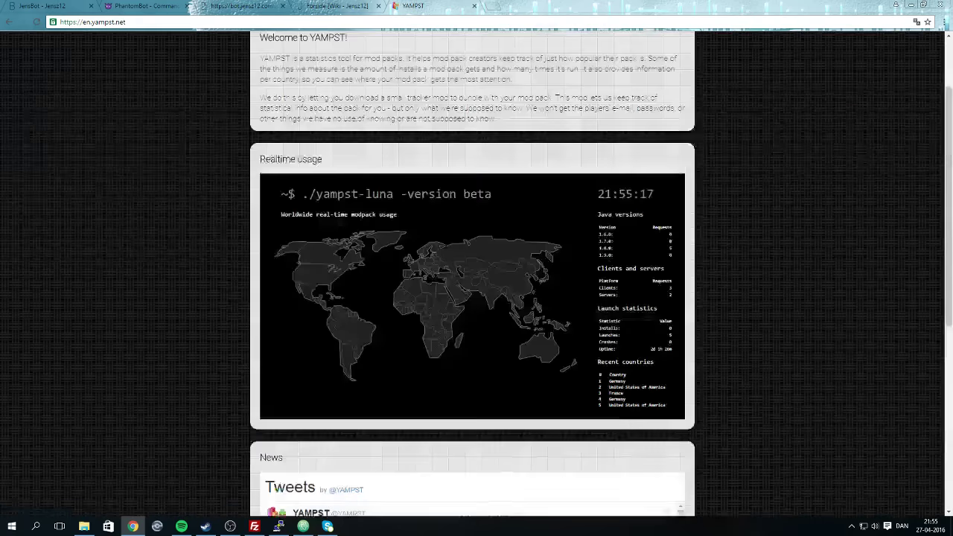
Submit the YAMPST login form with the account username and password.
click(383, 98)
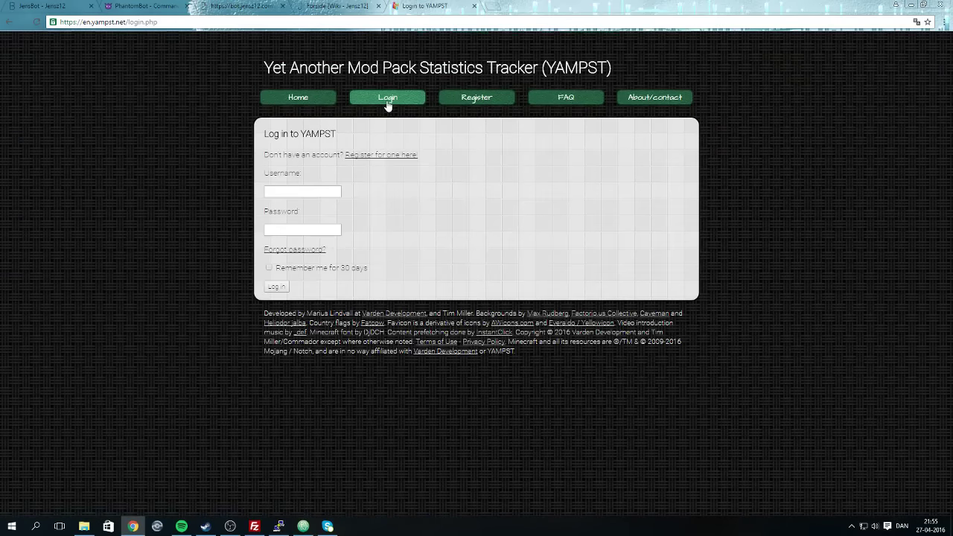
click(294, 191)
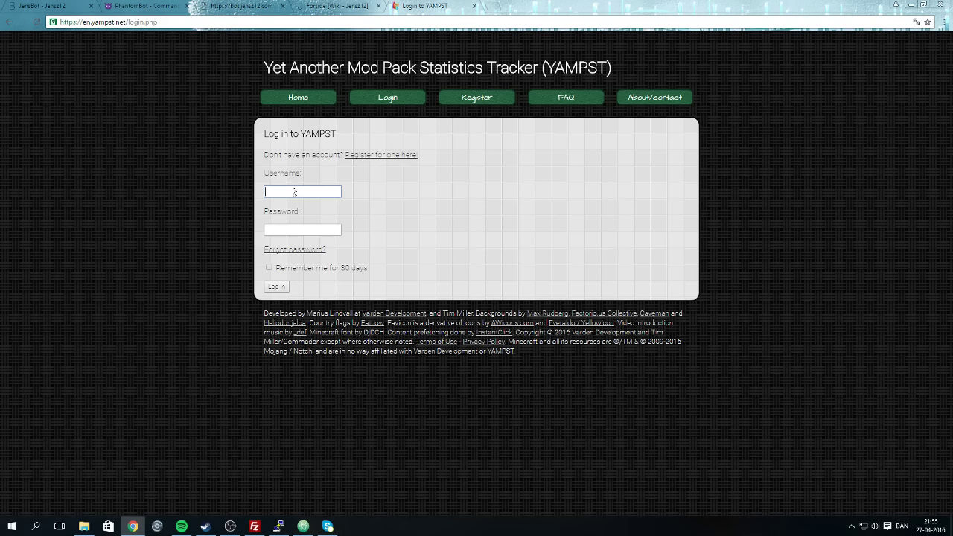
text(Jensz12)
key(Tab)
text(********)
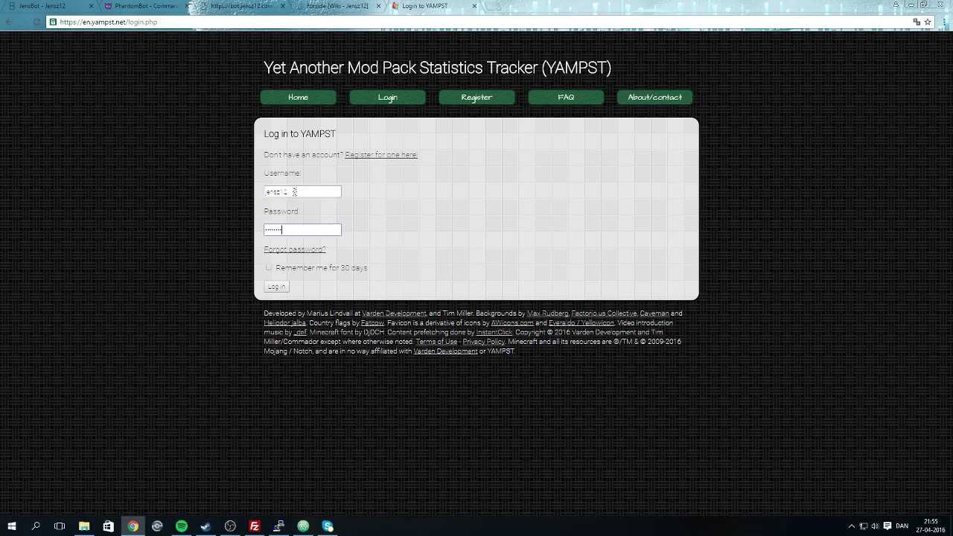
key(Return)
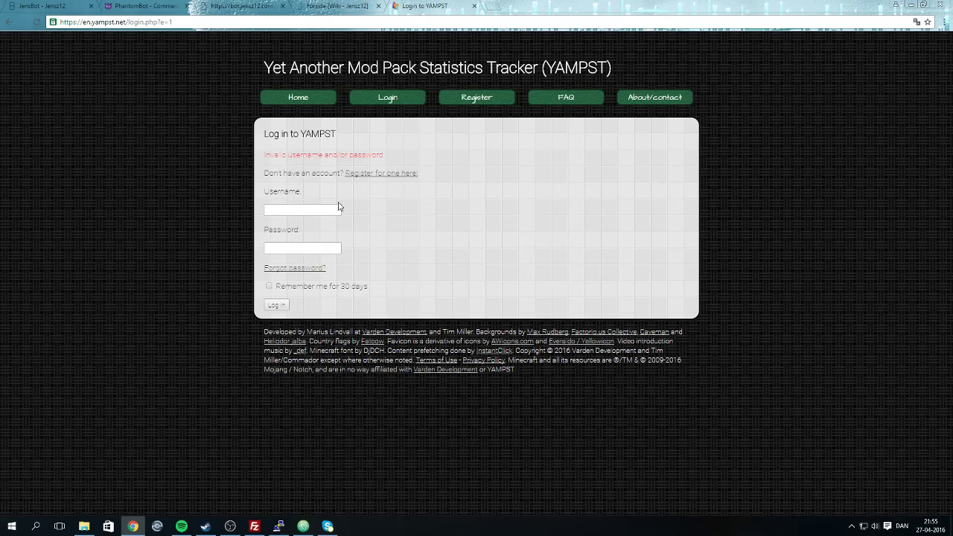
Close the YAMPST tab and load pixpackapi-test.azurewebsites.net in a new Chrome tab.
click(474, 7)
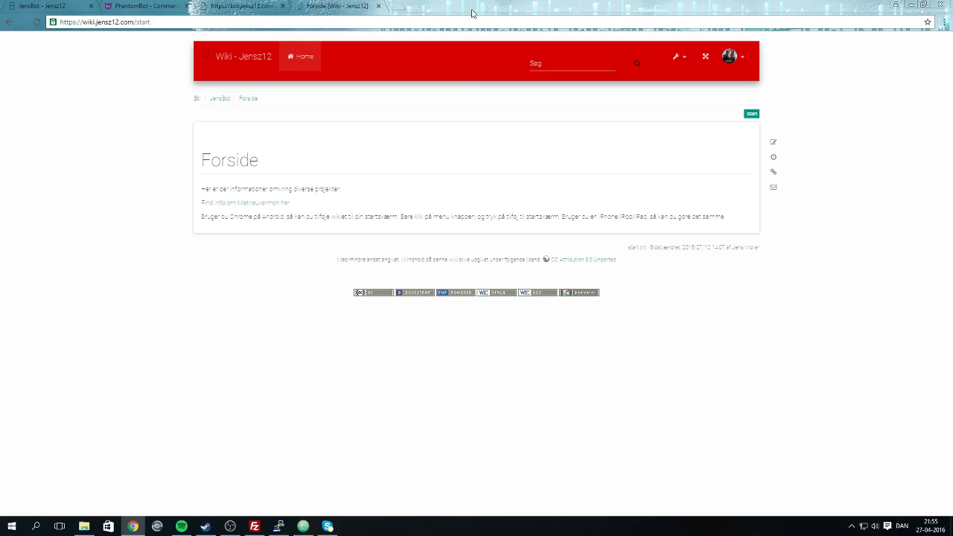
click(730, 59)
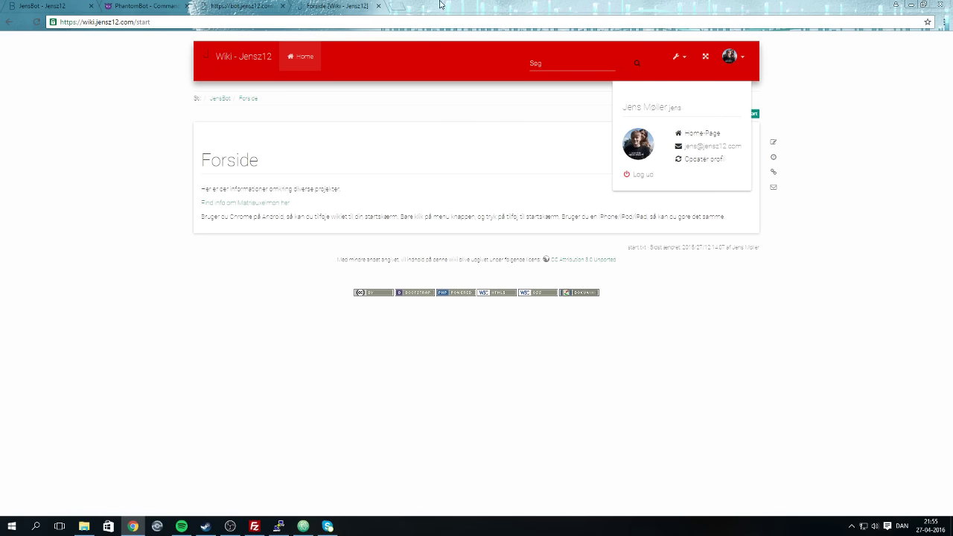
click(402, 7)
text(pi)
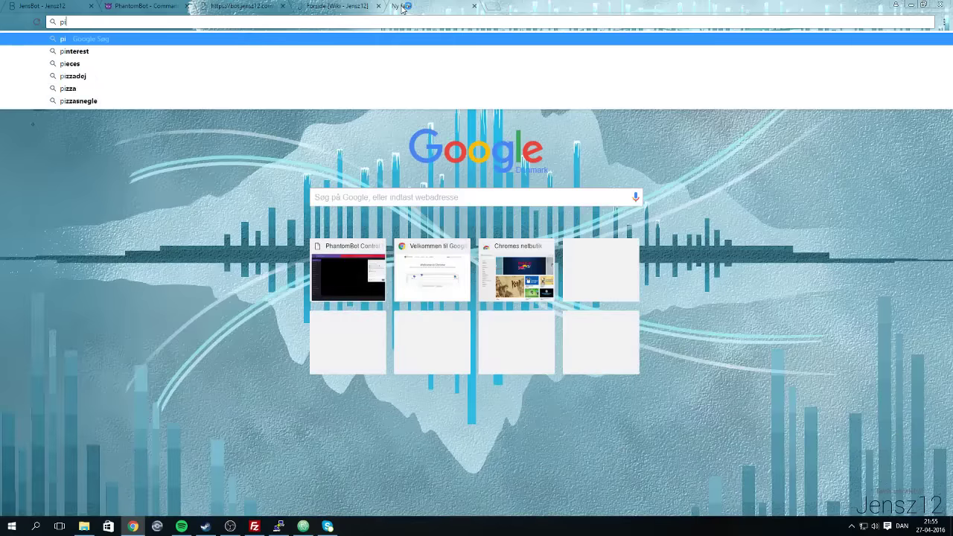
text(xel)
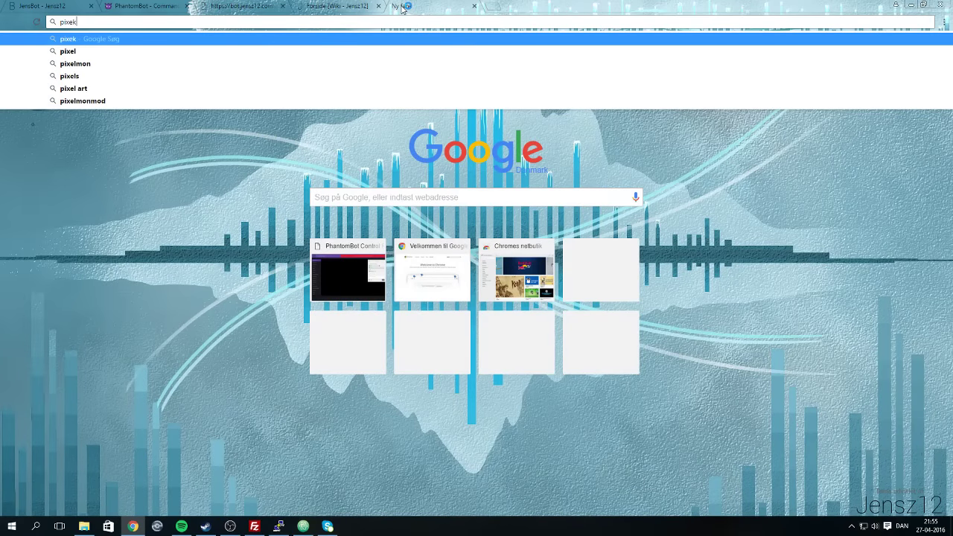
key(BackSpace)
key(BackSpace)
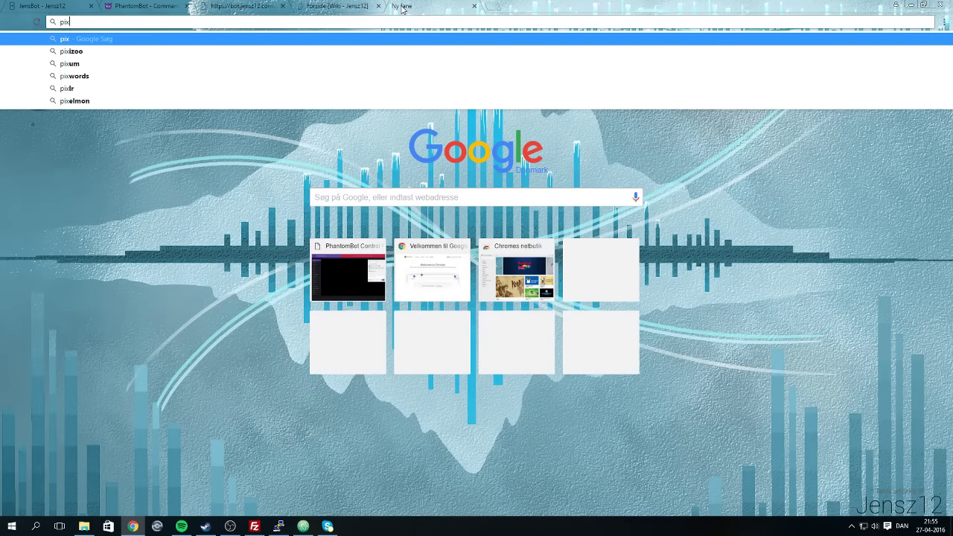
text(pa)
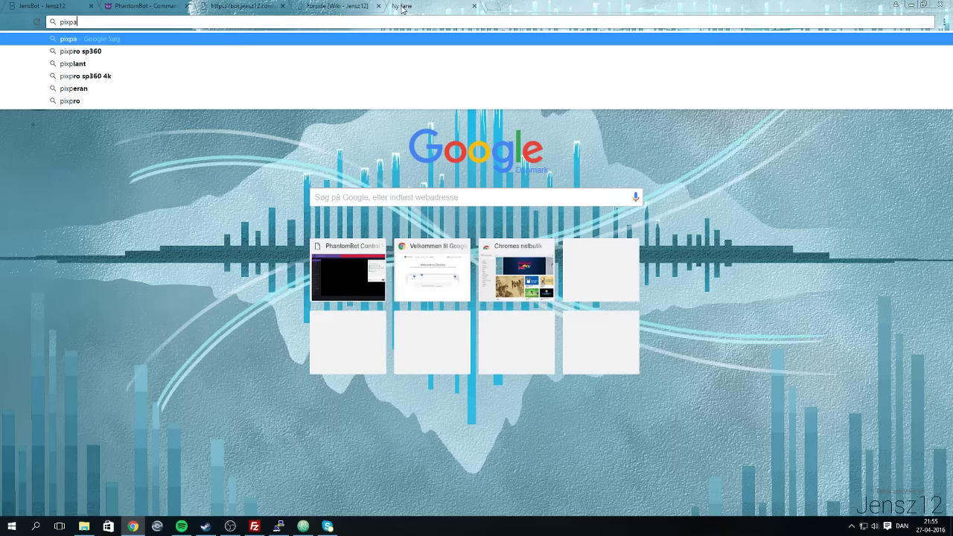
text(ckap)
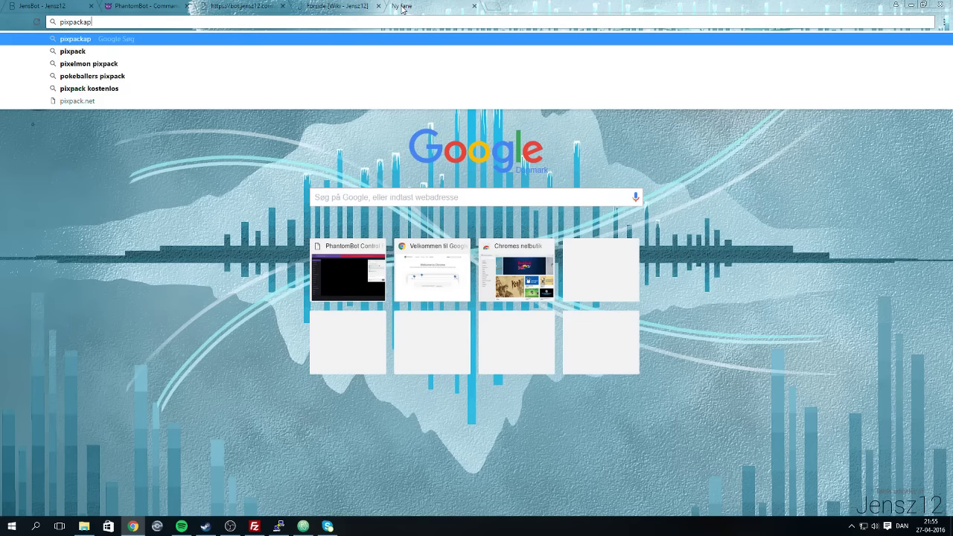
text(i-tes)
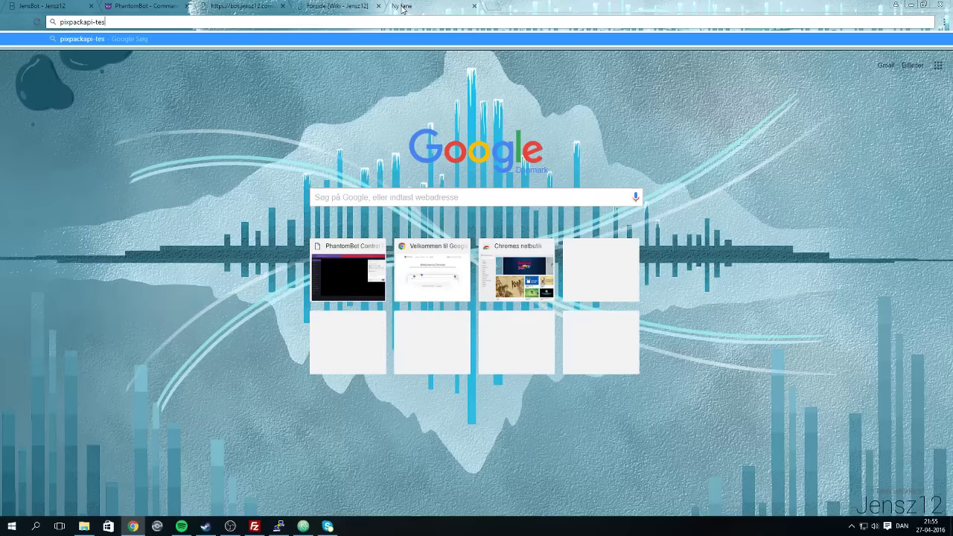
text(t.azzure)
key(BackSpace)
key(BackSpace)
key(BackSpace)
key(BackSpace)
text(ure)
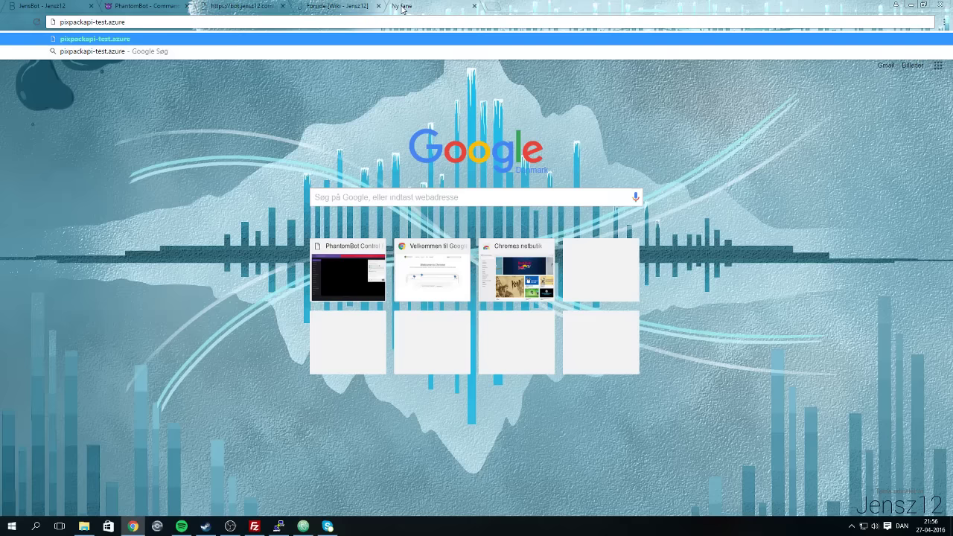
text(website)
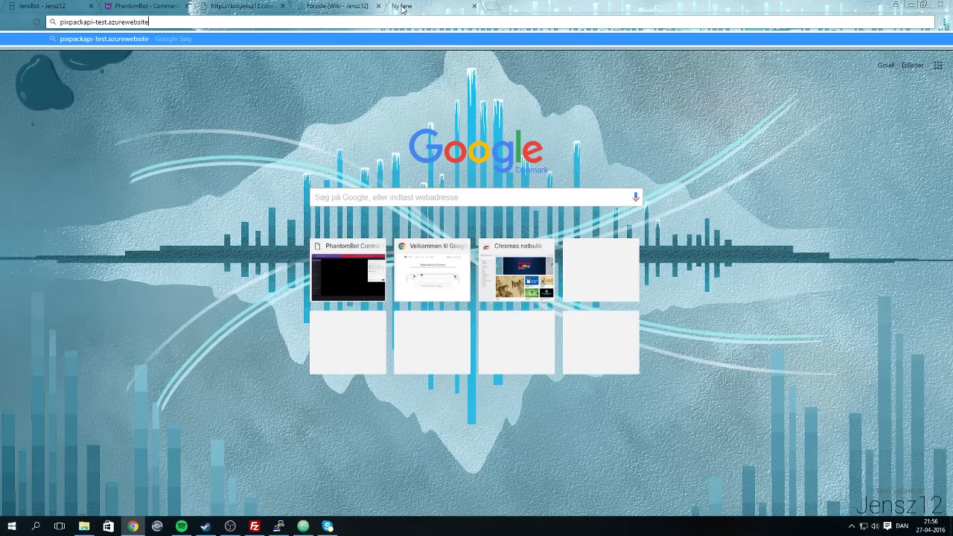
text(s.nety)
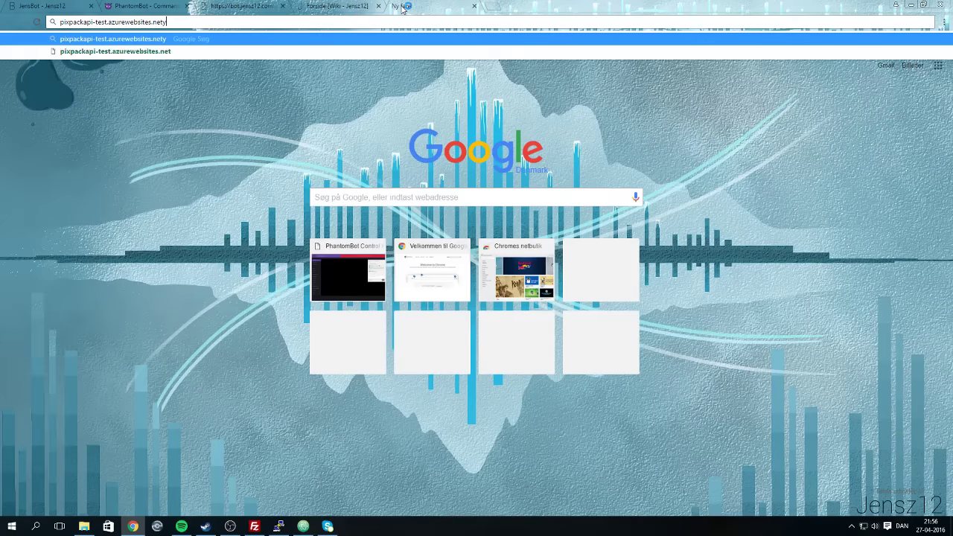
key(BackSpace)
key(Return)
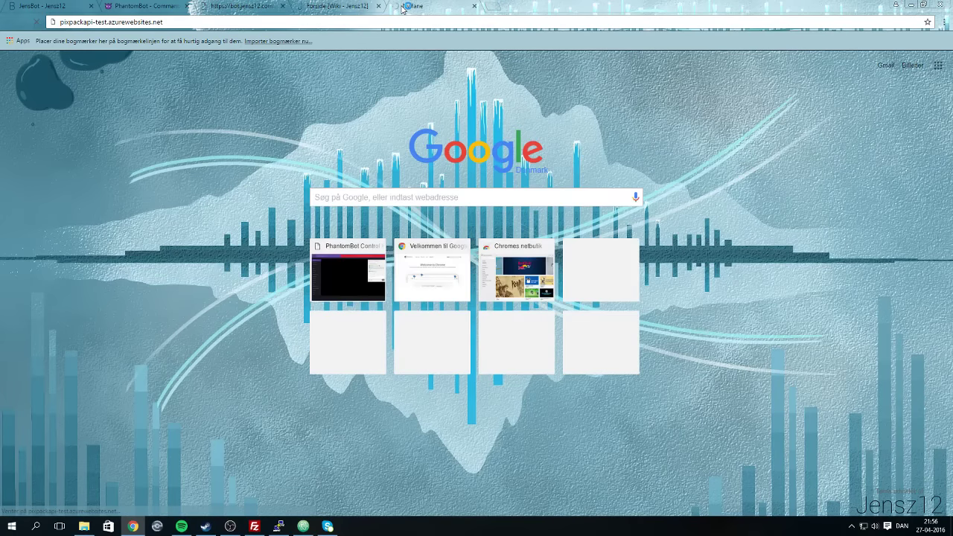
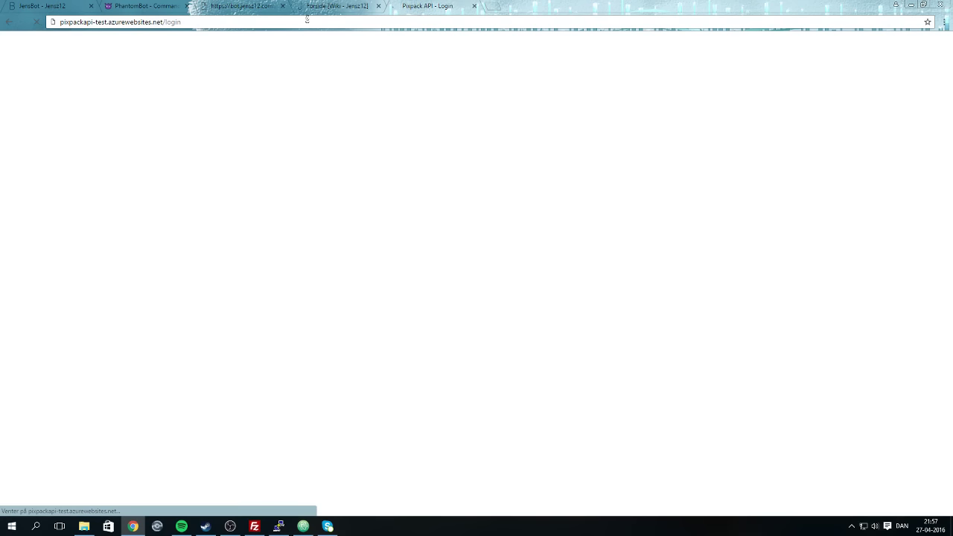
Enter the account e-mail and password in the Pixpack login form and submit it.
click(422, 68)
text(jens)
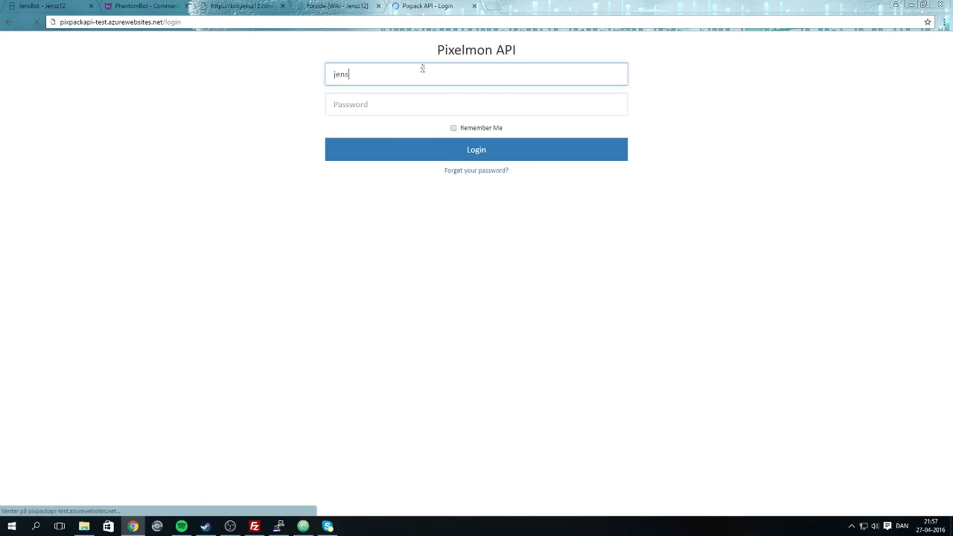
key(super+2)
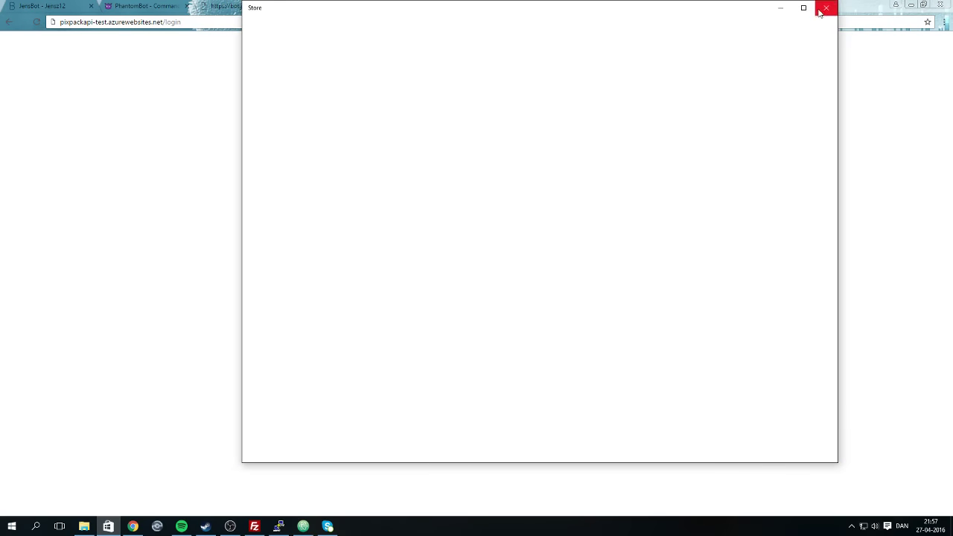
click(826, 7)
click(397, 74)
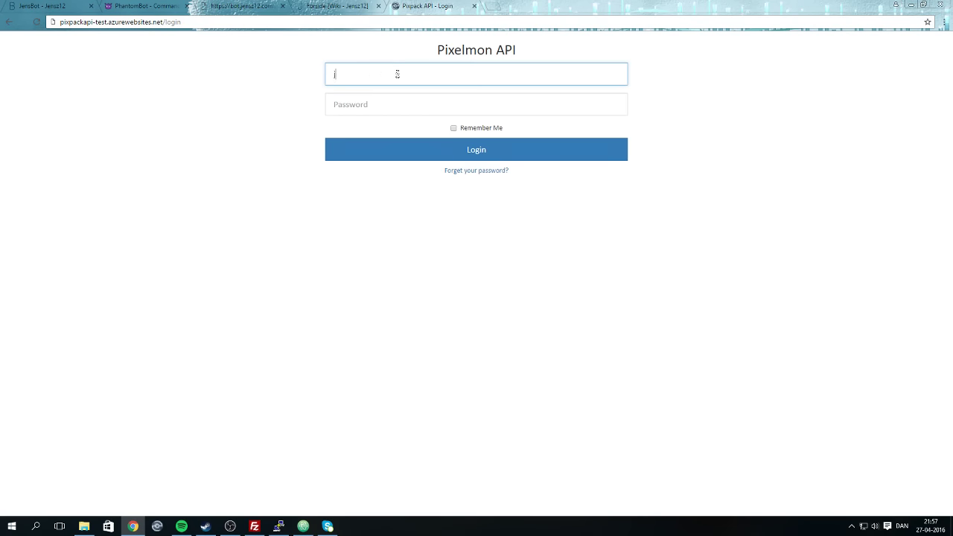
key(Tab)
text(••••••••)
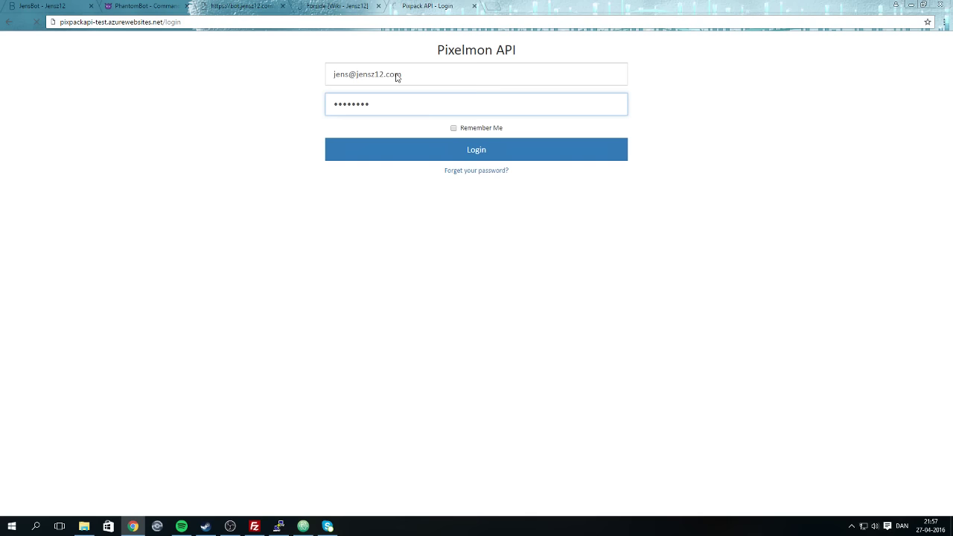
key(Return)
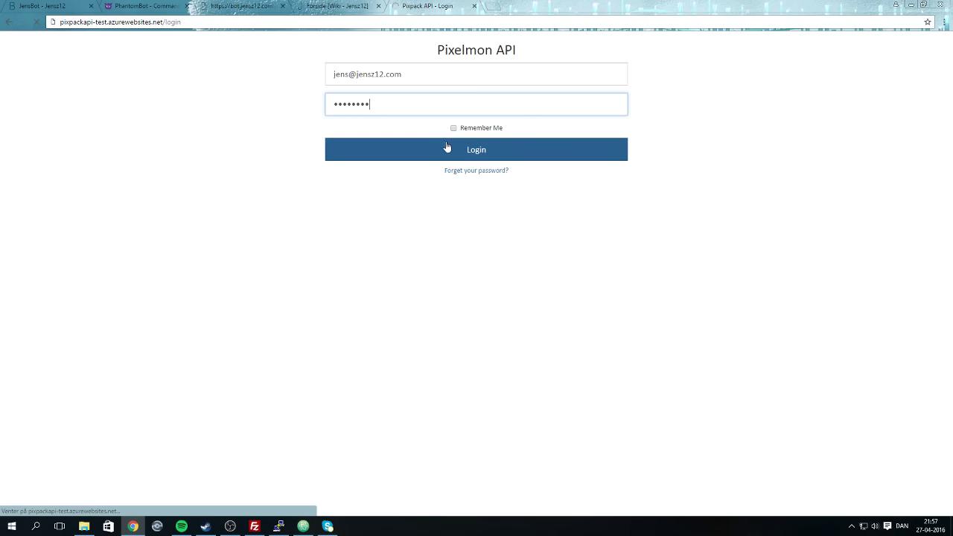
Retype the account password after the credentials error and submit the login again.
click(489, 112)
key(Tab)
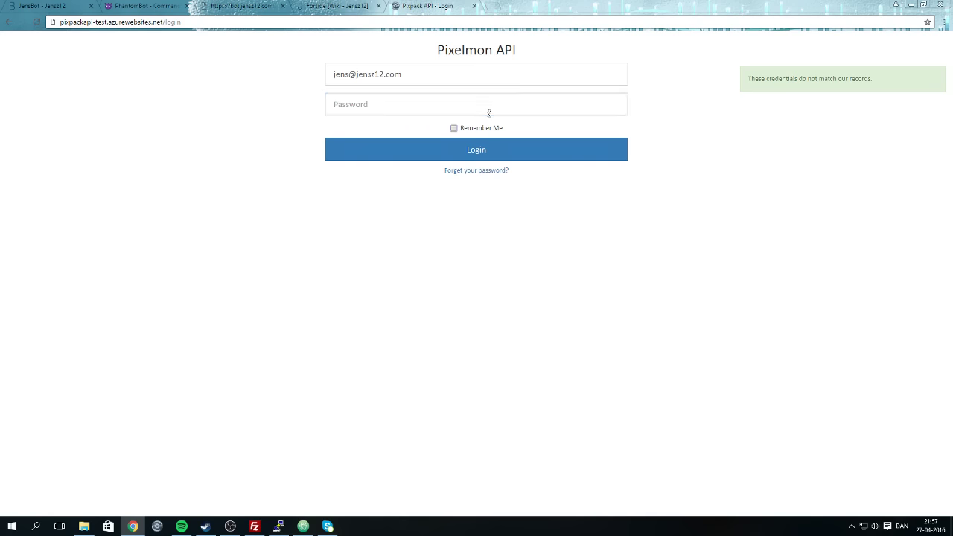
click(486, 108)
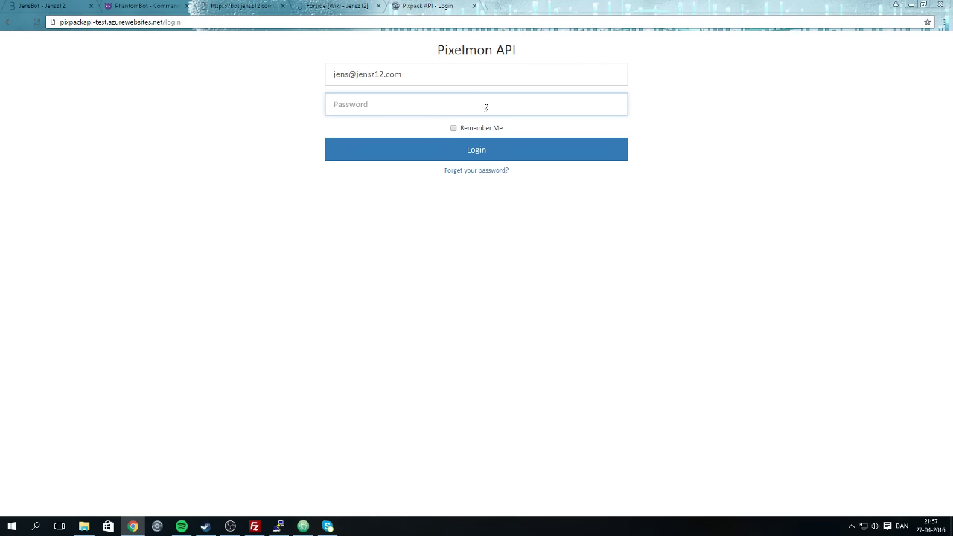
text(********)
key(Return)
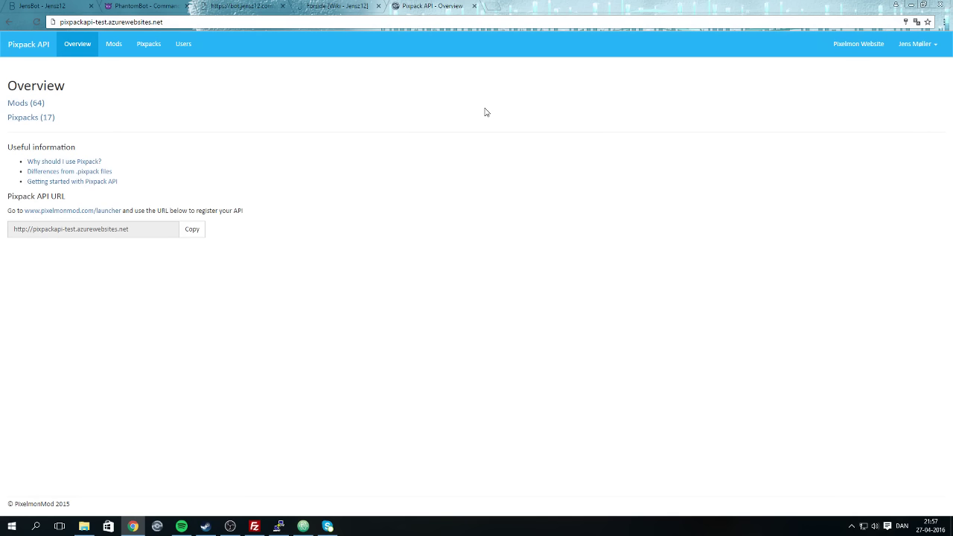
Browse the Mods list, then the Pixpacks list.
click(112, 44)
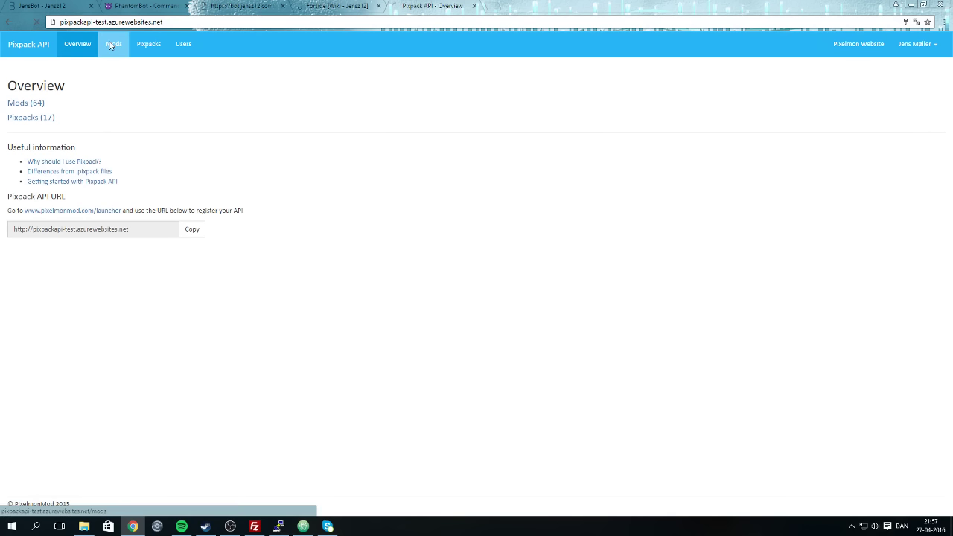
scroll(351, 332, down, 4)
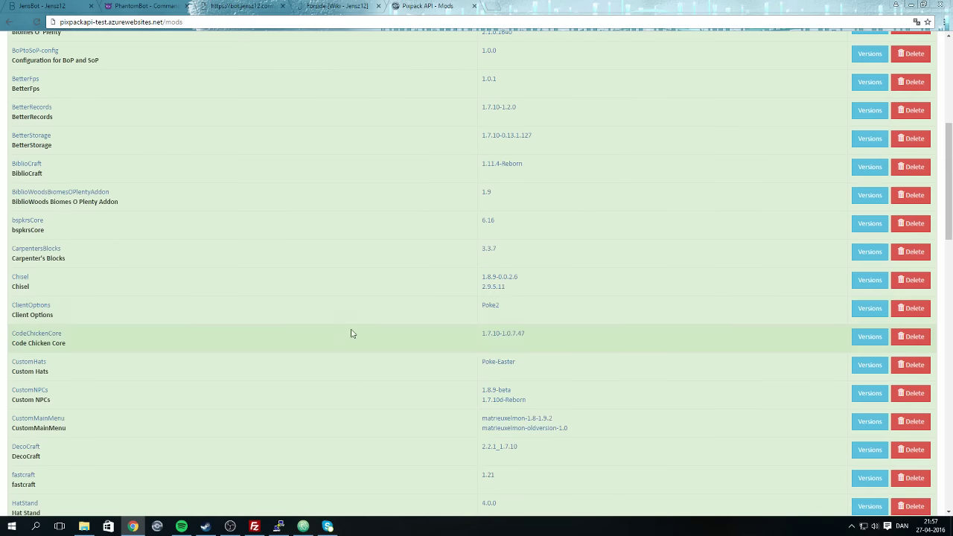
scroll(340, 332, up, 4)
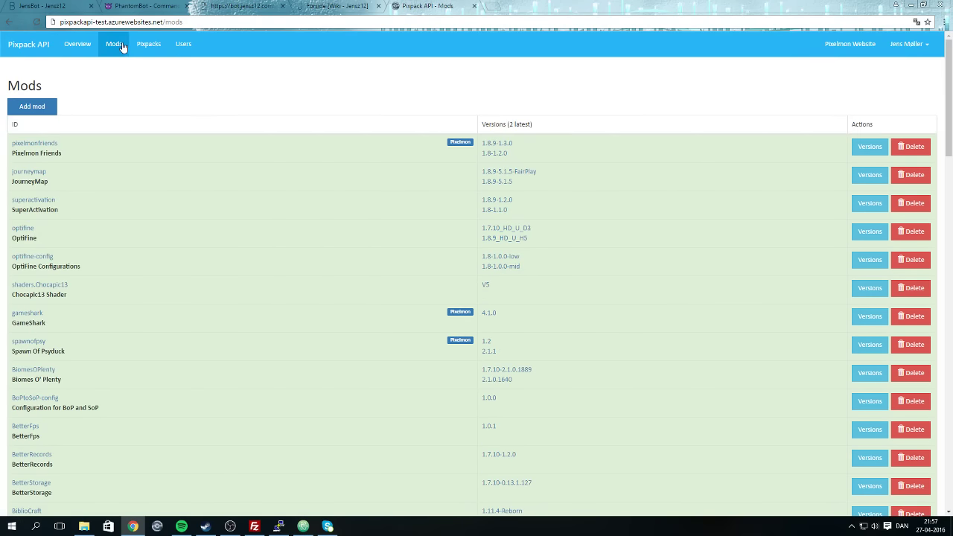
click(147, 43)
scroll(291, 347, down, 4)
scroll(291, 347, down, 10)
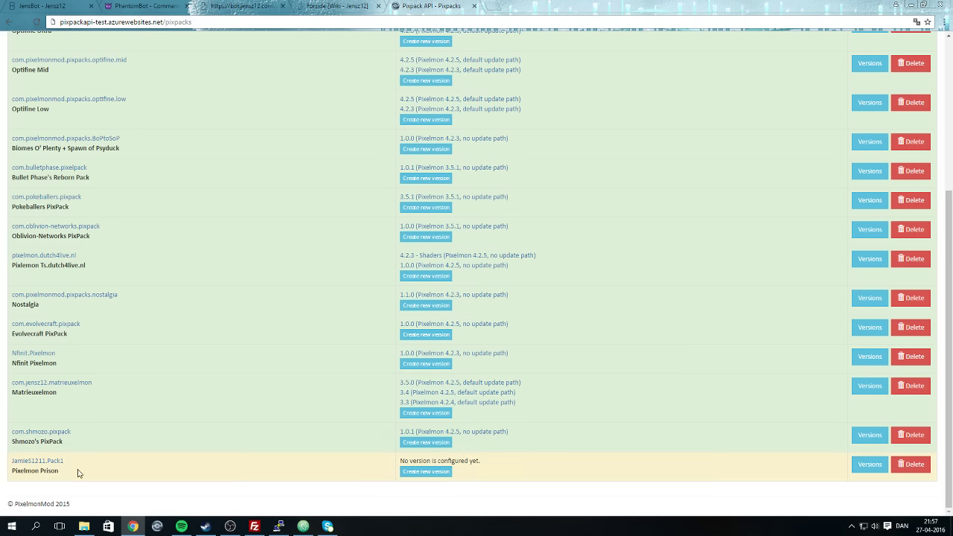
Open the com.jensz12.matrieuxelmon pixpack and view its Update Paths, beta and default at 3.5.0.
click(44, 382)
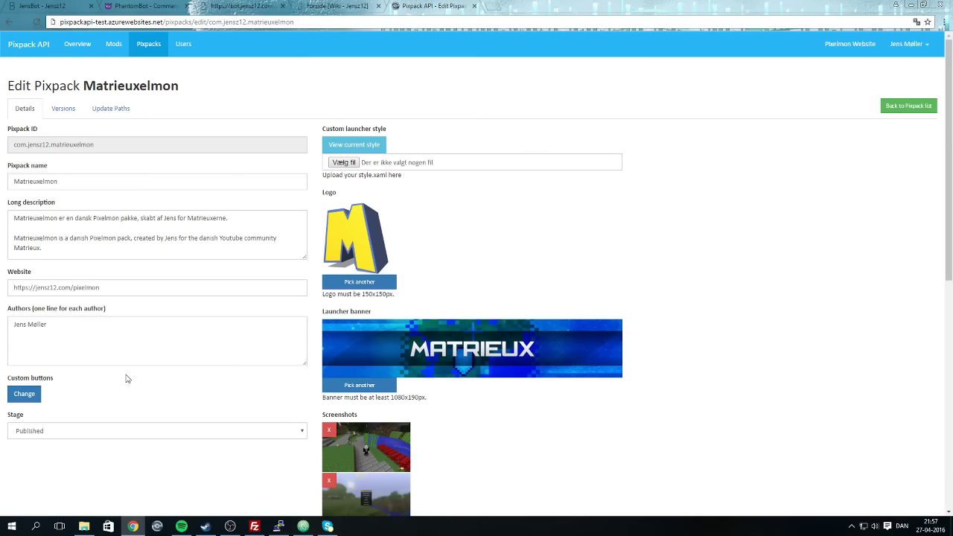
scroll(144, 379, down, 6)
scroll(223, 366, up, 10)
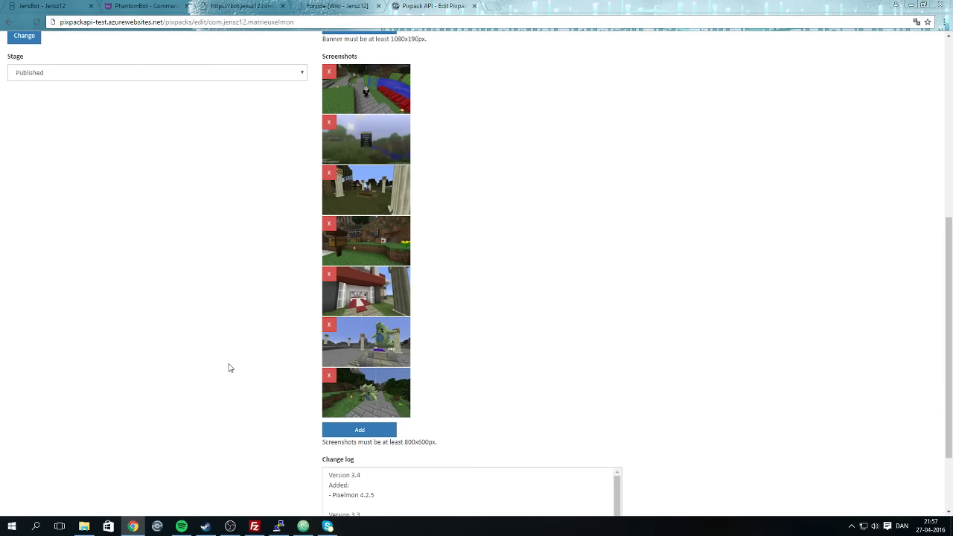
click(113, 111)
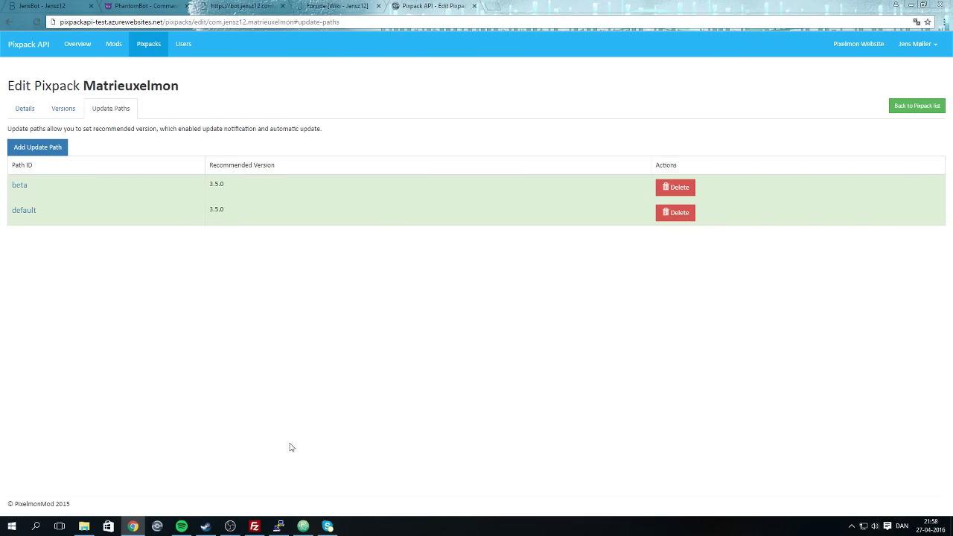
Start Pixelmon Launcher beta and play the old Matrieuxelmon profile, closing the output log.
click(12, 526)
click(153, 475)
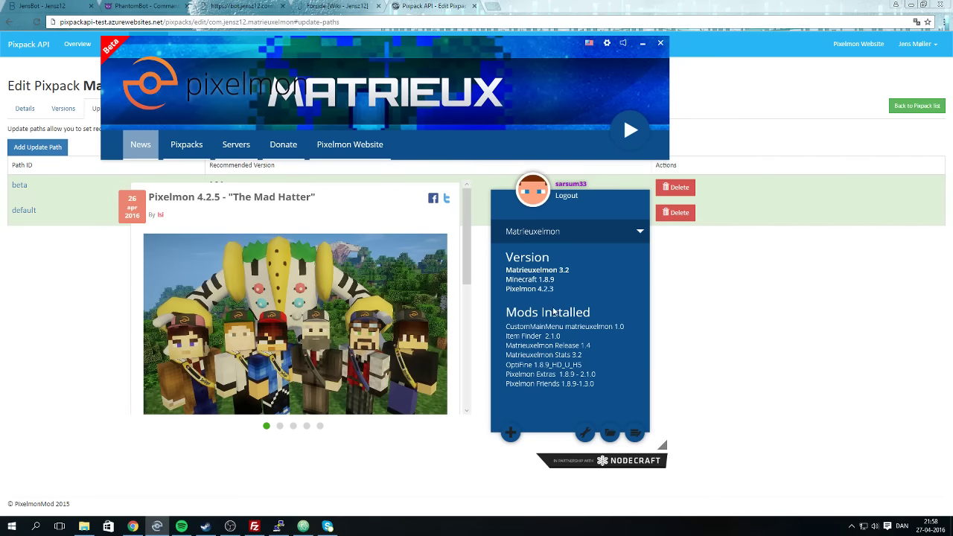
click(632, 230)
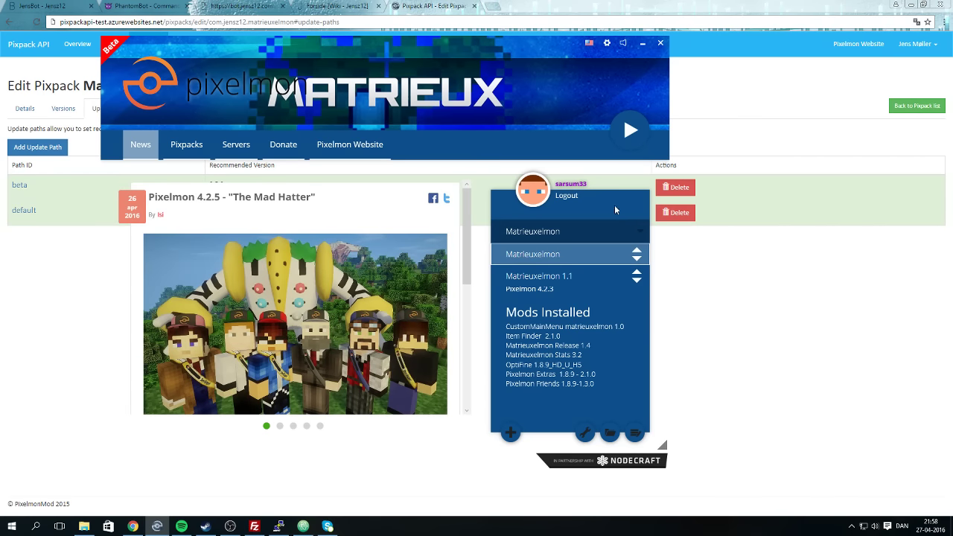
click(609, 207)
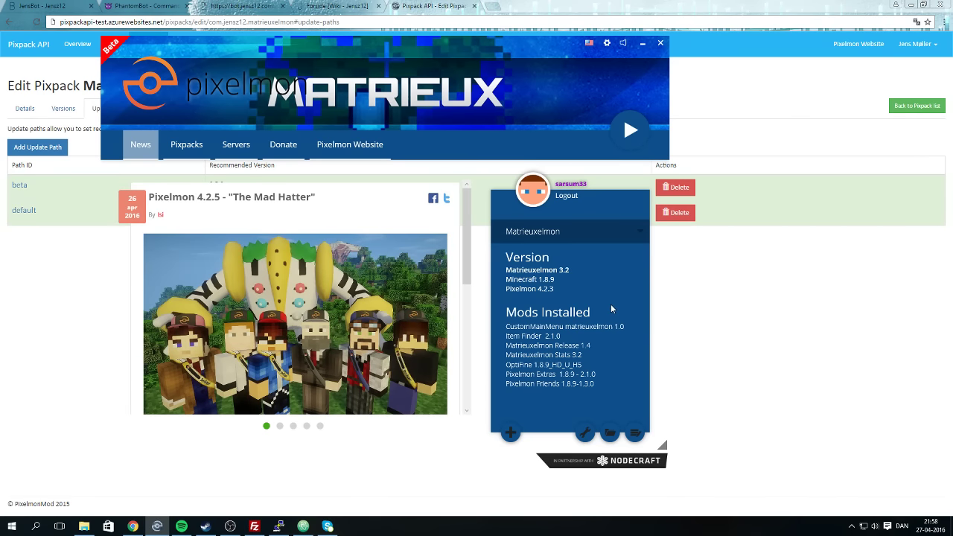
click(628, 128)
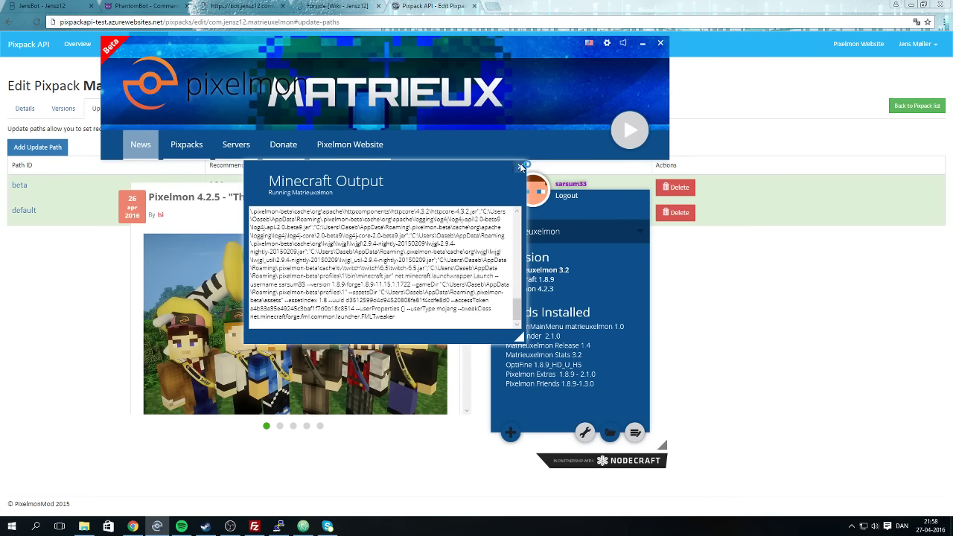
click(519, 166)
Choose Install on the Matrieuxelmon pixpack in Pixpacks, keeping version 3.5.0.
click(207, 136)
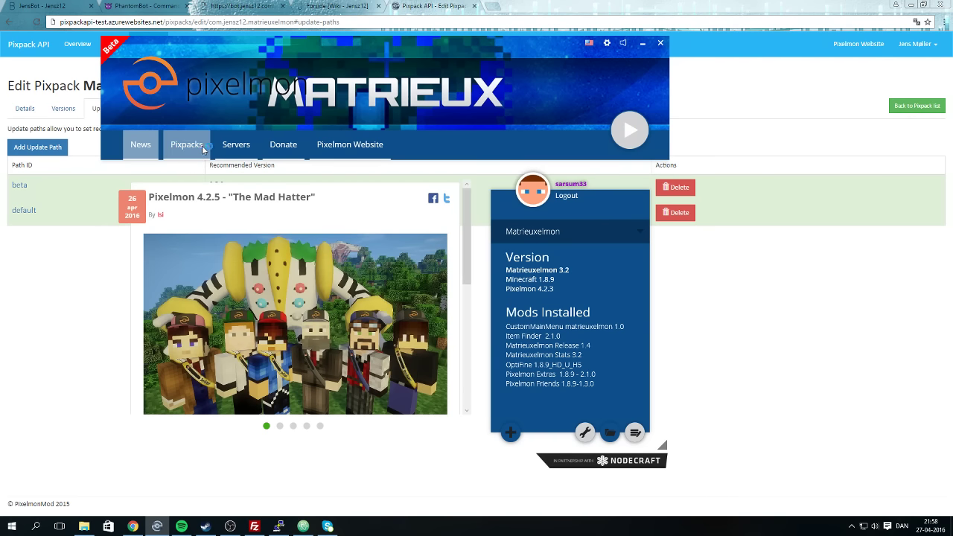
scroll(396, 321, down, 4)
scroll(395, 321, down, 7)
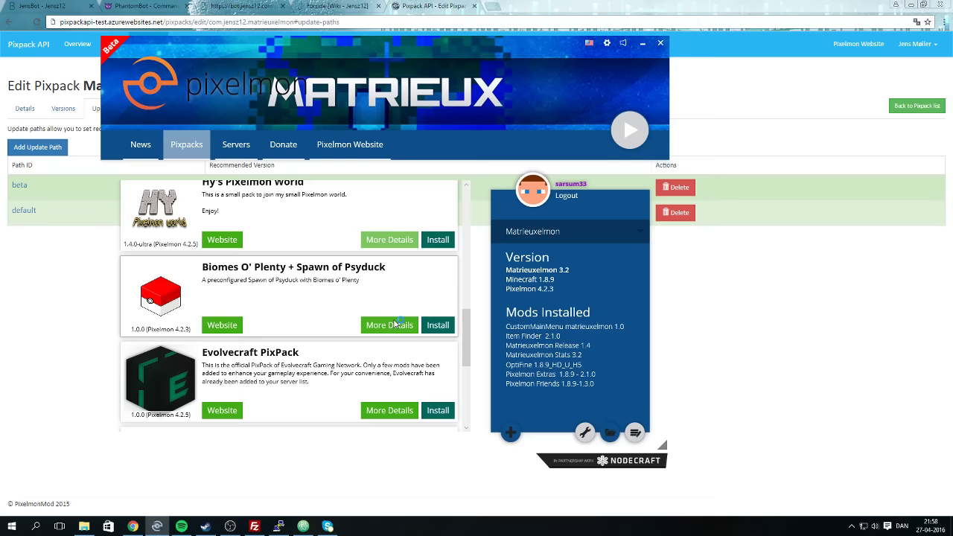
click(436, 259)
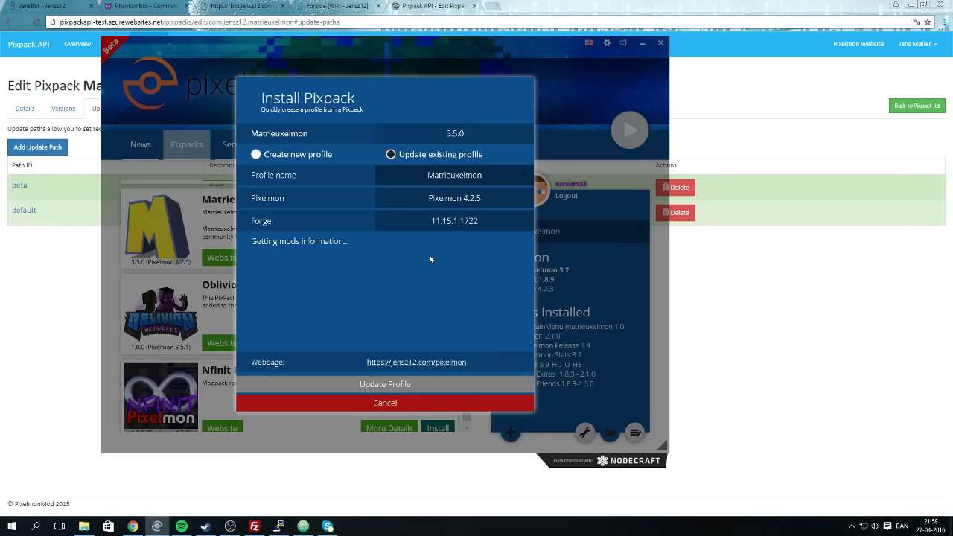
click(447, 140)
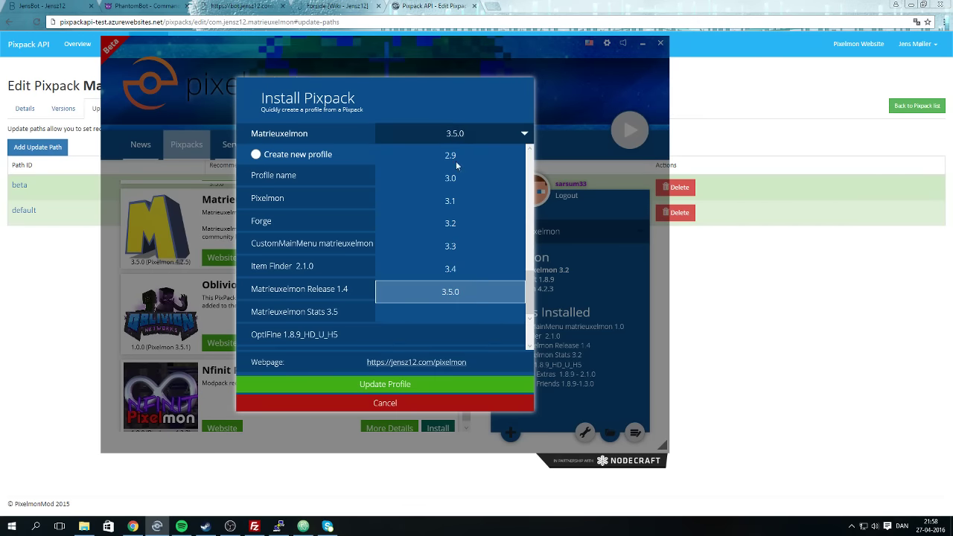
click(453, 294)
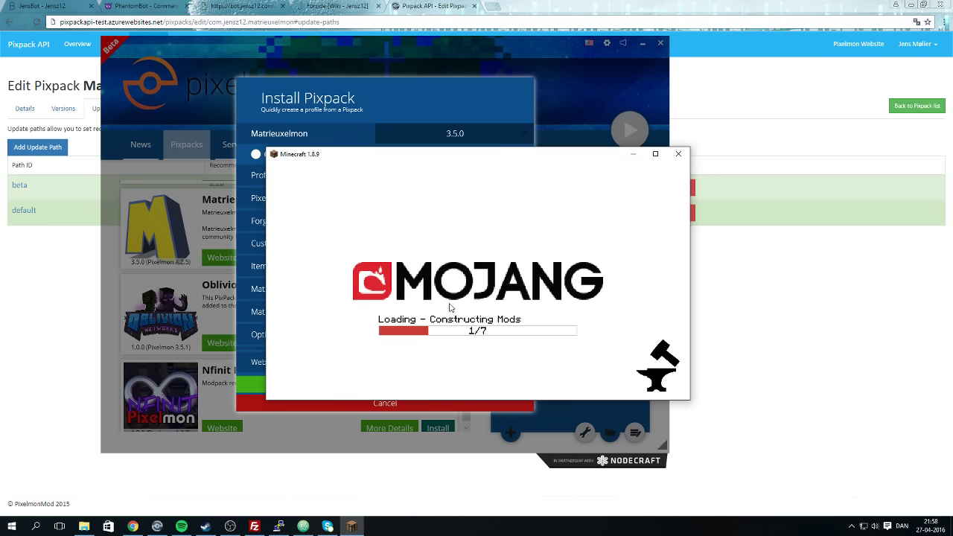
End the Java(TM) Platform SE binary task in Task Manager, then close Task Manager.
right_click(509, 525)
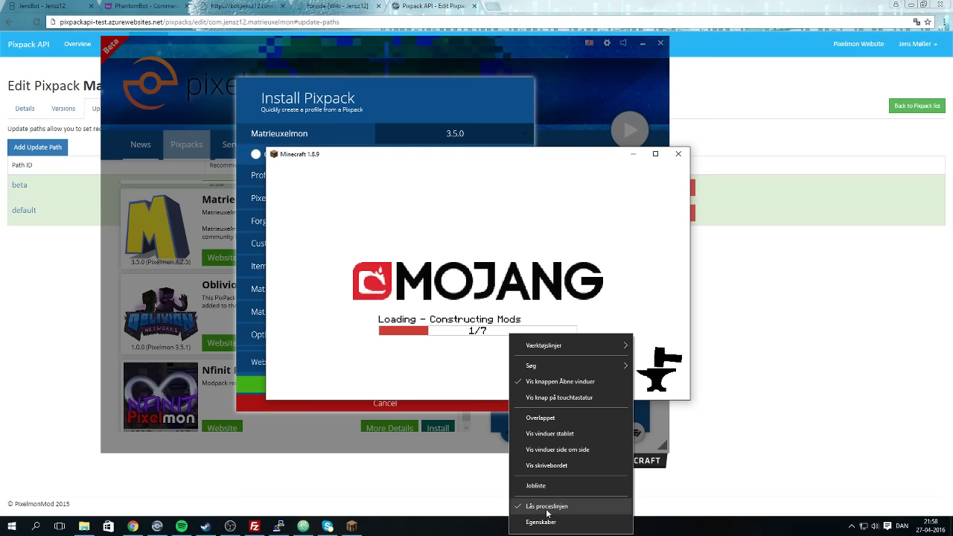
click(550, 485)
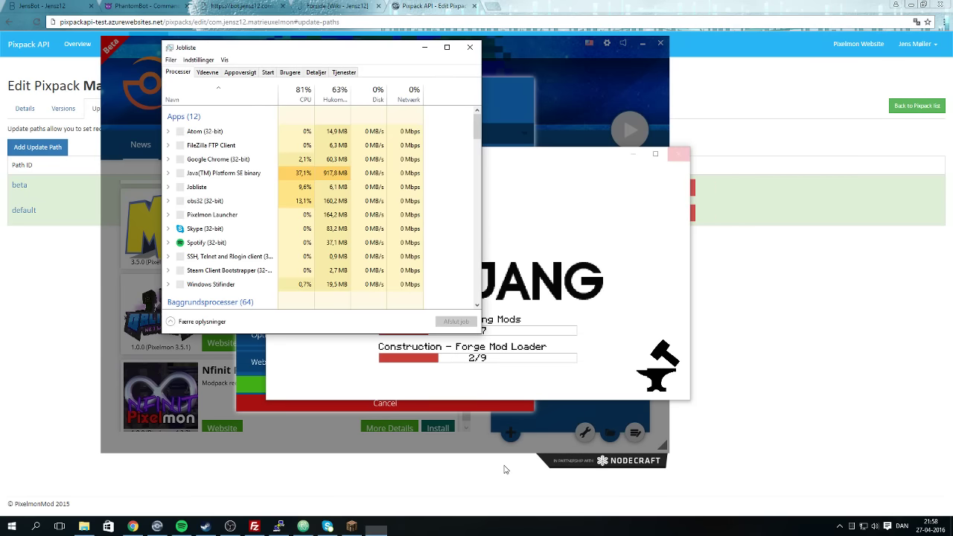
click(216, 173)
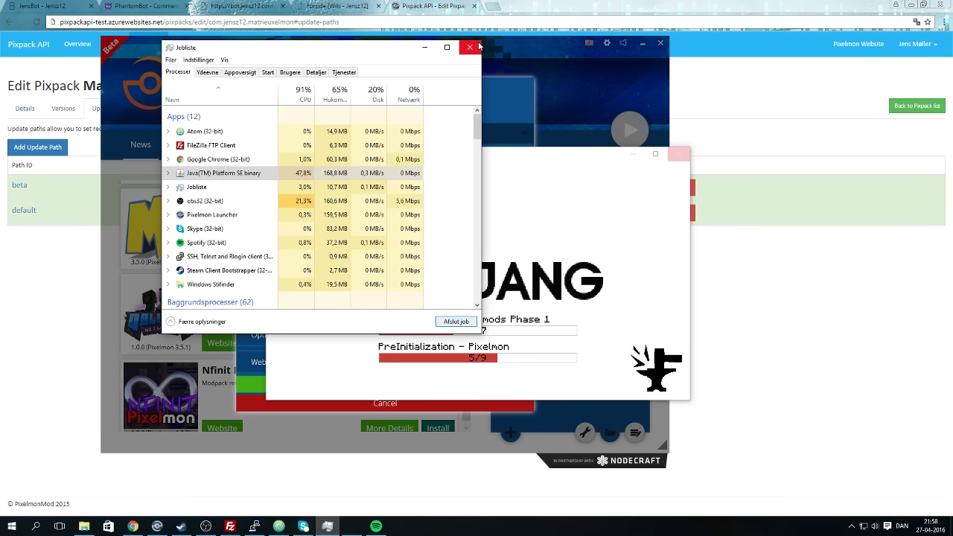
click(456, 321)
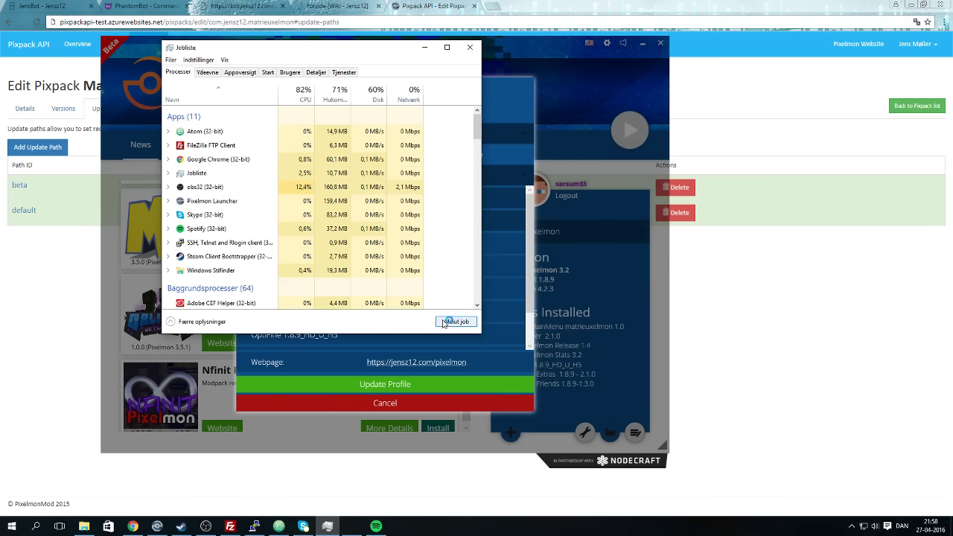
click(470, 47)
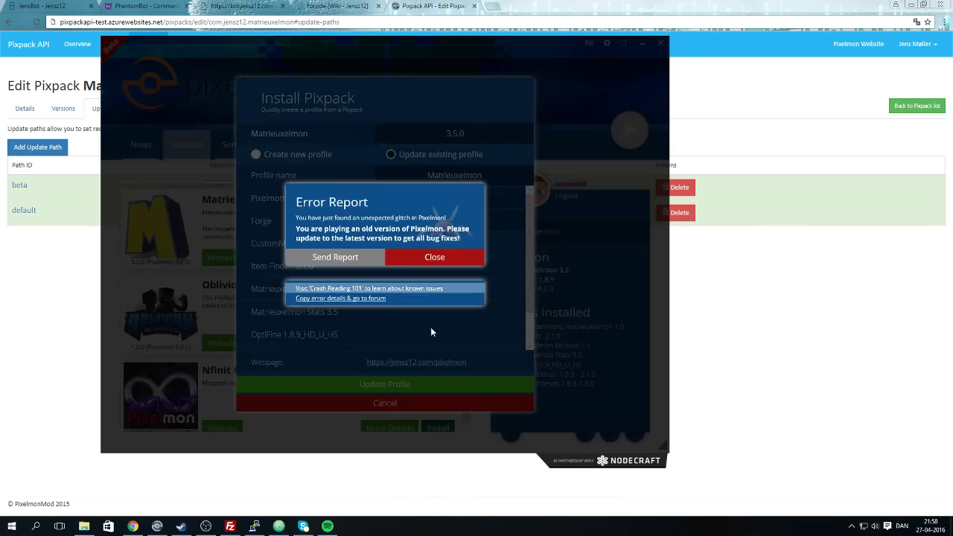
Dismiss the error report and update the Matrieuxelmon profile, downloading past the Incompatible Sidemods warning.
click(417, 256)
click(399, 383)
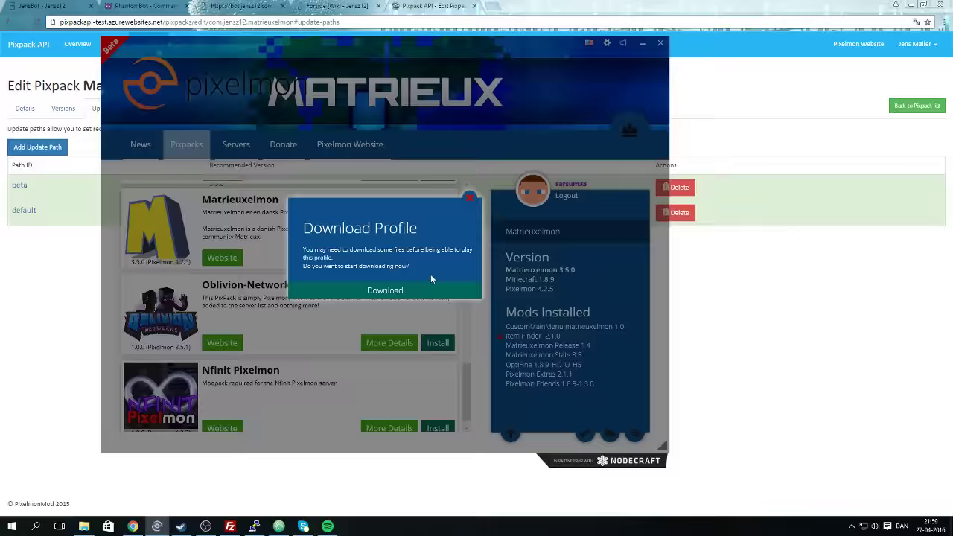
click(414, 290)
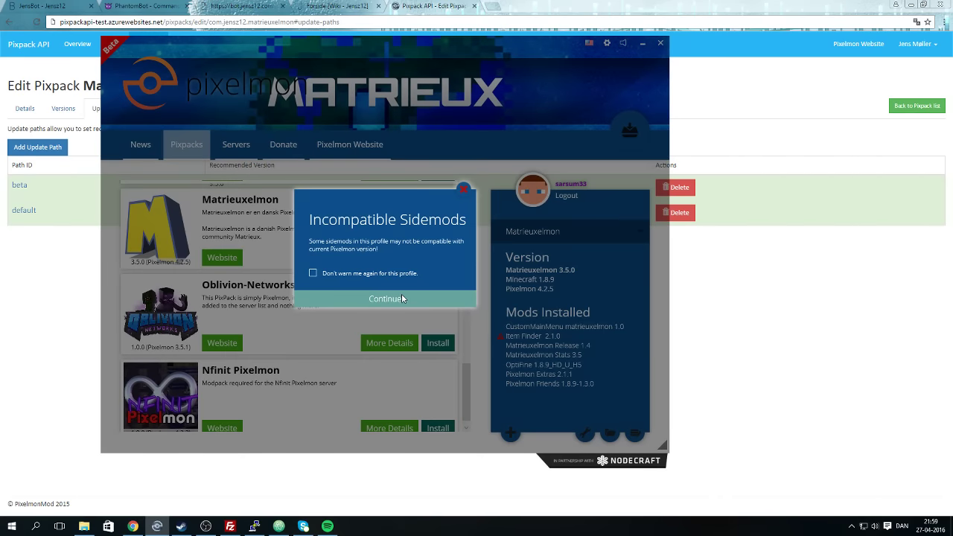
click(401, 295)
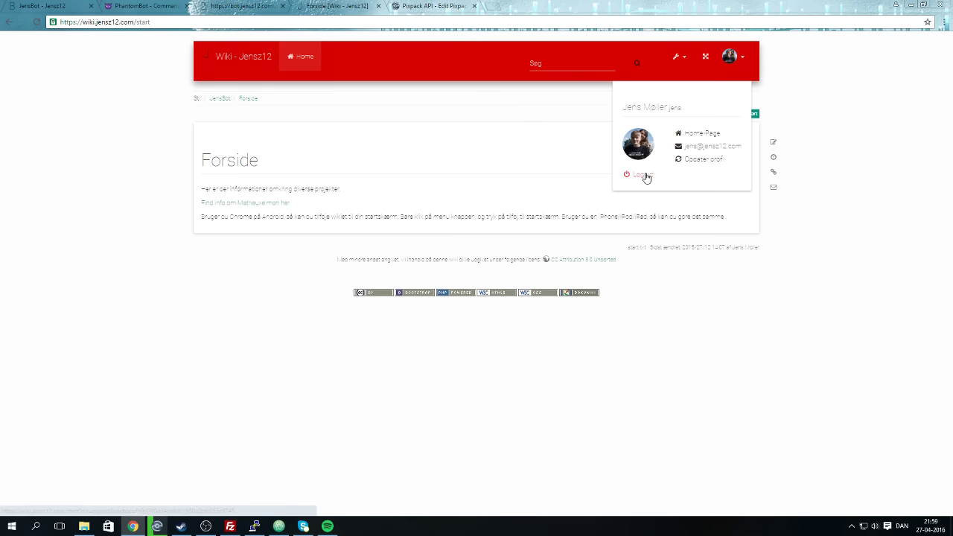
click(273, 7)
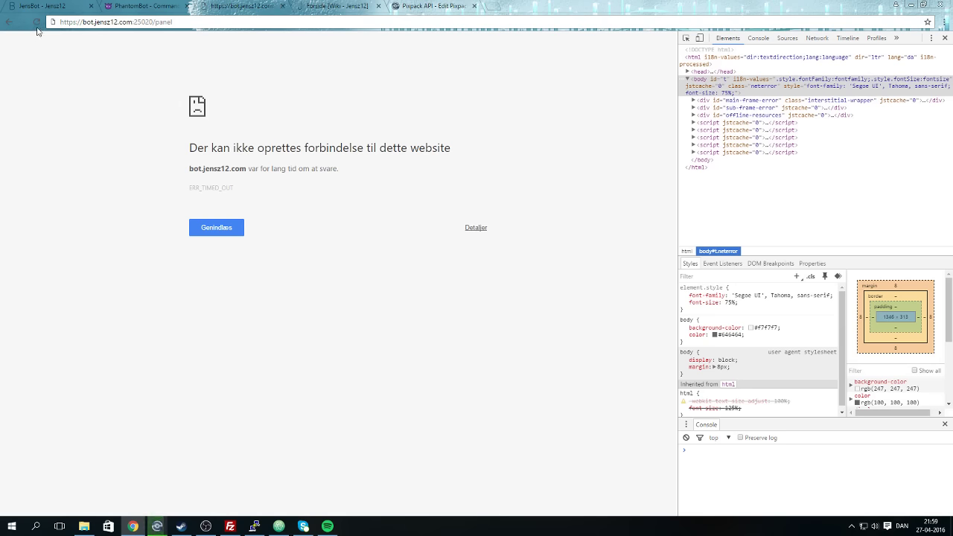
drag(90, 22, 59, 21)
key(BackSpace)
key(Return)
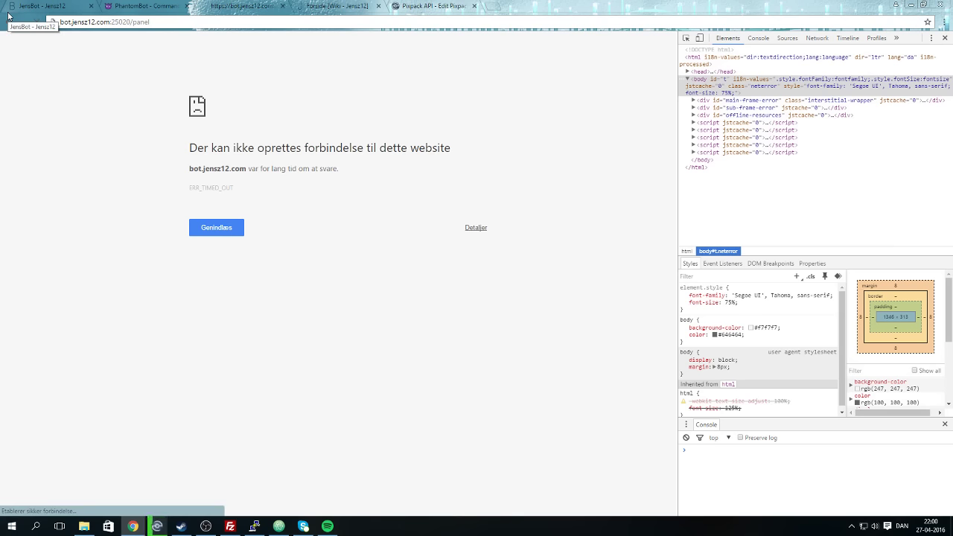
click(157, 527)
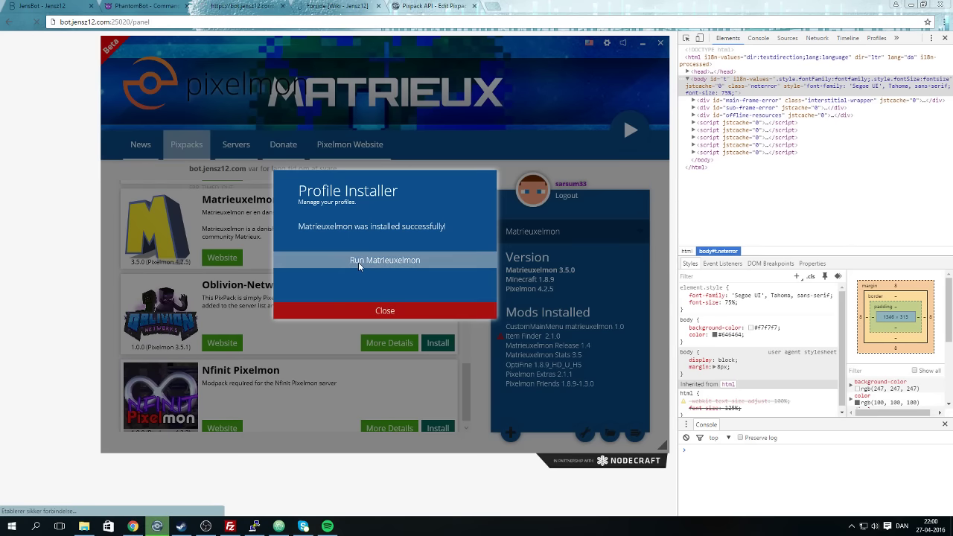
Run Matrieuxelmon past the Incompatible Sidemods warning and close the bot panel tab.
click(358, 262)
click(378, 297)
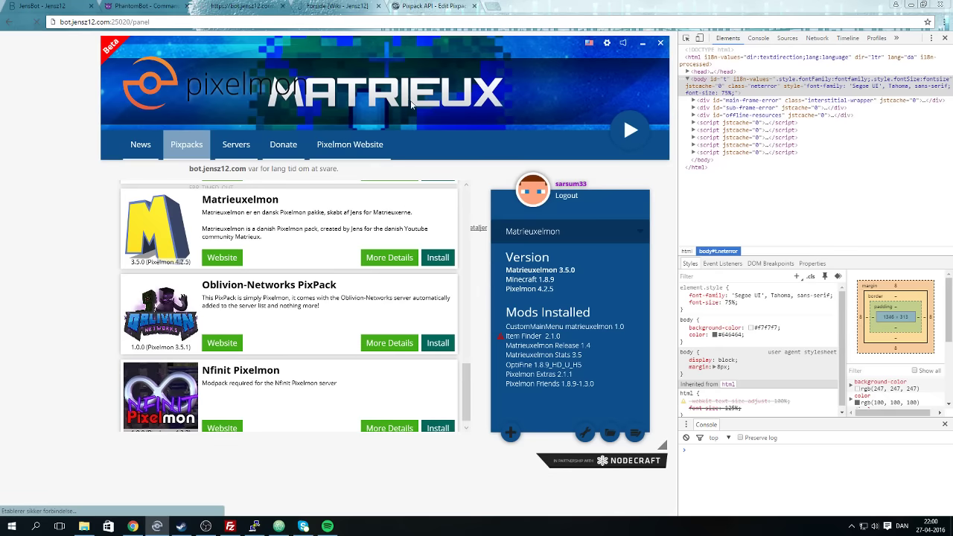
click(282, 7)
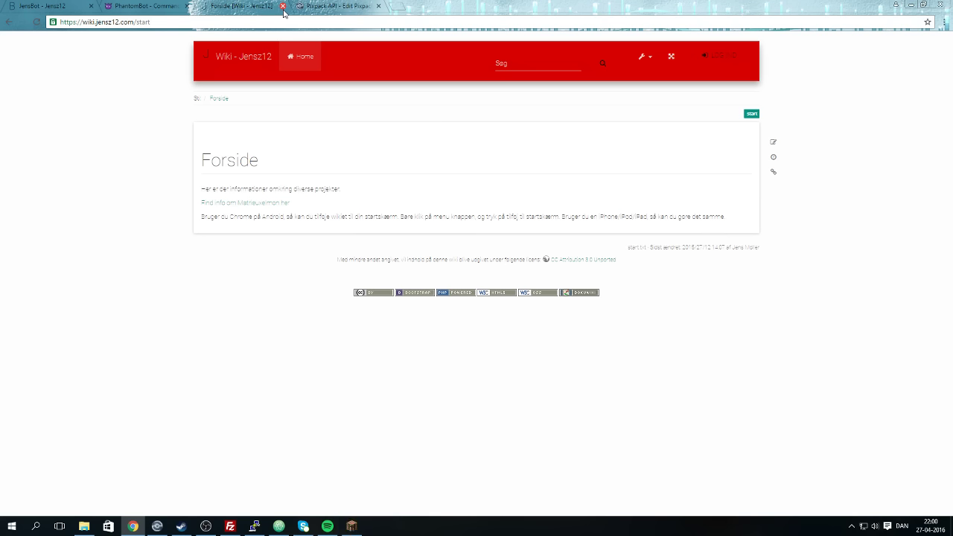
Close the wiki tab and review Matrieuxelmon's Details tab while checking Minecraft's loading progress.
click(283, 6)
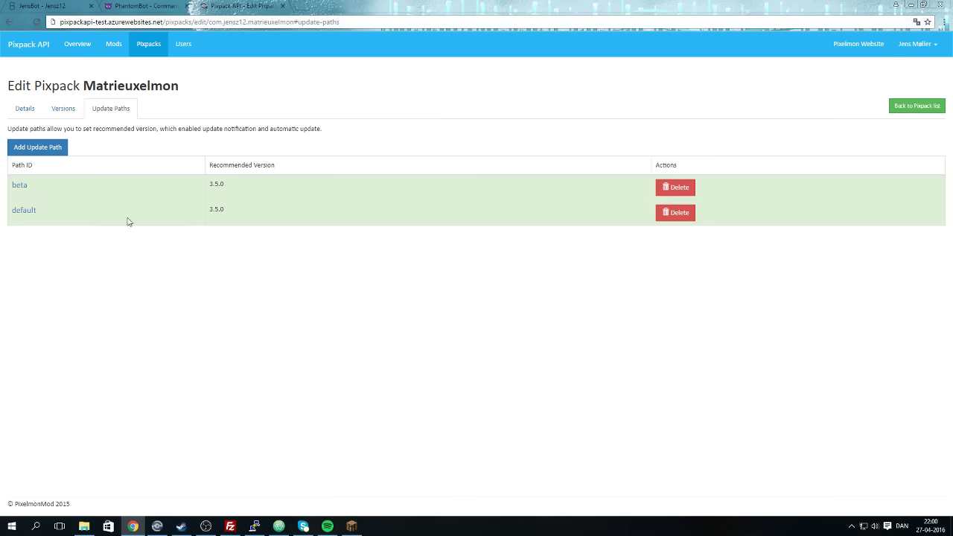
click(356, 527)
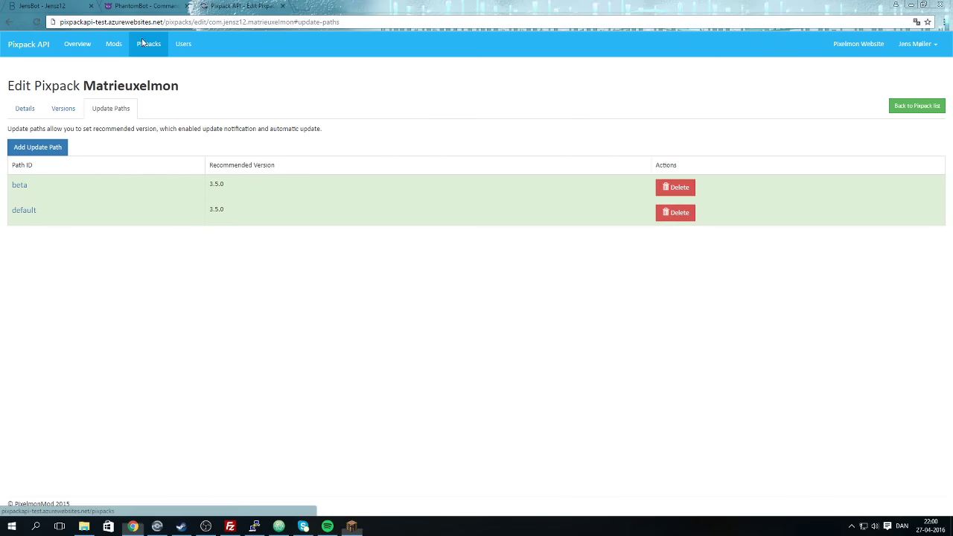
click(26, 109)
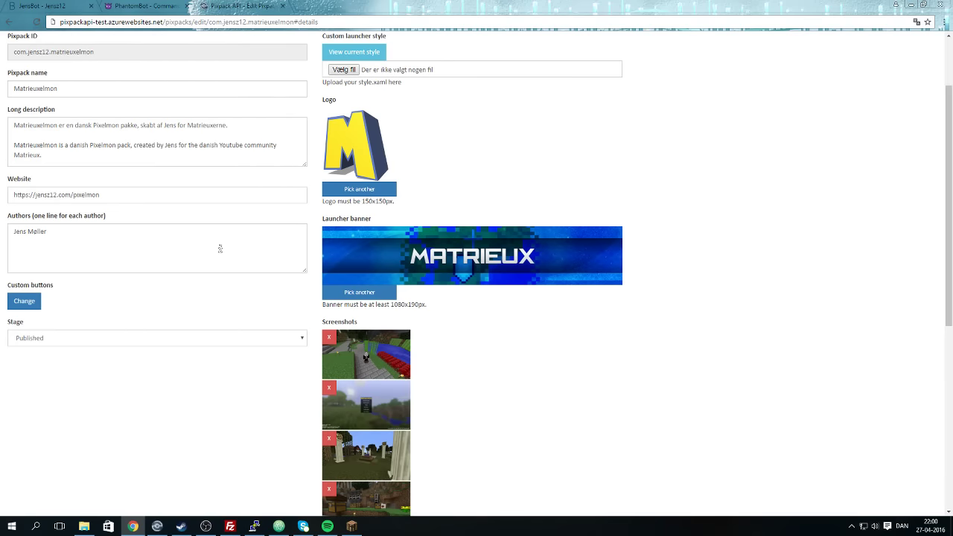
scroll(216, 254, up, 2)
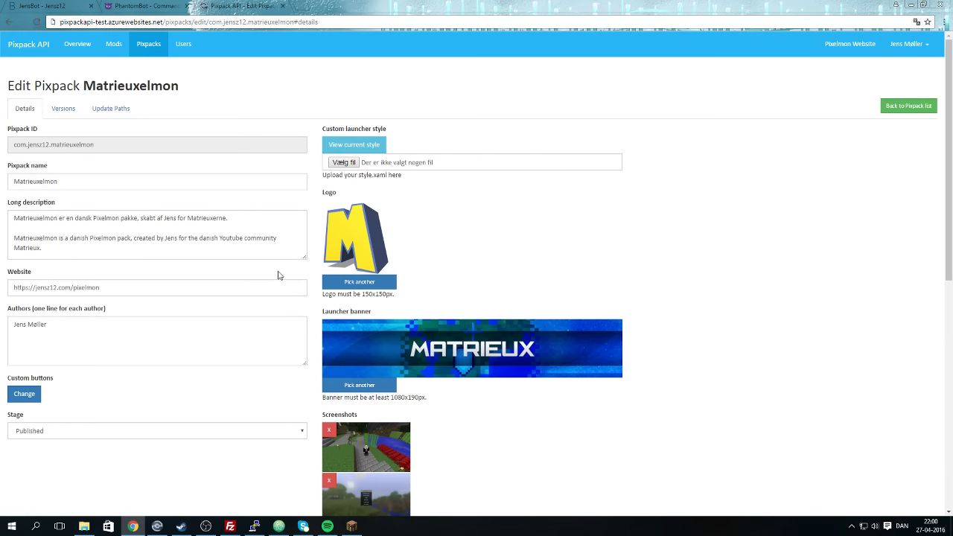
scroll(722, 268, down, 6)
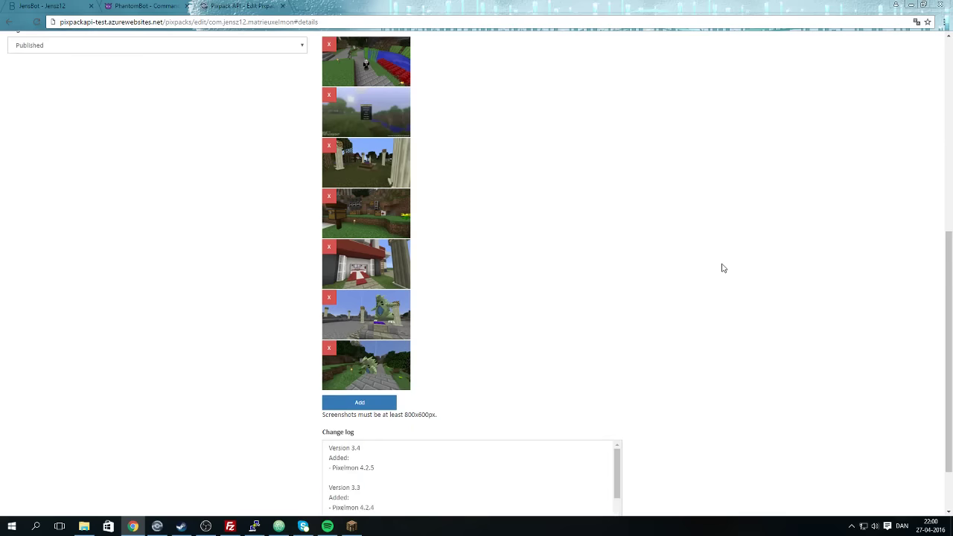
scroll(719, 268, up, 5)
scroll(446, 238, up, 3)
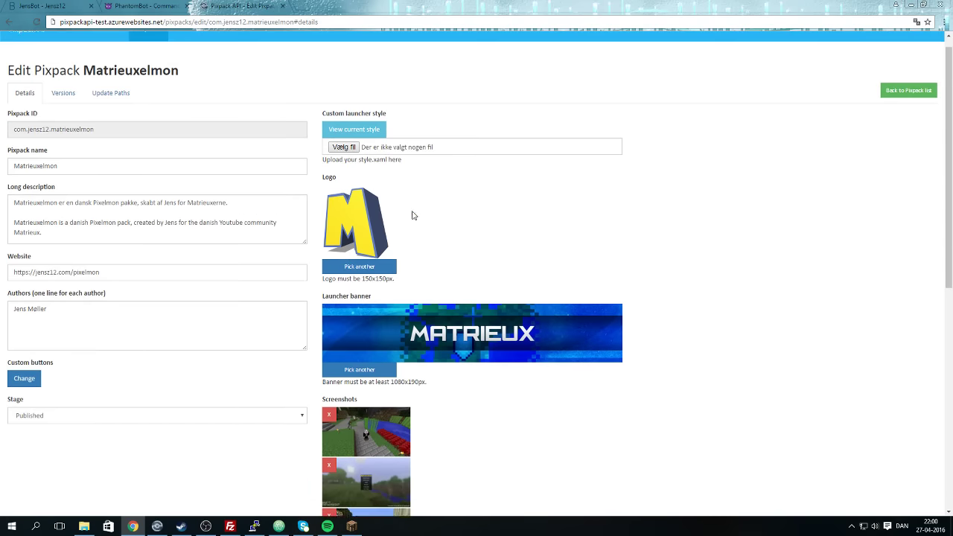
click(351, 527)
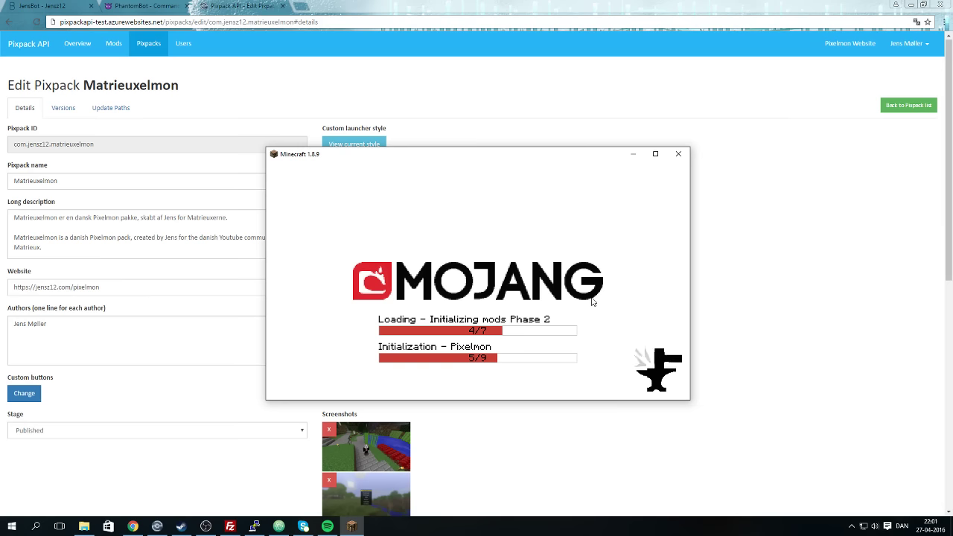
Start a new Matrieuxelmon version, leaving No Pixelmon and inspecting the Forge download method options.
click(64, 108)
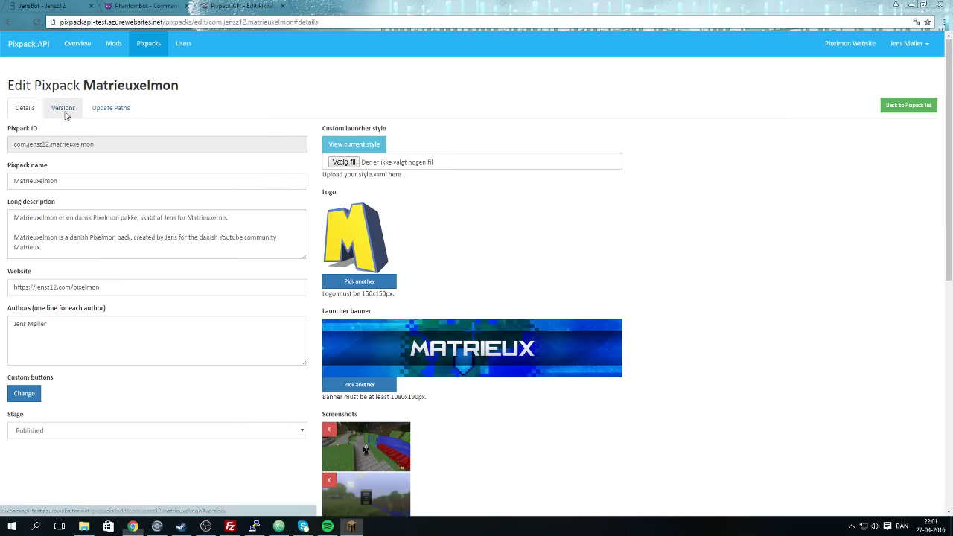
scroll(113, 396, down, 2)
scroll(113, 396, up, 5)
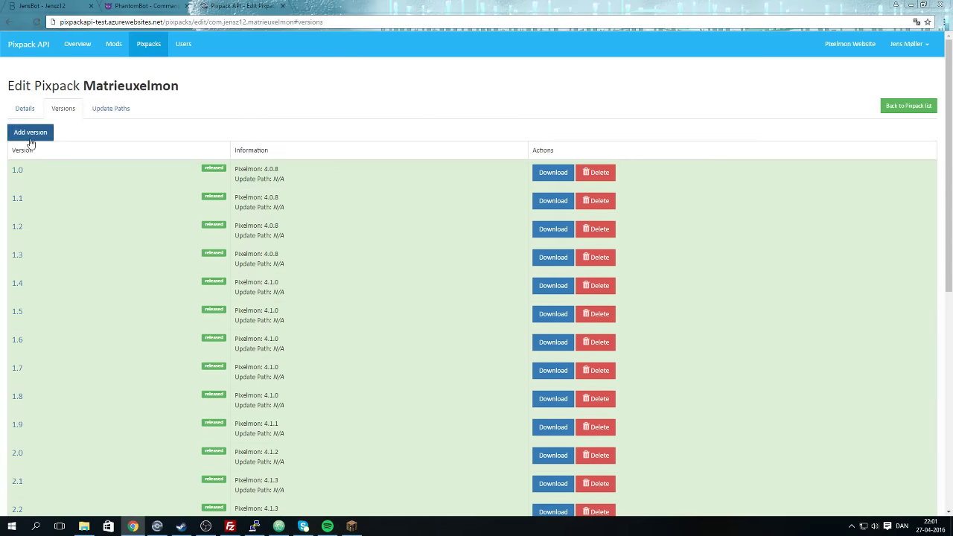
click(30, 134)
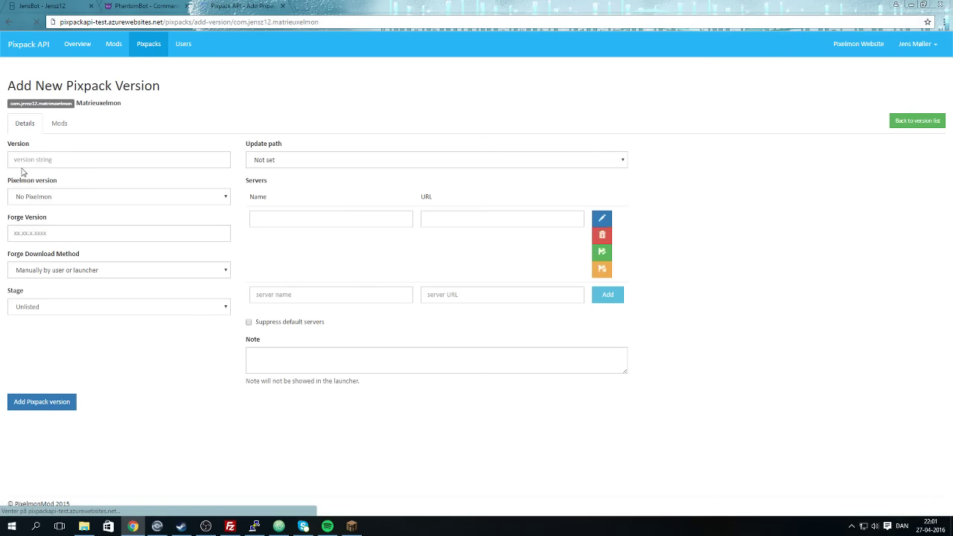
click(59, 202)
click(266, 439)
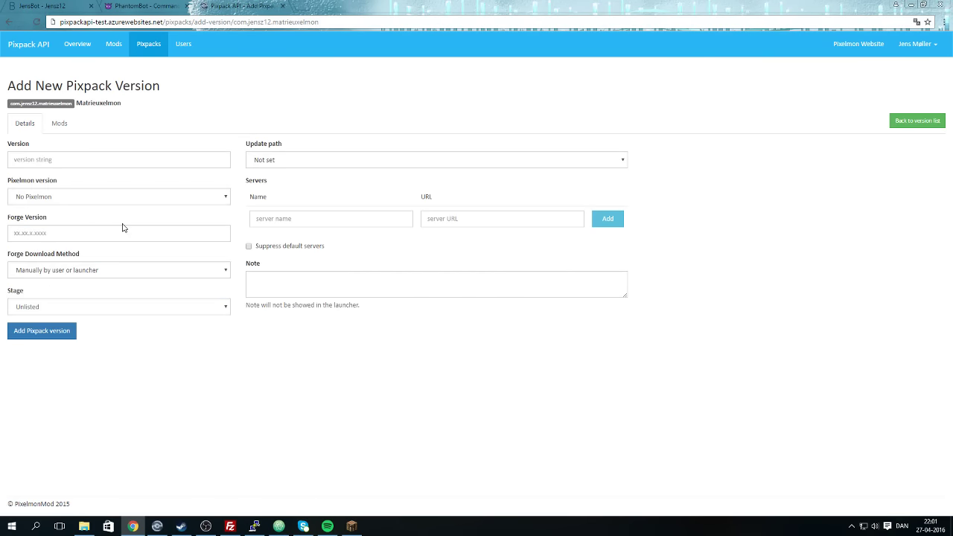
click(97, 272)
click(46, 233)
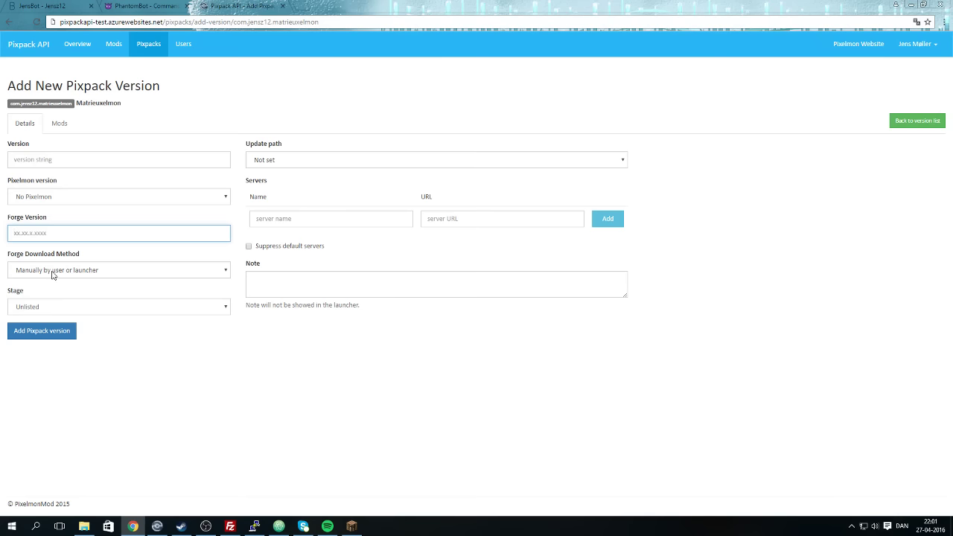
click(59, 270)
Leave stage Unlisted and update path Not set, tick Suppress default servers, and return unsaved to the version list.
click(82, 307)
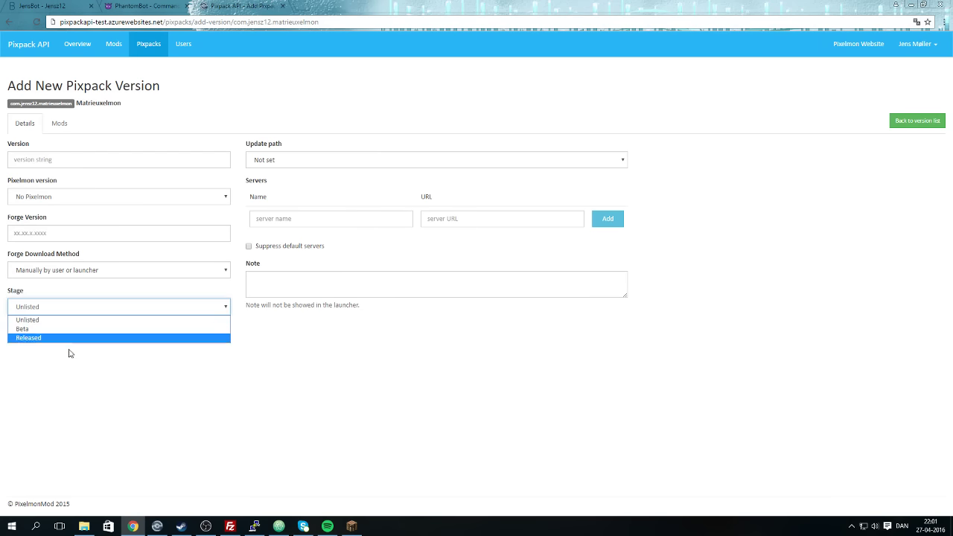
click(166, 380)
click(269, 158)
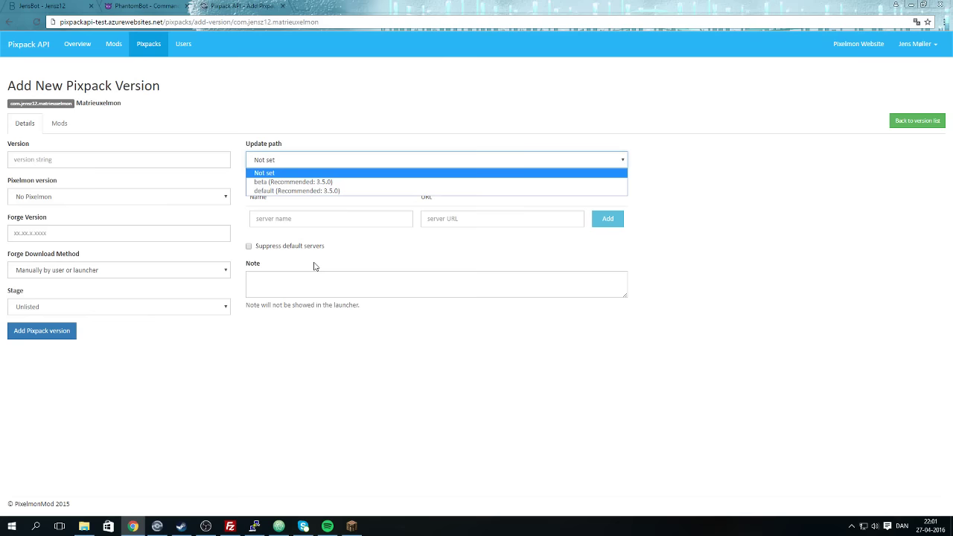
click(308, 281)
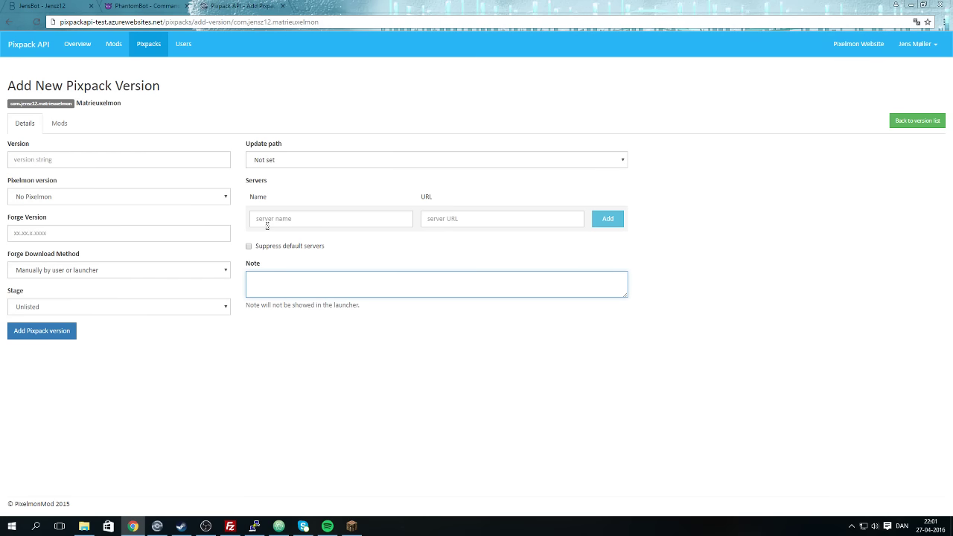
click(250, 245)
click(66, 125)
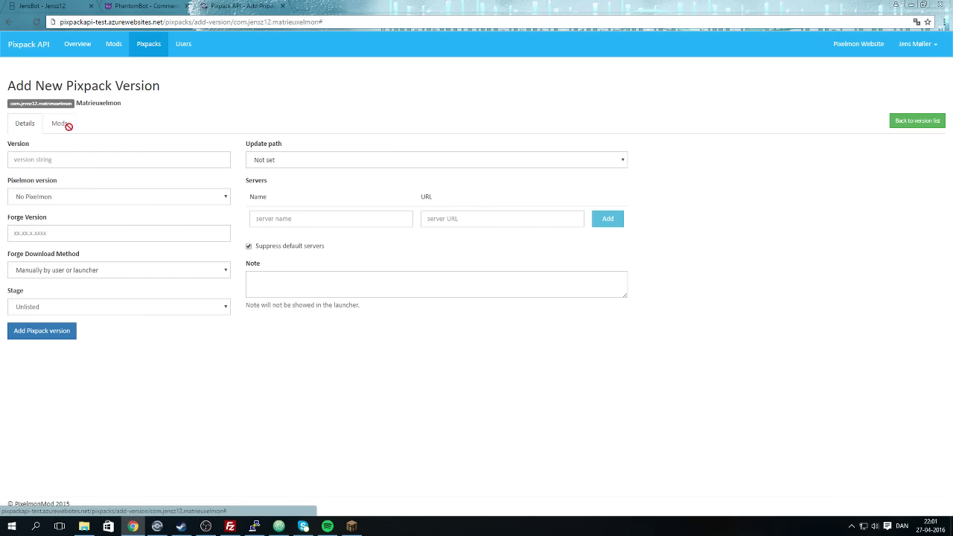
click(920, 120)
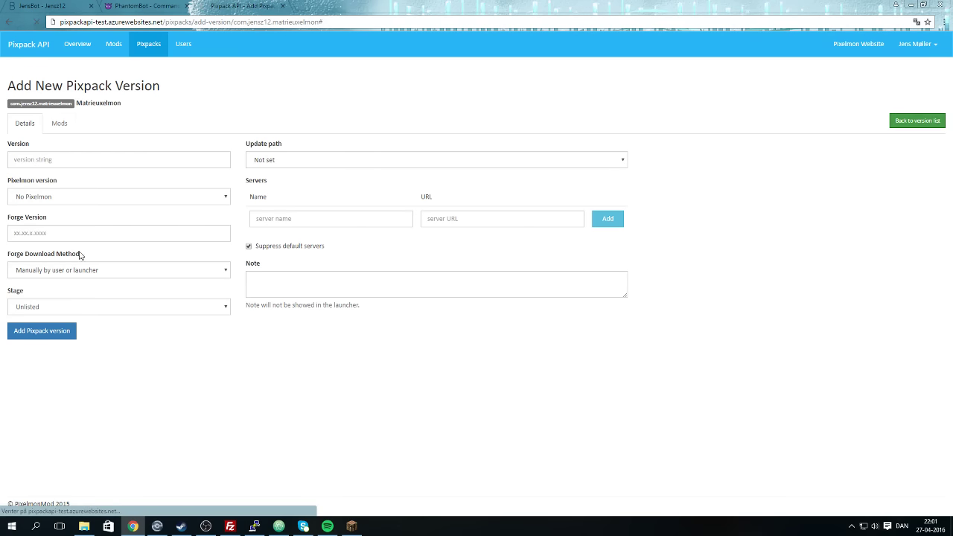
scroll(102, 270, down, 5)
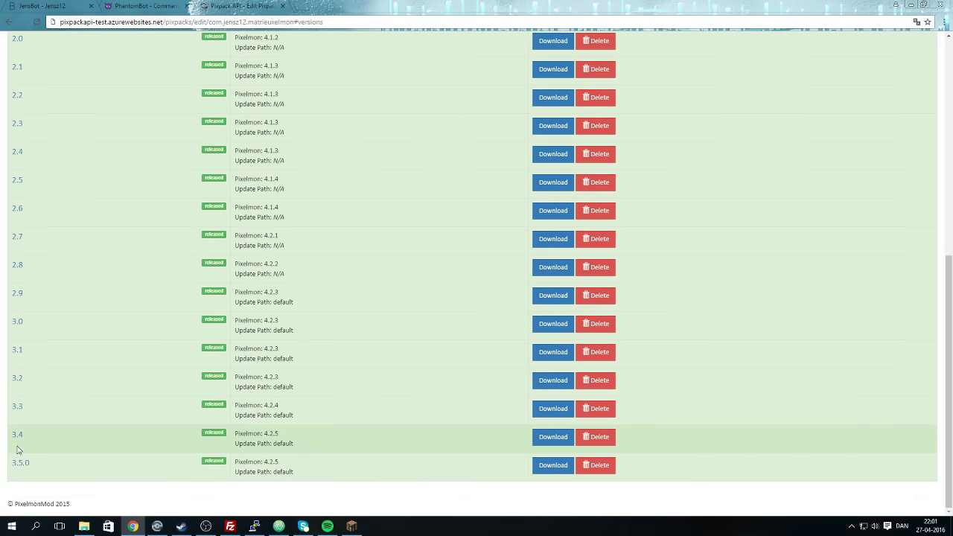
Inspect version 3.4's Mods and Details, opening and closing Clone mod list, then bring up Minecraft.
click(12, 438)
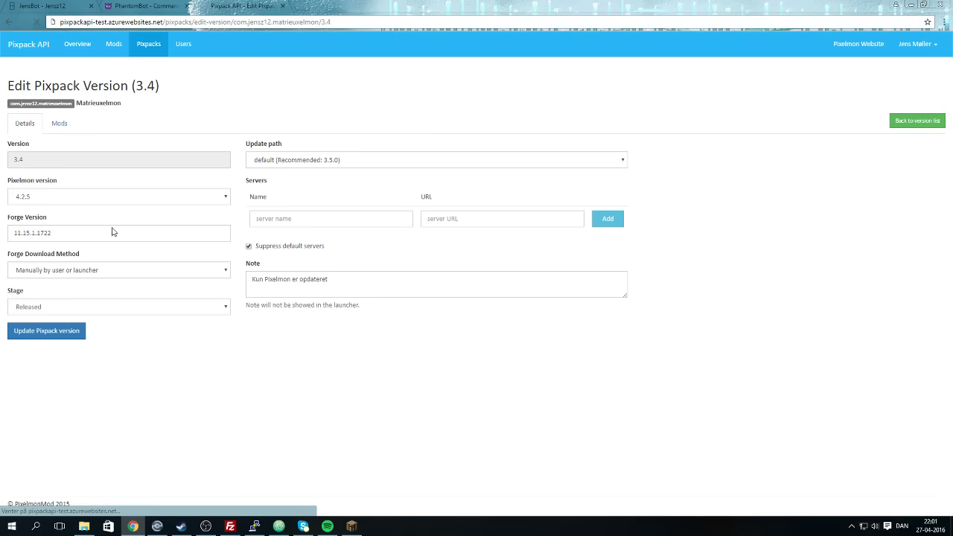
click(61, 123)
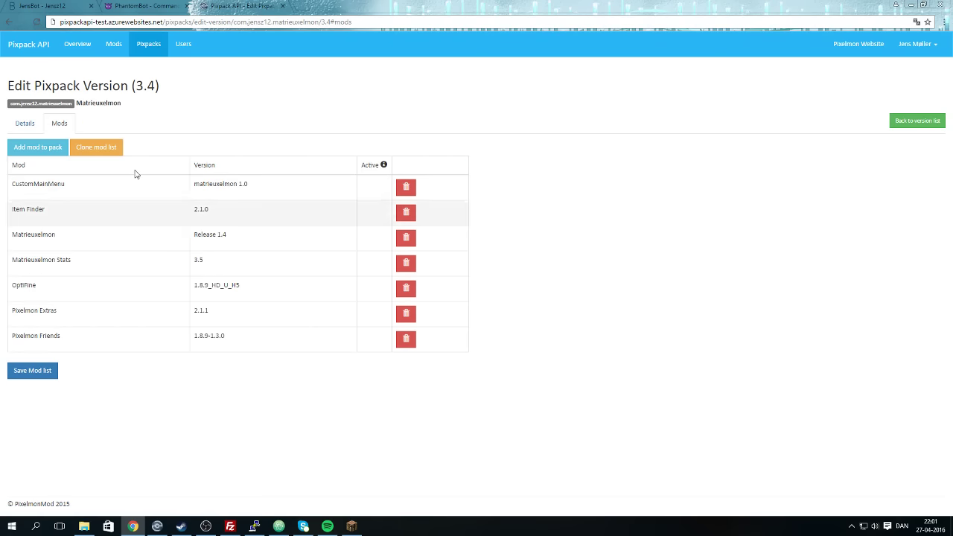
click(104, 152)
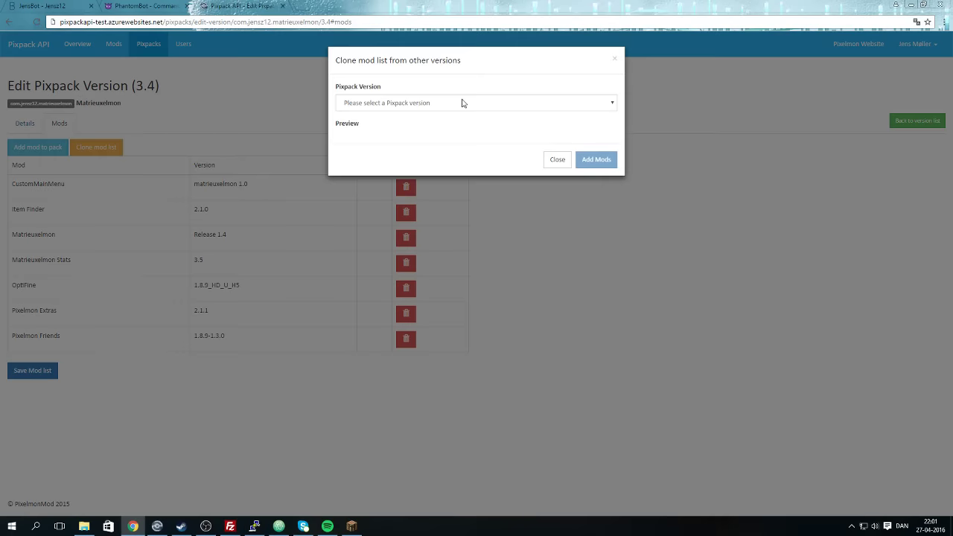
click(464, 102)
scroll(436, 157, down, 2)
click(550, 157)
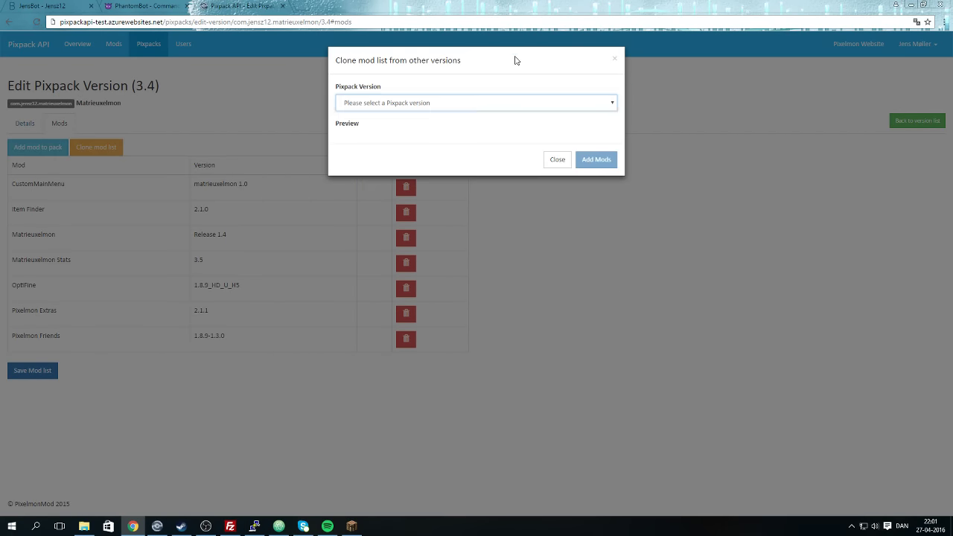
click(551, 158)
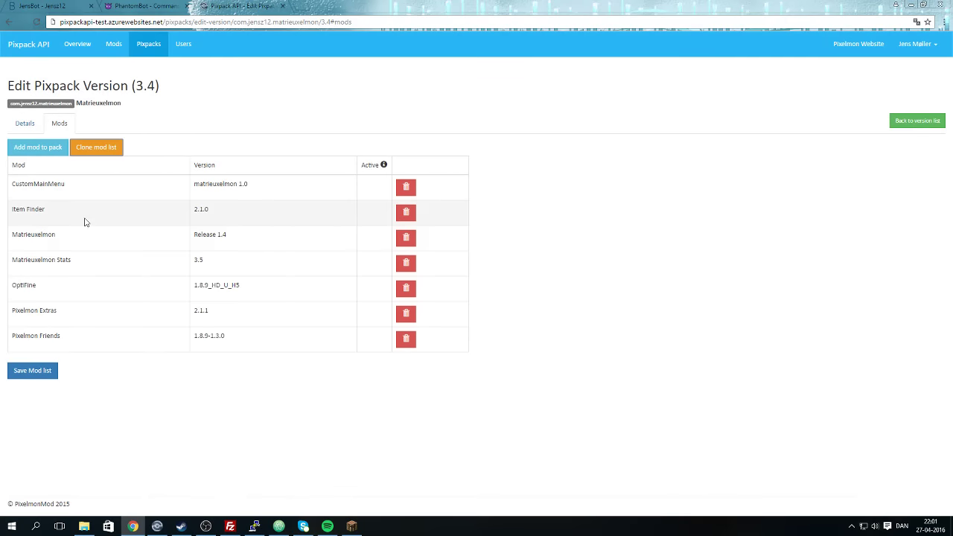
click(32, 125)
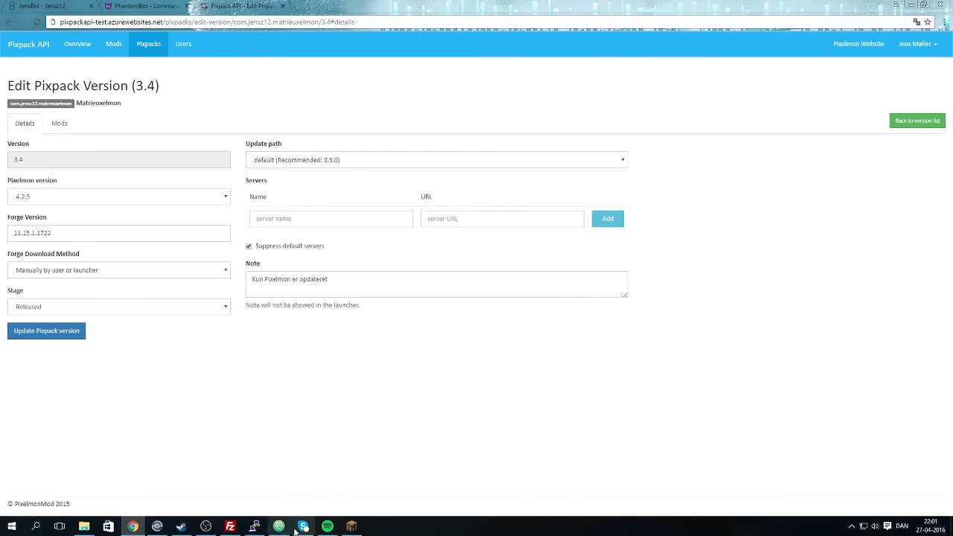
click(351, 527)
Maximize Minecraft and join the Minecraft Server from the multiplayer list.
click(655, 153)
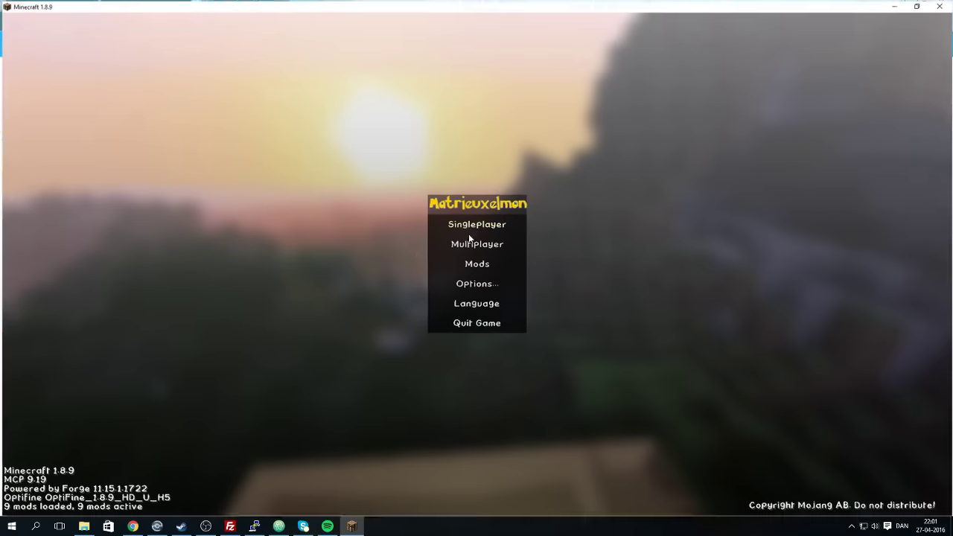
click(461, 247)
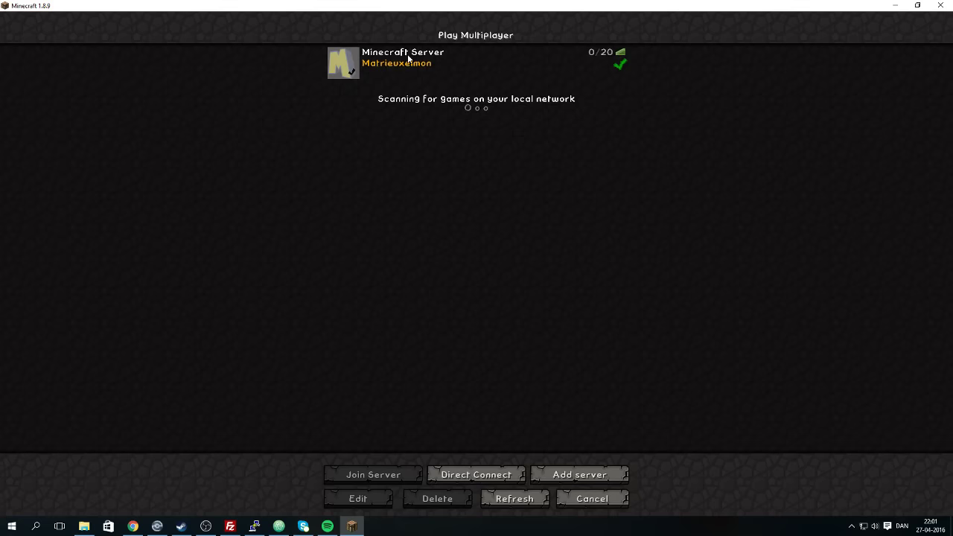
double_click(407, 59)
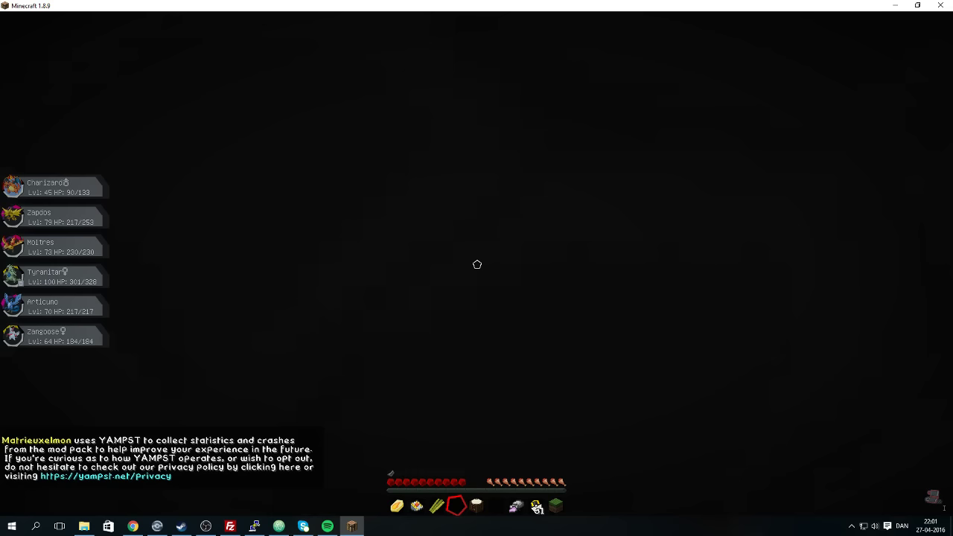
Walk along the Pixelmon spawn's stone path to the stairs, briefly holding the Fire Stone in third-person.
key(Escape)
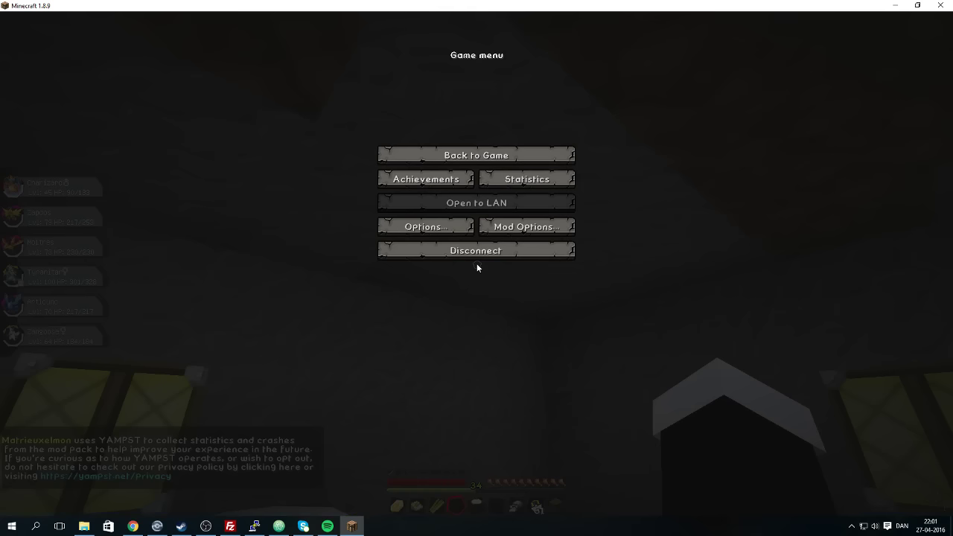
key(Escape)
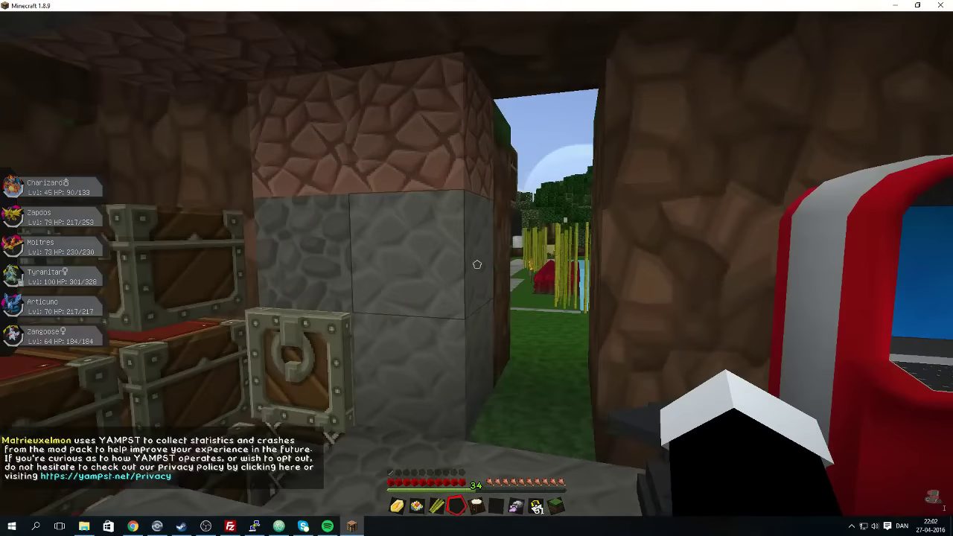
key(w)
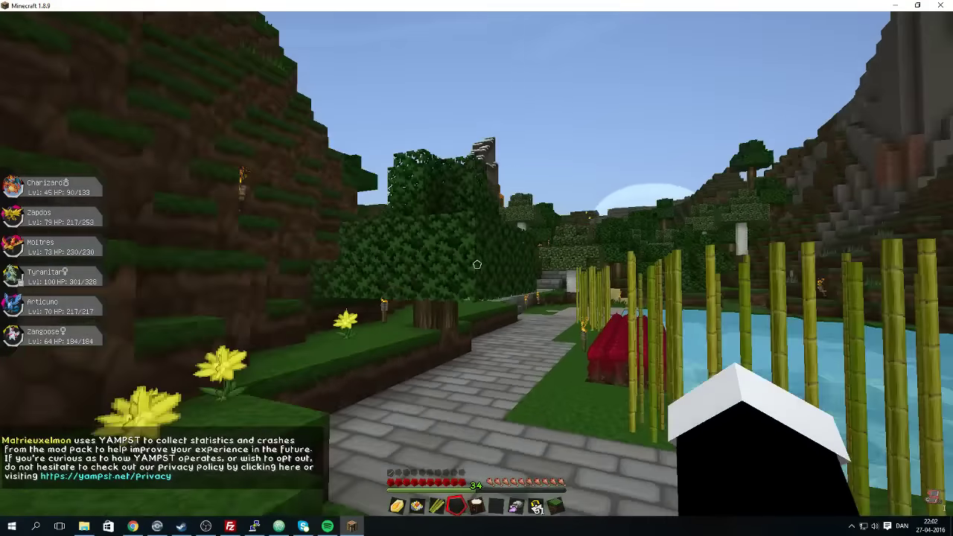
key(F5)
key(F5)
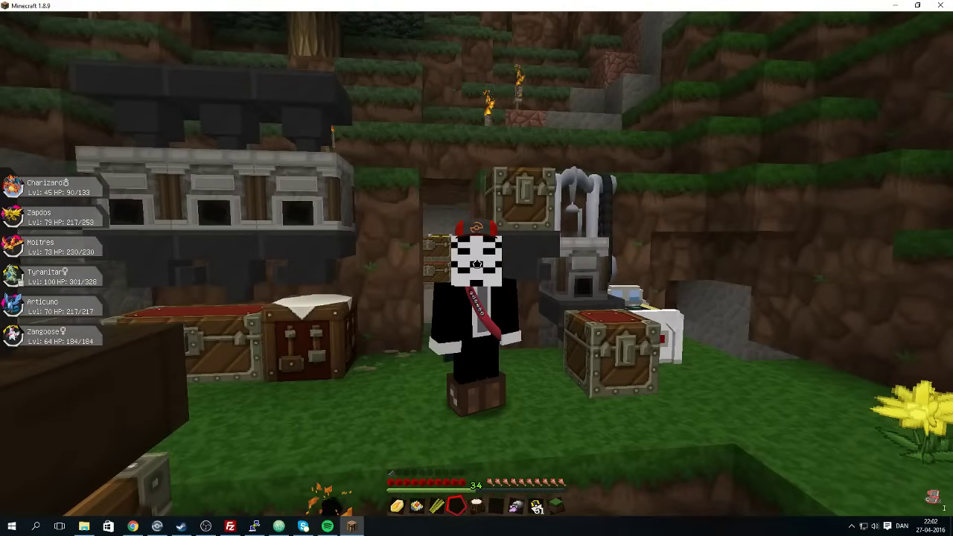
key(1)
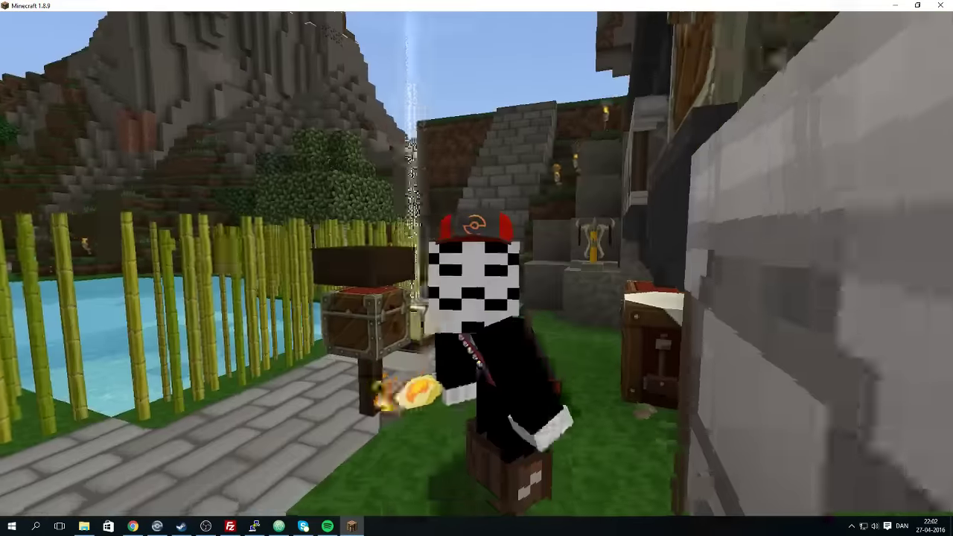
key(F1)
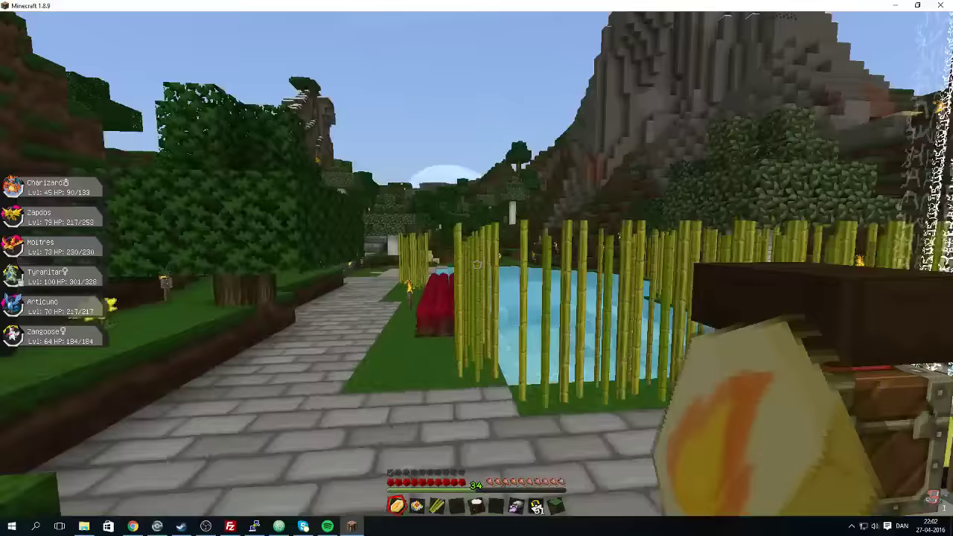
key(4)
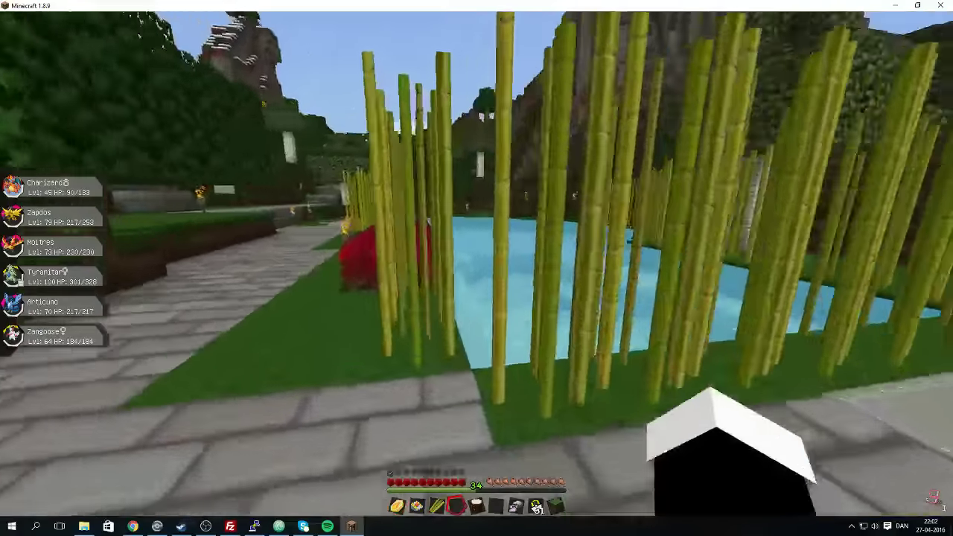
key(w)
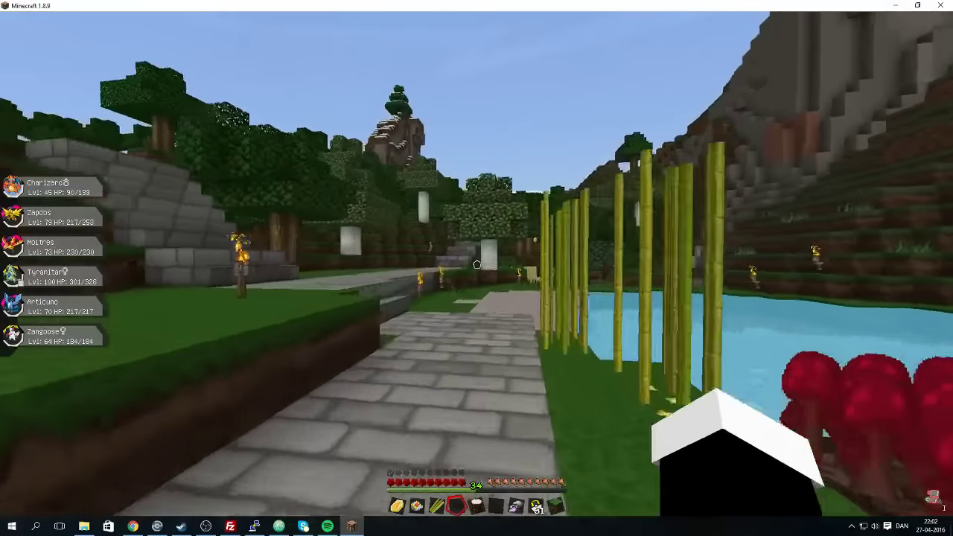
key(w)
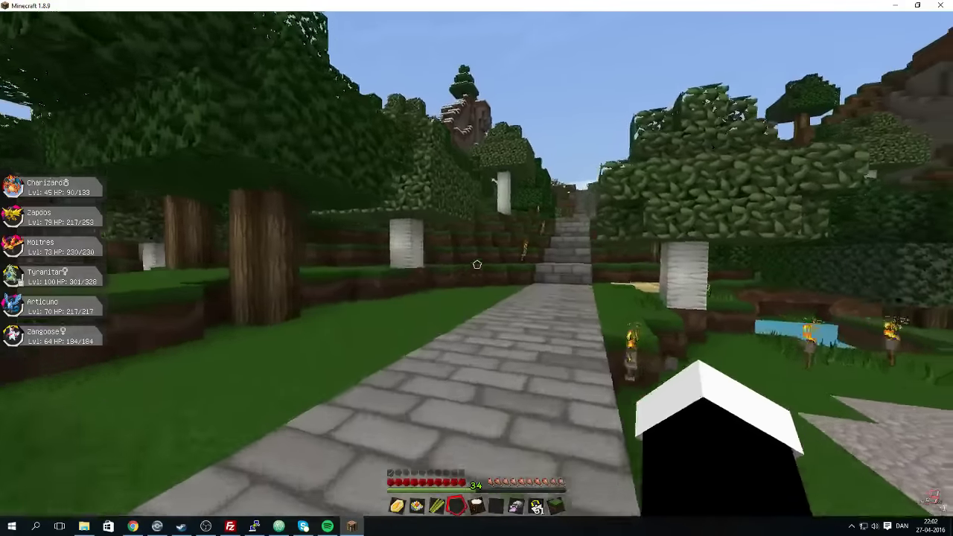
key(w)
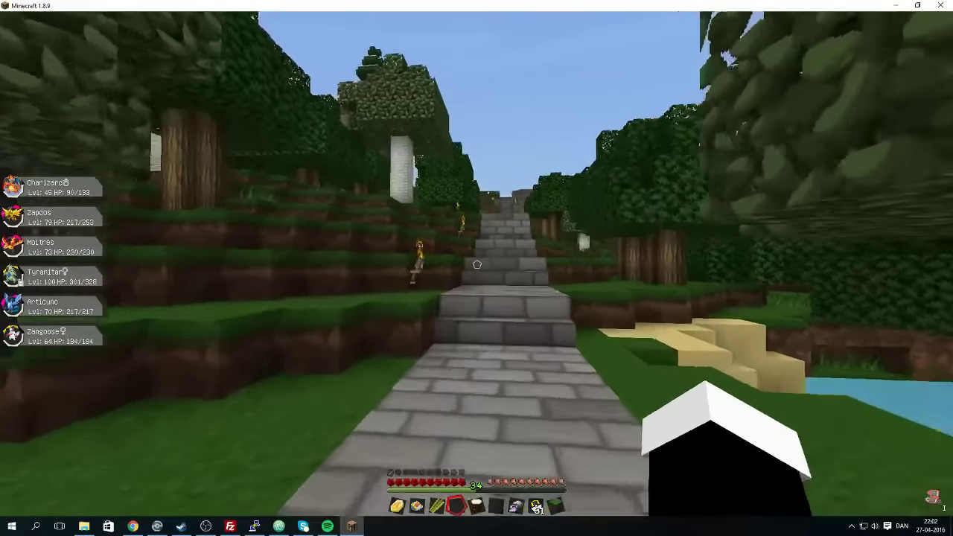
key(w)
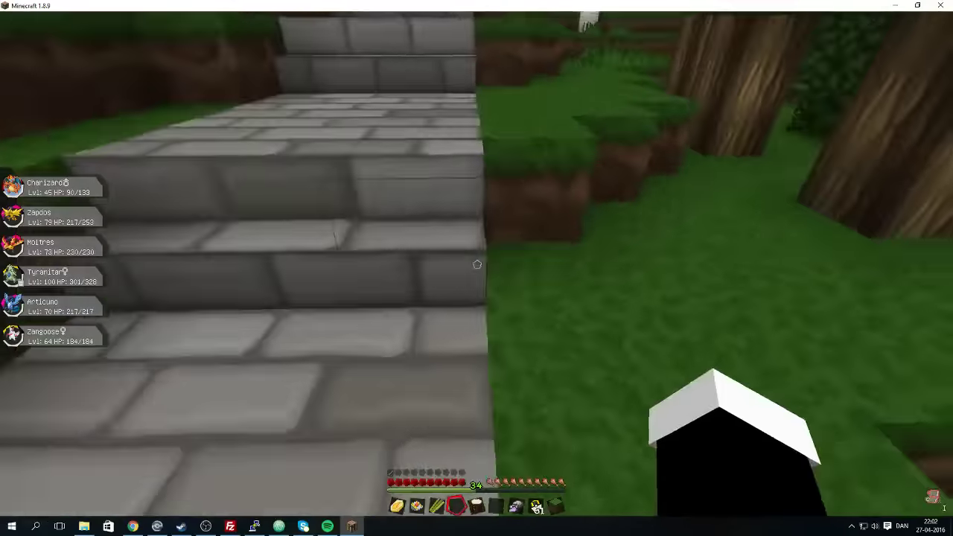
Disconnect from the server and return to the main menu.
key(Escape)
click(474, 251)
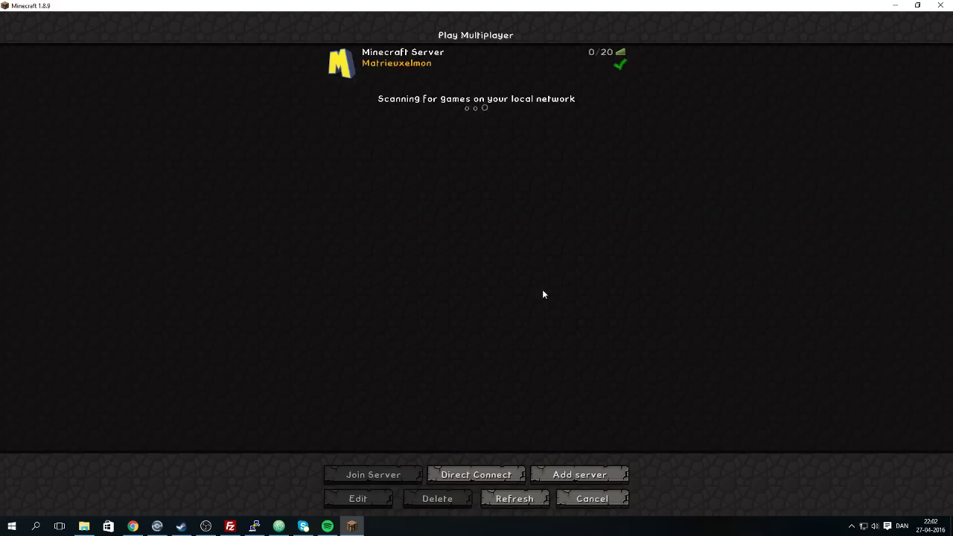
click(593, 503)
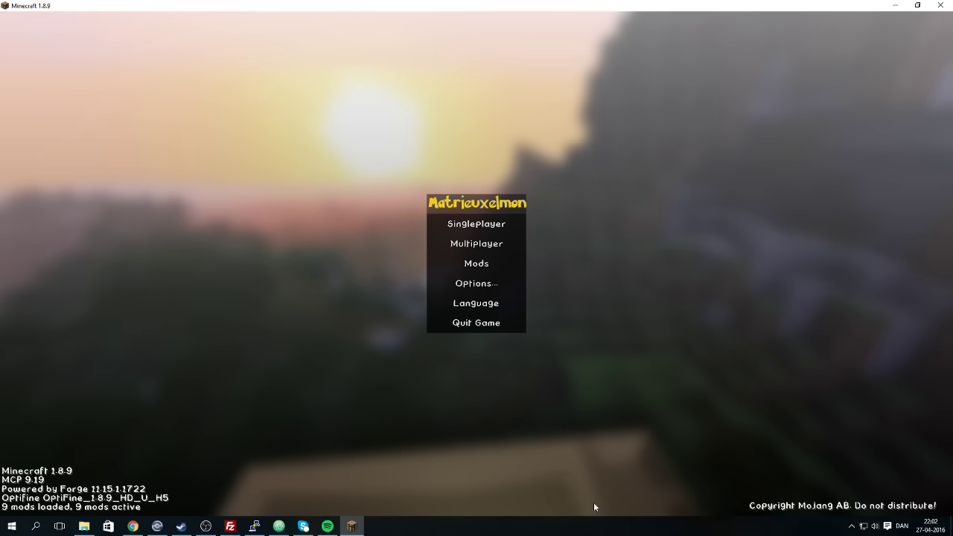
Quit Minecraft, then briefly open and close the Pixelmon launcher page from Pixpack API's Overview.
click(492, 324)
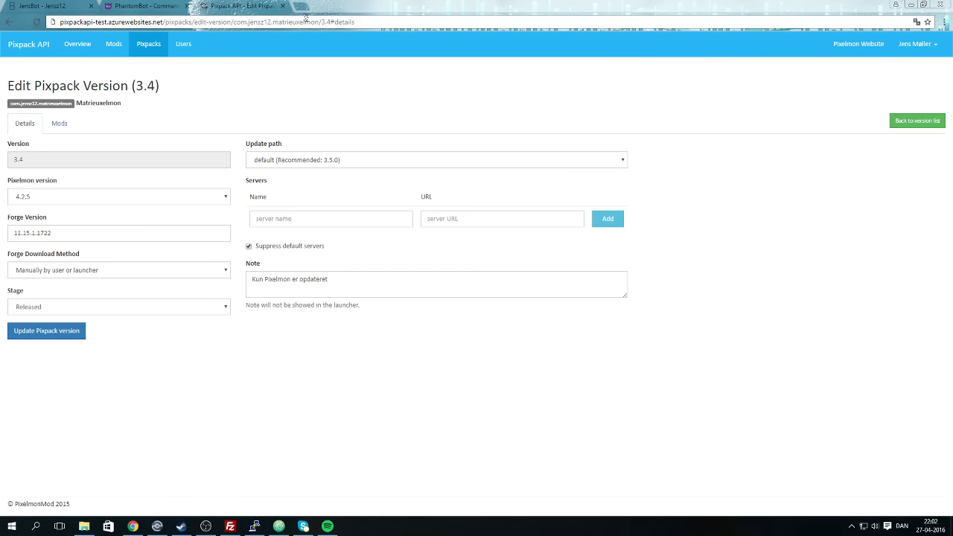
click(917, 44)
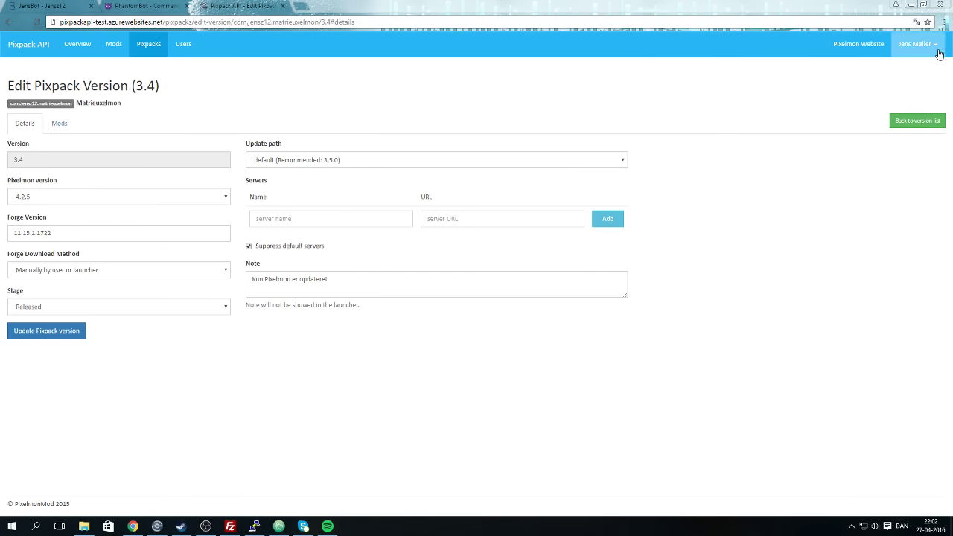
click(60, 45)
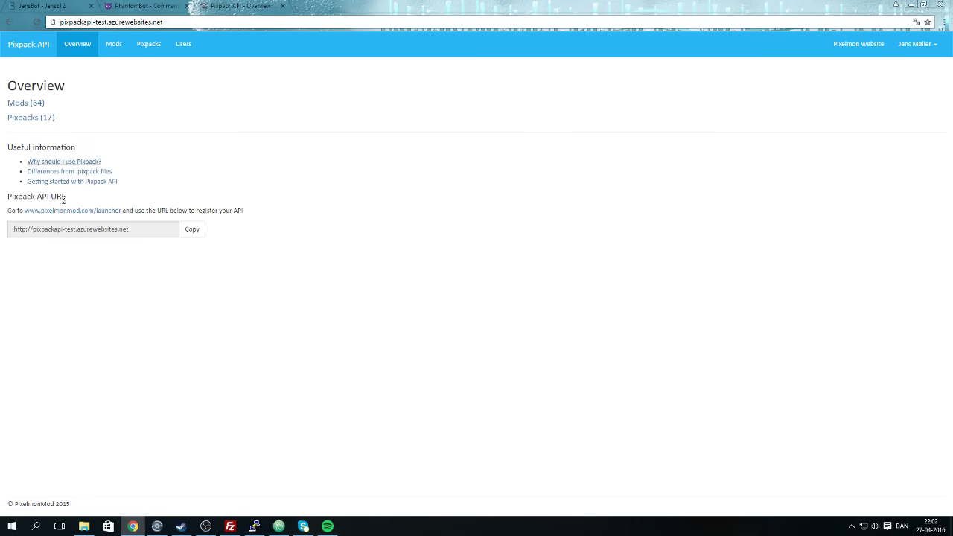
click(66, 211)
click(378, 6)
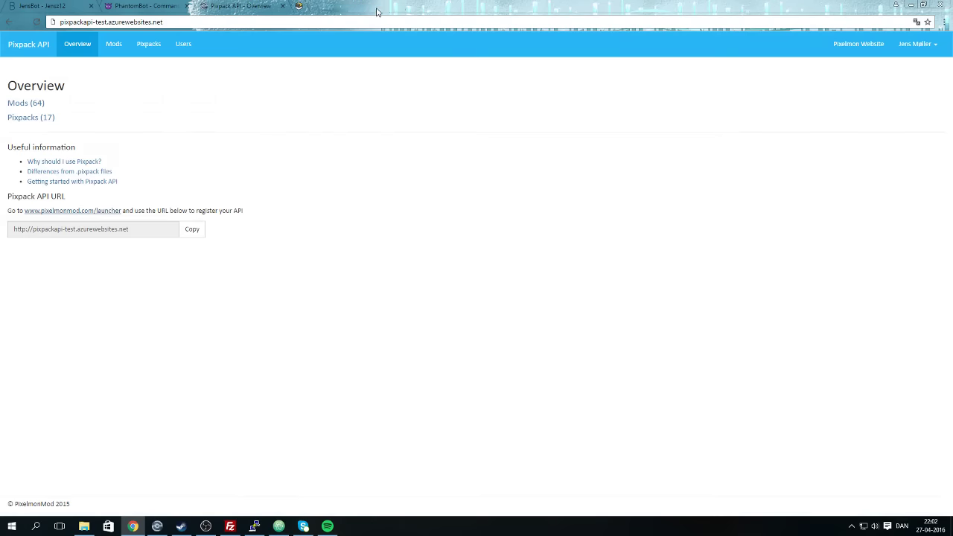
Log out of Pixpack API and close the Pixpack API and PhantomBot tabs.
click(917, 43)
click(903, 88)
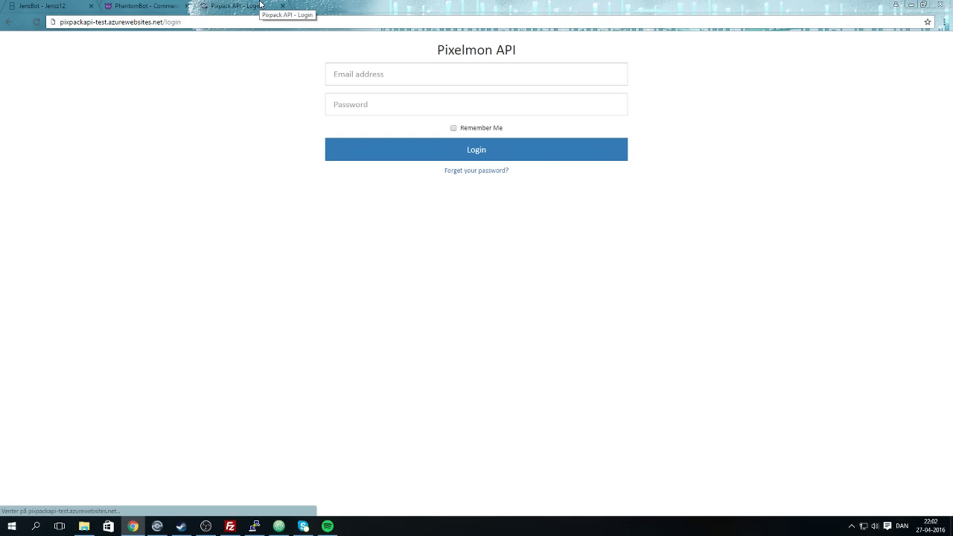
click(282, 6)
click(188, 7)
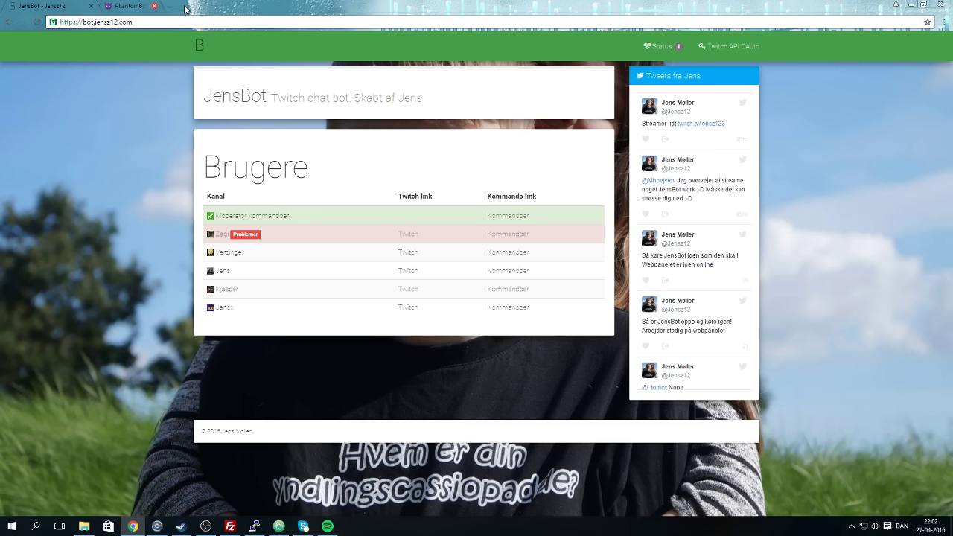
Back on the JensBot site, reload the home page and view the Status page.
click(214, 528)
click(214, 529)
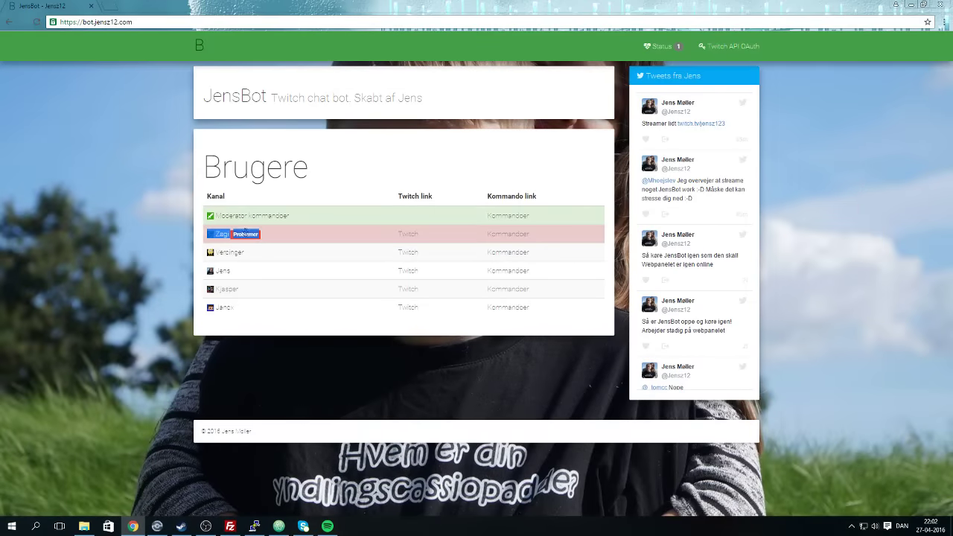
click(246, 231)
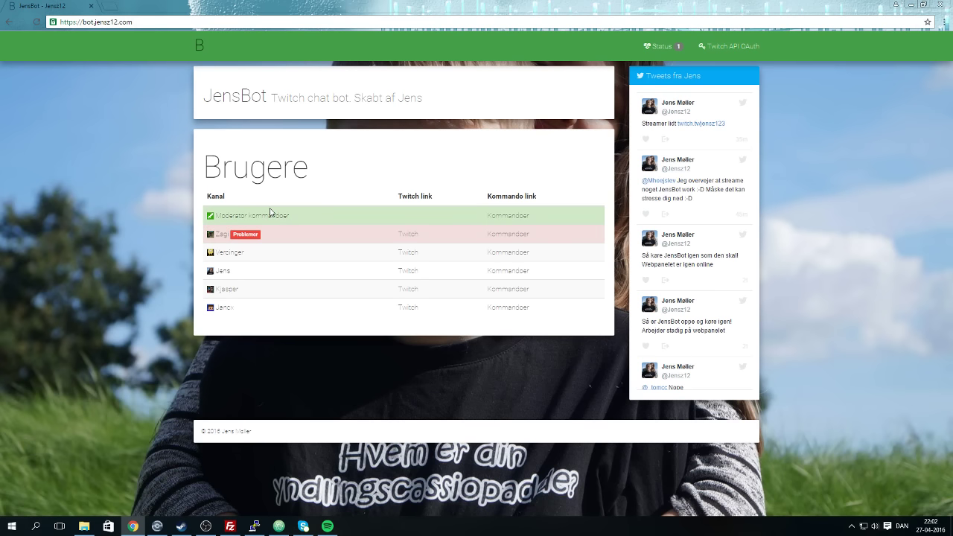
click(209, 47)
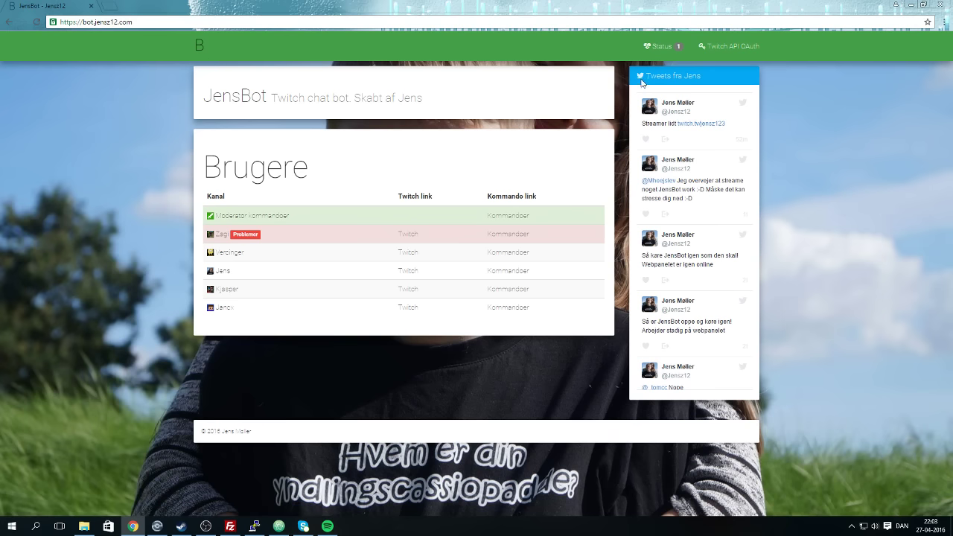
click(661, 46)
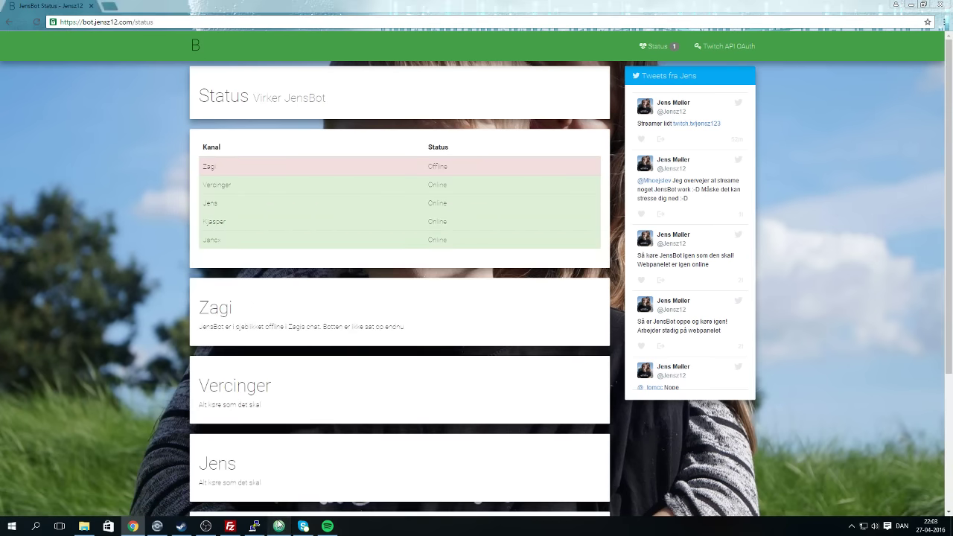
View the Twitch API OAuth page, return to the JensBot home page, then switch to FileZilla.
click(279, 525)
click(280, 526)
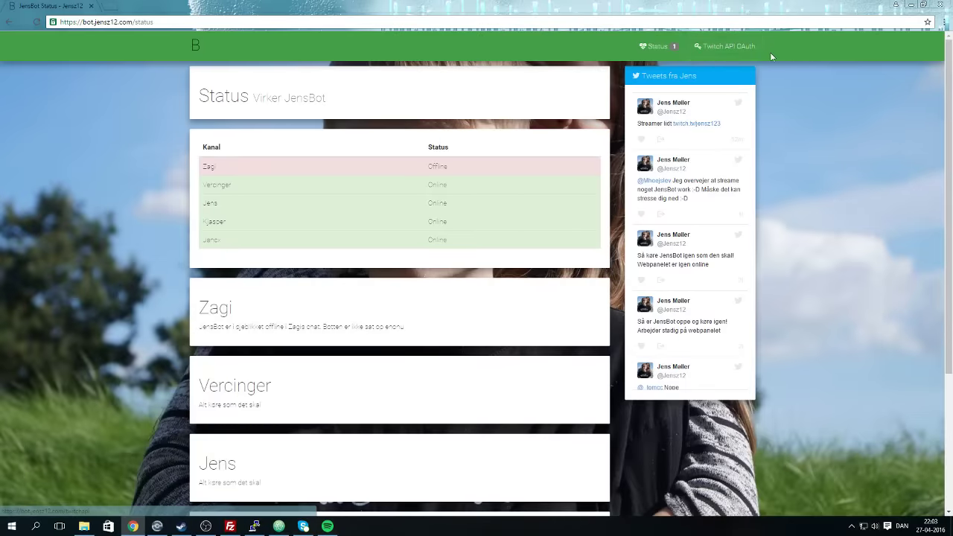
click(735, 47)
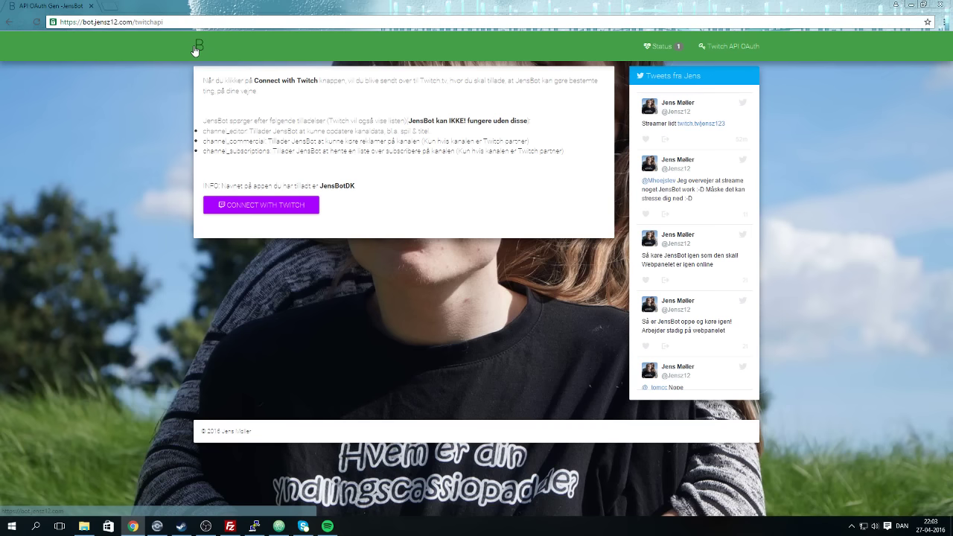
click(194, 47)
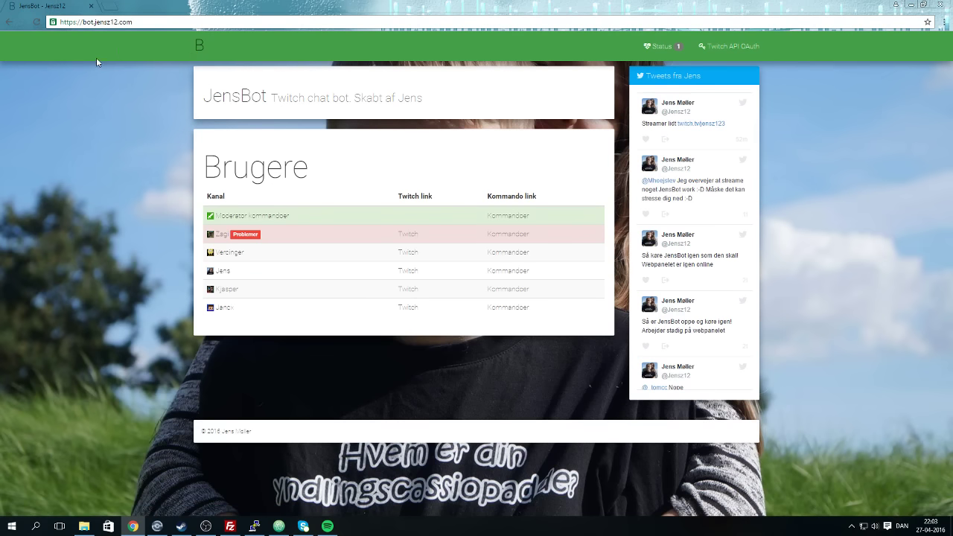
click(230, 526)
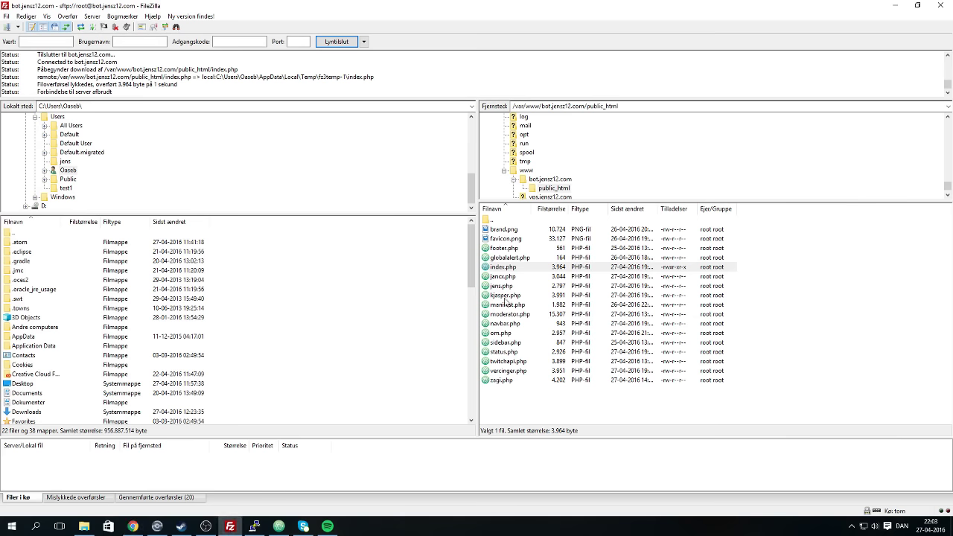
Navigate up to the server's root folder and select /opt.
double_click(512, 222)
double_click(512, 222)
double_click(512, 222)
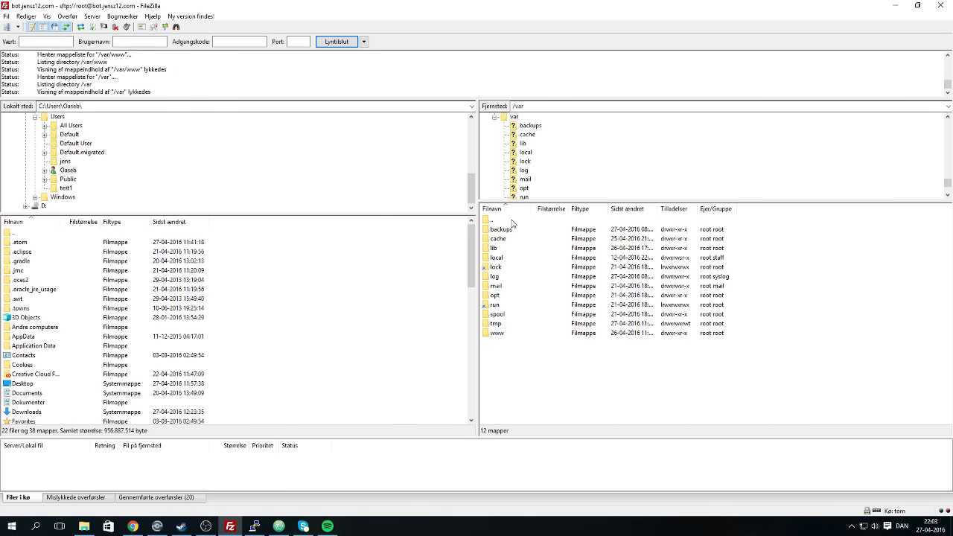
double_click(504, 222)
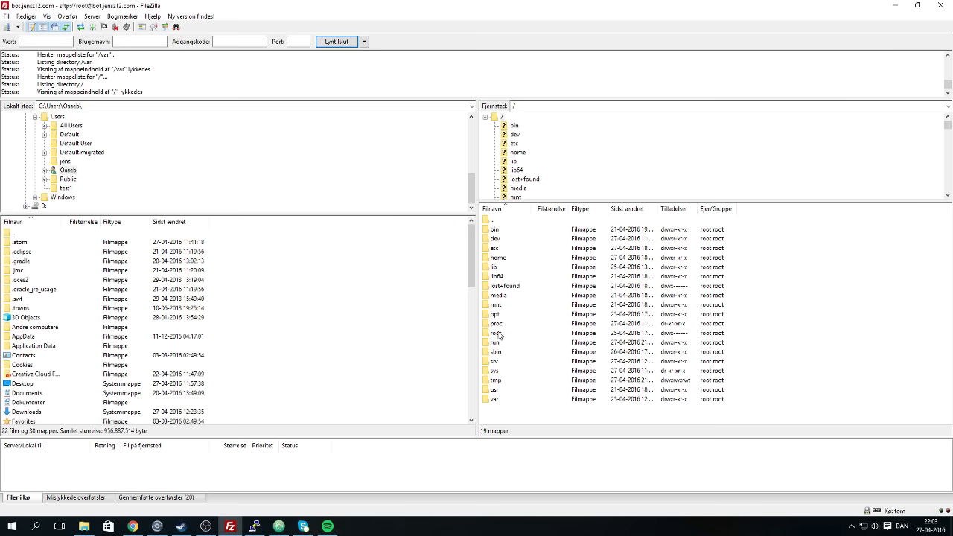
click(498, 317)
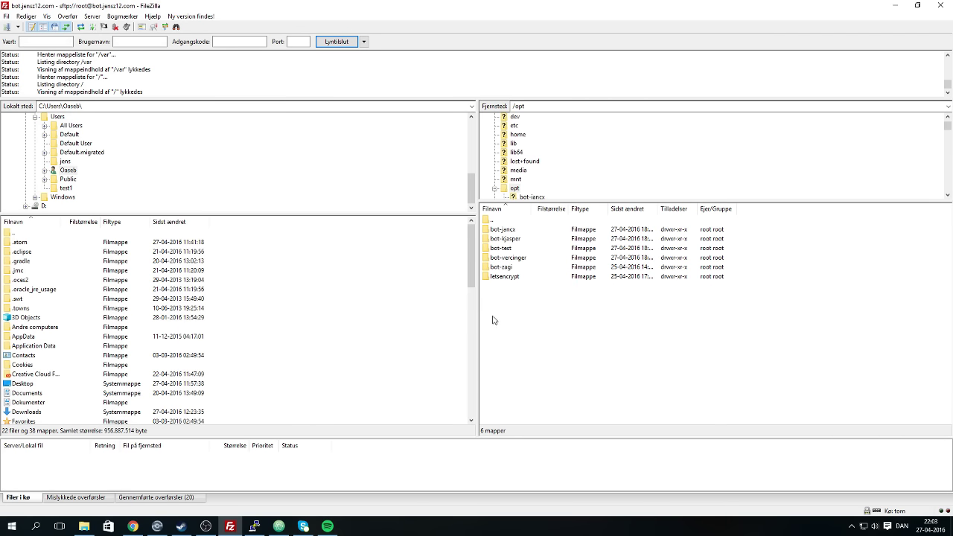
mouse_move(327, 526)
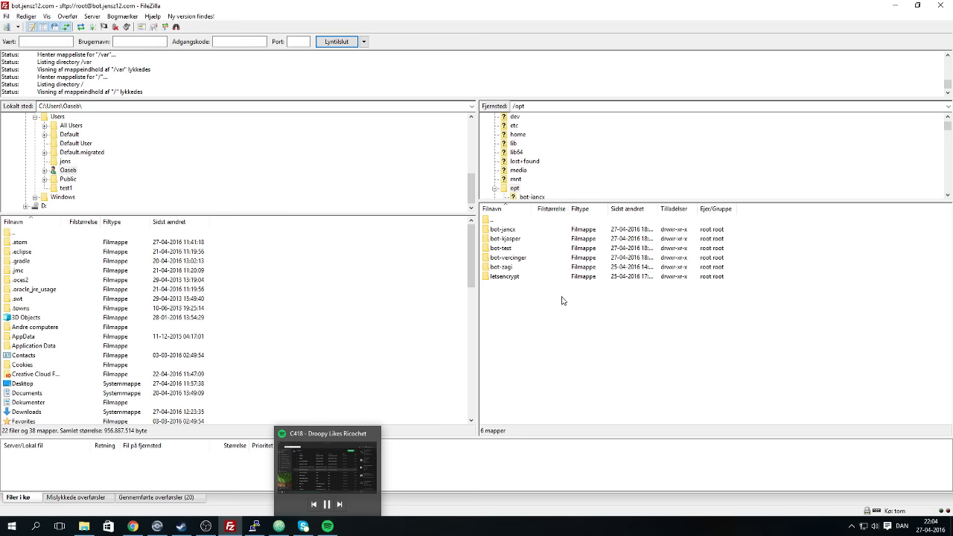
Go to /var/www/bot.jensz12.com/public_html and open globalalert.php with Vis/Rediger.
double_click(504, 268)
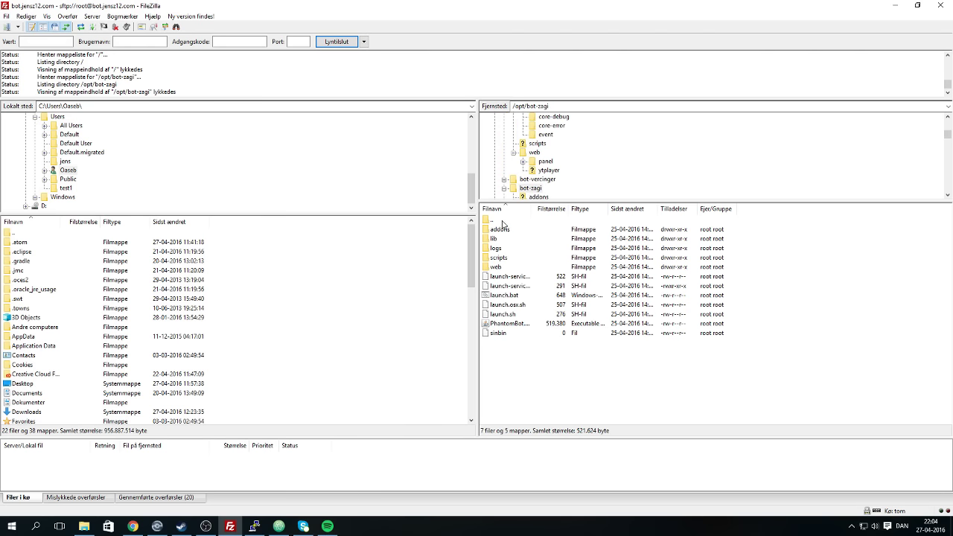
double_click(504, 221)
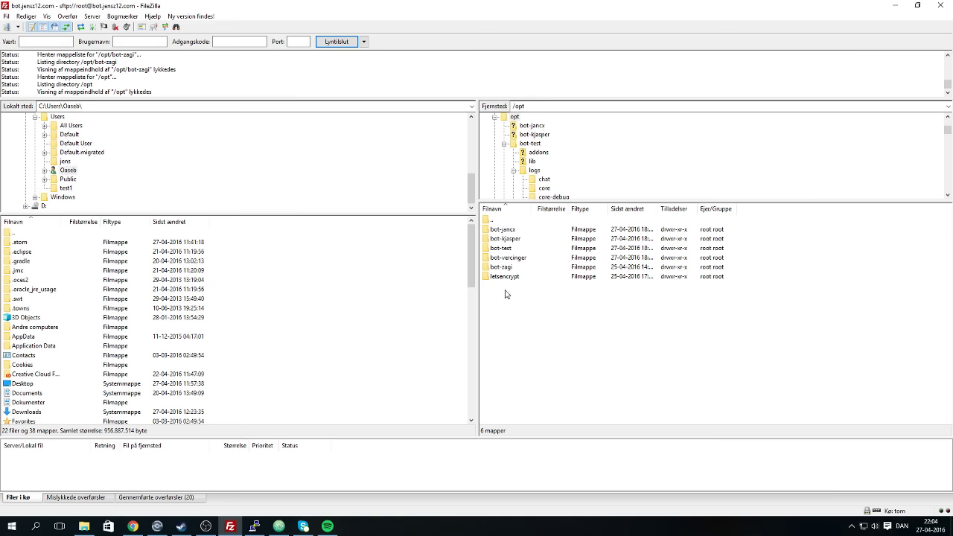
double_click(505, 221)
double_click(493, 399)
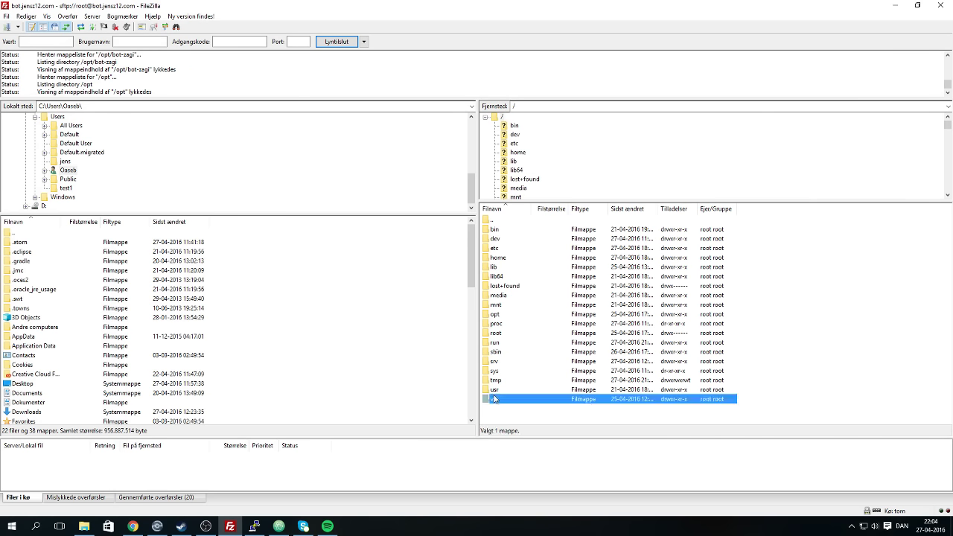
double_click(506, 333)
double_click(506, 229)
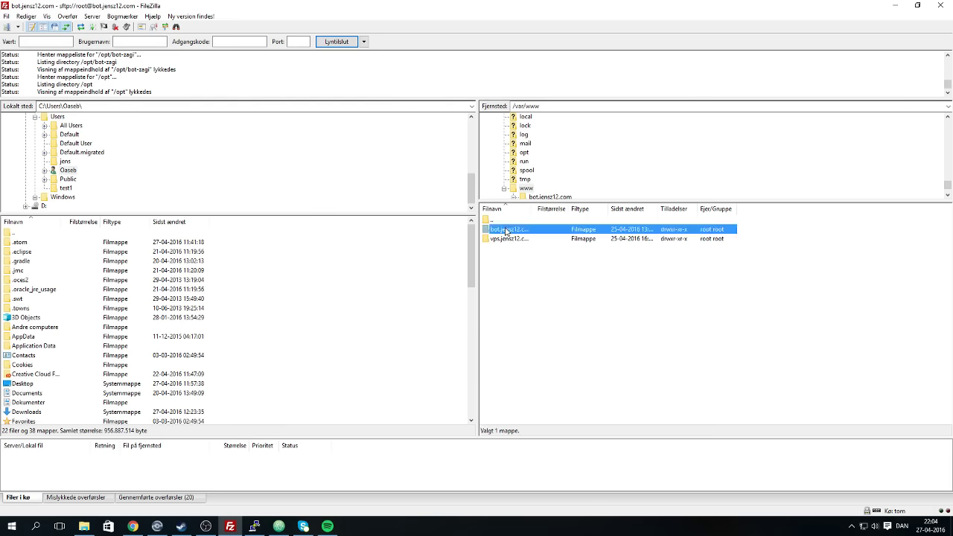
double_click(507, 229)
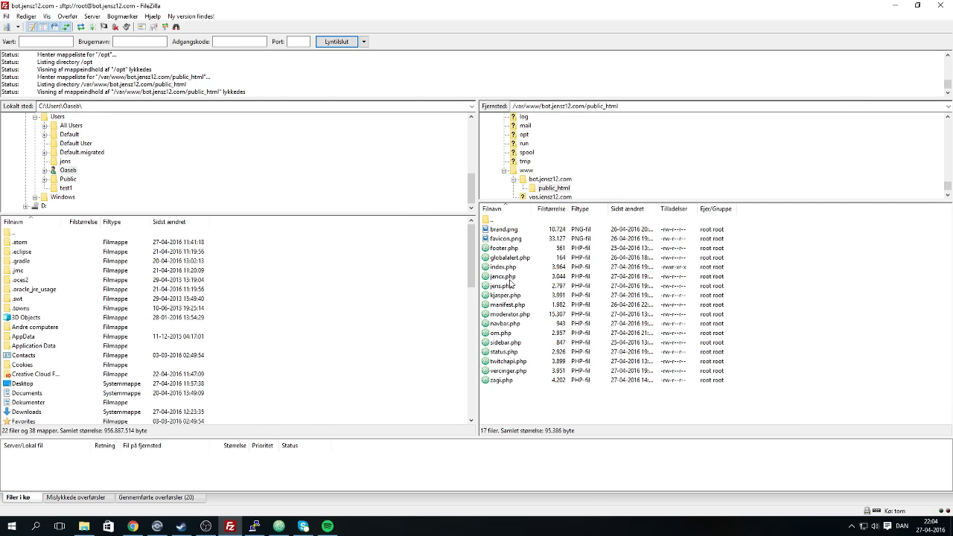
right_click(509, 257)
click(547, 284)
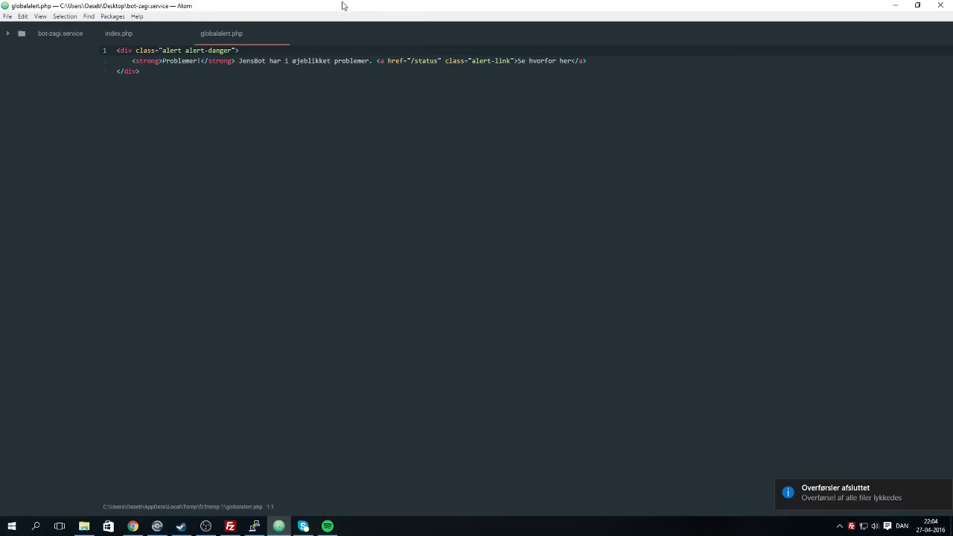
Close the globalalert.php tab in Atom and scroll down through index.php.
click(280, 34)
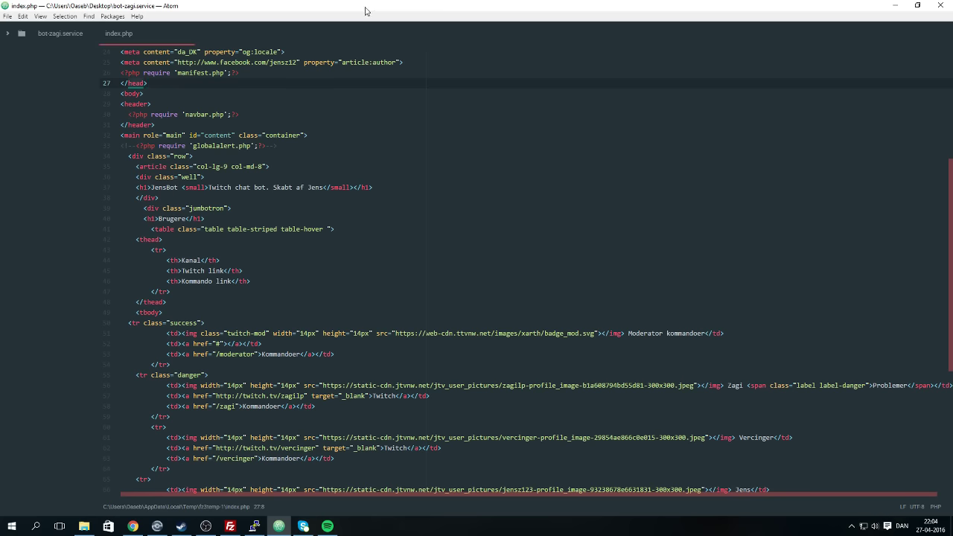
scroll(421, 335, down, 5)
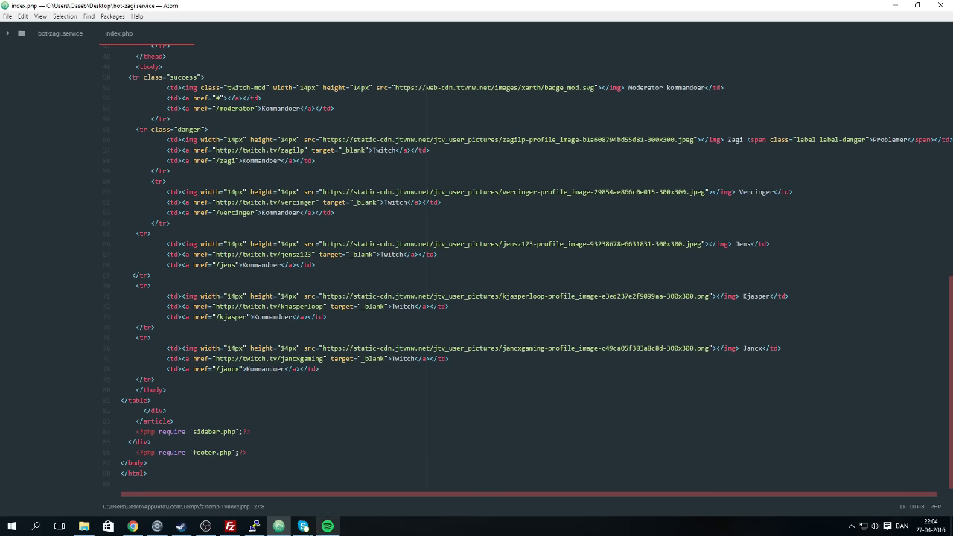
Open moderator.php from the server's public_html folder in Atom via Vis/Rediger.
click(232, 527)
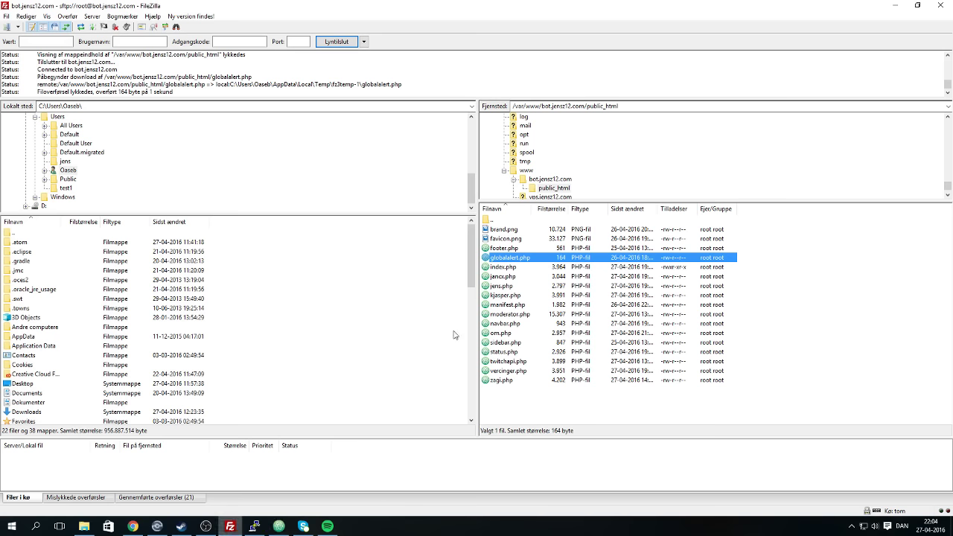
right_click(507, 335)
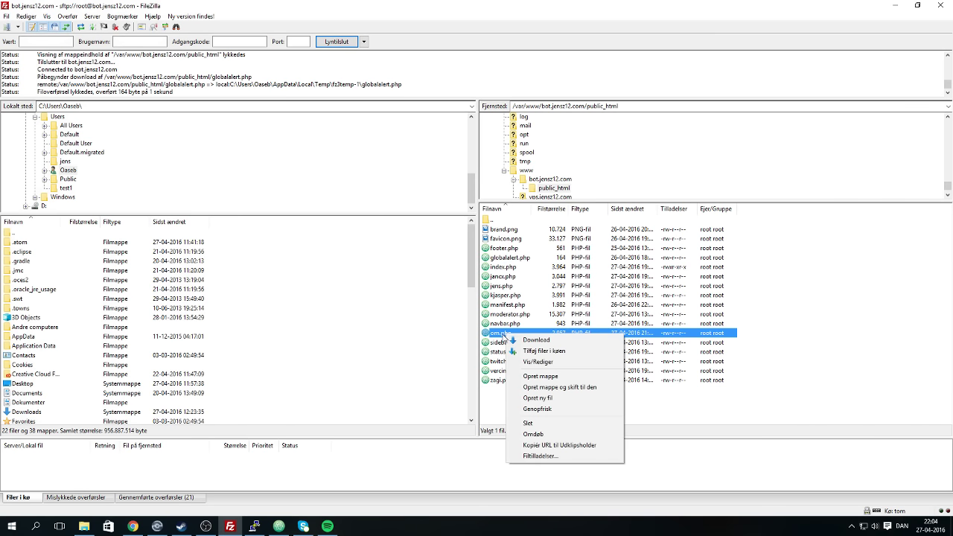
key(Escape)
click(501, 379)
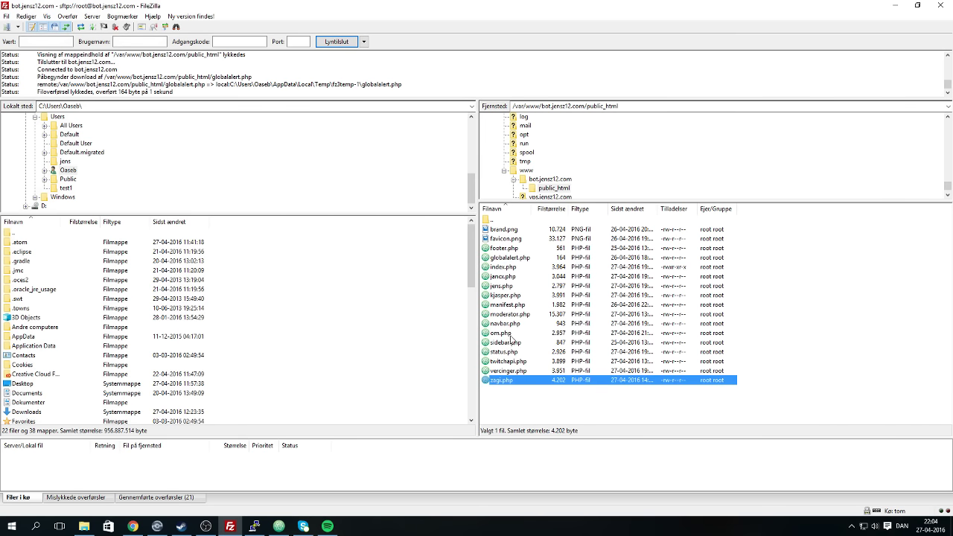
right_click(511, 313)
click(535, 339)
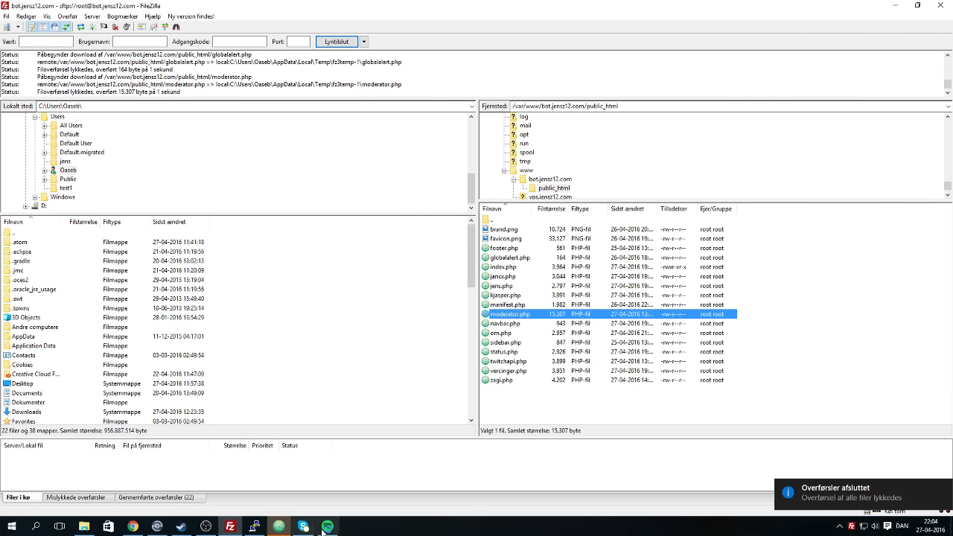
Delete the empty trailing line after </html> at the end of moderator.php.
scroll(271, 366, down, 20)
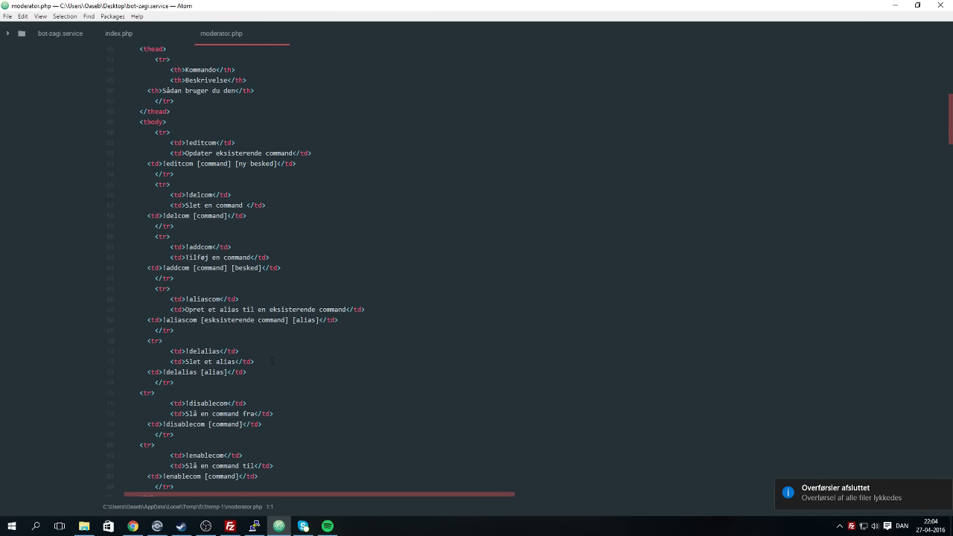
scroll(271, 366, down, 20)
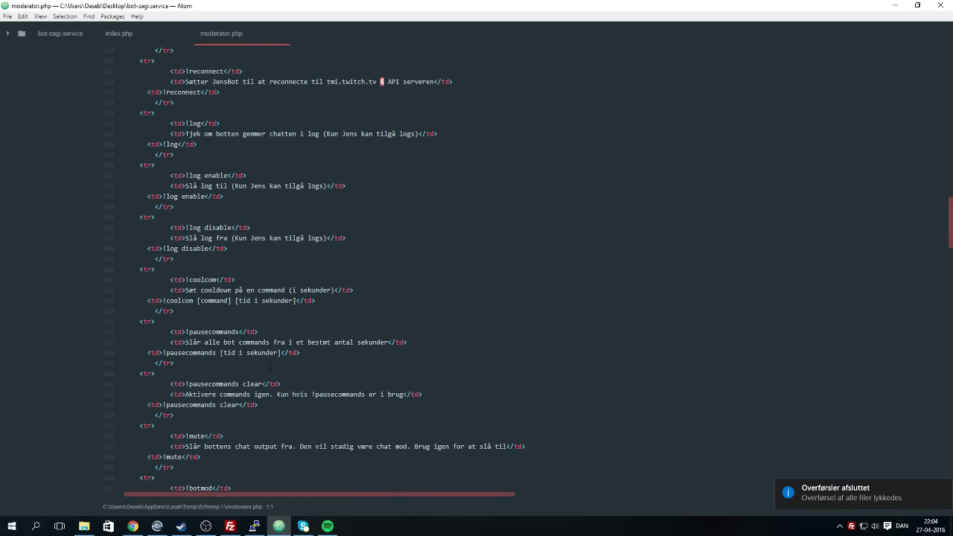
scroll(270, 368, down, 20)
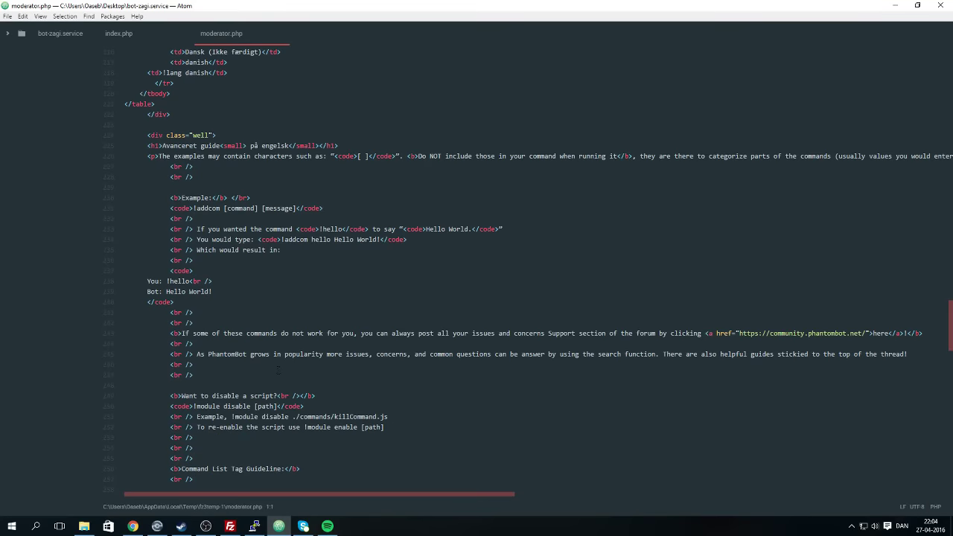
scroll(270, 367, down, 18)
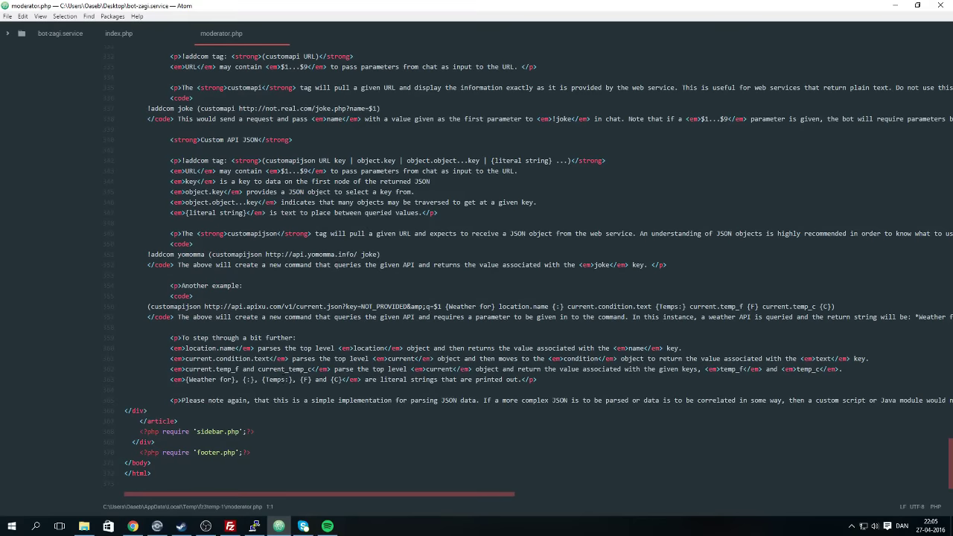
click(181, 485)
key(BackSpace)
key(BackSpace)
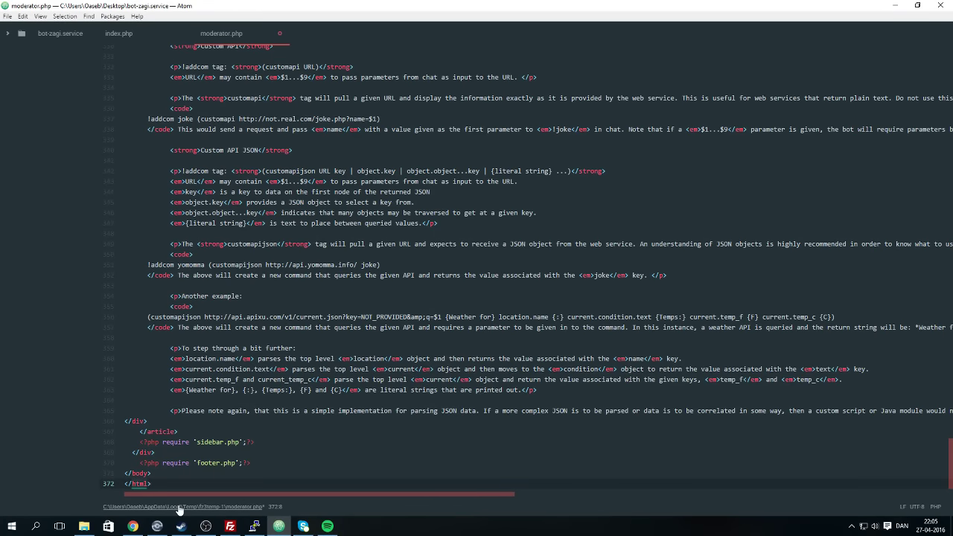
click(280, 525)
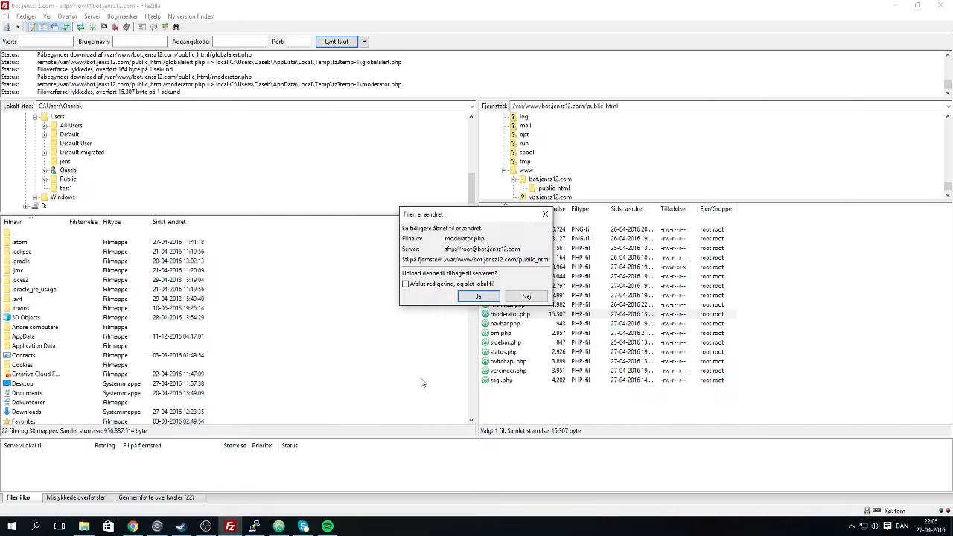
Confirm uploading the edited moderator.php (15,307 bytes) to public_html, then return to Atom.
click(477, 299)
click(279, 525)
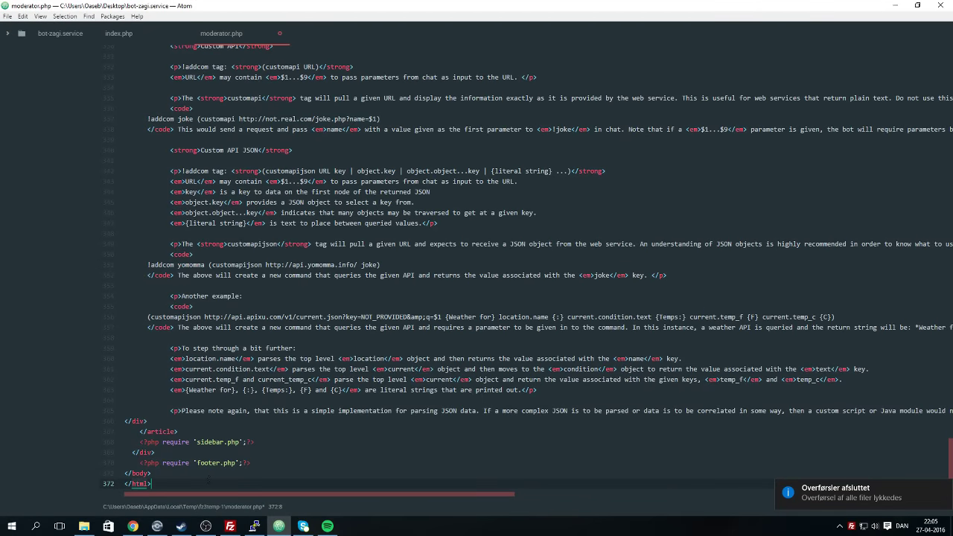
scroll(209, 480, down, 1)
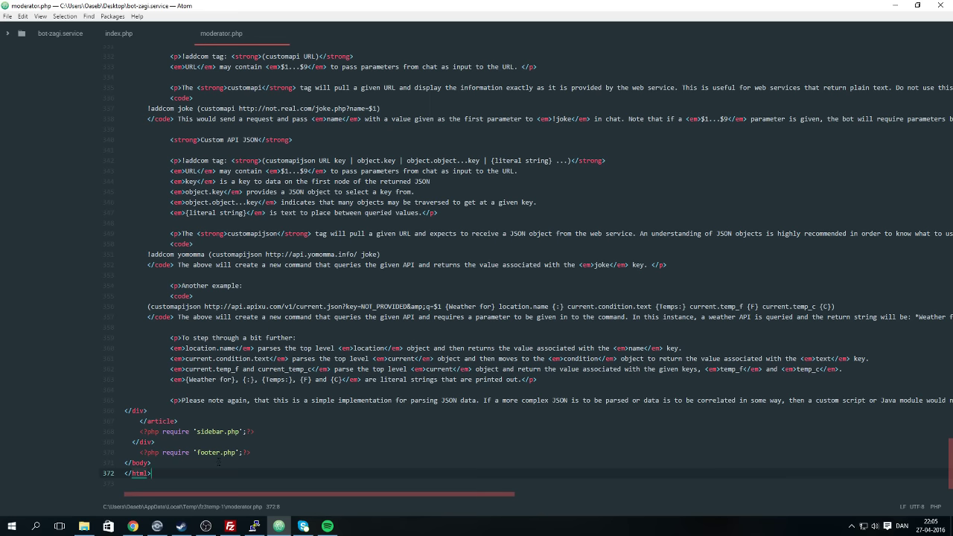
click(230, 526)
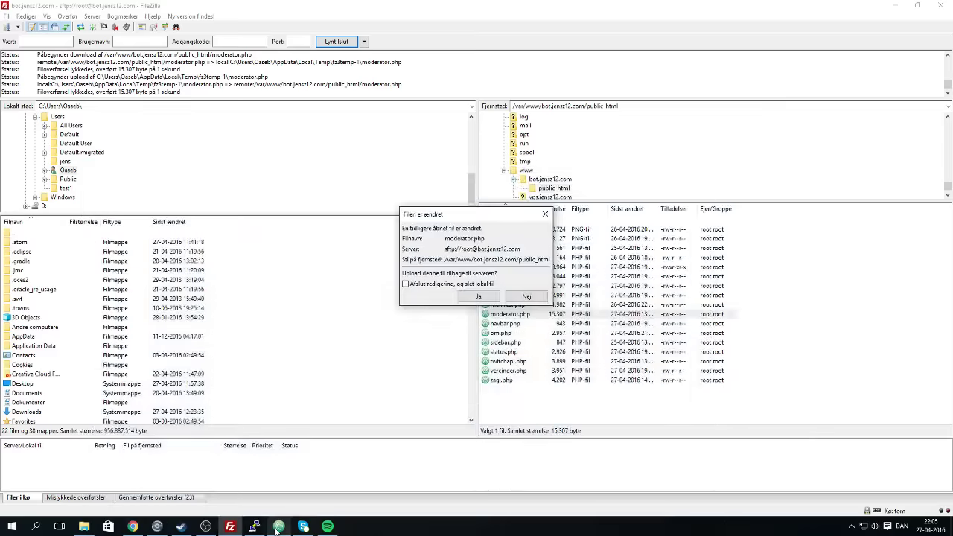
click(479, 296)
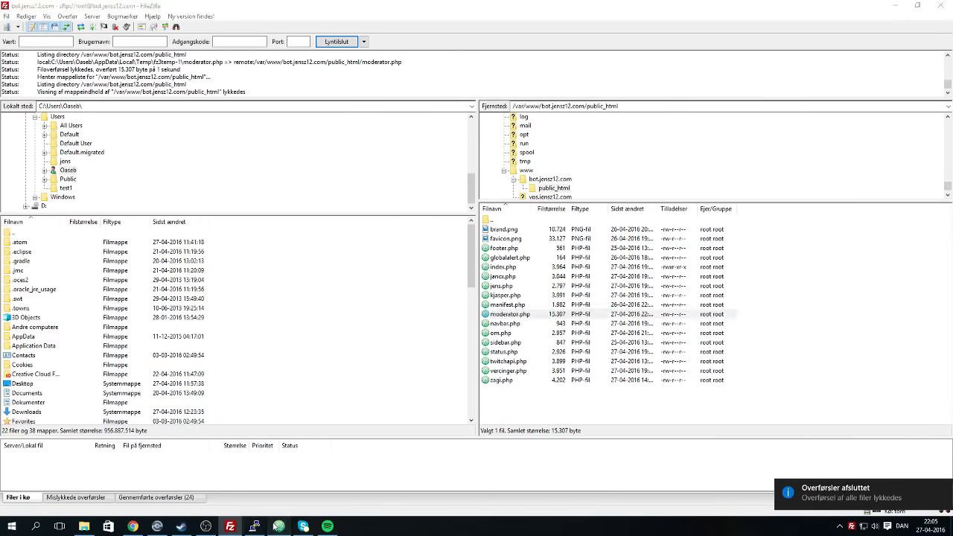
click(278, 526)
scroll(476, 276, up, 10)
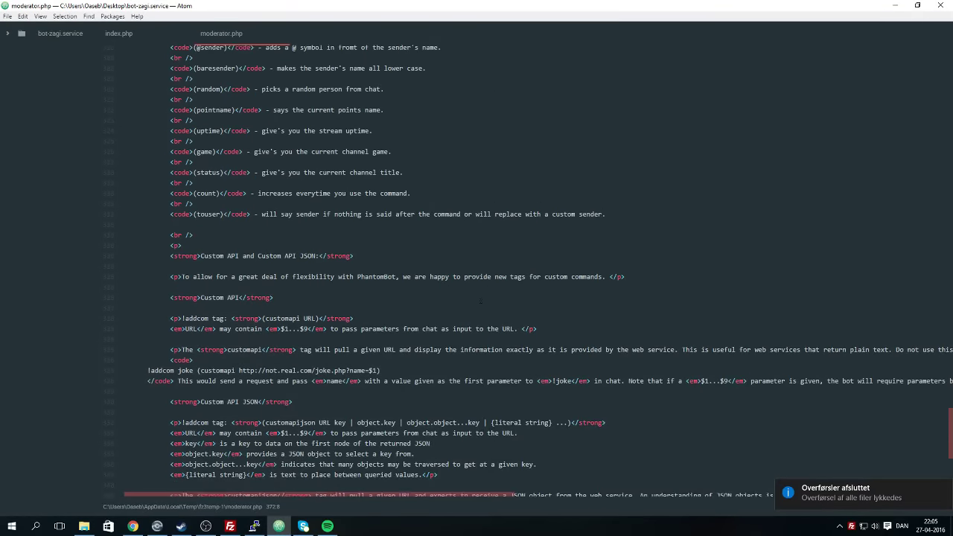
Indent the !delcom line 58, !editcom line 53 and 'Sådan bruger du den' header line 46.
drag(950, 417, 950, 43)
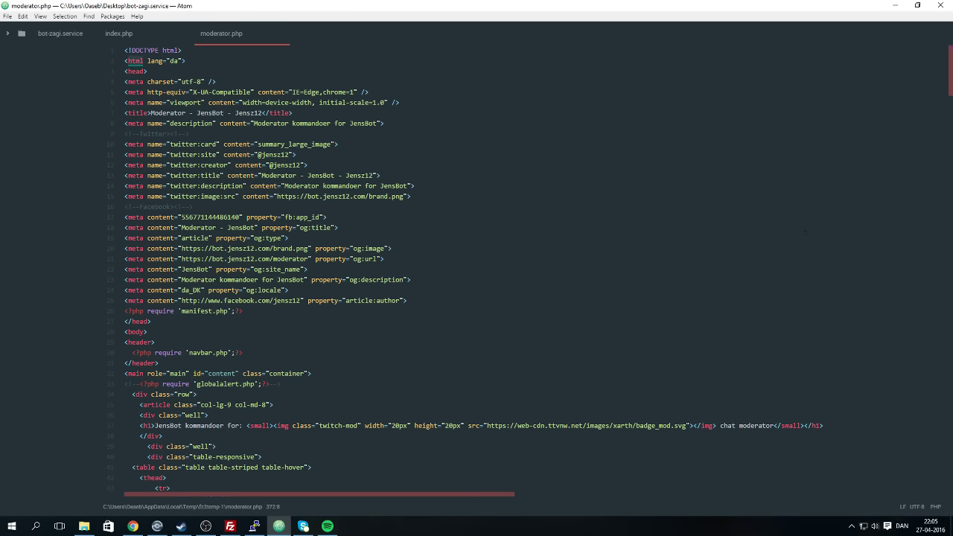
scroll(477, 267, down, 10)
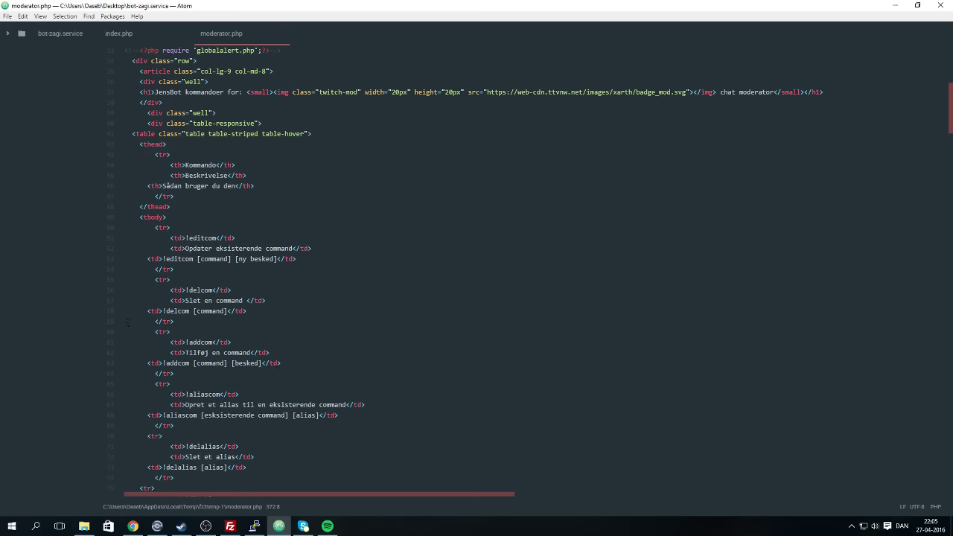
click(148, 300)
key(Down)
key(Tab)
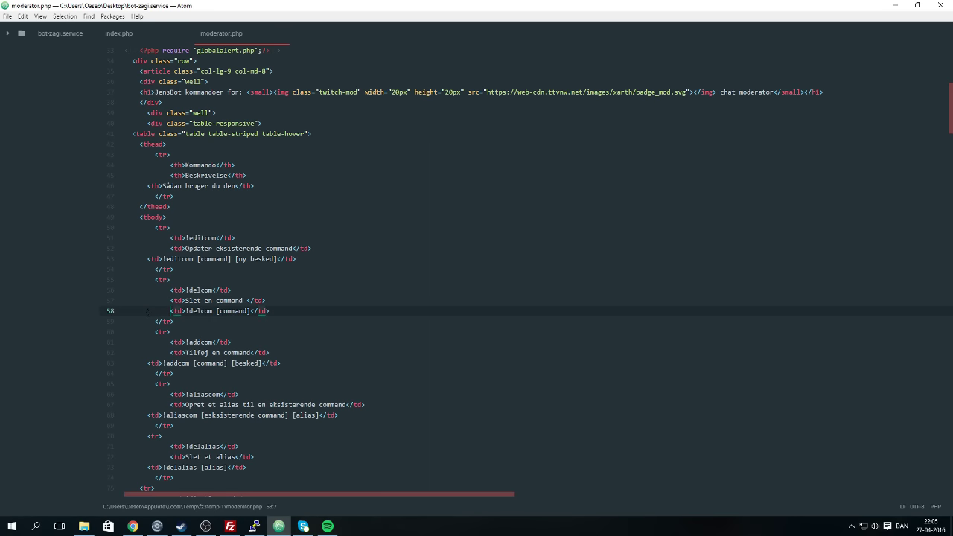
click(147, 258)
key(Tab)
click(148, 185)
key(Tab)
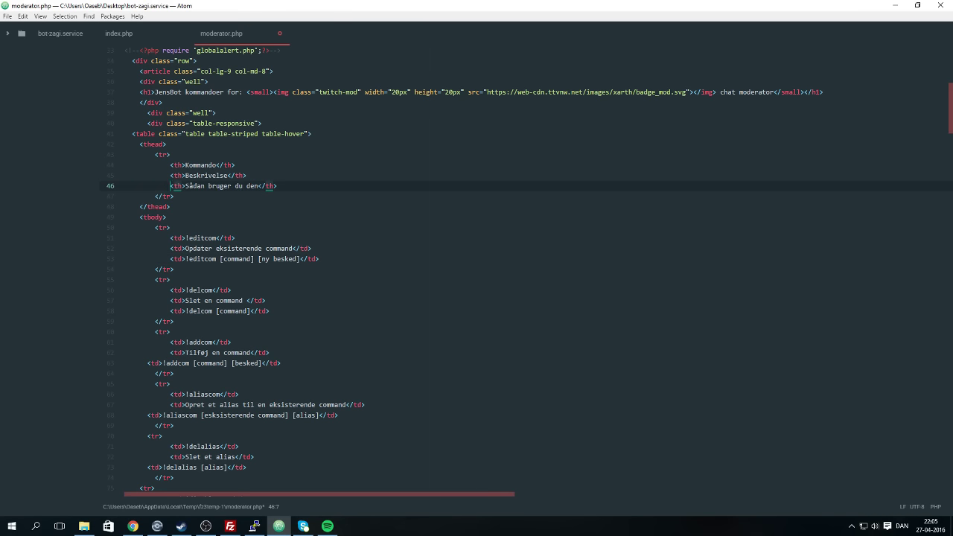